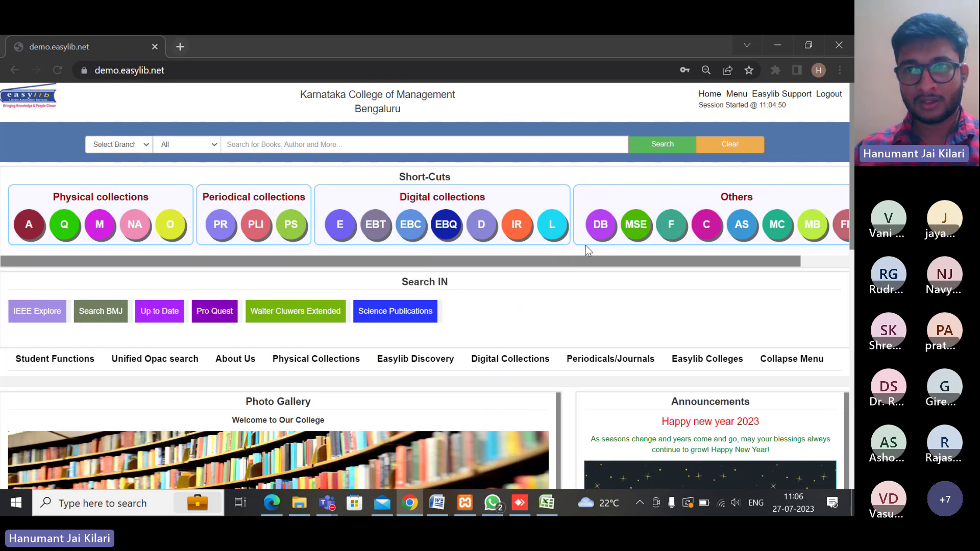
# Open the Library - Circulation module from the Easylib modules menu
pyautogui.click(737, 94)
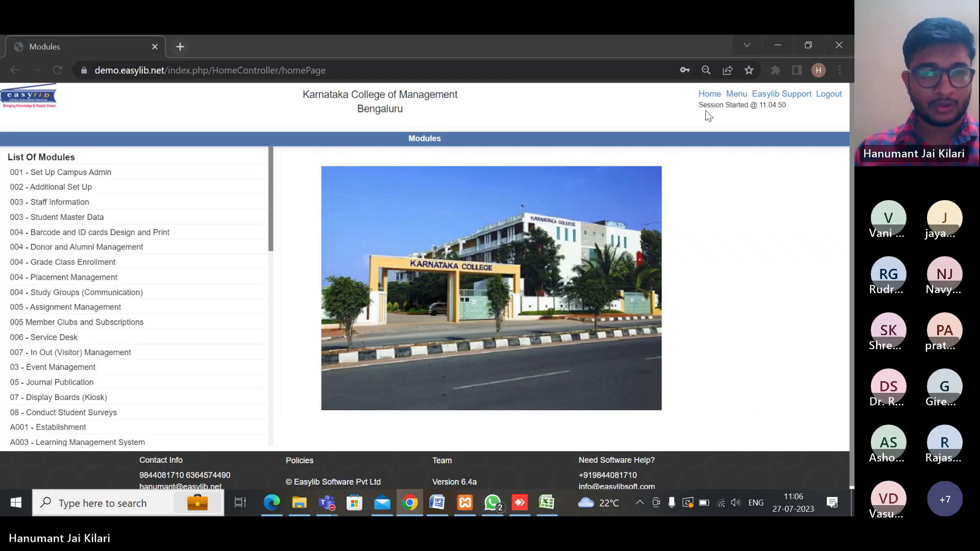
pyautogui.scroll(-10, 107, 275)
pyautogui.scroll(-1, 117, 286)
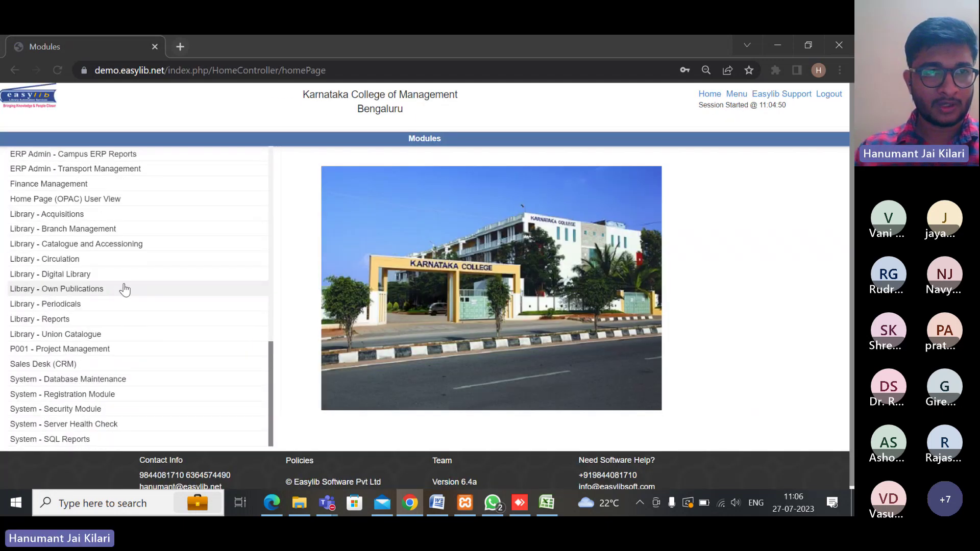
pyautogui.click(49, 262)
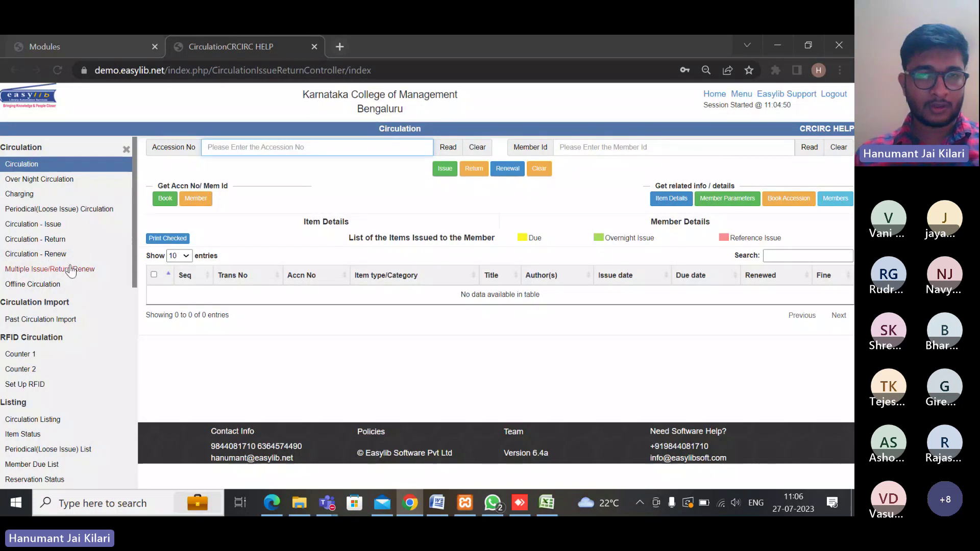
# Scroll through the Circulation sidebar sections, then switch back to the Modules tab
pyautogui.scroll(-3, 79, 271)
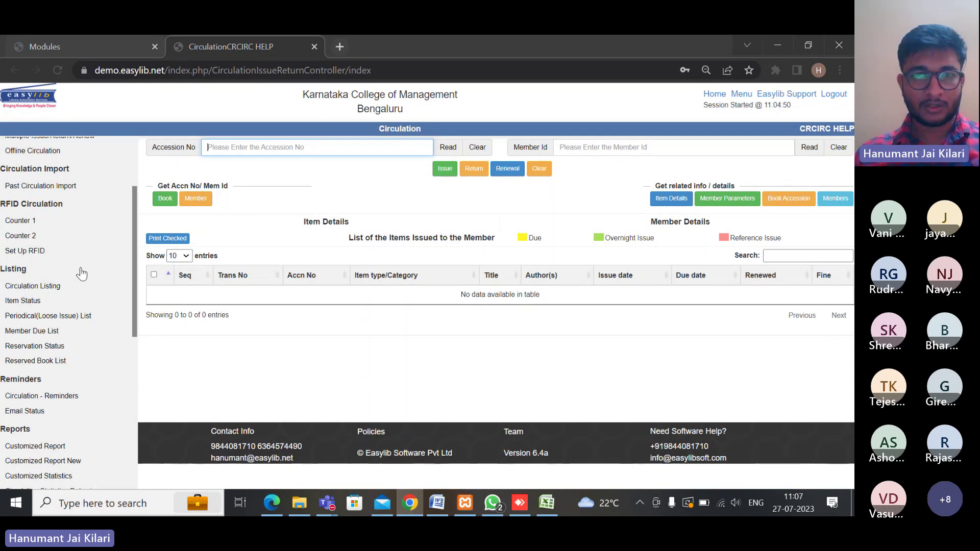
pyautogui.scroll(-5, 82, 275)
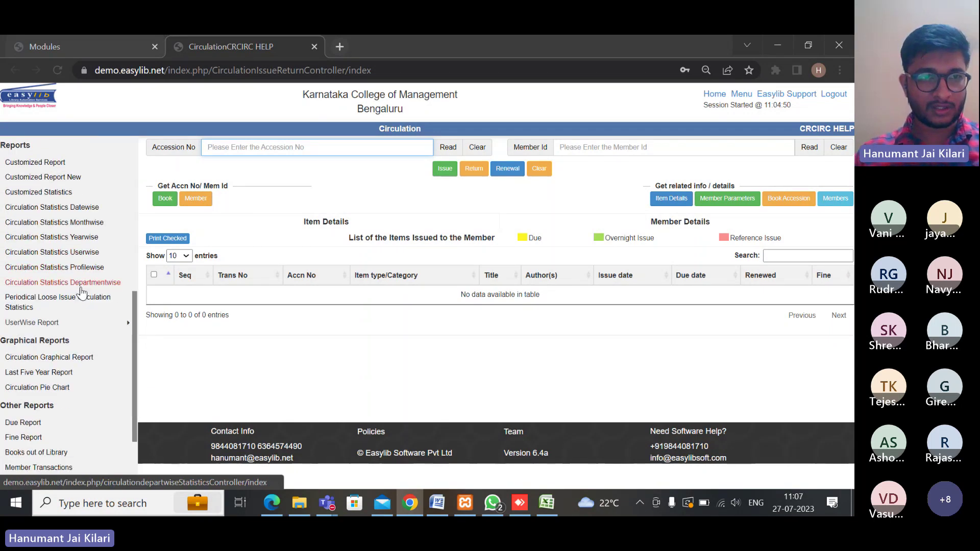
pyautogui.scroll(-2, 82, 293)
pyautogui.scroll(-3, 82, 295)
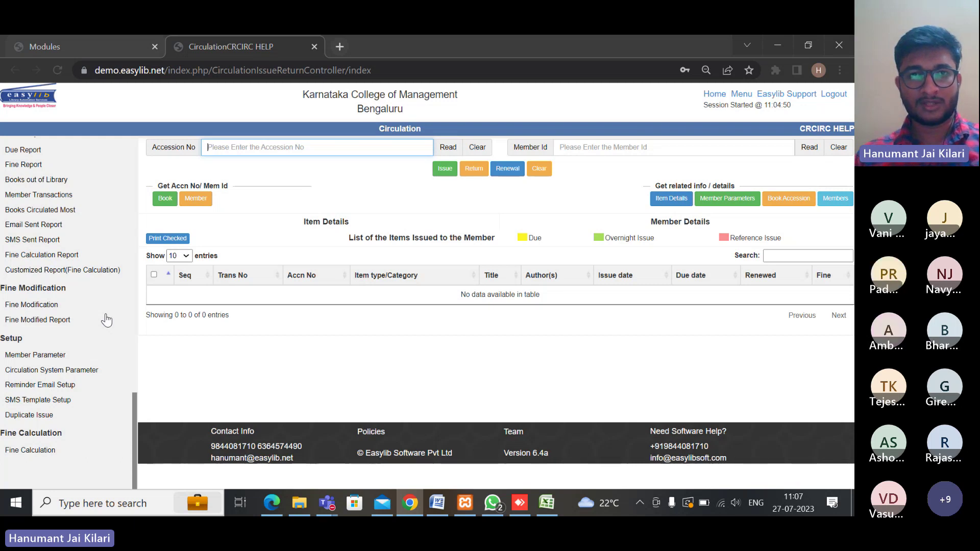
pyautogui.click(87, 46)
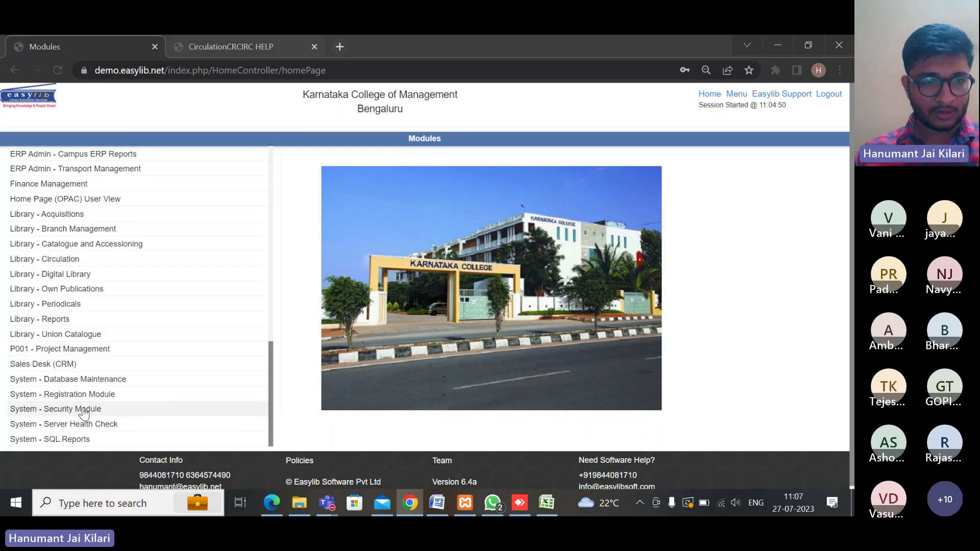
# Search the modules page for 'set' and scroll through the module list
pyautogui.scroll(2, 86, 413)
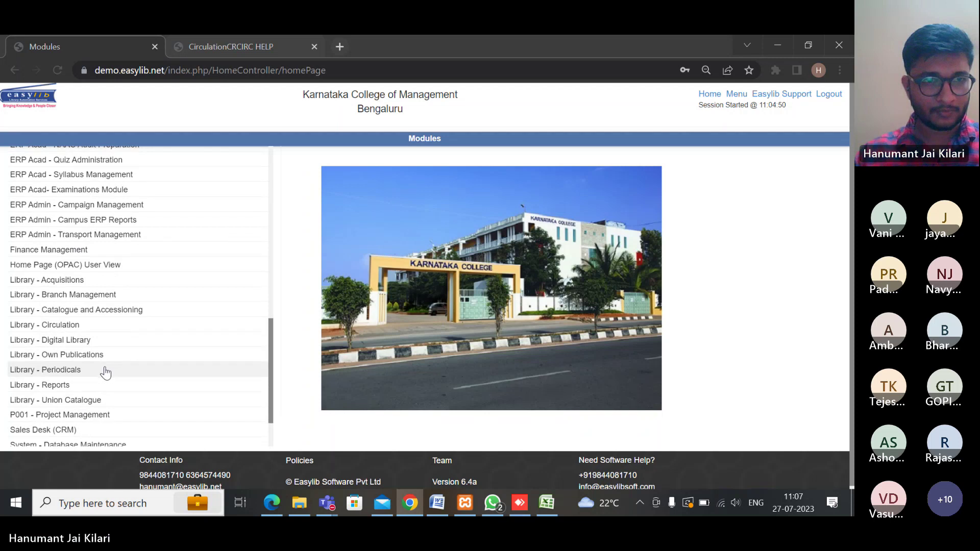
pyautogui.scroll(-2, 103, 373)
pyautogui.hotkey('ctrl', 'f')
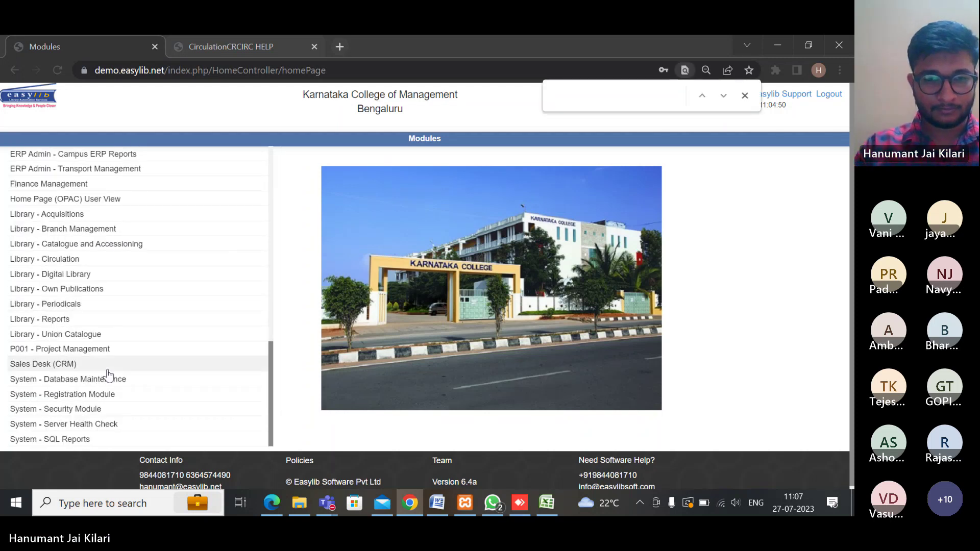
pyautogui.write('setu')
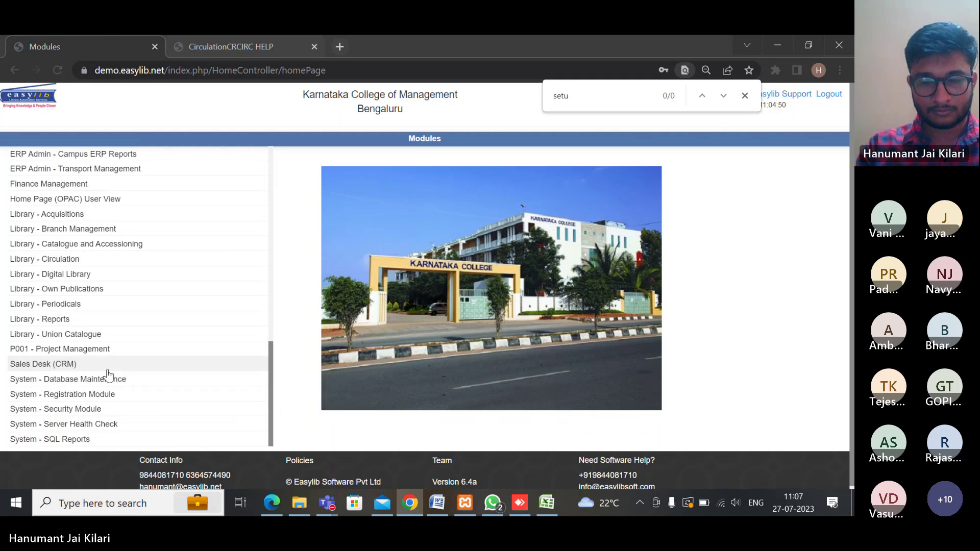
pyautogui.press('BackSpace')
pyautogui.press('BackSpace')
pyautogui.press('BackSpace')
pyautogui.press('BackSpace')
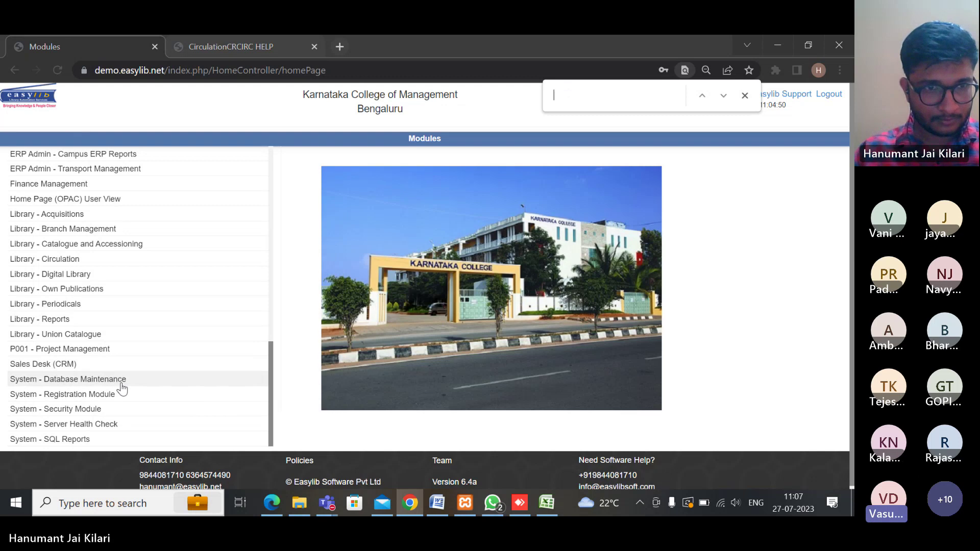
pyautogui.scroll(2, 146, 374)
pyautogui.scroll(15, 145, 370)
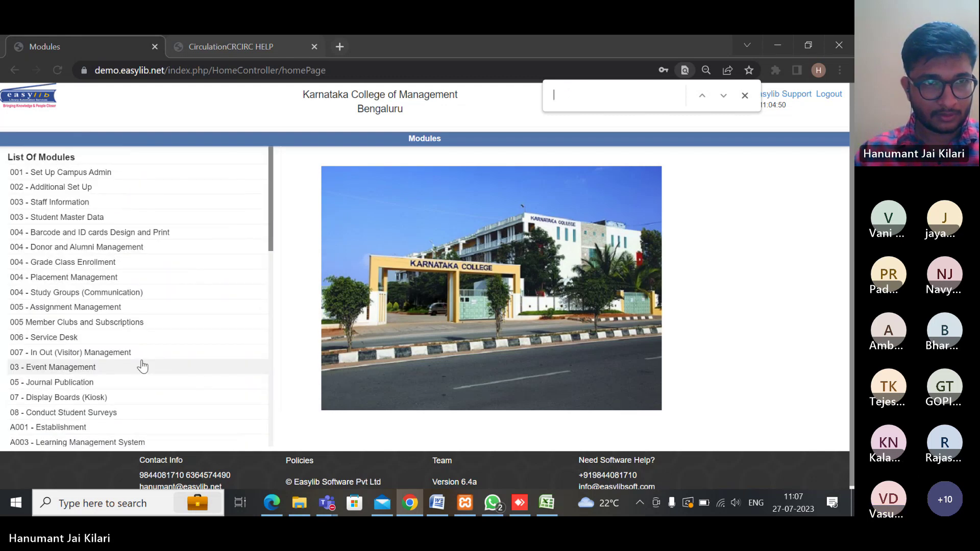
pyautogui.scroll(-5, 85, 225)
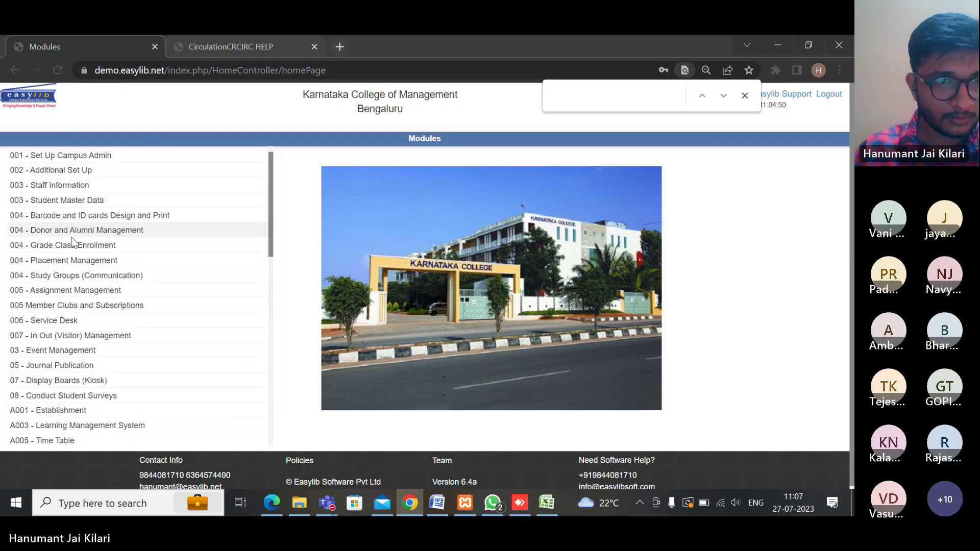
pyautogui.scroll(-10, 79, 233)
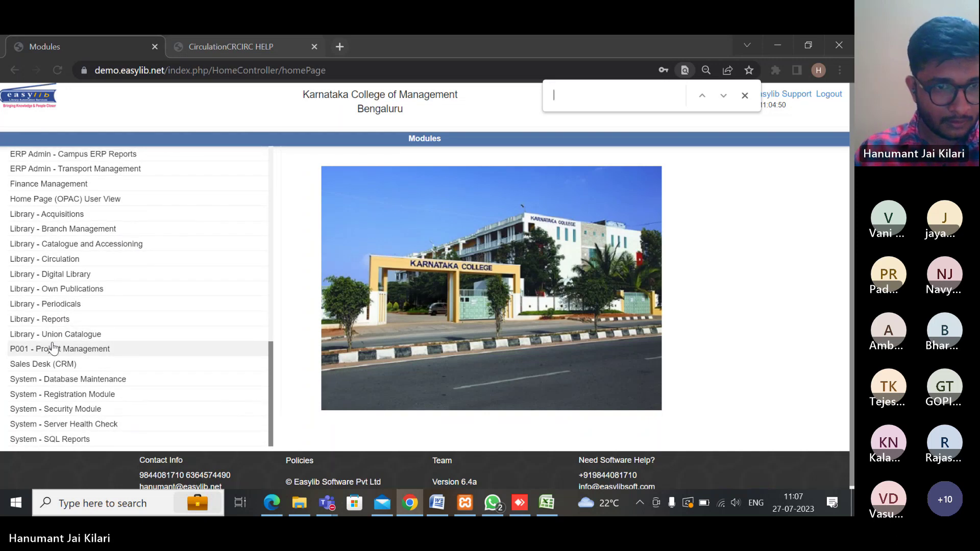
# Open the 002 - Additional Set Up module to show its System Parameters
pyautogui.scroll(1, 77, 423)
pyautogui.scroll(1, 76, 423)
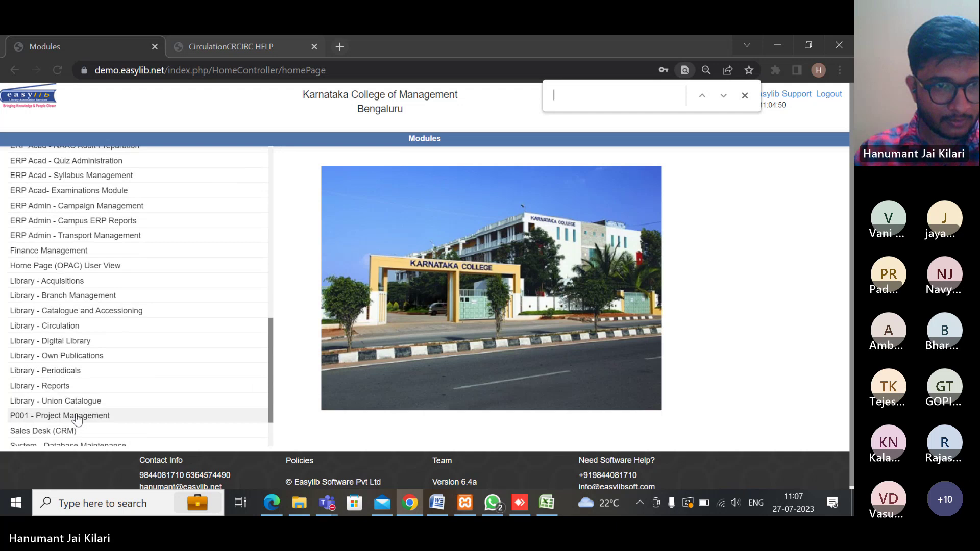
pyautogui.scroll(10, 77, 419)
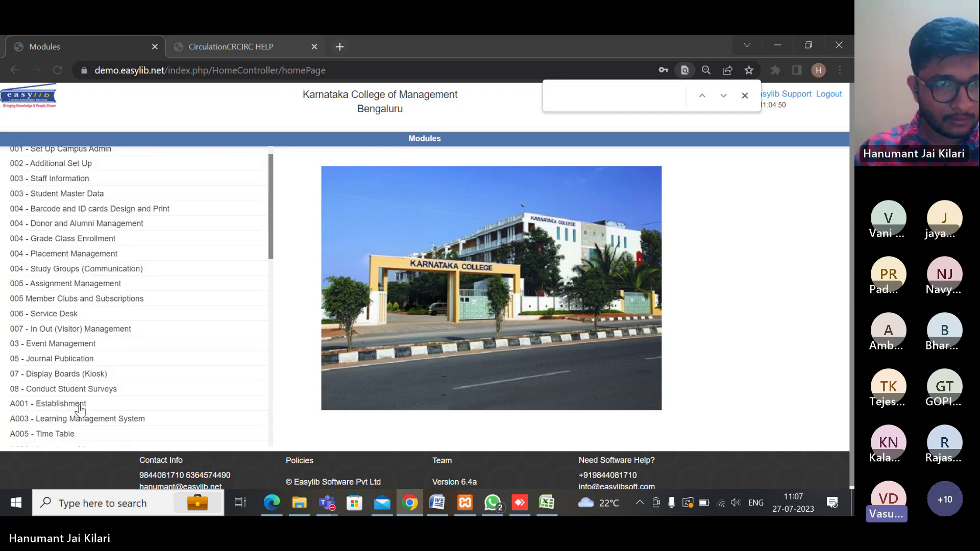
pyautogui.scroll(1, 87, 306)
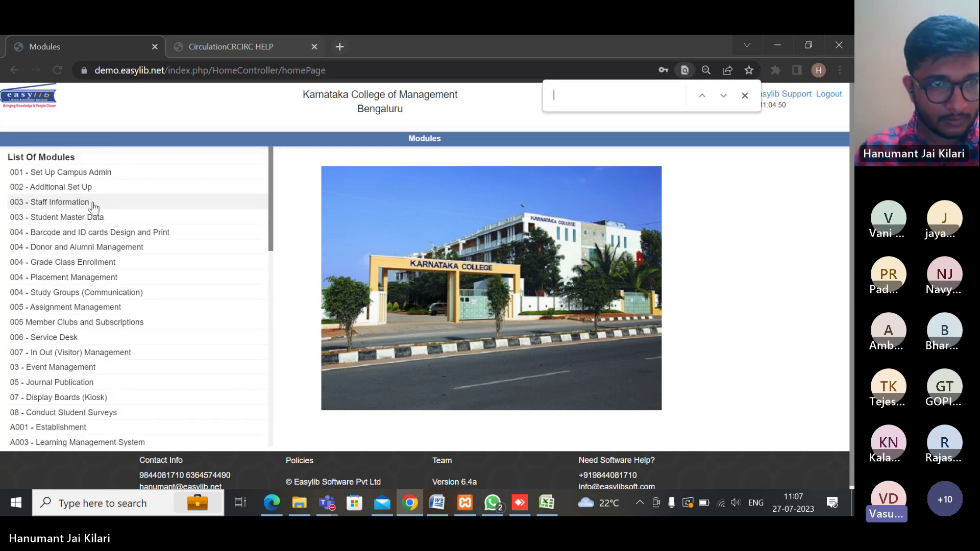
pyautogui.scroll(-6, 97, 220)
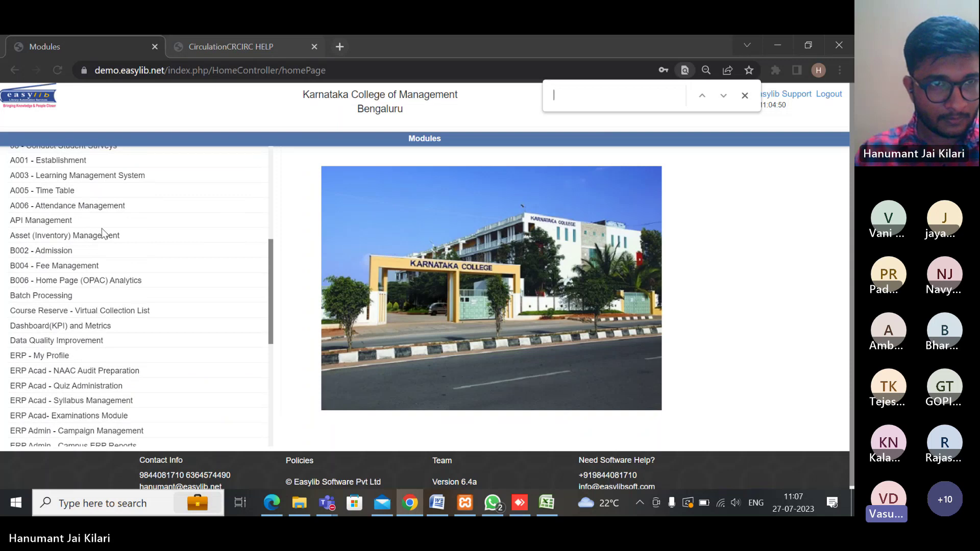
pyautogui.scroll(-7, 102, 230)
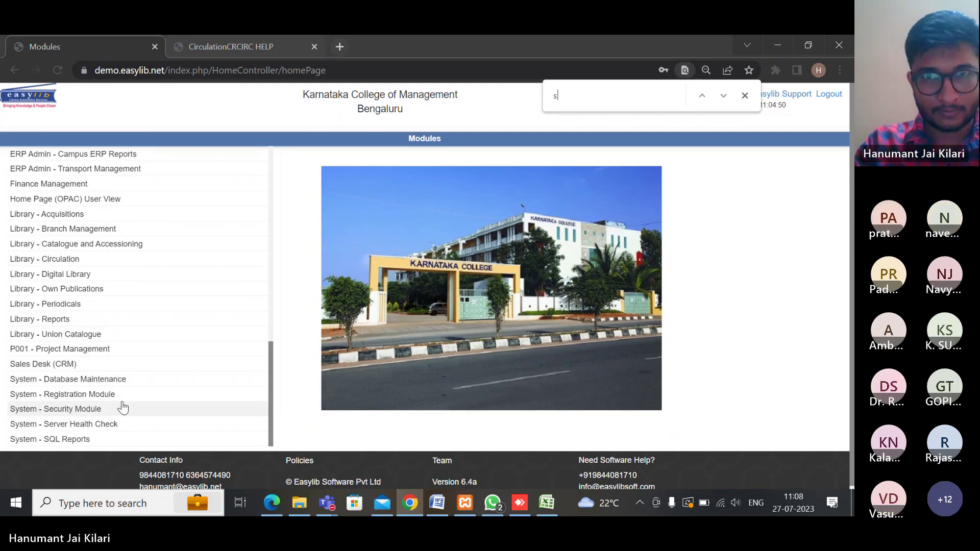
pyautogui.write('tu')
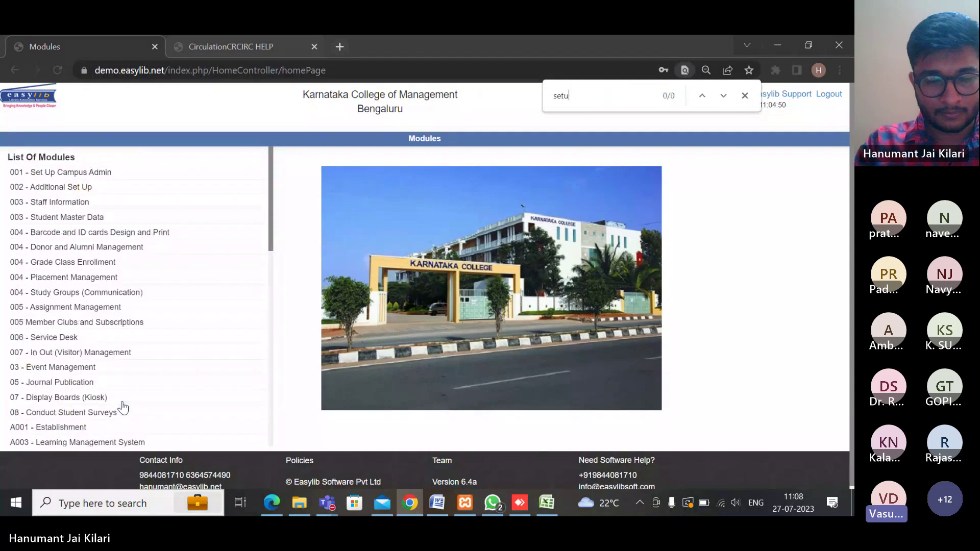
pyautogui.press('BackSpace')
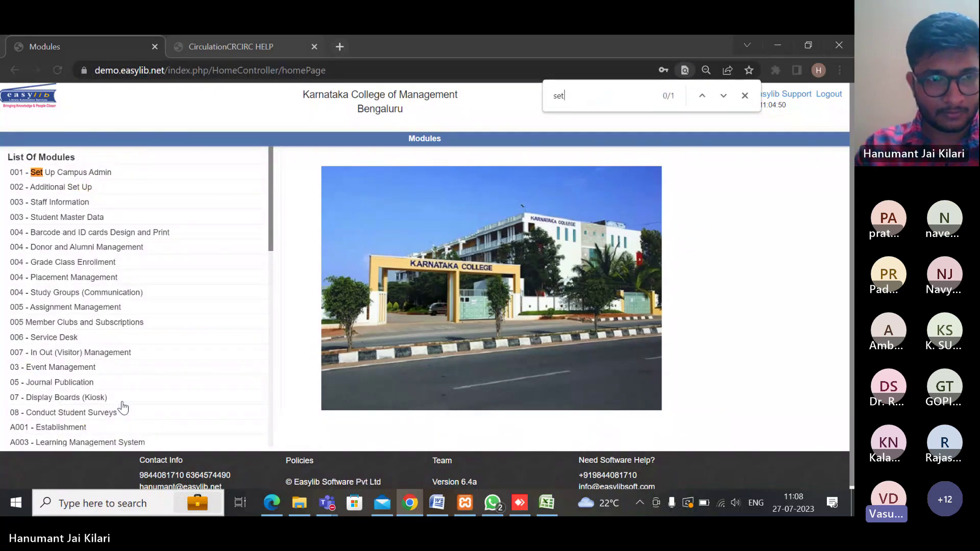
pyautogui.click(74, 188)
pyautogui.scroll(-1, 59, 273)
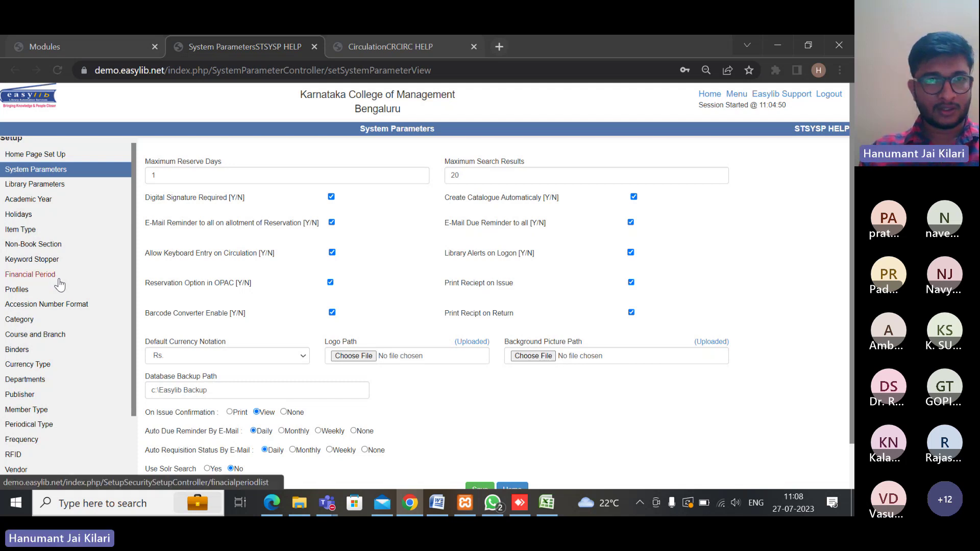
# Open Profiles in the Setup sidebar to list the 62 member profiles
pyautogui.scroll(-5, 61, 284)
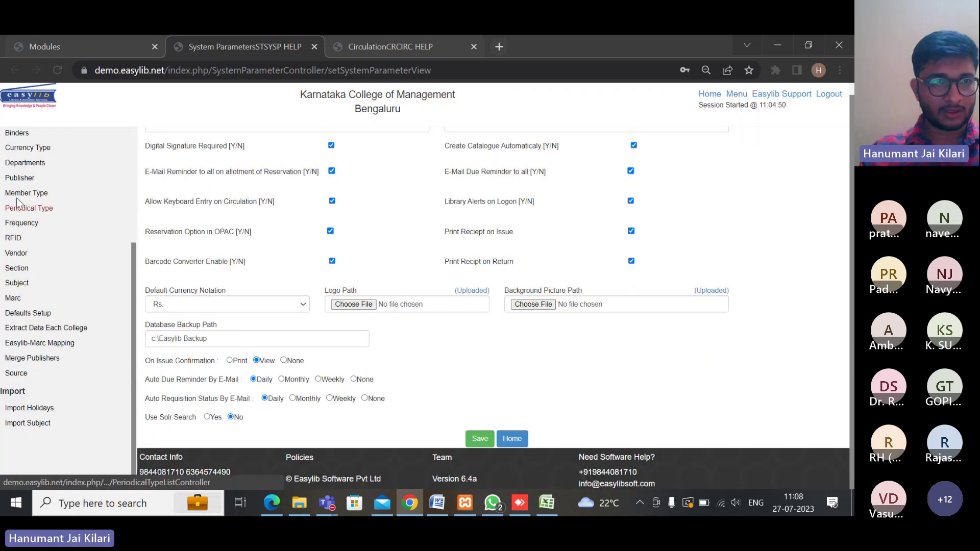
pyautogui.scroll(5, 20, 220)
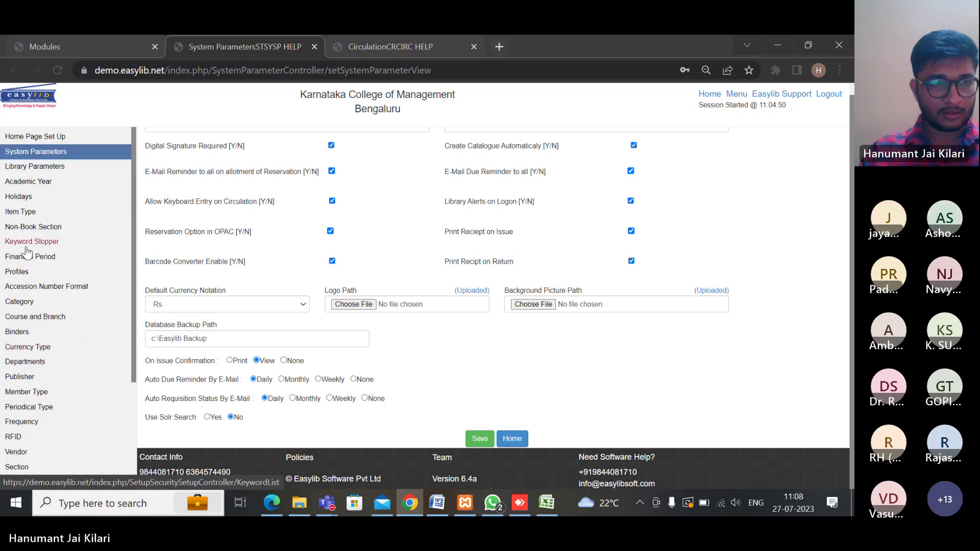
pyautogui.click(21, 272)
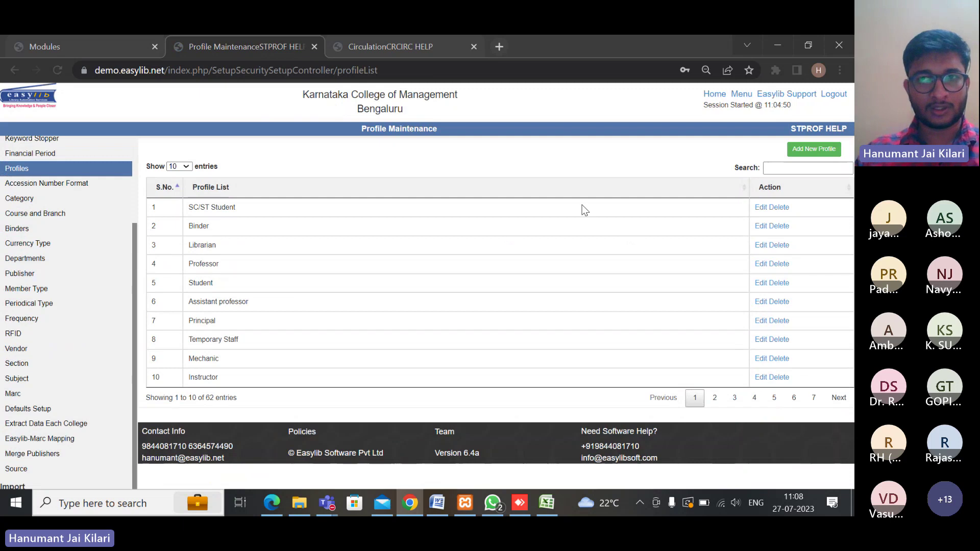
# Leave the Add New Profile form unused and open the Book Category list
pyautogui.click(798, 151)
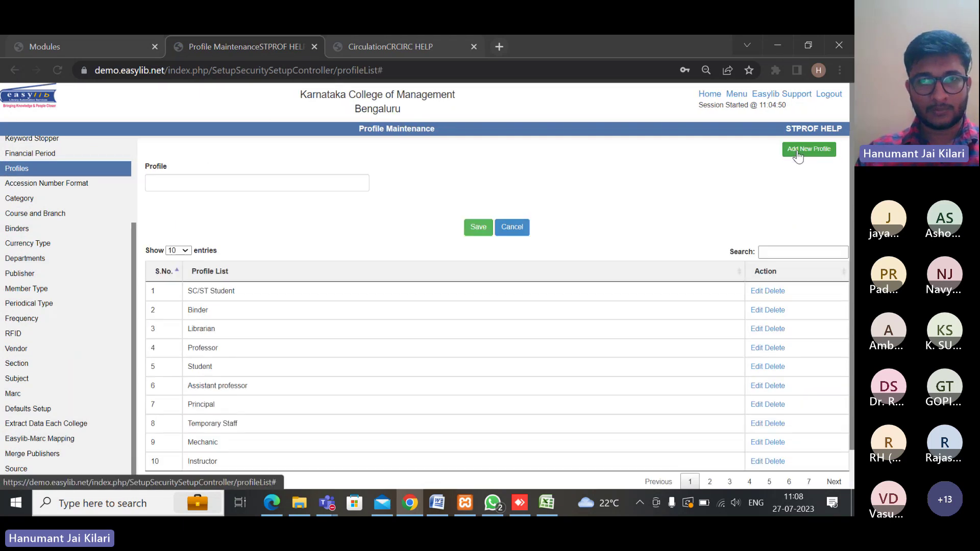
pyautogui.click(240, 188)
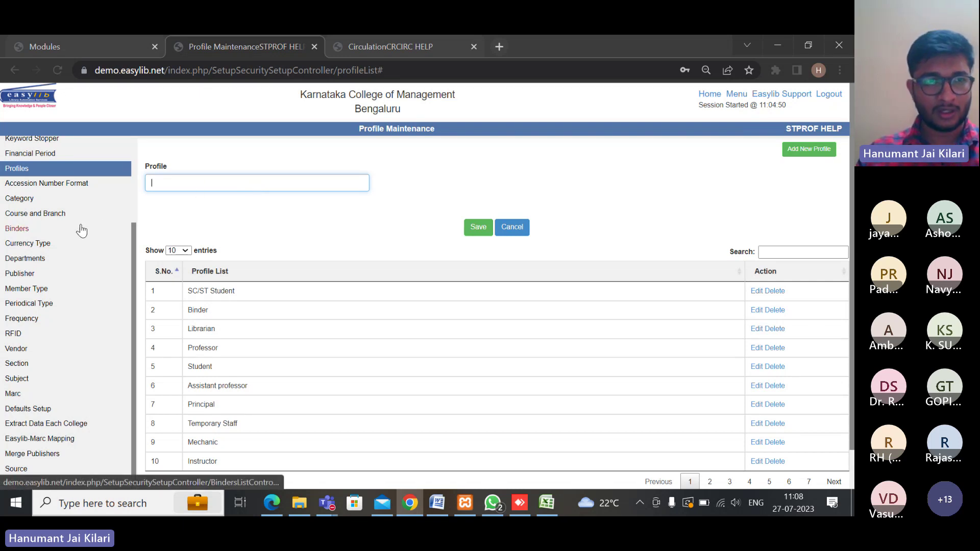
pyautogui.scroll(-1, 28, 282)
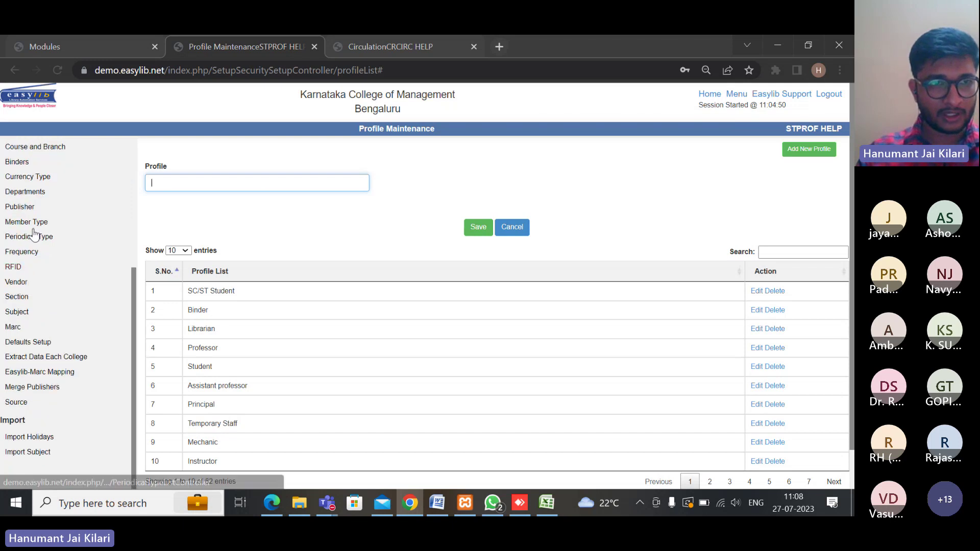
pyautogui.scroll(2, 44, 222)
pyautogui.scroll(2, 44, 224)
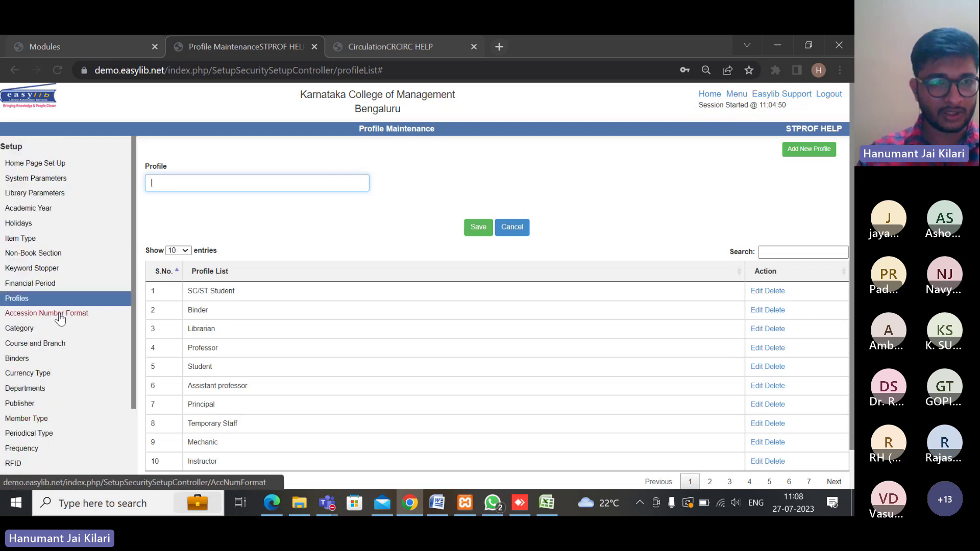
pyautogui.click(13, 330)
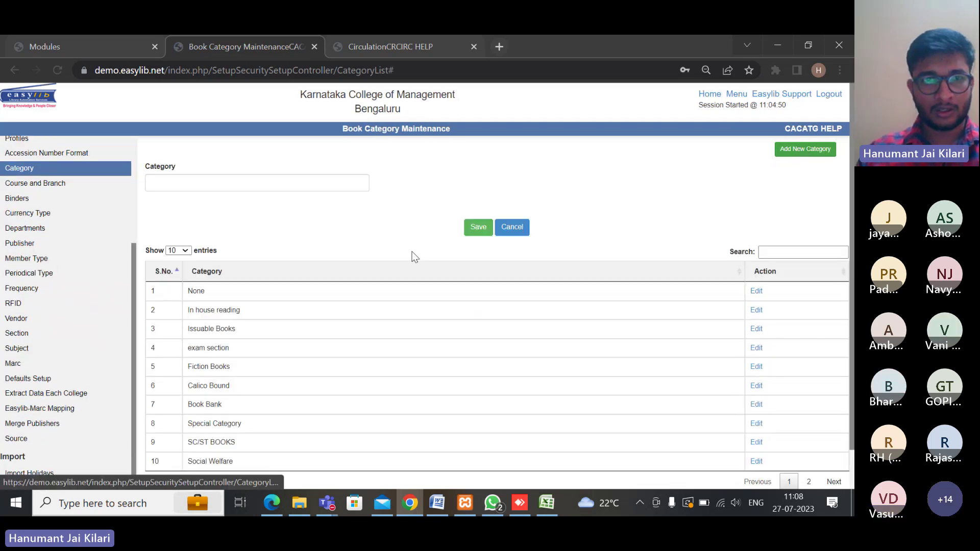
# Leave the Category page without changes and switch back to the Circulation tab
pyautogui.click(248, 182)
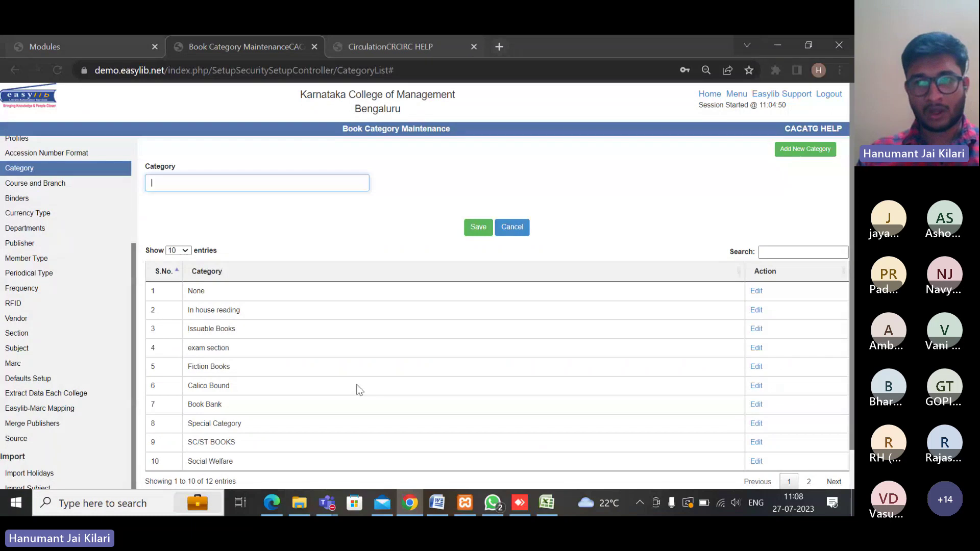
pyautogui.scroll(-2, 364, 380)
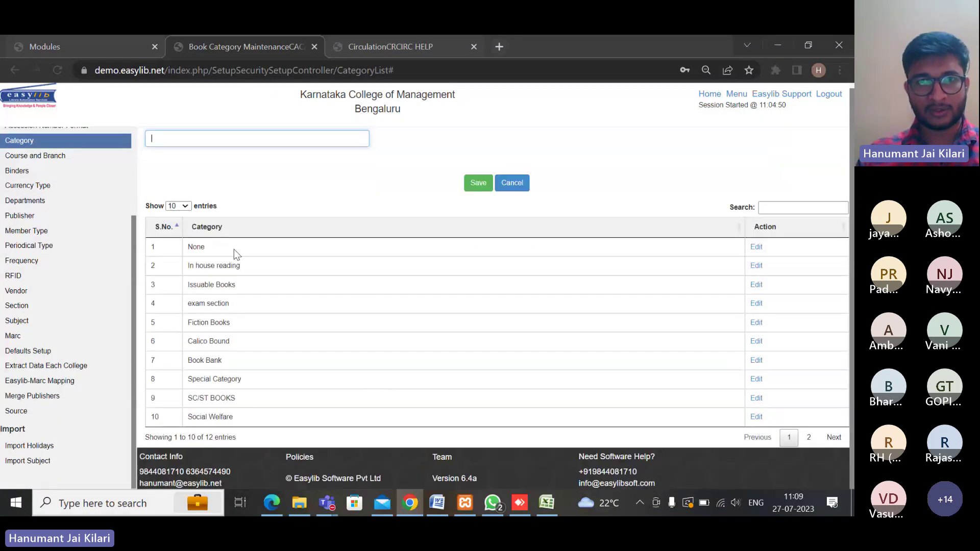
pyautogui.scroll(2, 234, 253)
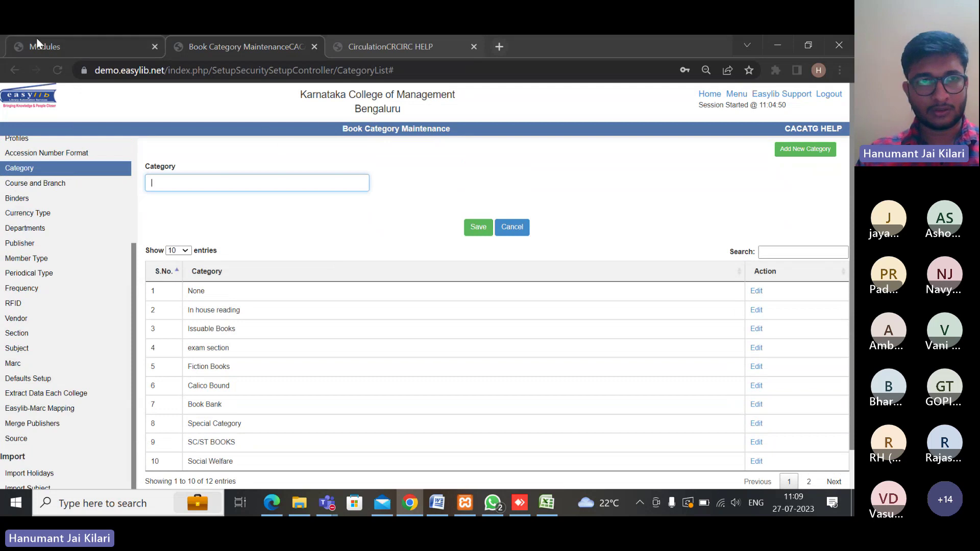
pyautogui.click(384, 46)
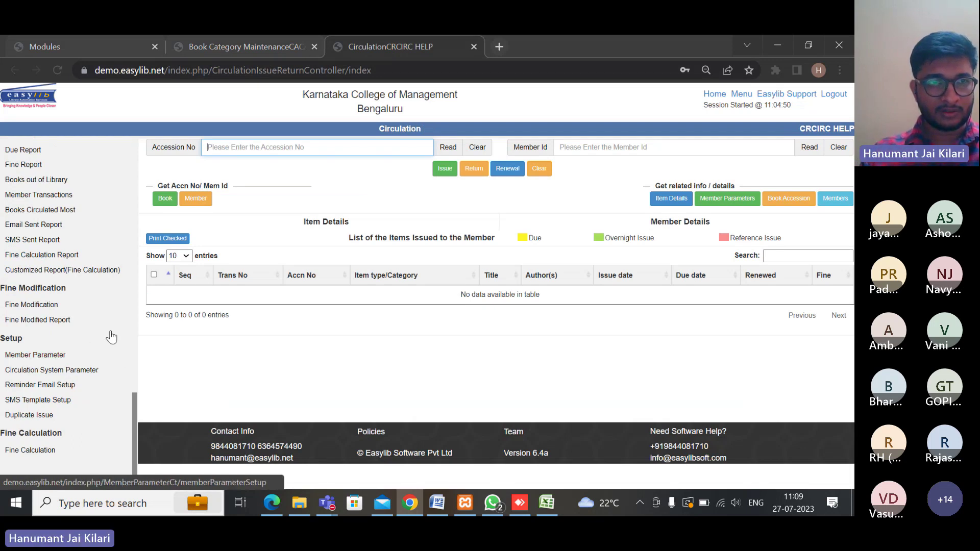
# Show Member Parameter for the Student profile and expand its Book Category list
pyautogui.click(39, 359)
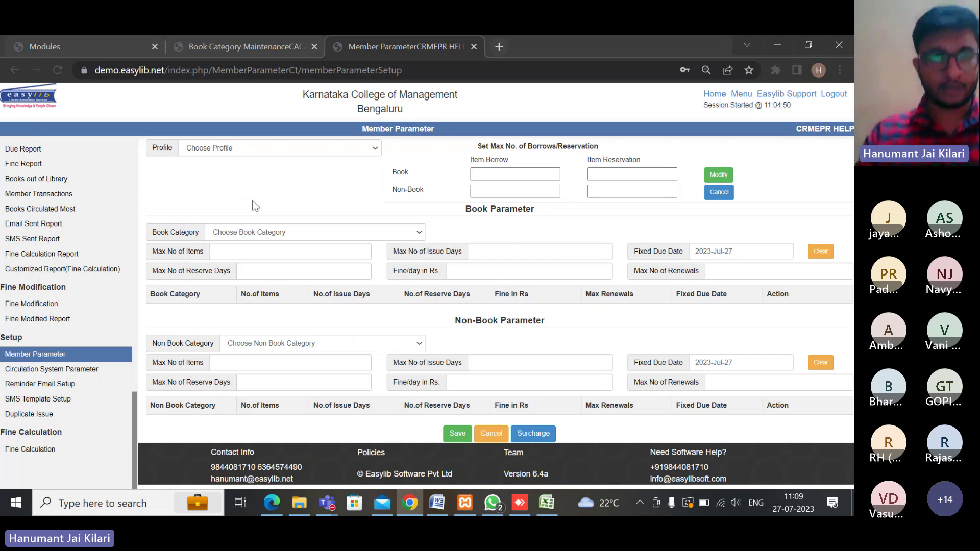
pyautogui.click(276, 149)
pyautogui.scroll(-10, 247, 279)
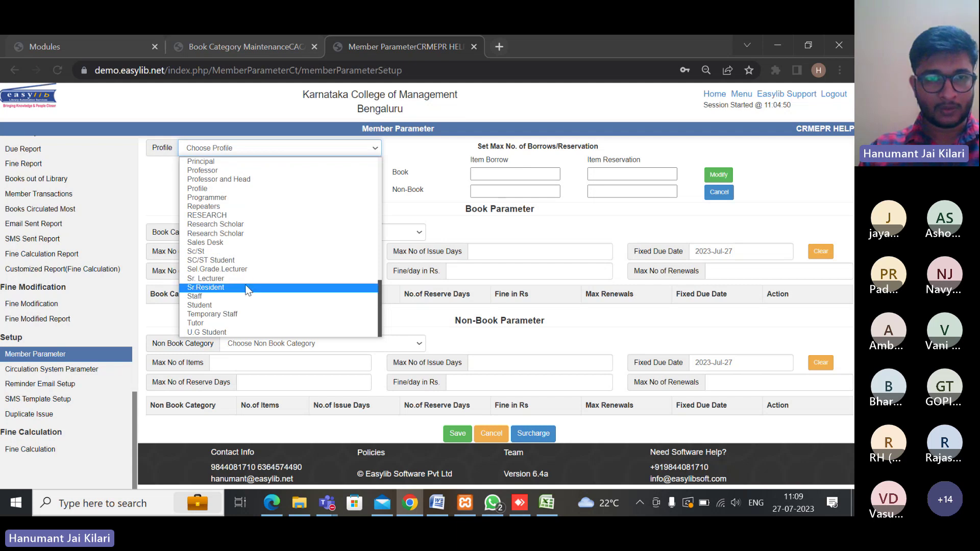
pyautogui.click(220, 305)
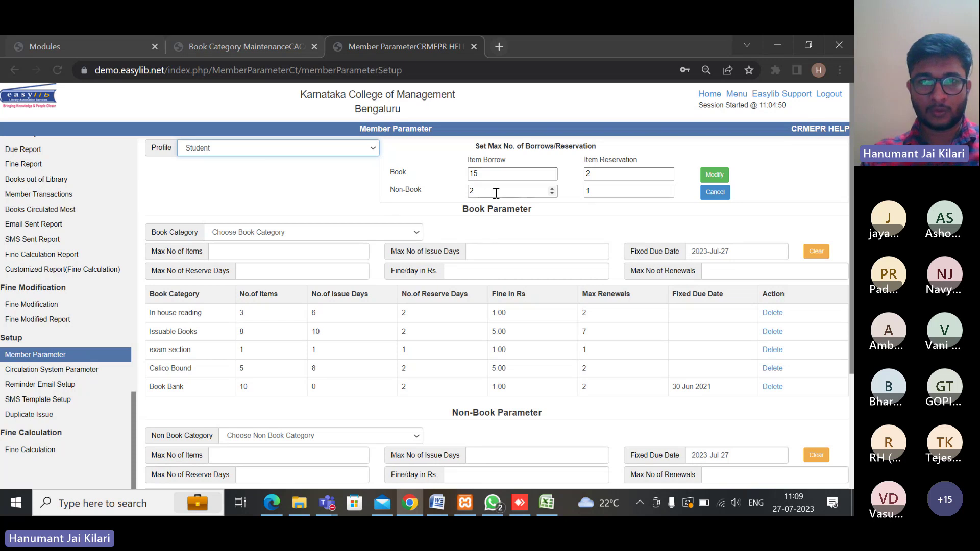
pyautogui.click(612, 174)
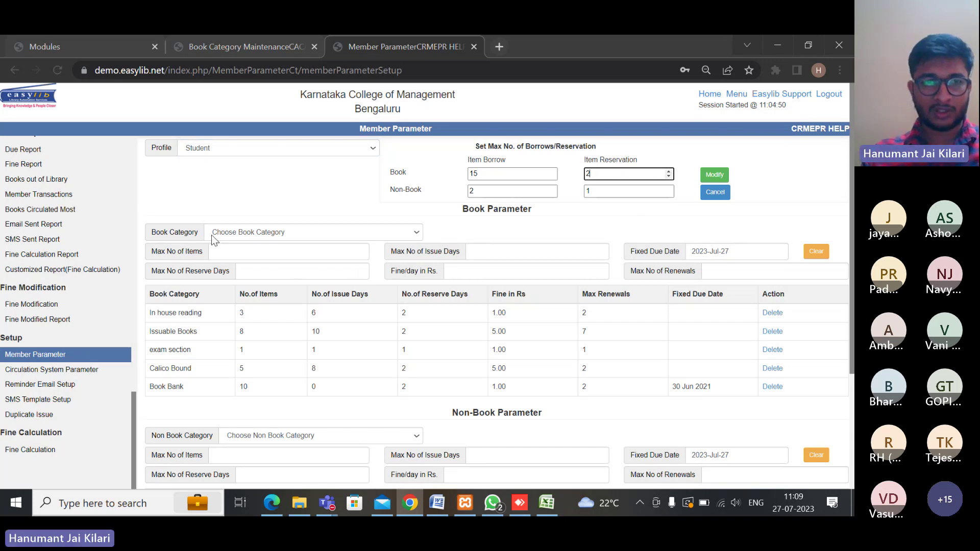
pyautogui.click(246, 235)
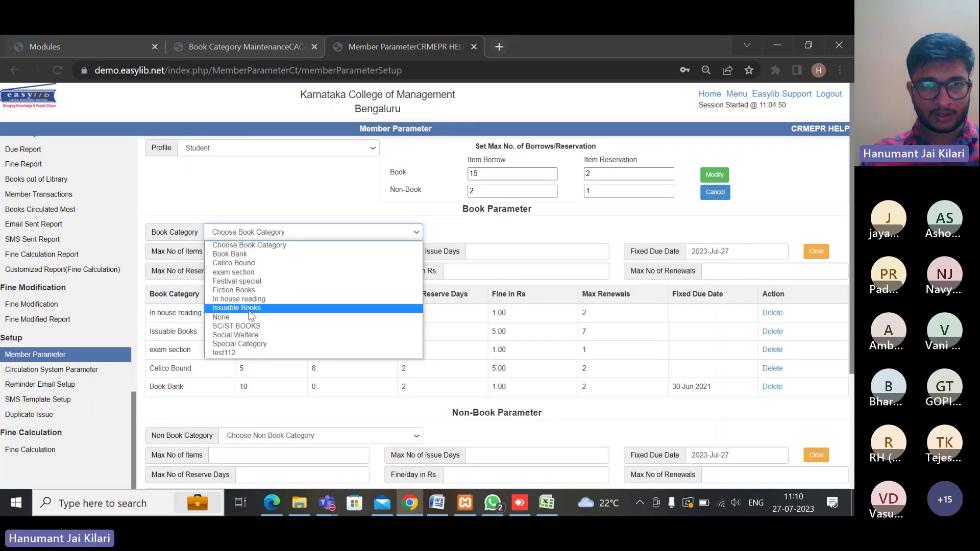
# Choose Fiction Books with 5 max items, 7 issue days and 1 reserve day
pyautogui.click(239, 293)
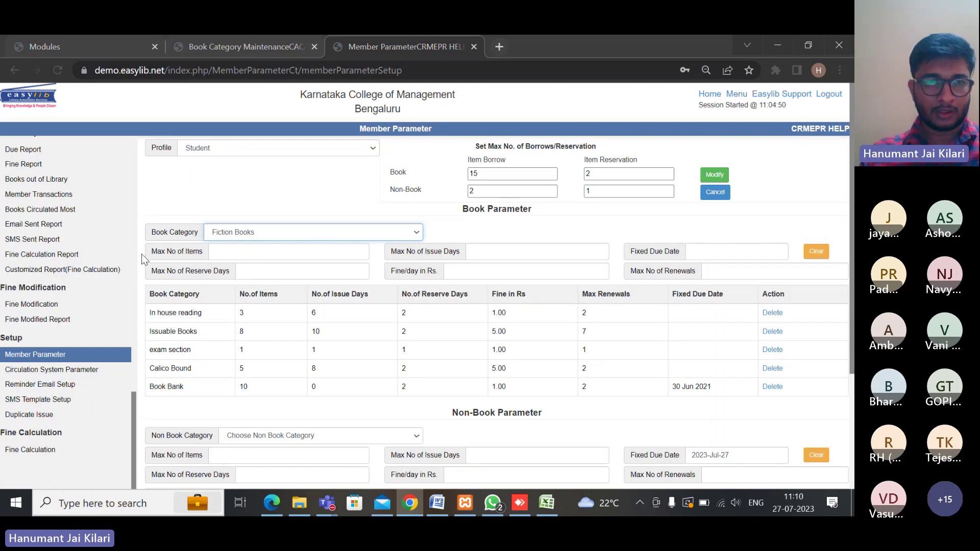
pyautogui.click(226, 255)
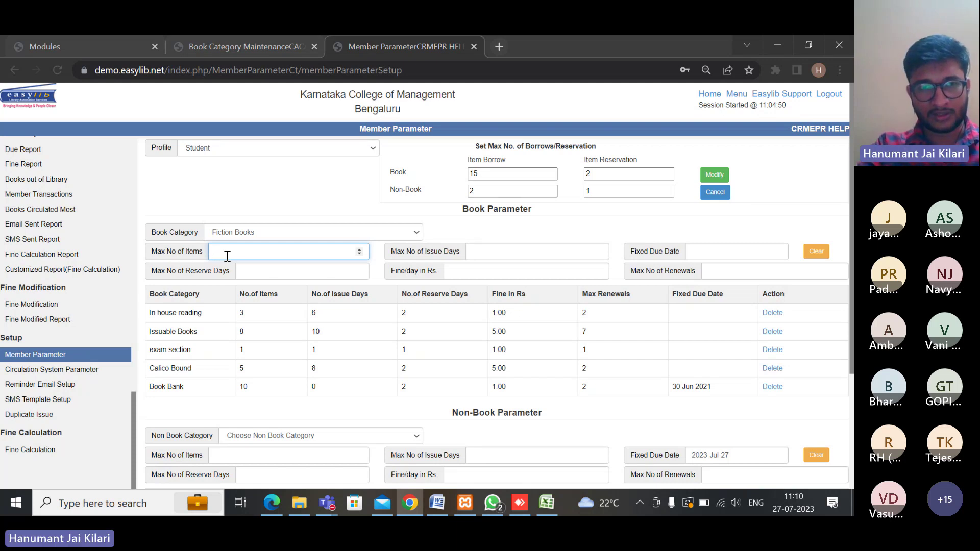
pyautogui.write('5')
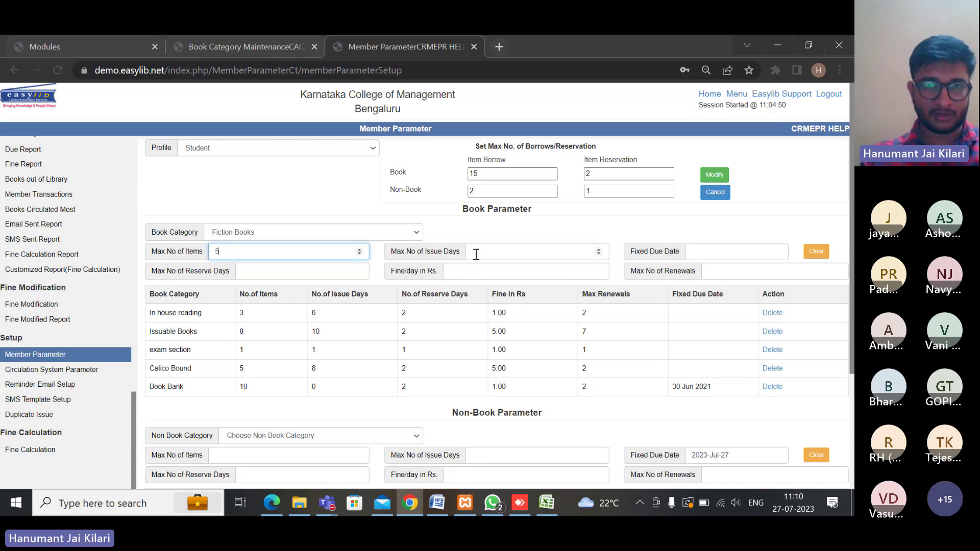
pyautogui.click(507, 250)
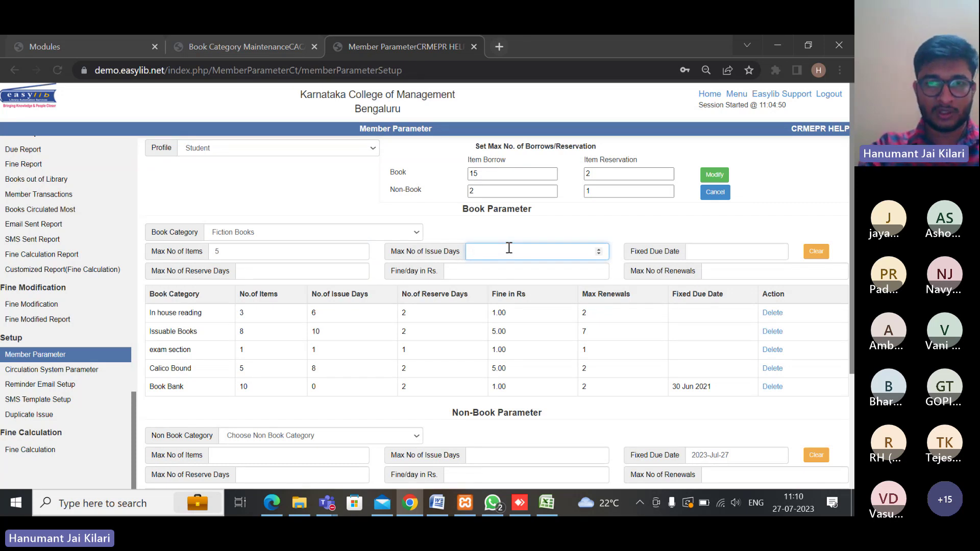
pyautogui.write('7')
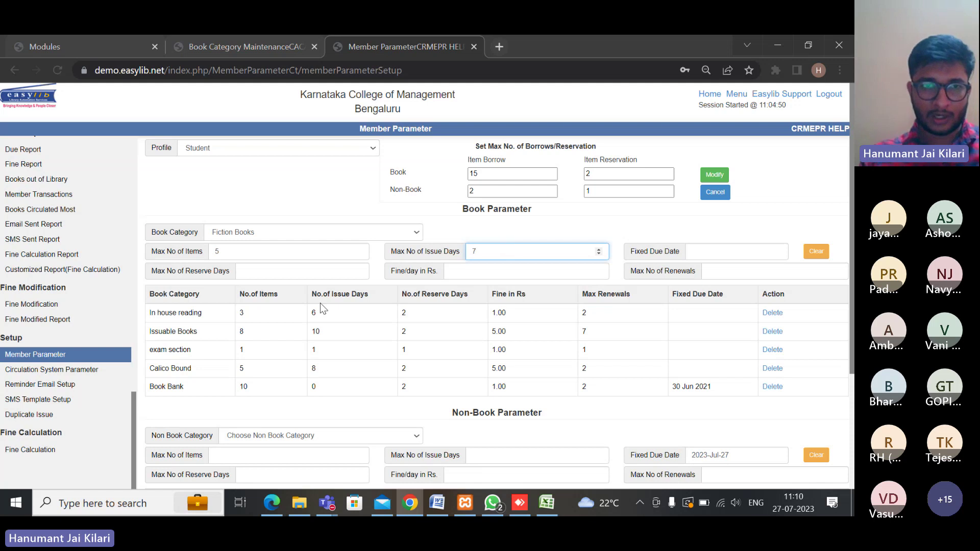
pyautogui.click(273, 274)
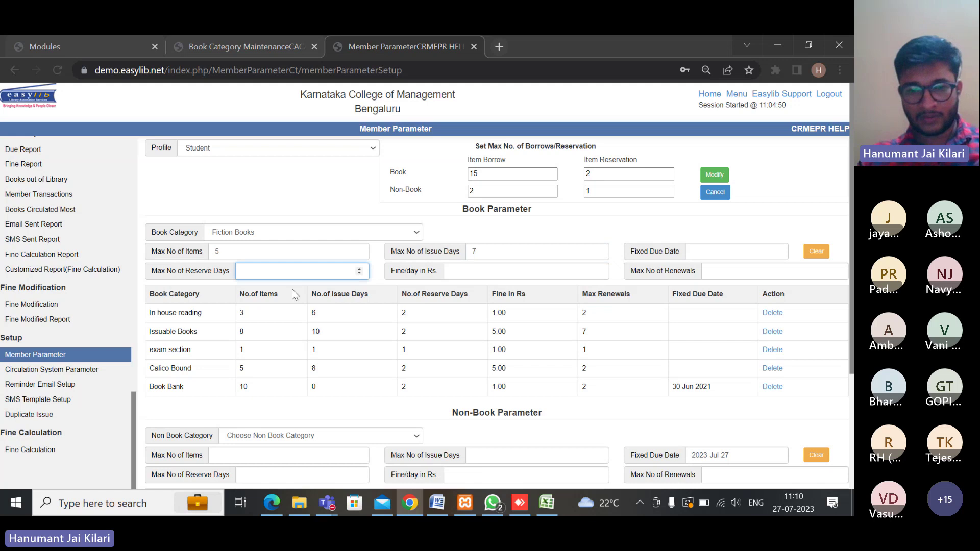
pyautogui.write('4')
pyautogui.click(461, 274)
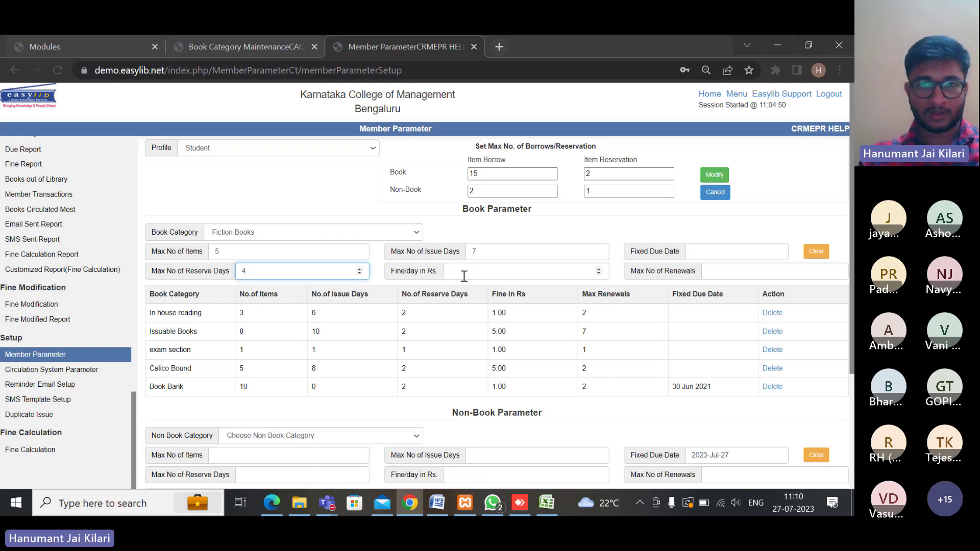
pyautogui.click(270, 278)
pyautogui.press('BackSpace')
pyautogui.write('1')
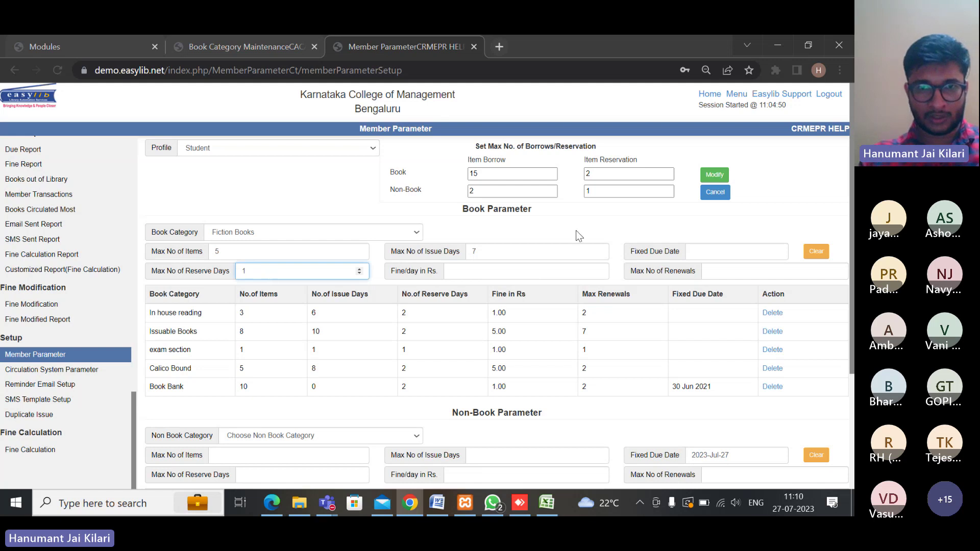
# Enter a Rs 5 fine per day and 2 renewals, then save the rule
pyautogui.click(469, 274)
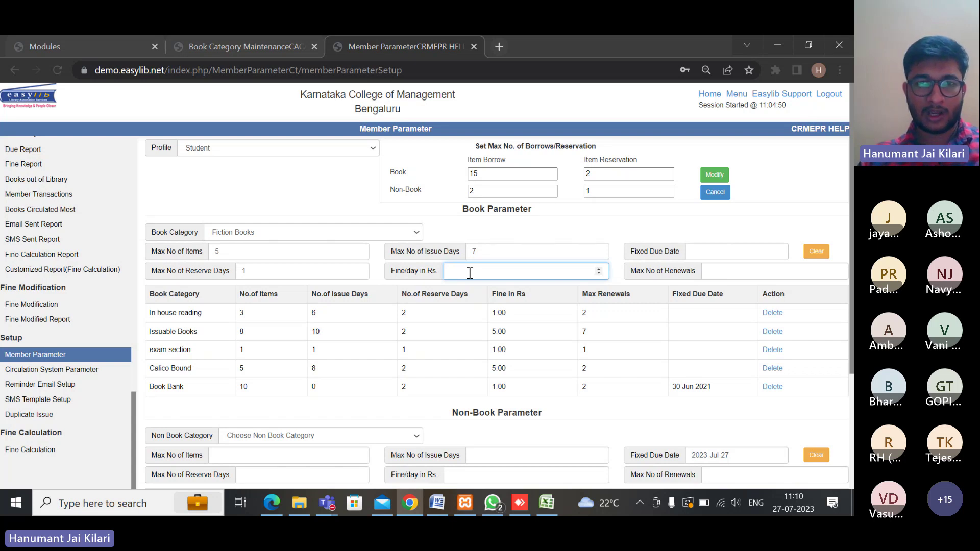
pyautogui.write('5')
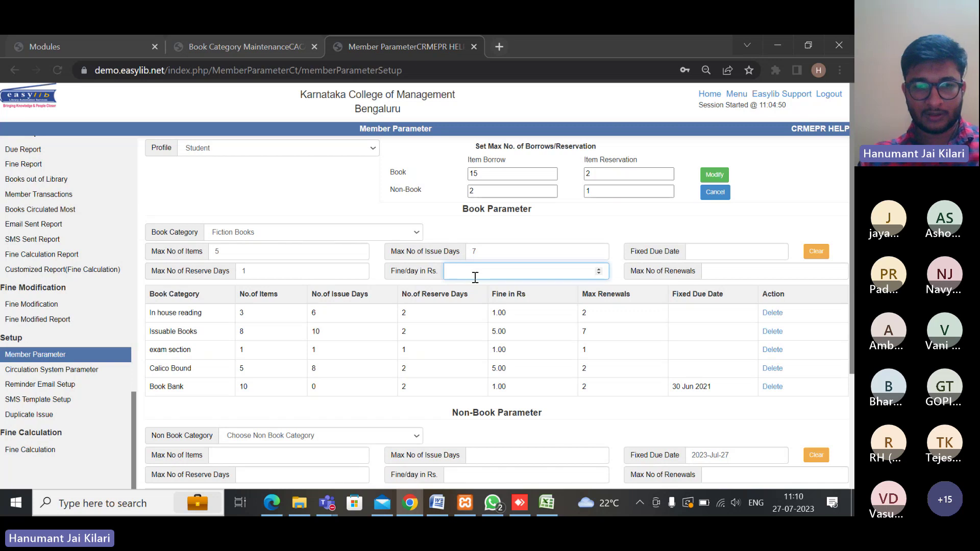
pyautogui.click(713, 275)
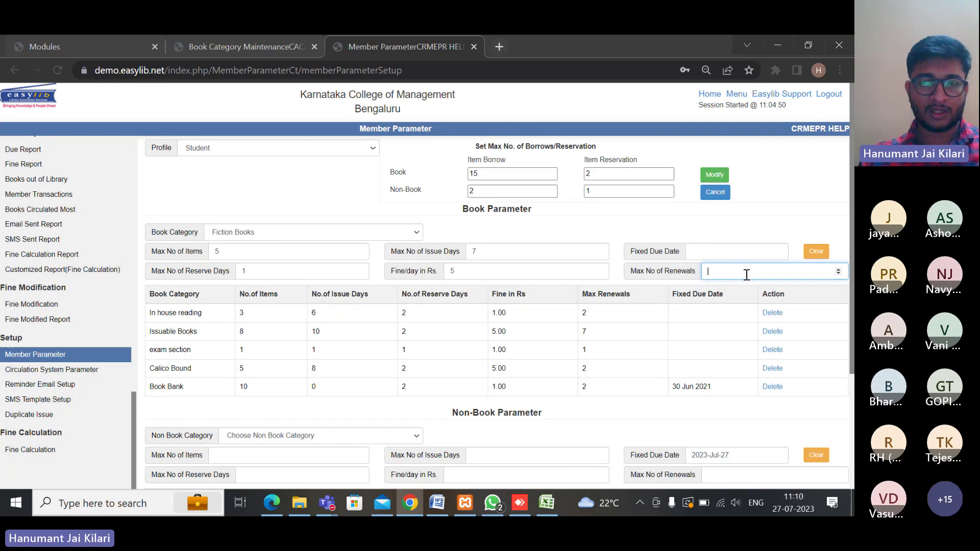
pyautogui.write('2')
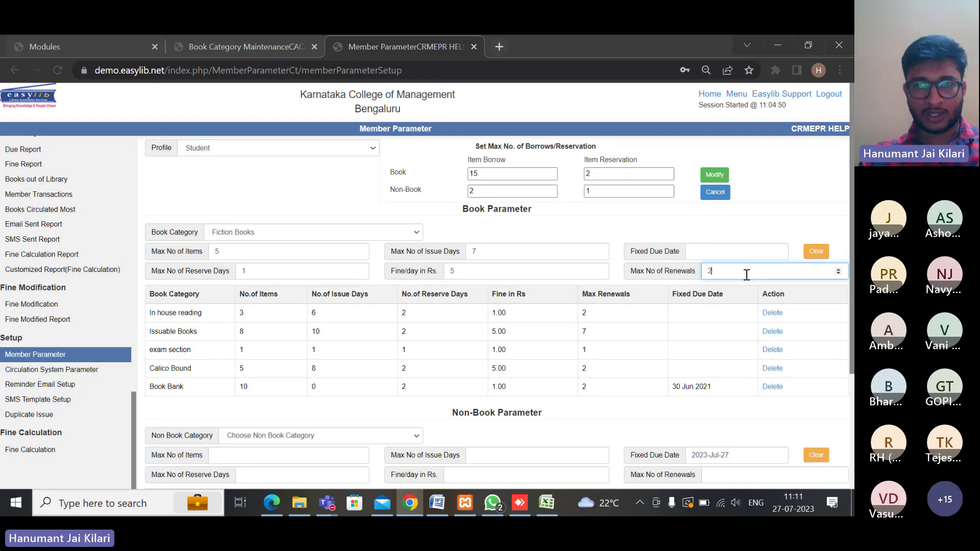
pyautogui.scroll(-3, 583, 336)
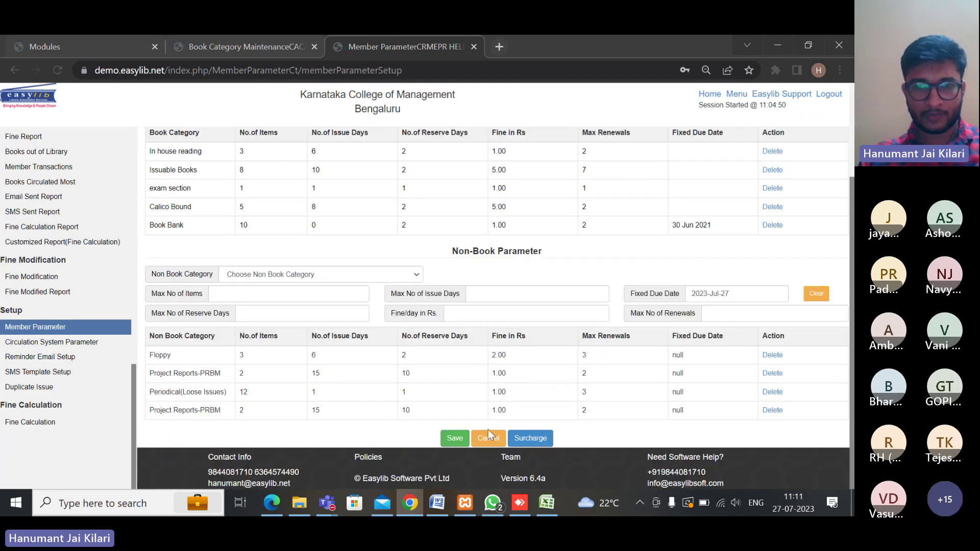
pyautogui.scroll(1, 442, 307)
pyautogui.scroll(3, 442, 307)
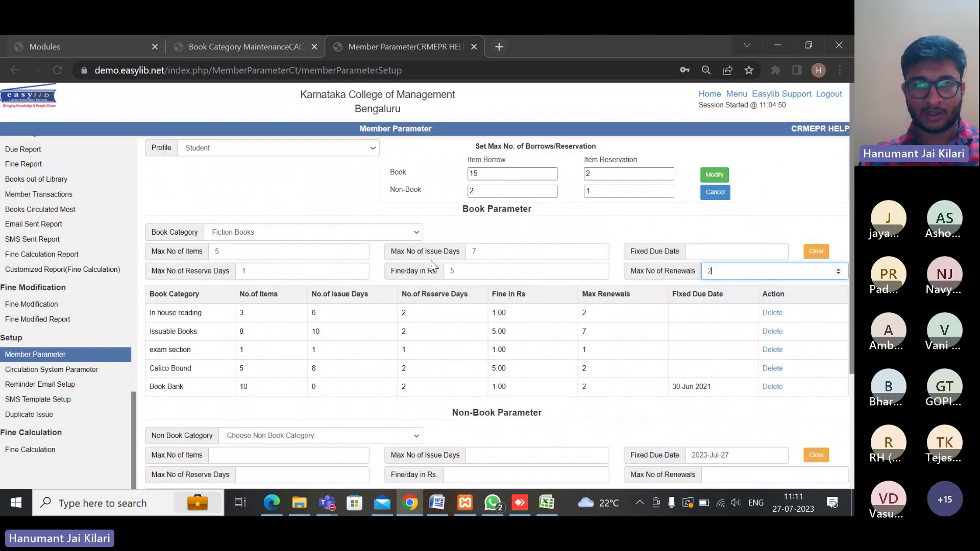
pyautogui.scroll(-3, 368, 327)
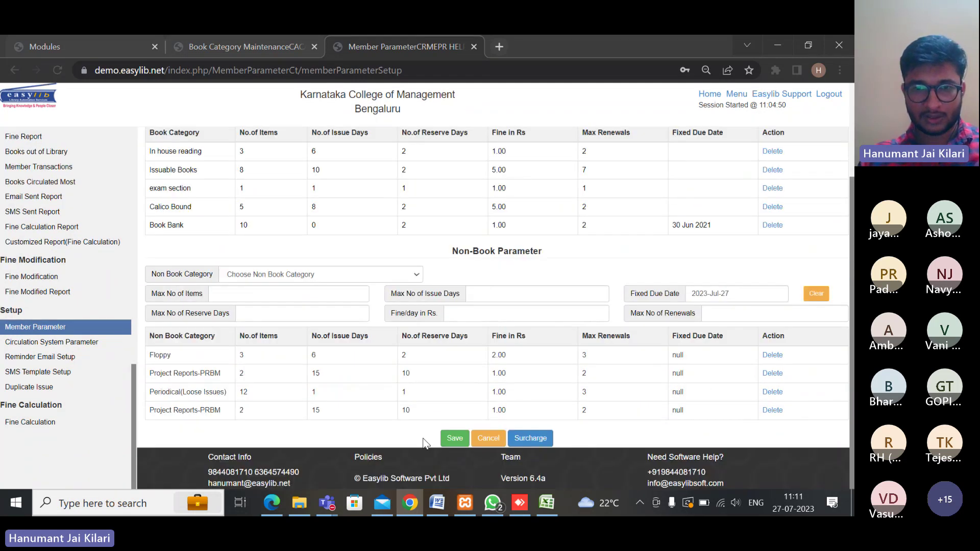
pyautogui.click(455, 440)
# Dismiss the Saved Successfully alert and select the new Fiction Books row
pyautogui.click(475, 305)
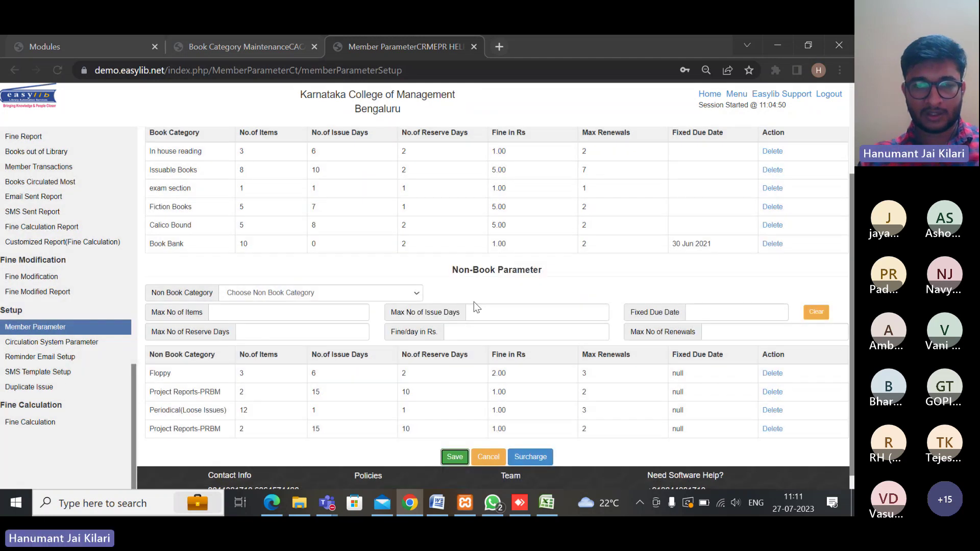
pyautogui.scroll(3, 405, 344)
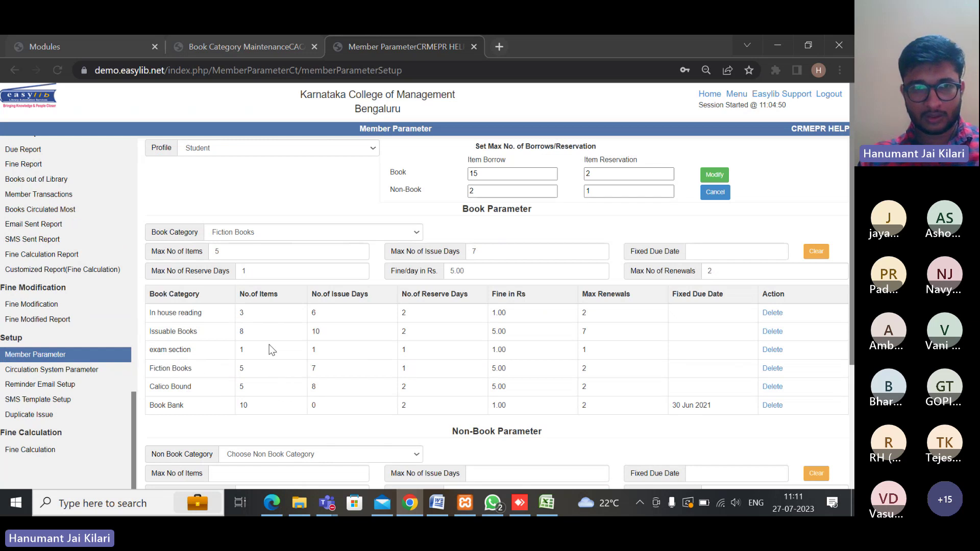
pyautogui.doubleClick(242, 368)
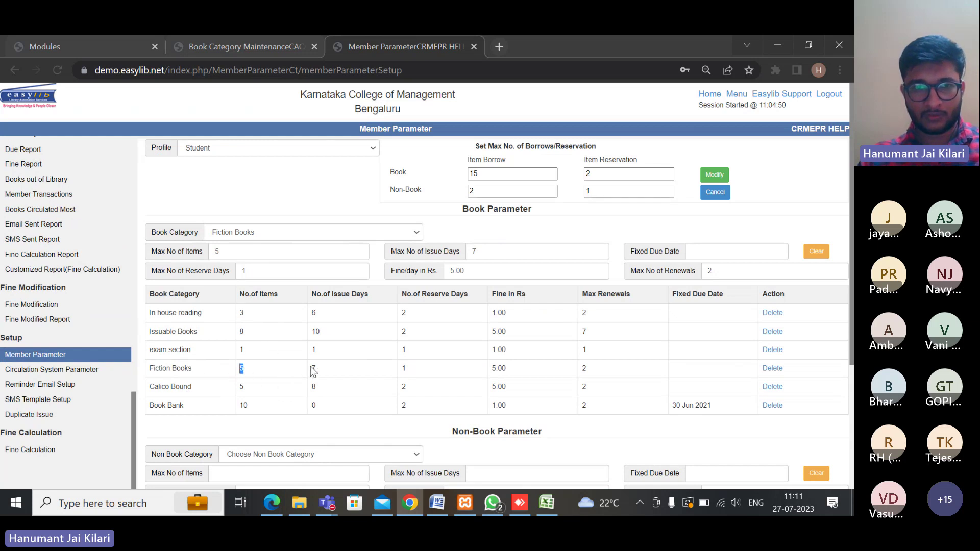
pyautogui.click(312, 369)
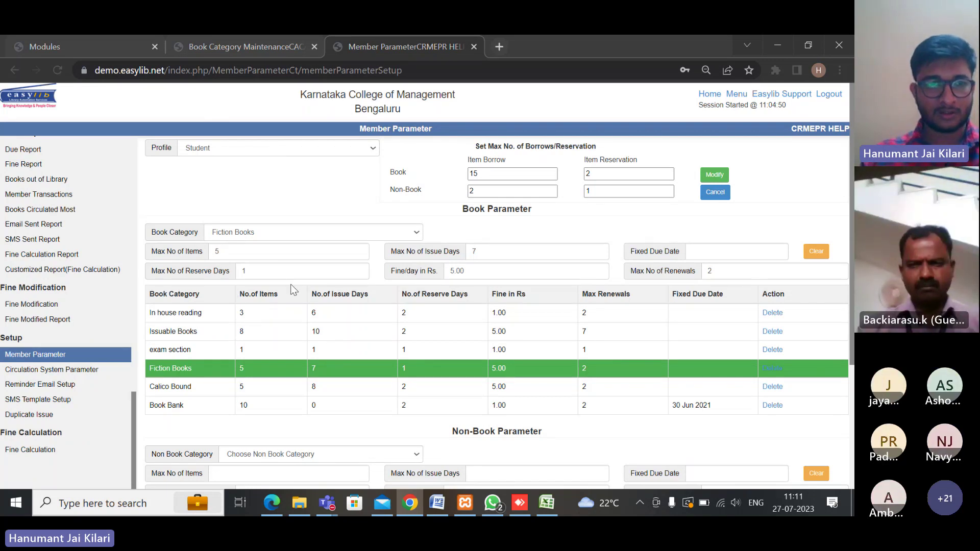
pyautogui.click(95, 372)
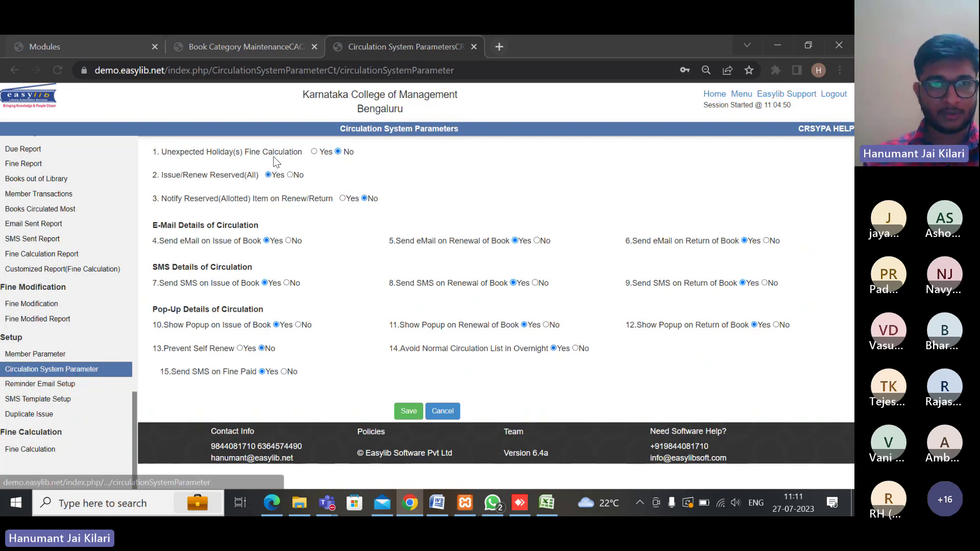
pyautogui.moveTo(152, 226); pyautogui.dragTo(267, 225)
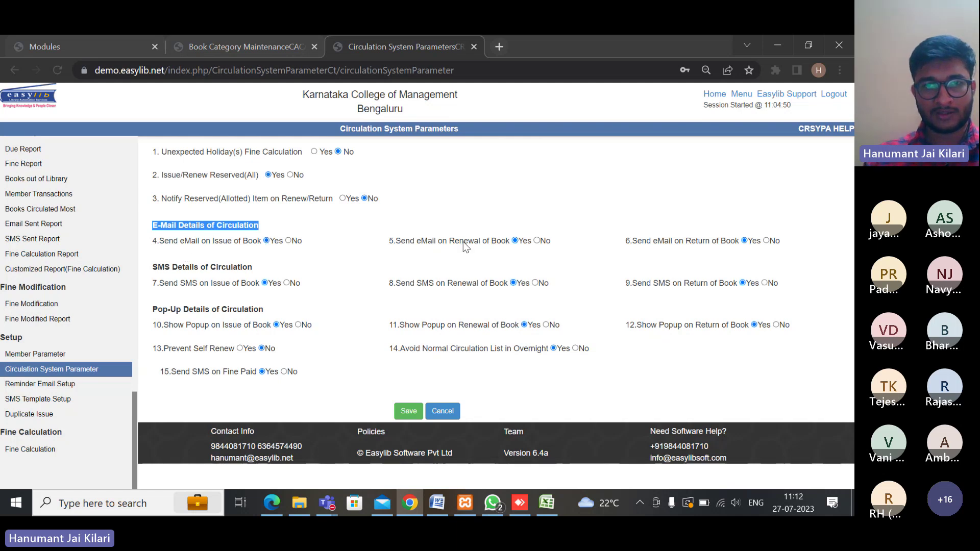
pyautogui.click(525, 243)
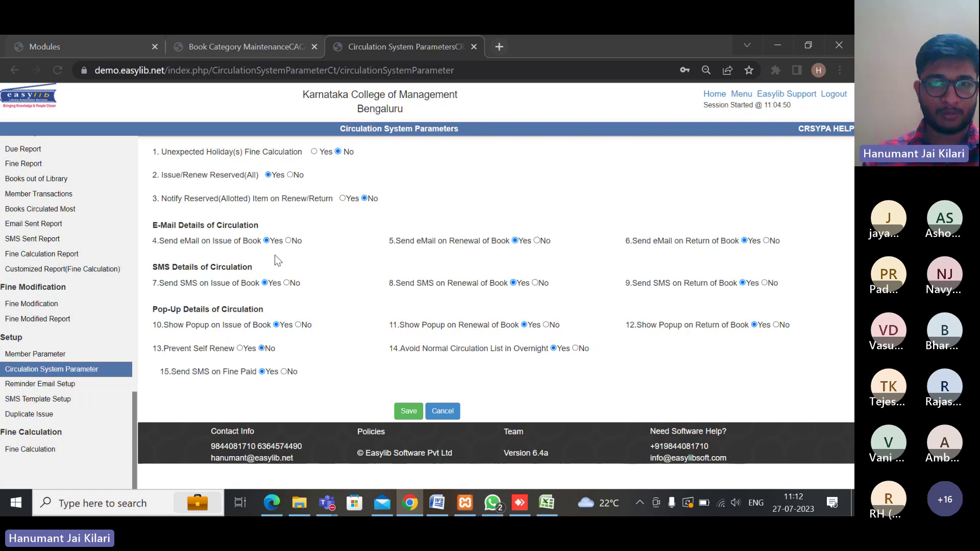
pyautogui.scroll(10, 79, 397)
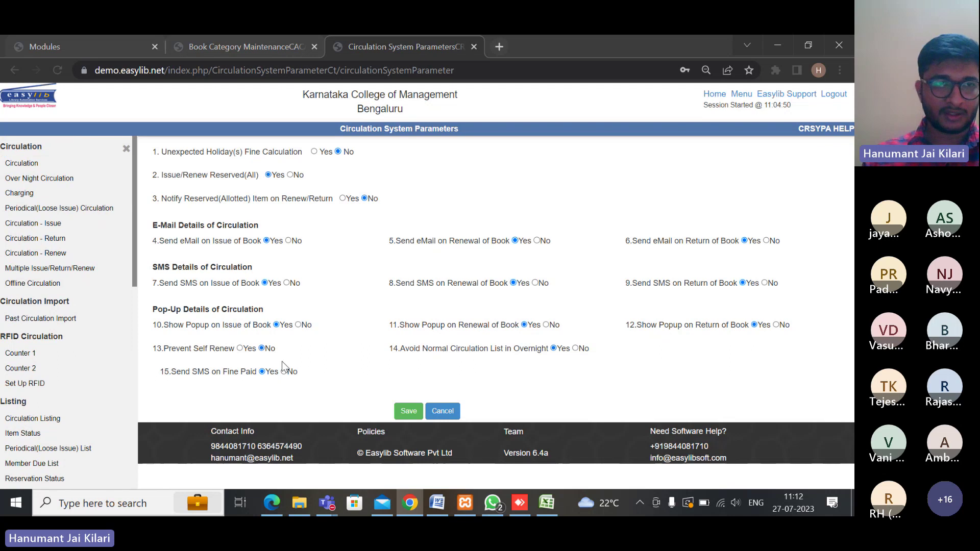
# At the circulation desk, load book 000065 and then the student member by Member Id
pyautogui.click(36, 163)
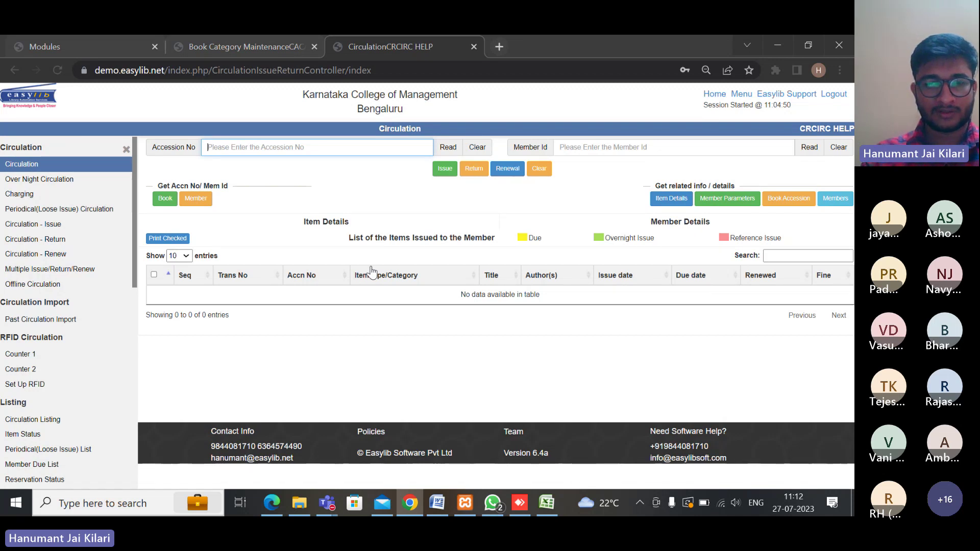
pyautogui.write('00')
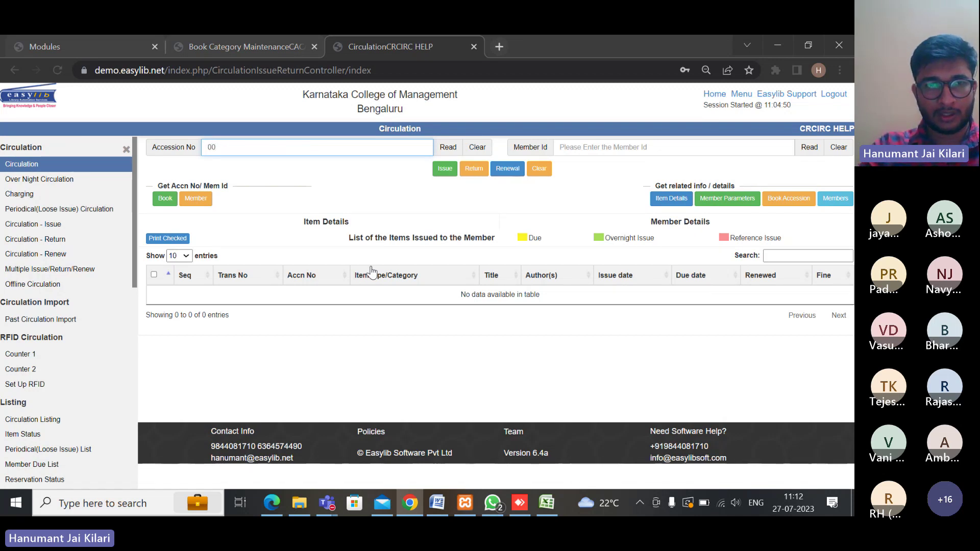
pyautogui.write('0065')
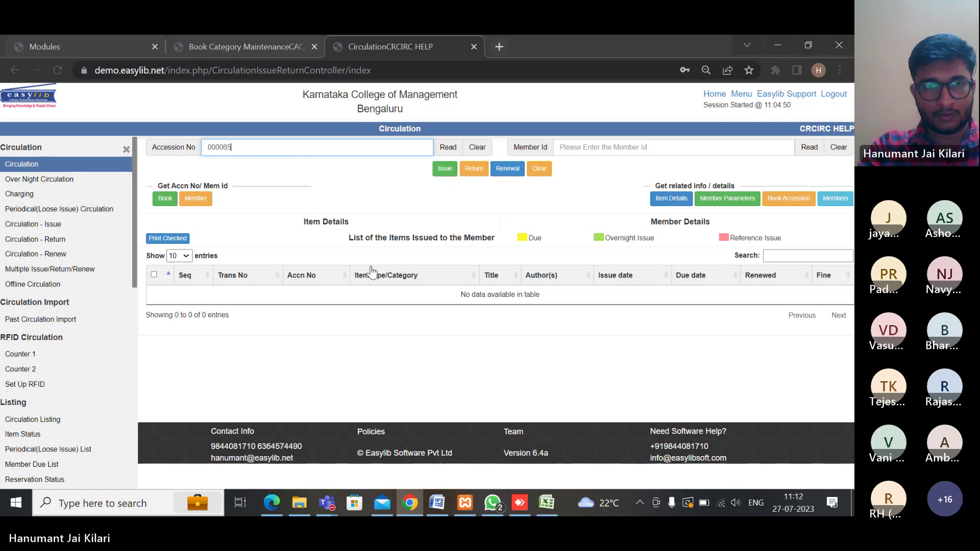
pyautogui.press('Return')
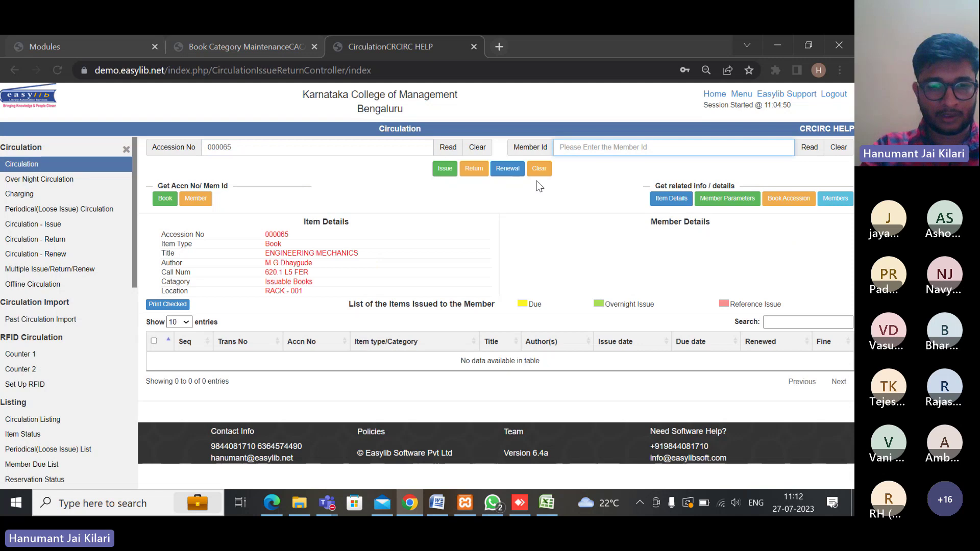
pyautogui.write('21ea')
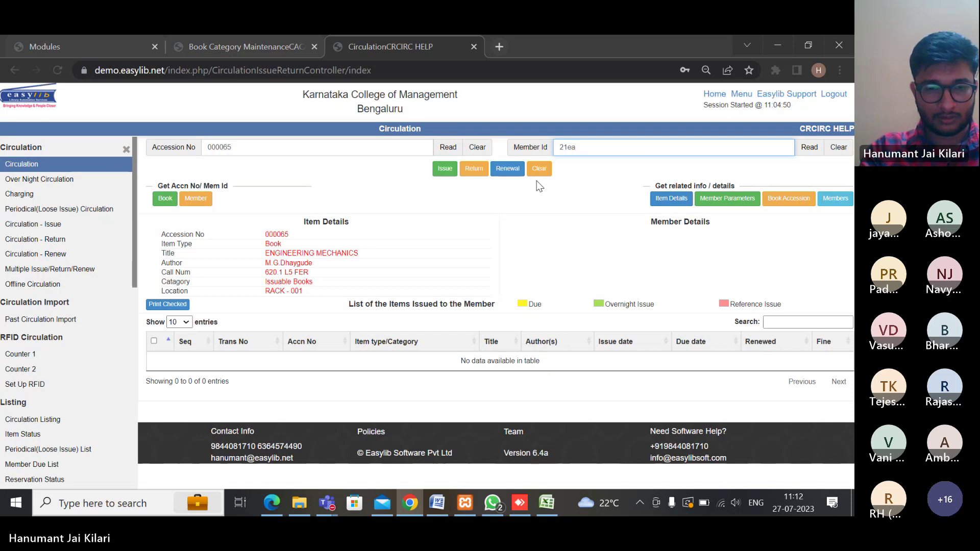
pyautogui.write('d014')
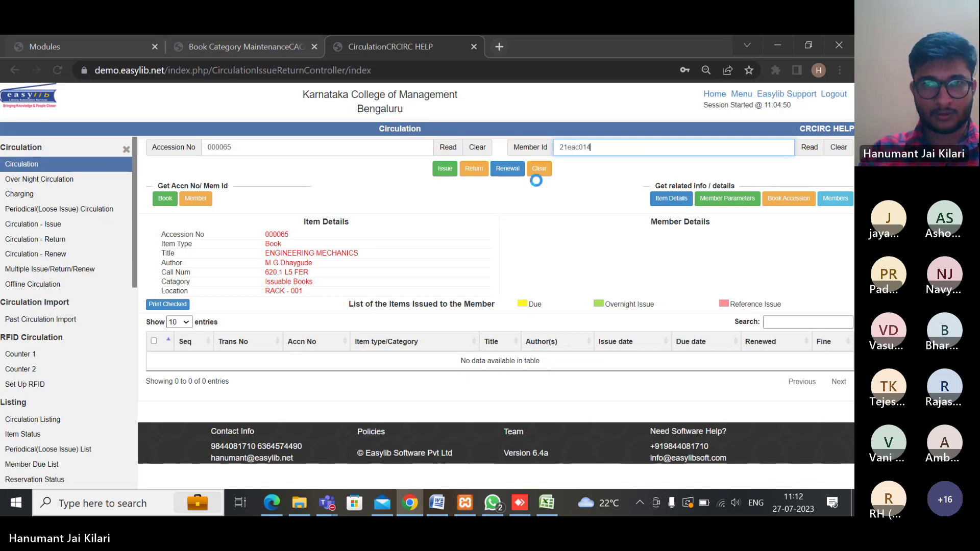
pyautogui.press('Return')
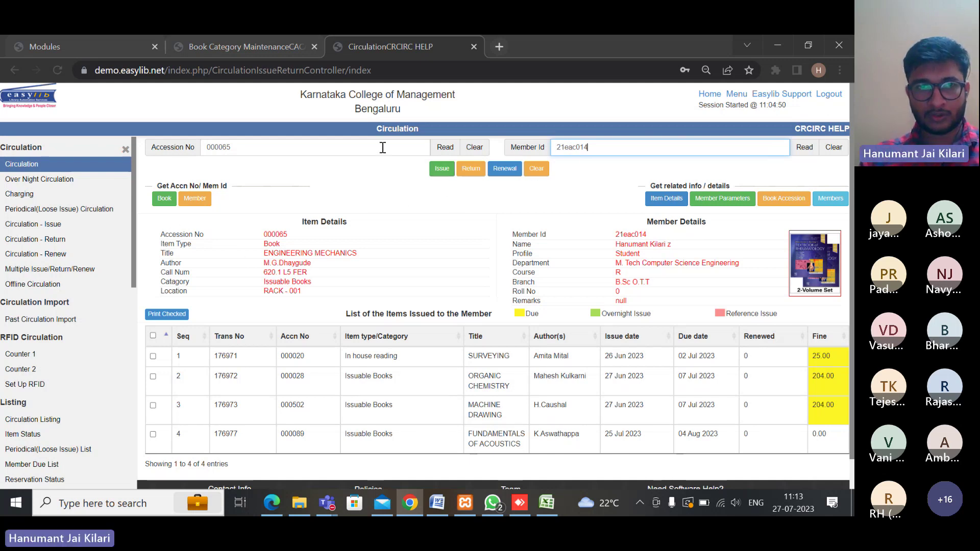
# Issue Engineering Mechanics (000065), due 06 Aug 2023, and load the overdue Surveying (000020) loan
pyautogui.click(440, 173)
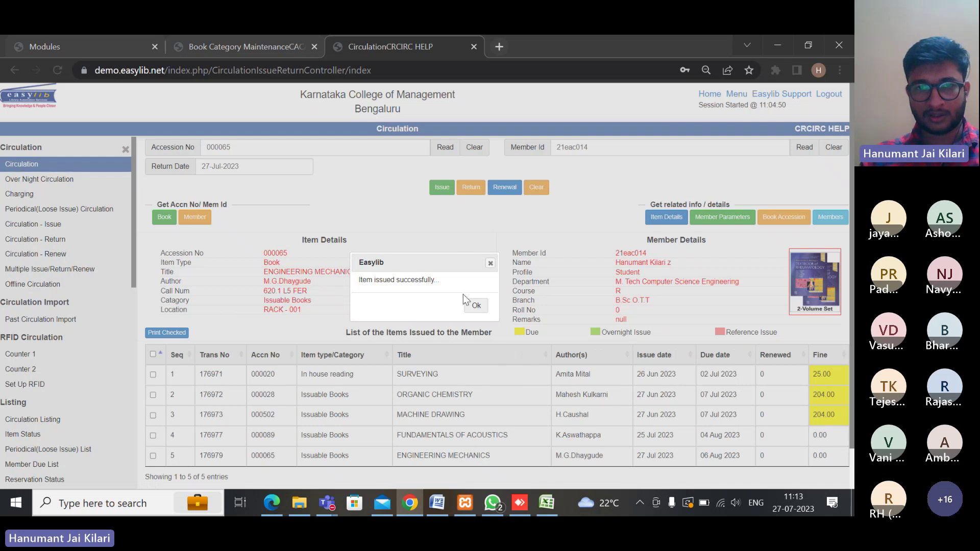
pyautogui.click(476, 306)
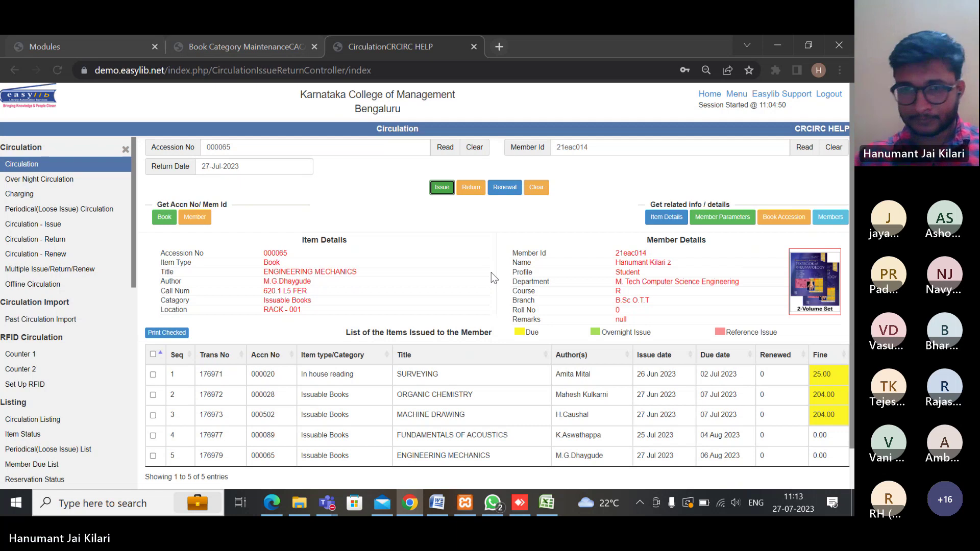
pyautogui.click(560, 212)
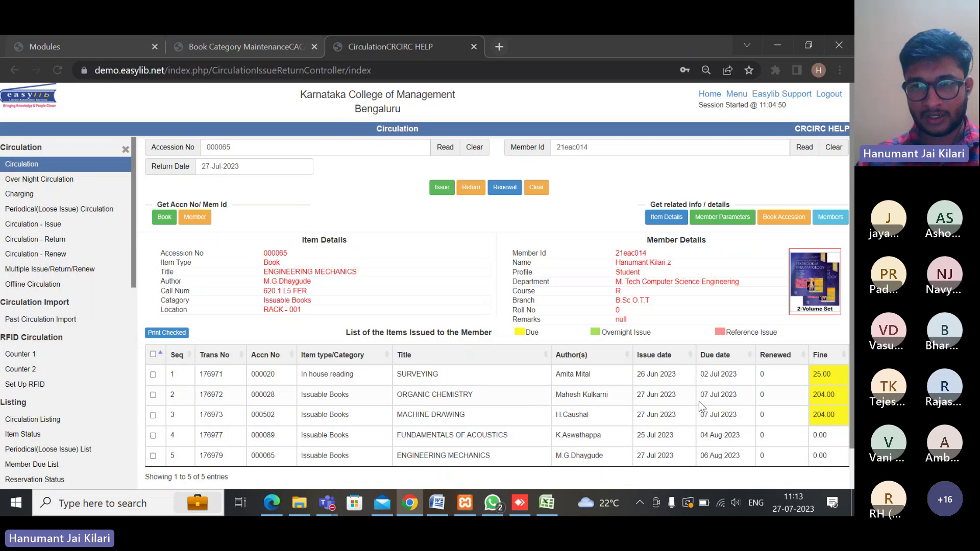
pyautogui.click(311, 378)
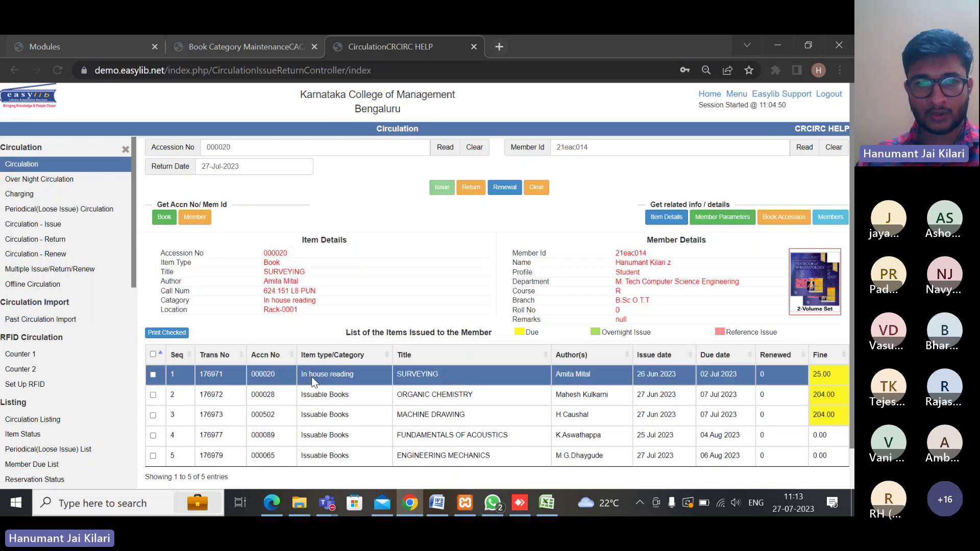
# Return Surveying (000020), paying its Rs 25 fine in cash under a receipt number and generating the receipt
pyautogui.click(475, 189)
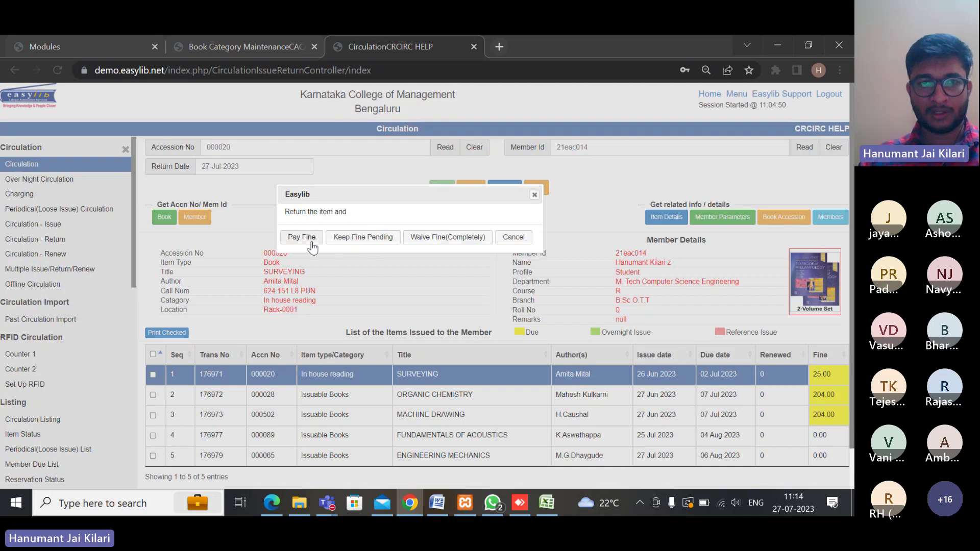
pyautogui.click(302, 239)
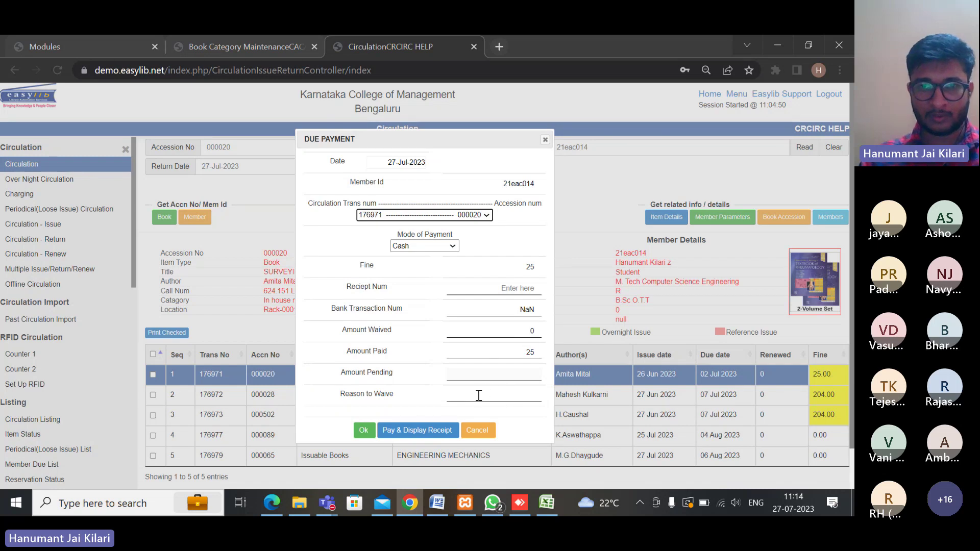
pyautogui.click(531, 289)
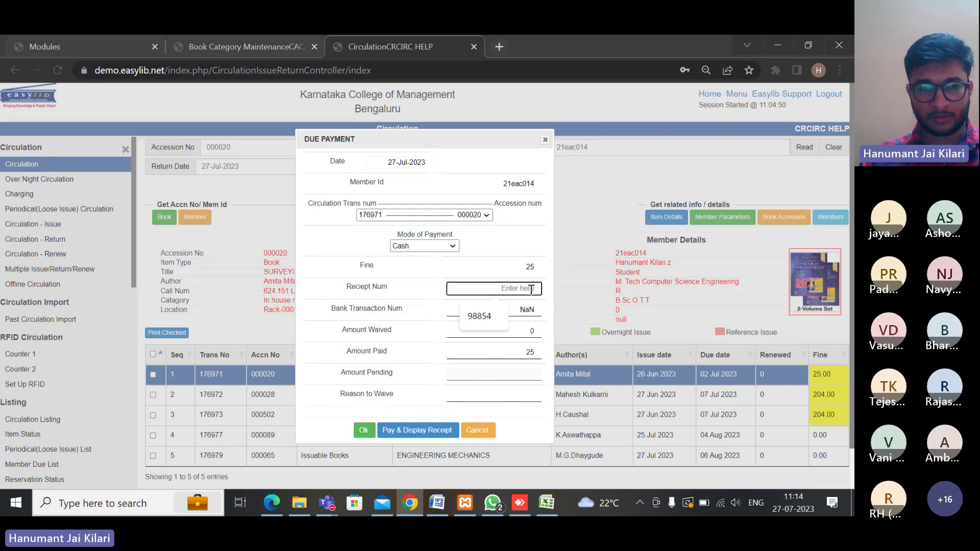
pyautogui.write('1234')
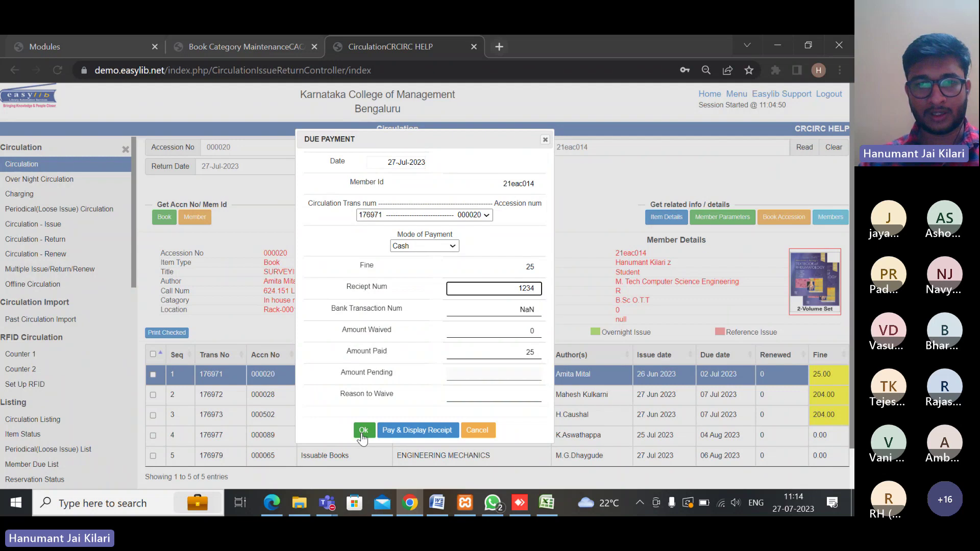
pyautogui.click(412, 431)
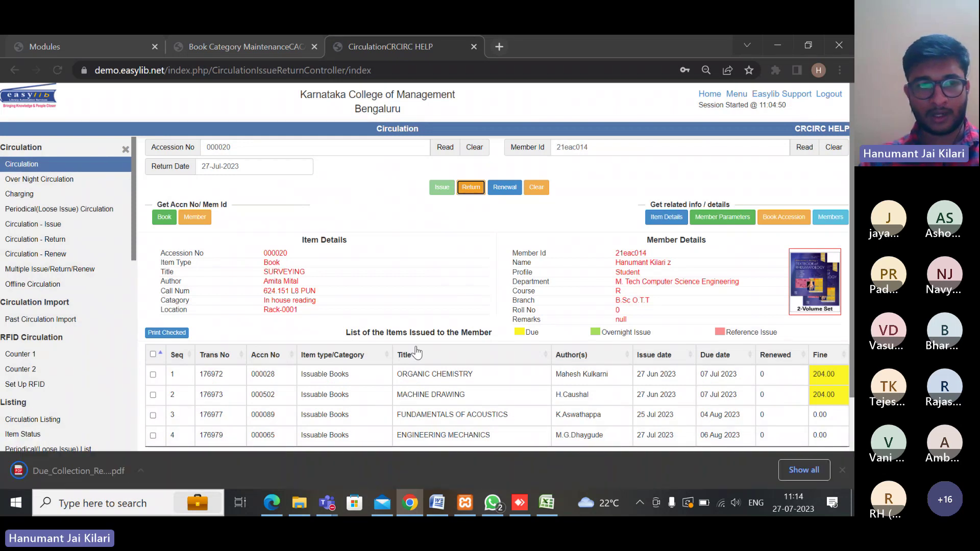
pyautogui.click(136, 470)
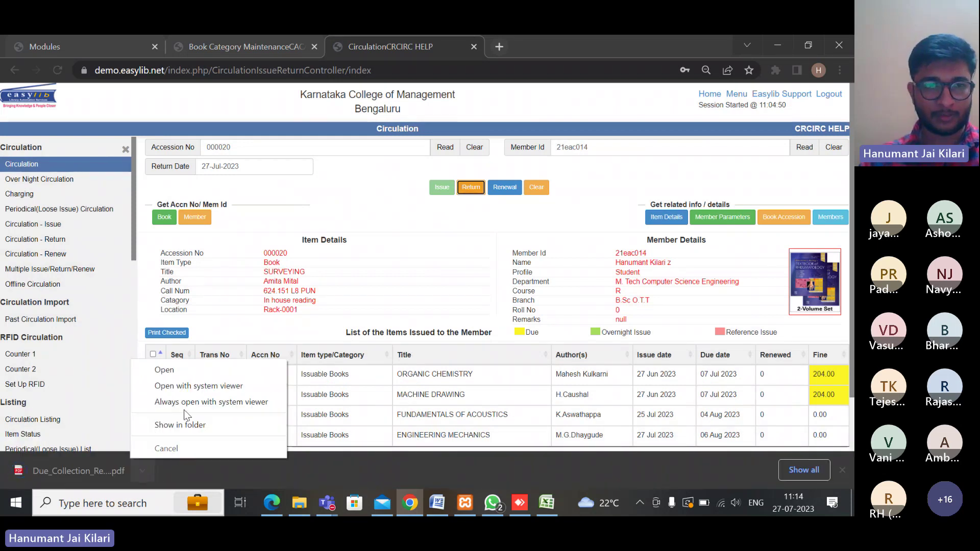
pyautogui.click(165, 370)
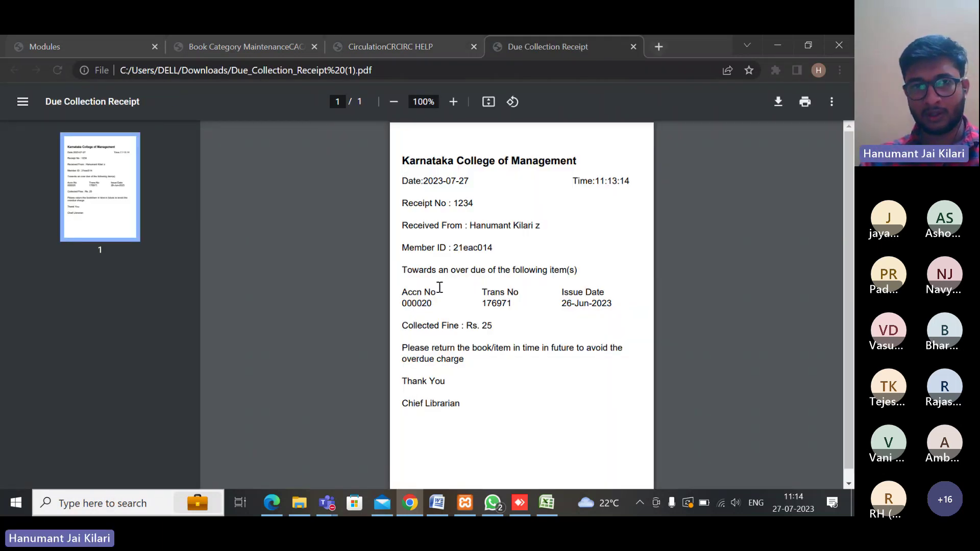
pyautogui.scroll(-1, 443, 283)
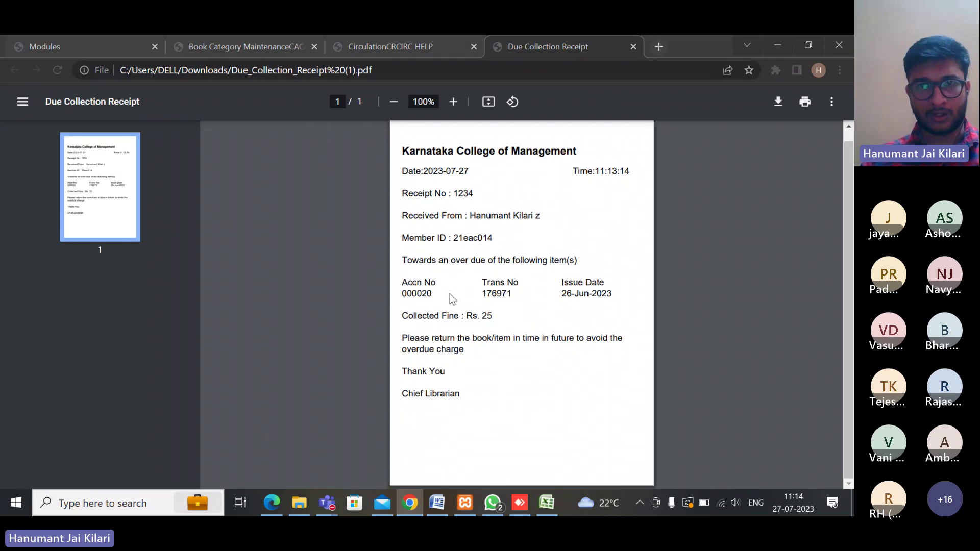
pyautogui.click(632, 48)
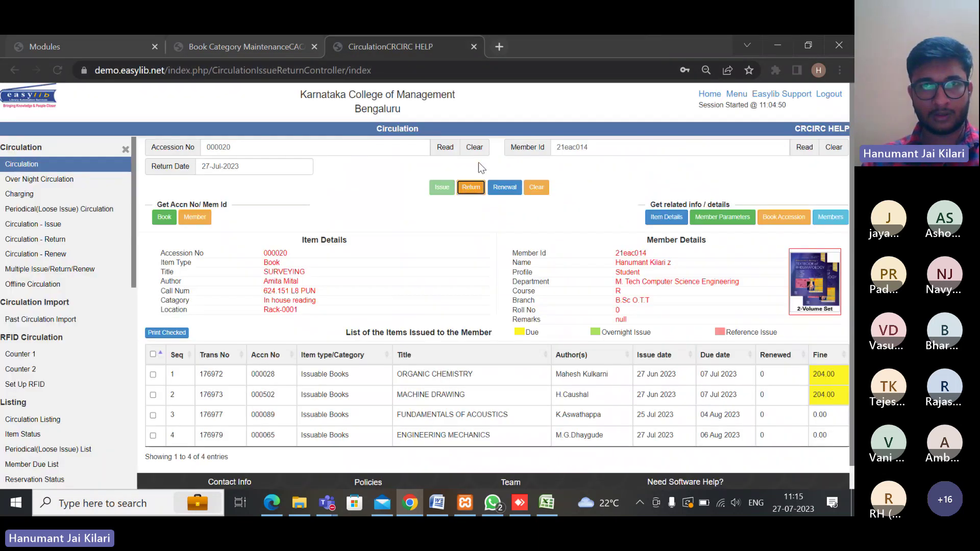
pyautogui.click(384, 188)
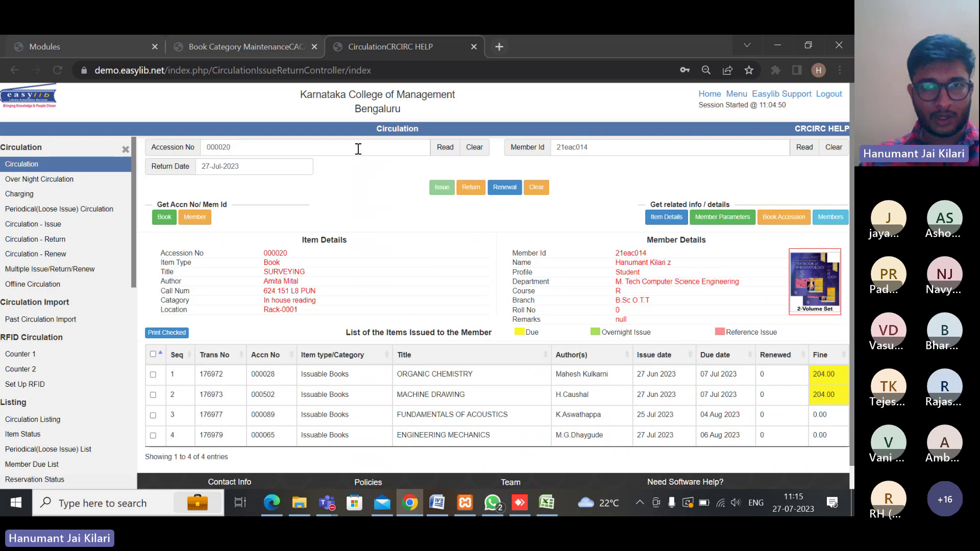
# Search the extensive-fields book search for titles matching 'operating system'
pyautogui.click(161, 218)
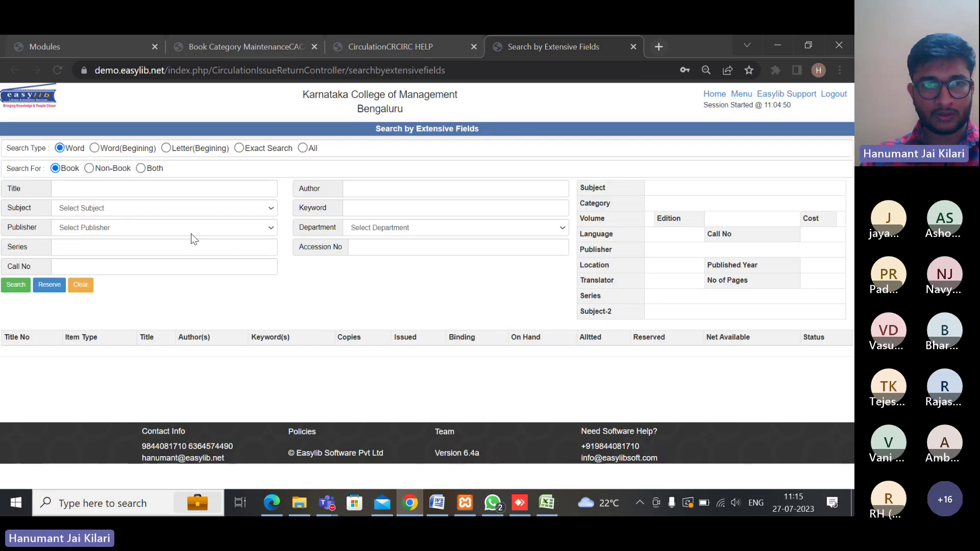
pyautogui.click(113, 190)
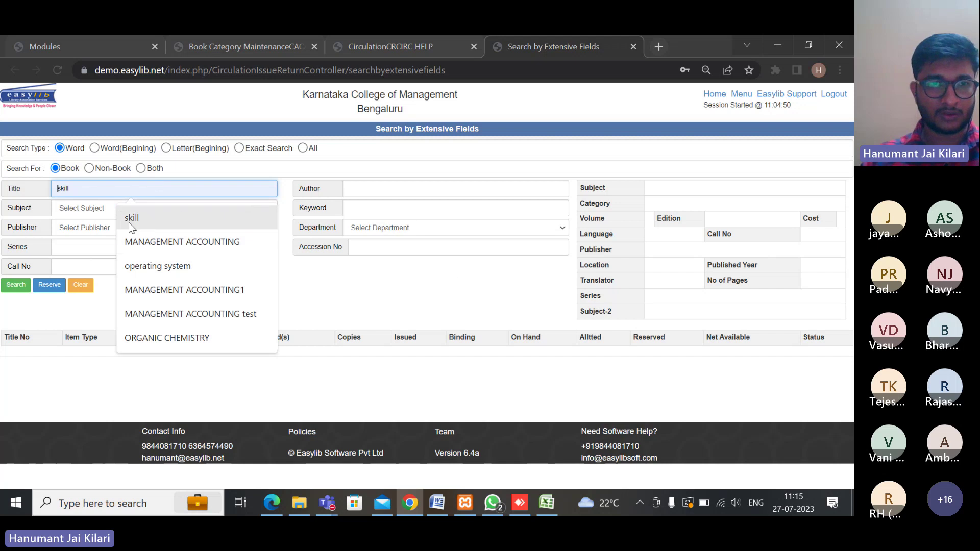
pyautogui.click(153, 266)
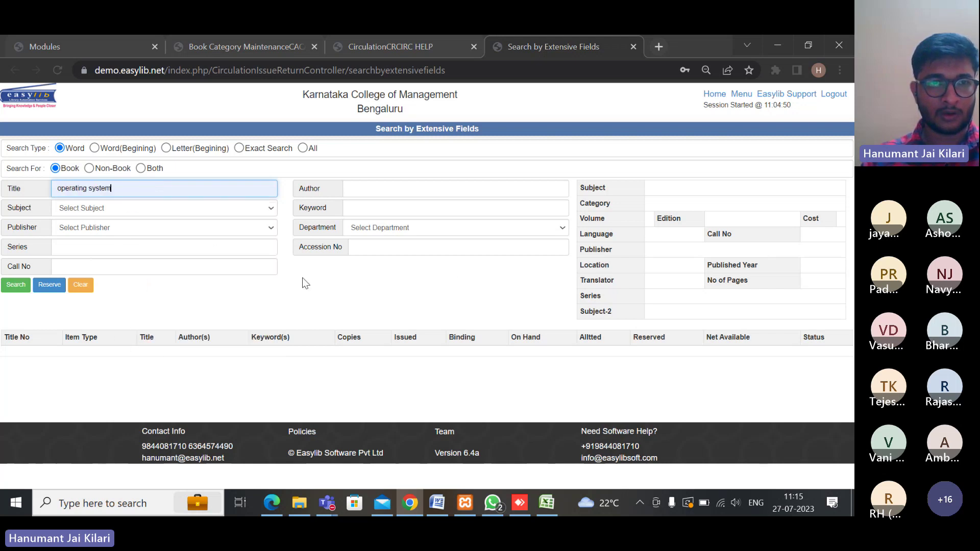
pyautogui.click(16, 285)
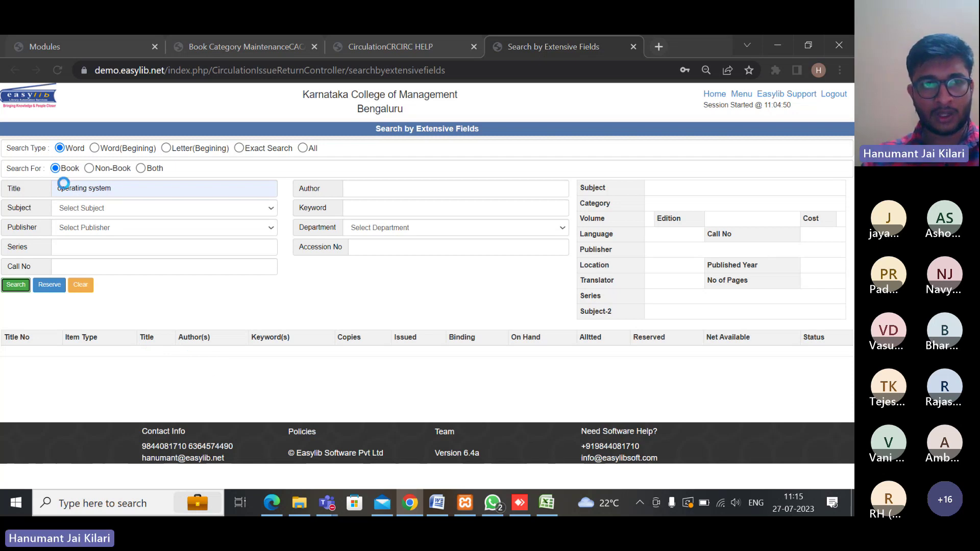
pyautogui.scroll(-5, 165, 400)
pyautogui.scroll(1, 164, 399)
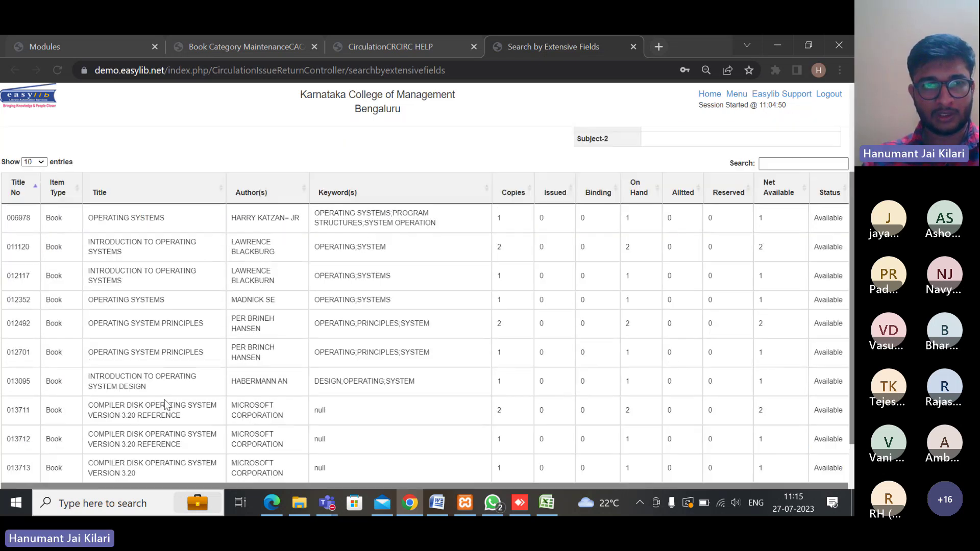
pyautogui.scroll(3, 369, 241)
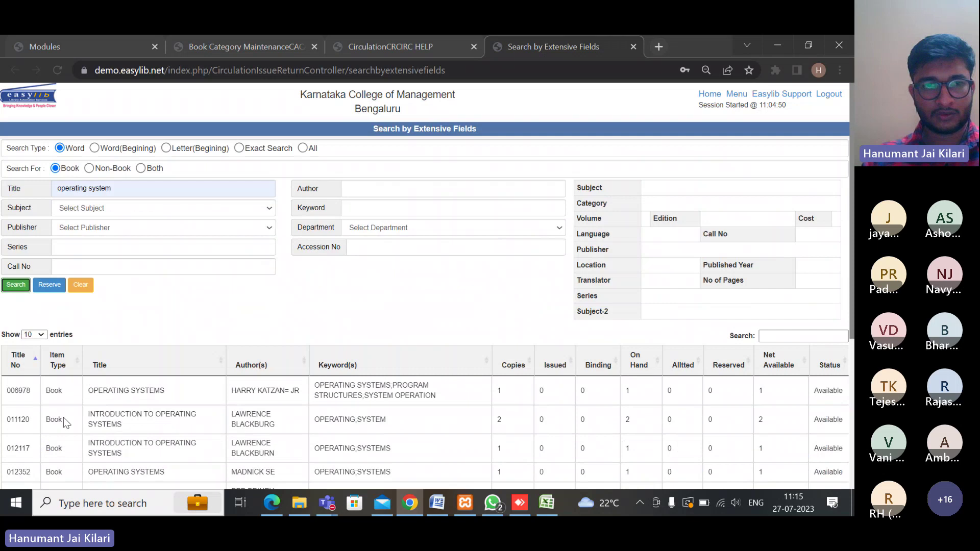
# Check title 006978's copy details (In house reading, RACK - 002, available), then close them
pyautogui.click(57, 391)
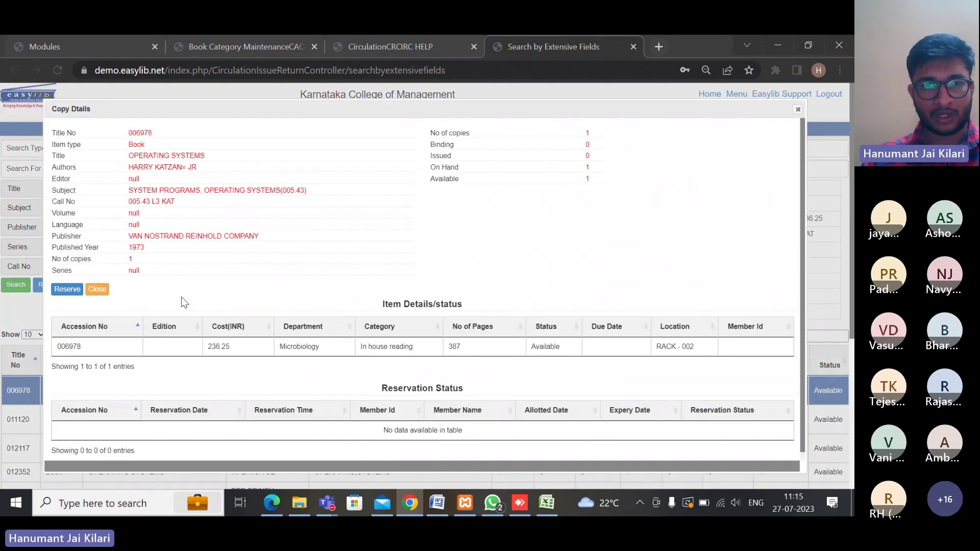
pyautogui.scroll(-1, 222, 296)
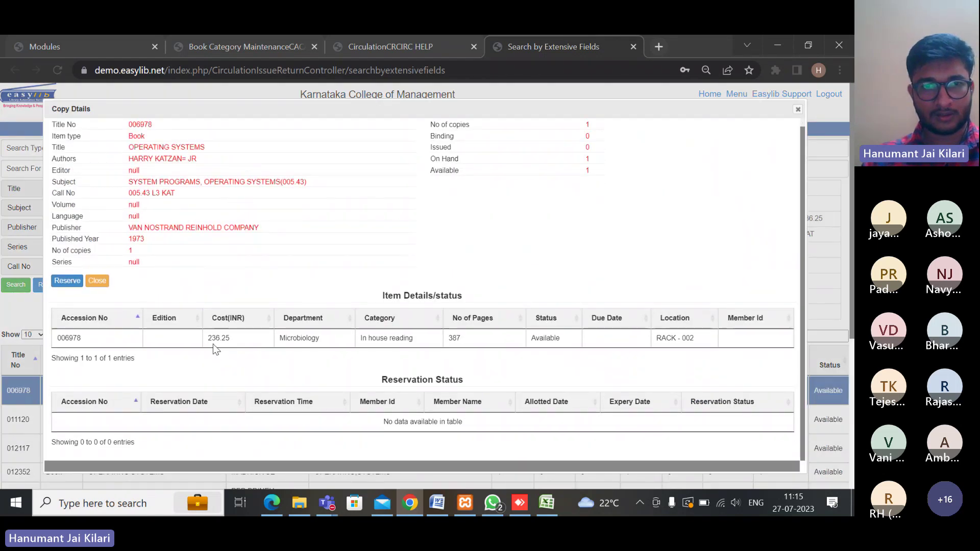
pyautogui.scroll(1, 219, 349)
pyautogui.click(797, 109)
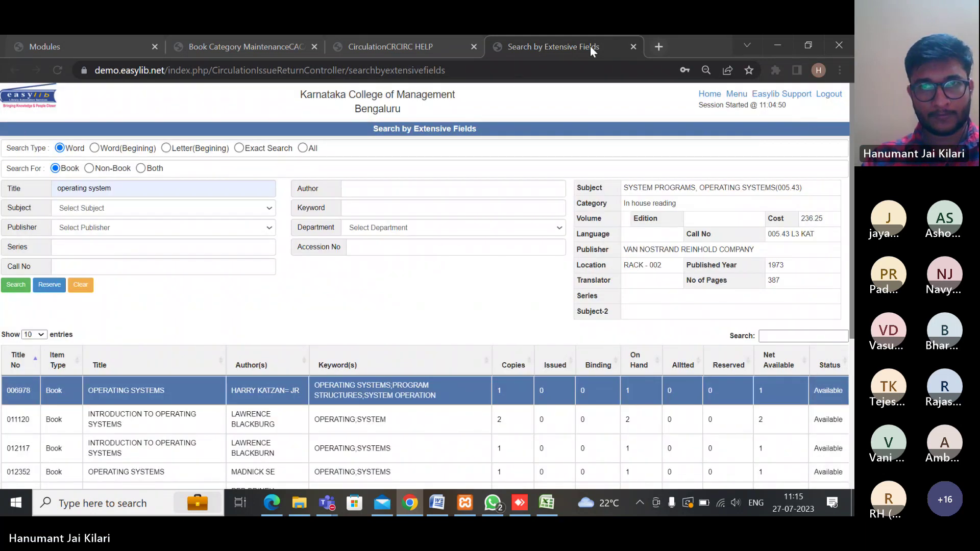
# Close the extensive search tab and go to Periodical (Loose Issue) Circulation
pyautogui.click(633, 47)
pyautogui.scroll(-1, 212, 301)
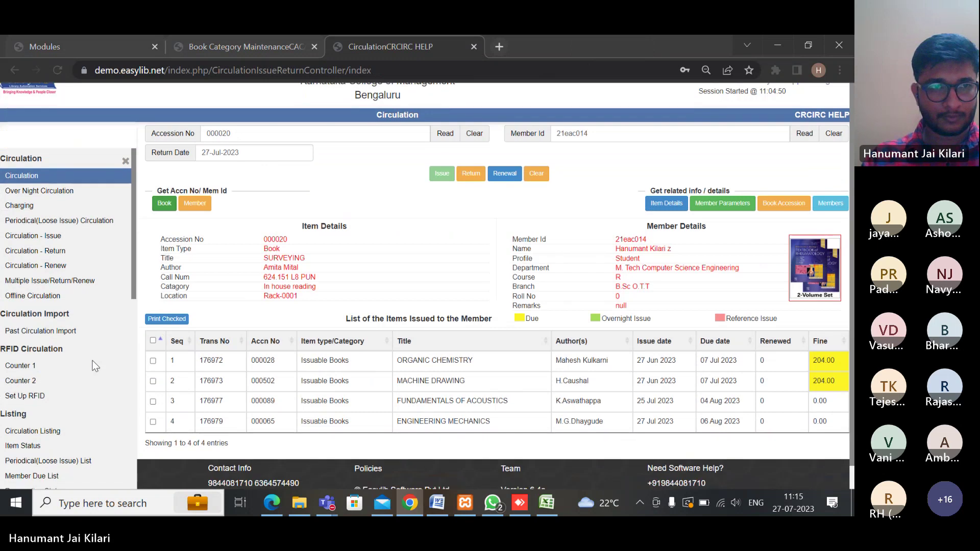
pyautogui.scroll(1, 77, 185)
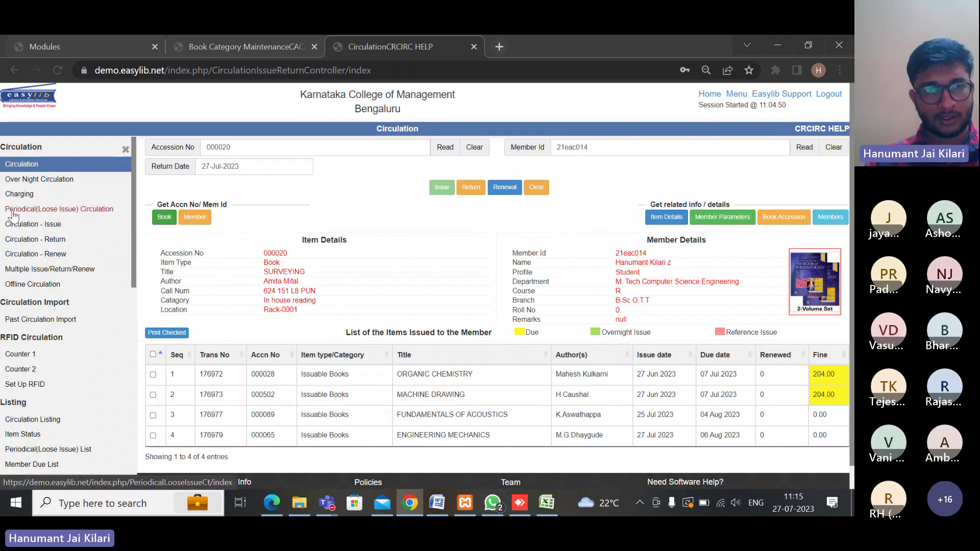
pyautogui.click(58, 210)
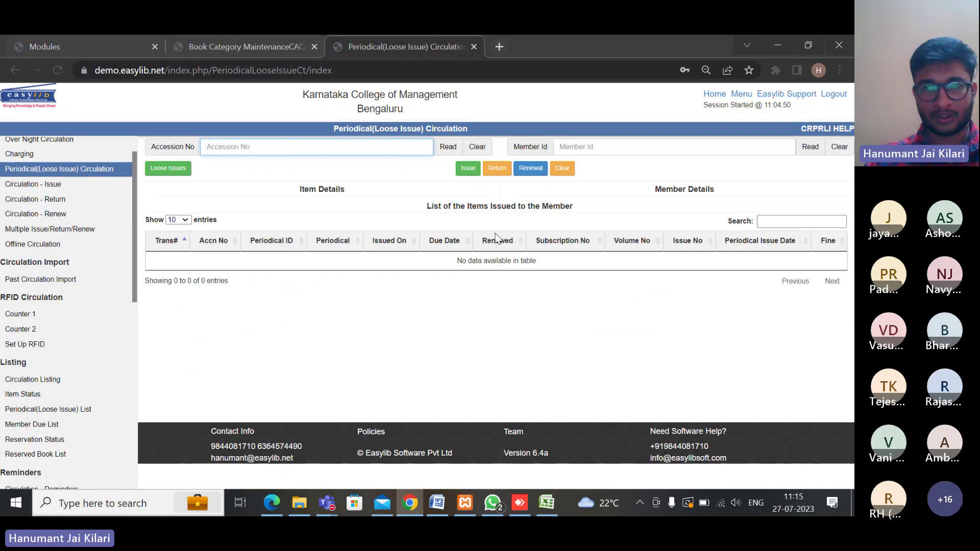
# List Journal of Calculus and Geometry loose issues for the 2020 subscription, showing volume 101 issues 1–3
pyautogui.click(171, 168)
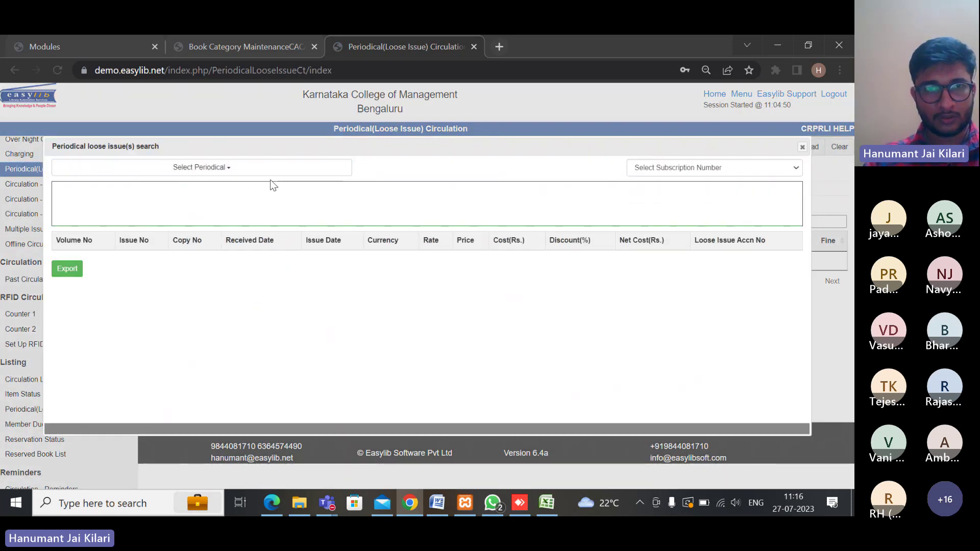
pyautogui.click(218, 170)
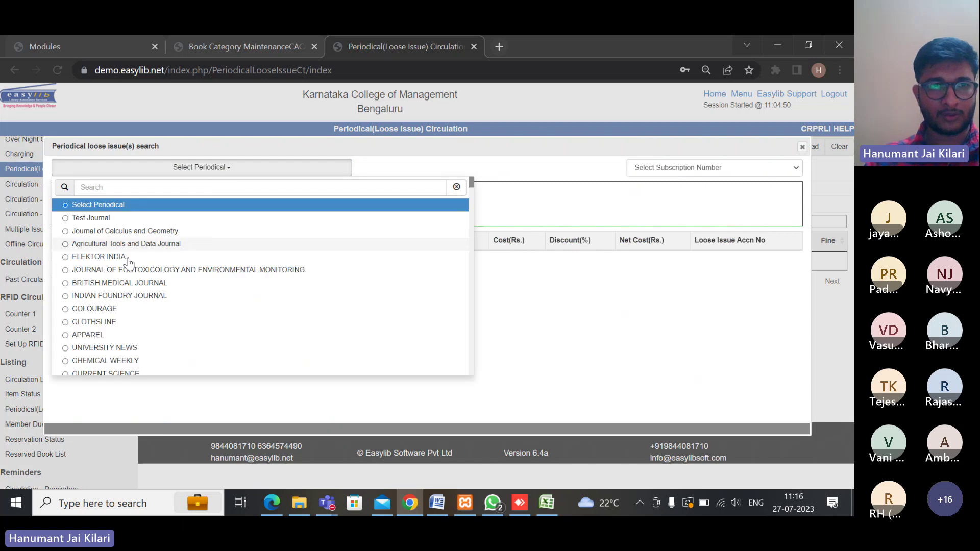
pyautogui.click(85, 234)
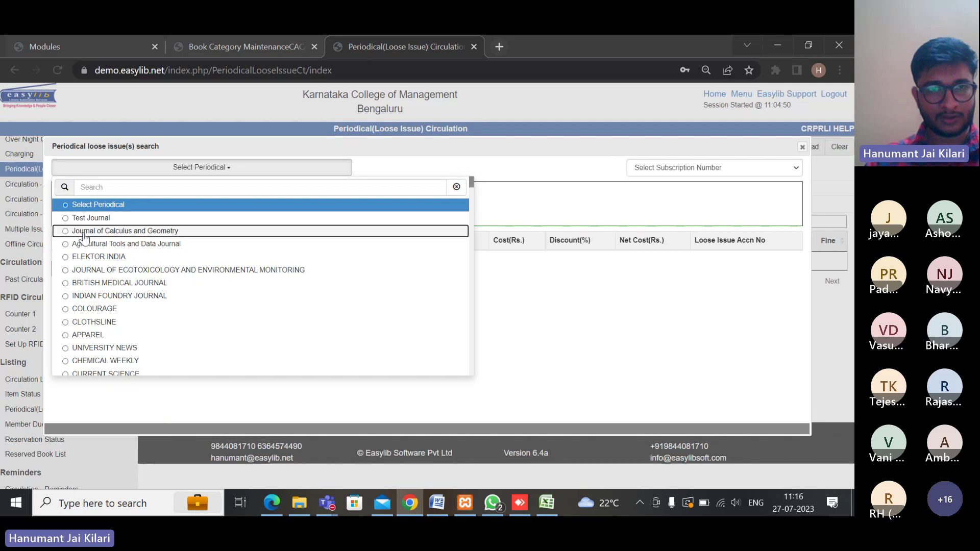
pyautogui.click(690, 168)
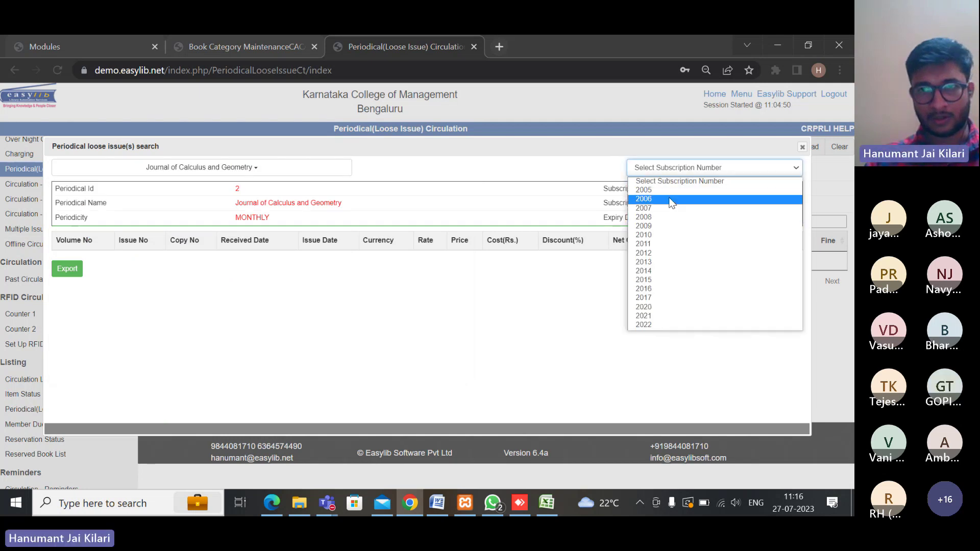
pyautogui.click(669, 325)
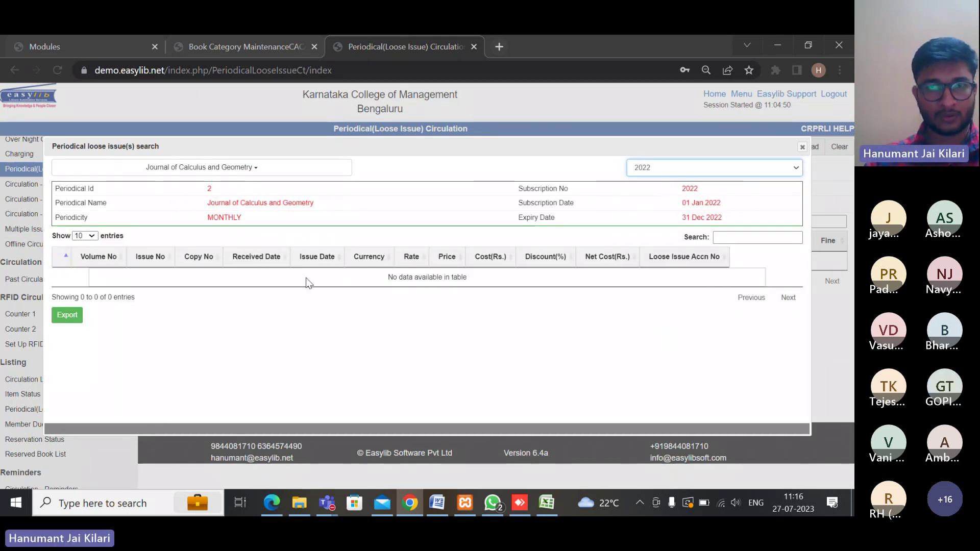
pyautogui.click(730, 168)
pyautogui.click(671, 307)
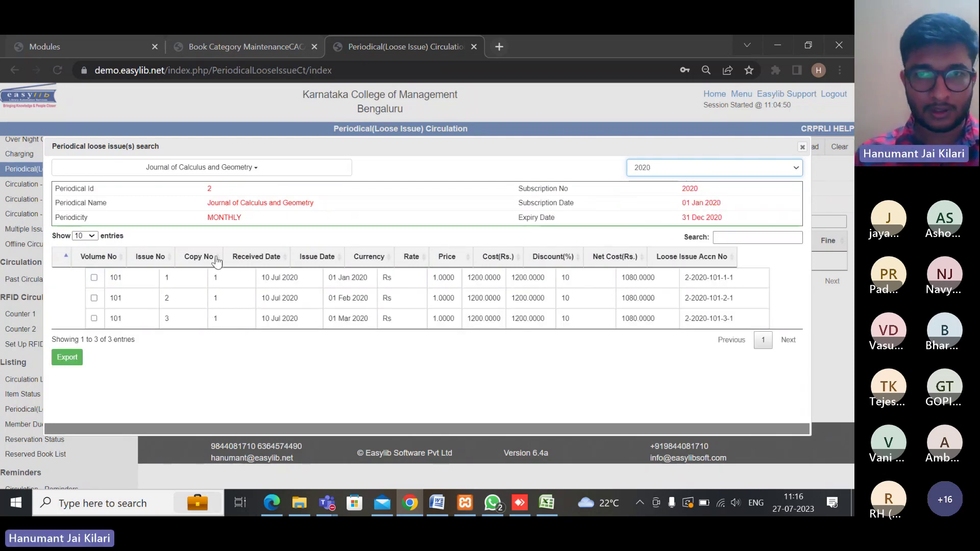
pyautogui.click(130, 282)
pyautogui.write('test')
pyautogui.press('Return')
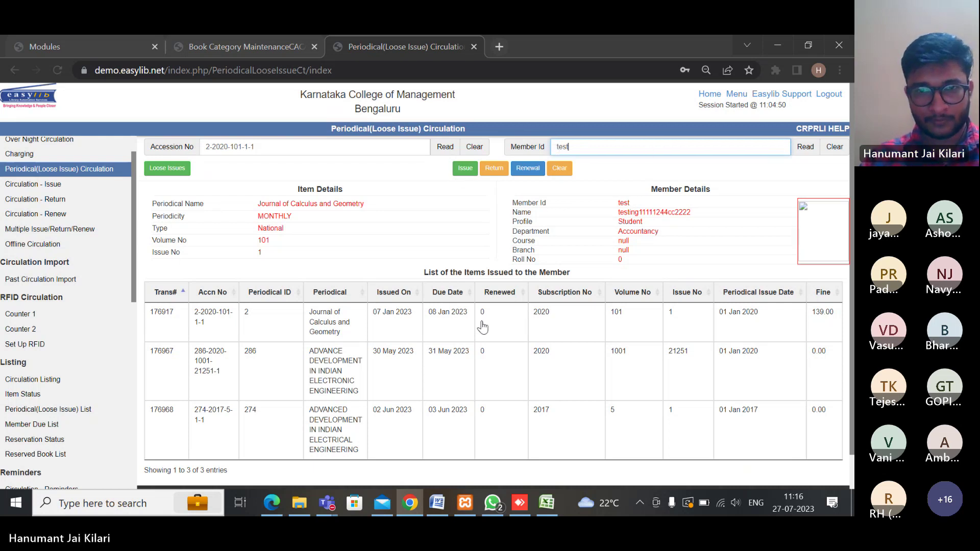
pyautogui.scroll(-1, 409, 379)
pyautogui.scroll(1, 399, 381)
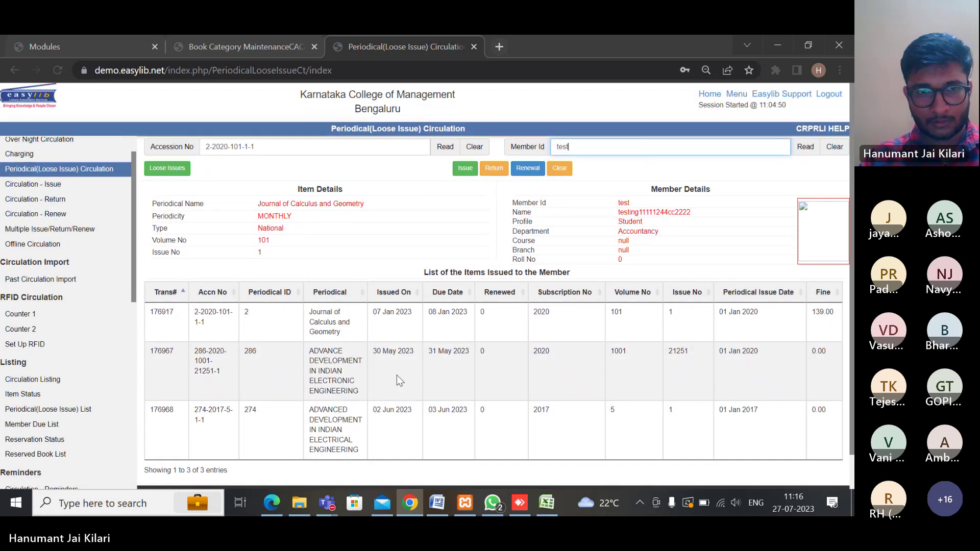
pyautogui.click(465, 169)
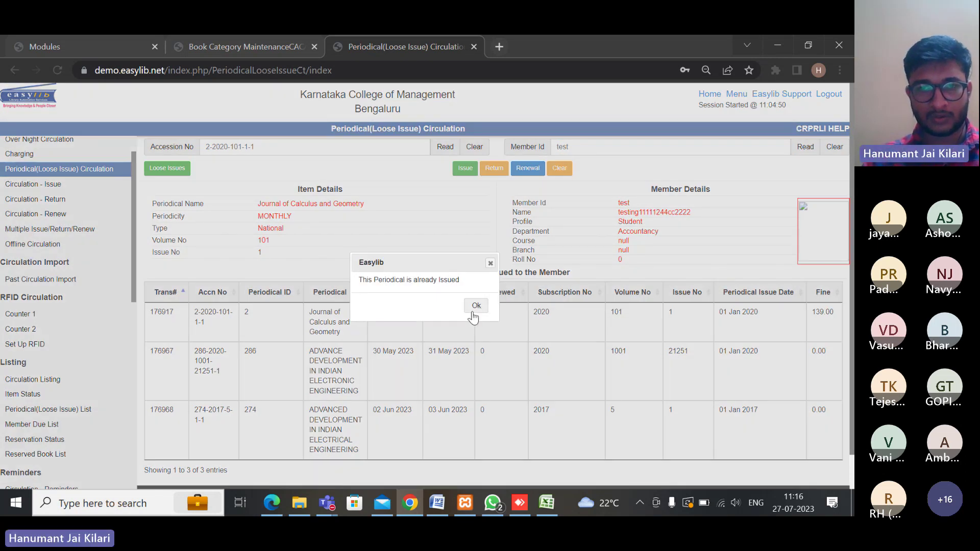
pyautogui.click(475, 305)
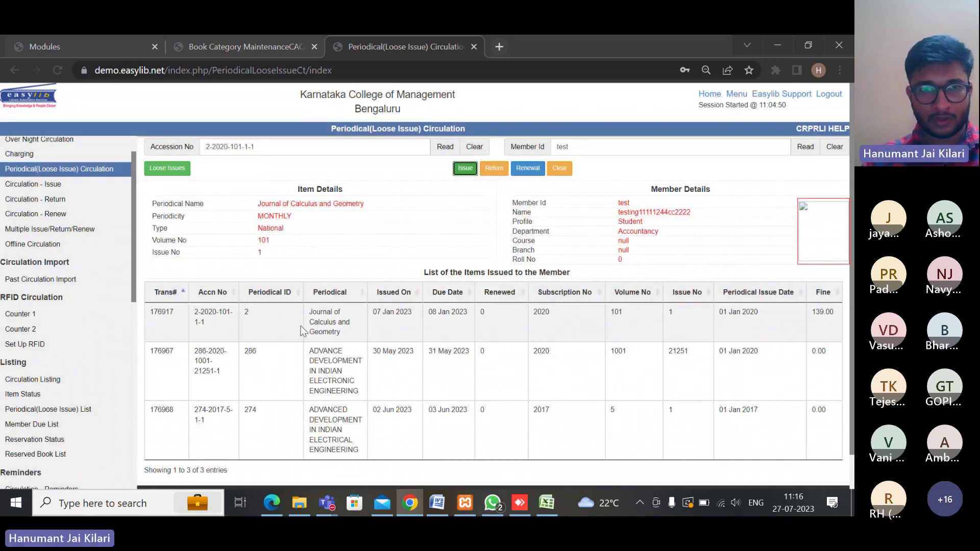
# Skip returning the fined calculus journal and return the Advance Development in Indian Electronic Engineering issue
pyautogui.click(303, 329)
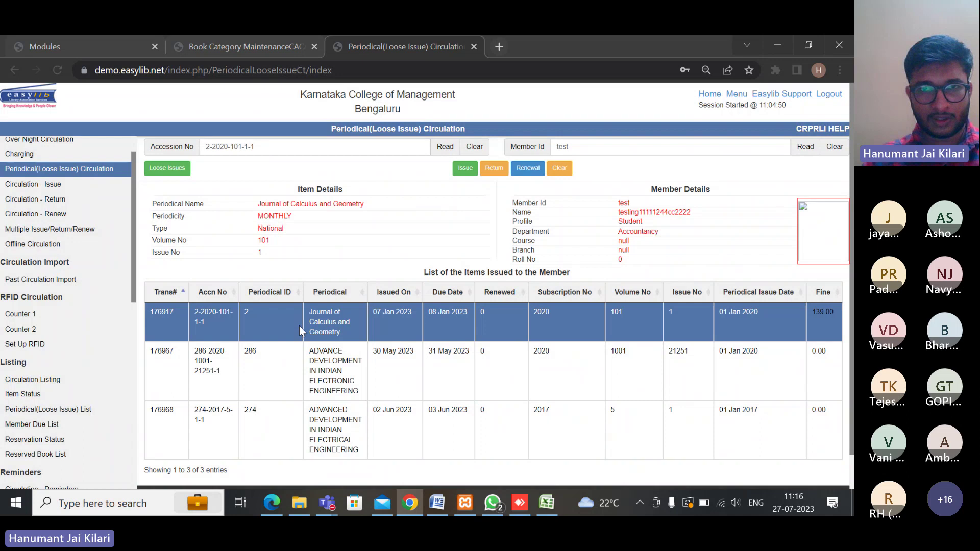
pyautogui.click(495, 170)
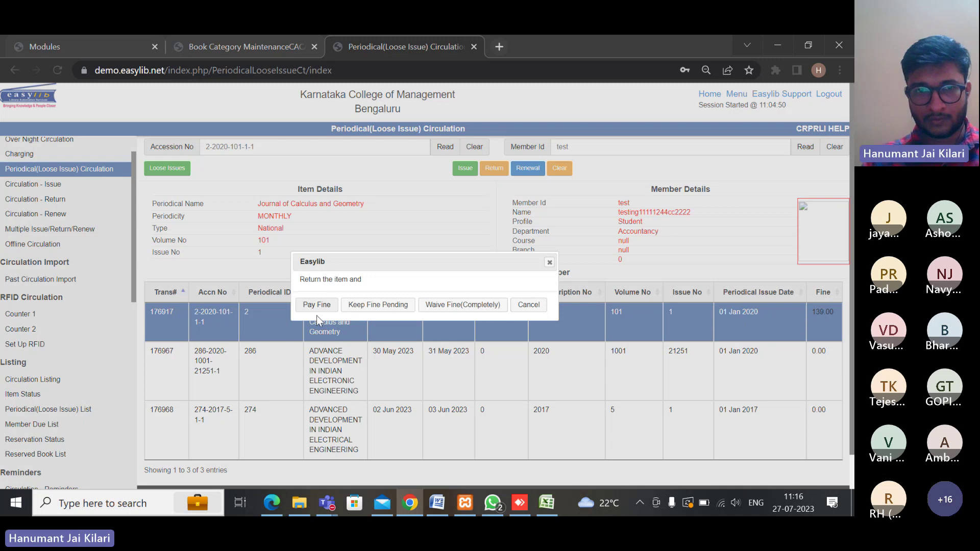
pyautogui.click(549, 262)
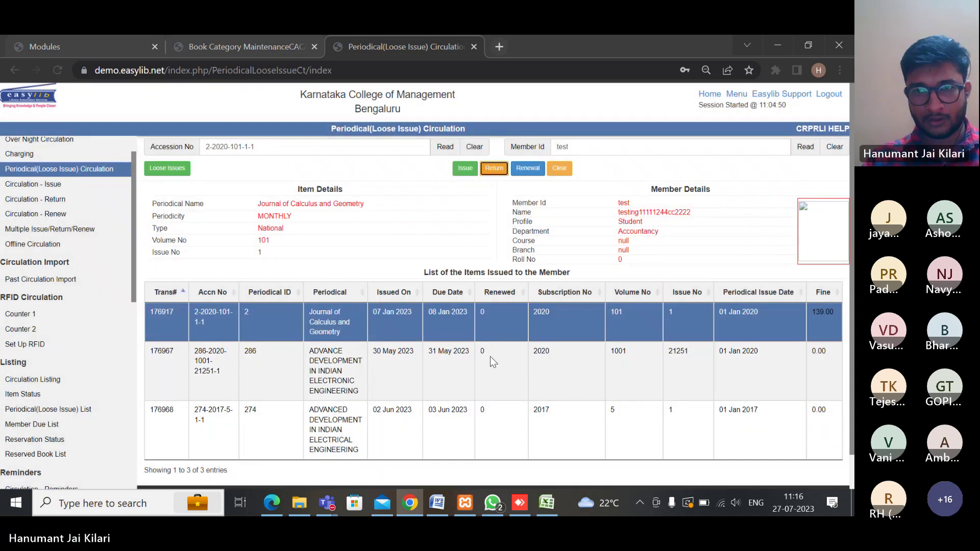
pyautogui.click(660, 347)
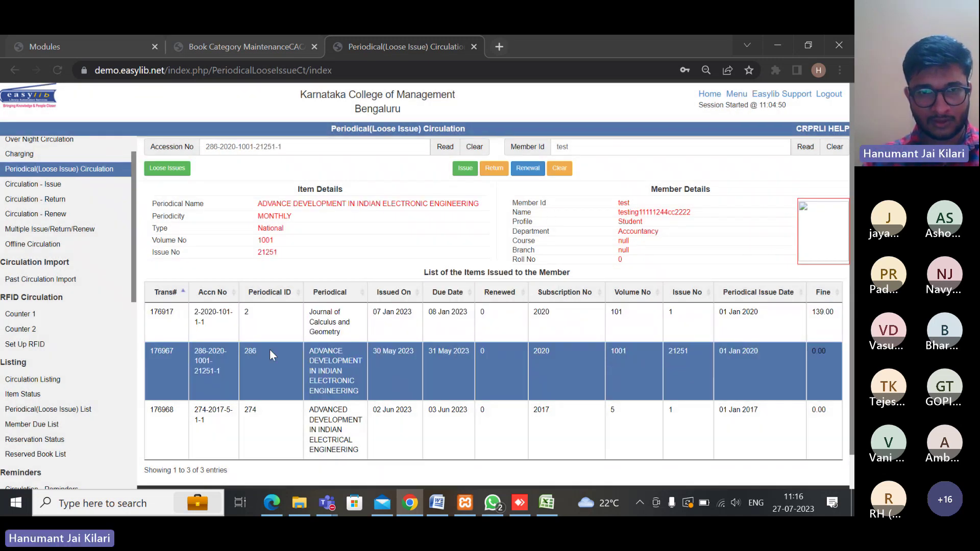
pyautogui.click(494, 168)
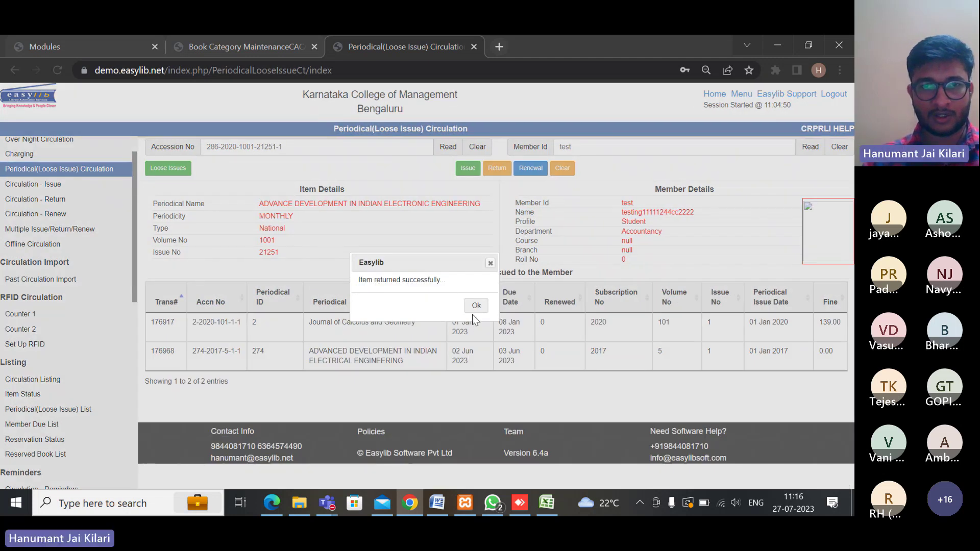
pyautogui.click(474, 308)
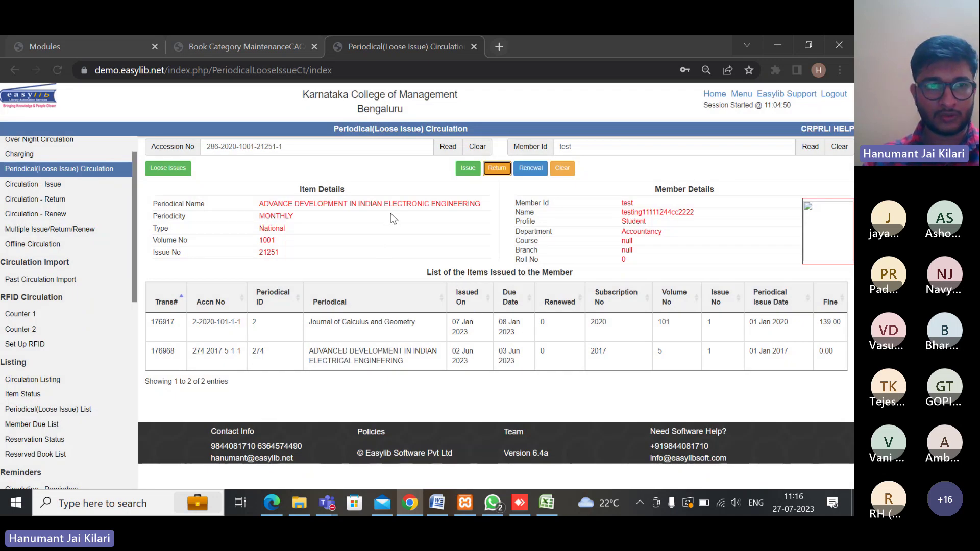
# Pass through the Circulation Issue and Return pages and land on Circulation Renew
pyautogui.click(46, 190)
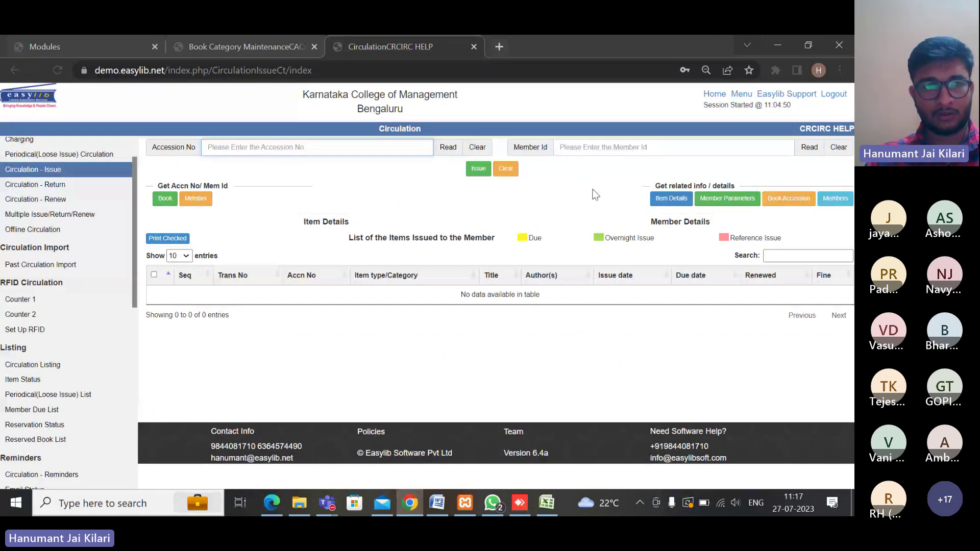
pyautogui.click(31, 188)
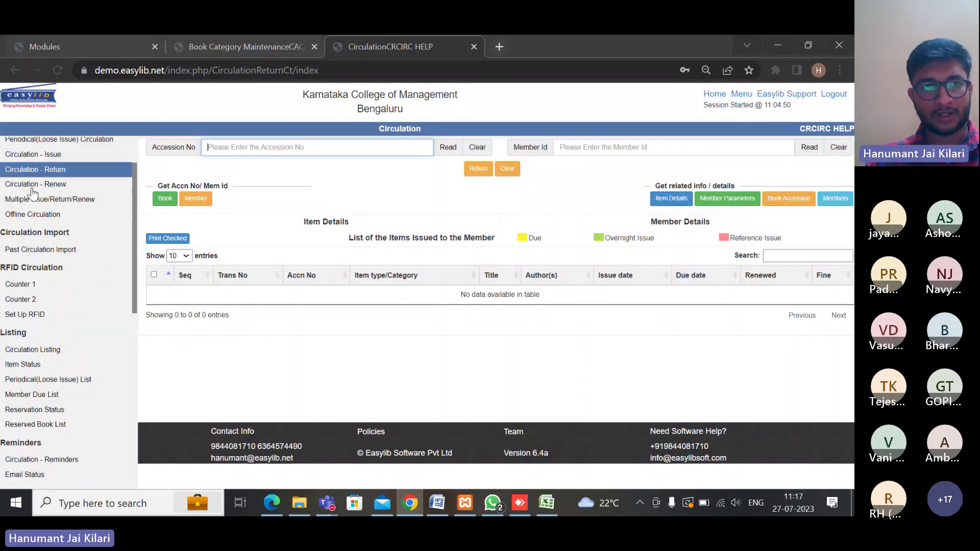
pyautogui.click(33, 186)
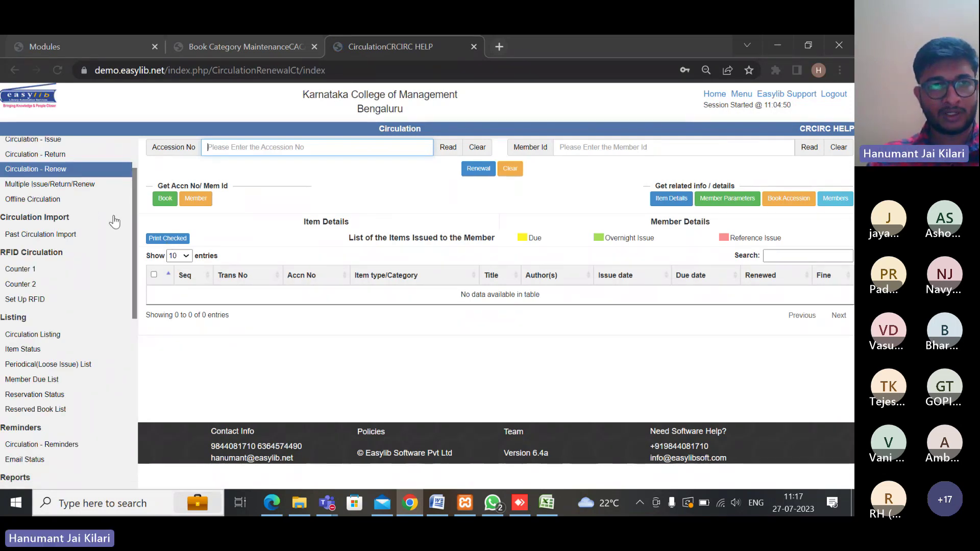
# Open Multiple Issue/Return/Renew and look up accession number 000006
pyautogui.click(34, 188)
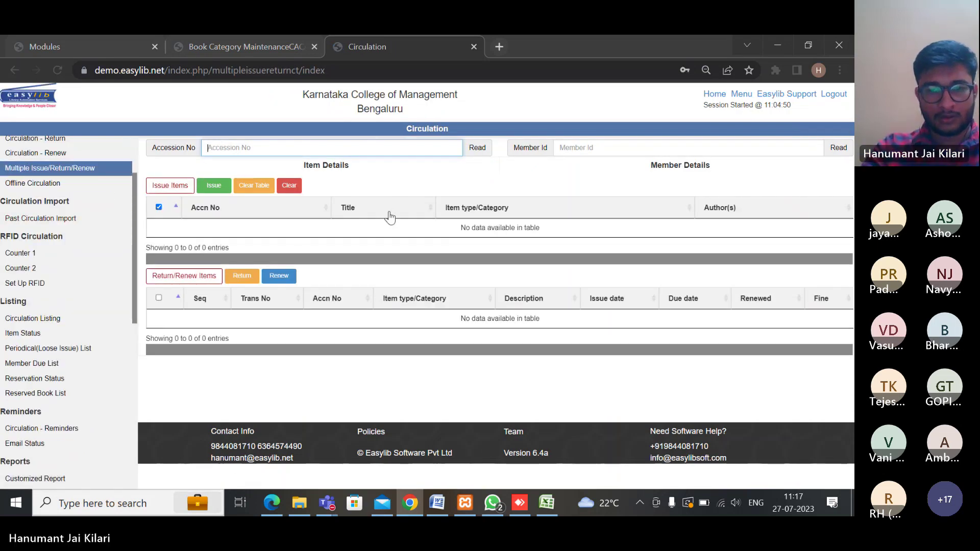
pyautogui.write('000')
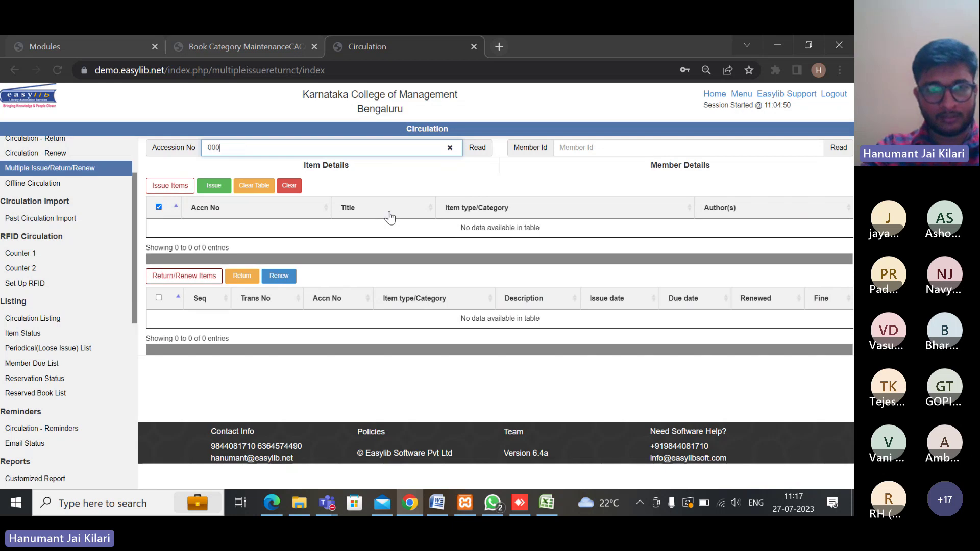
pyautogui.write('707')
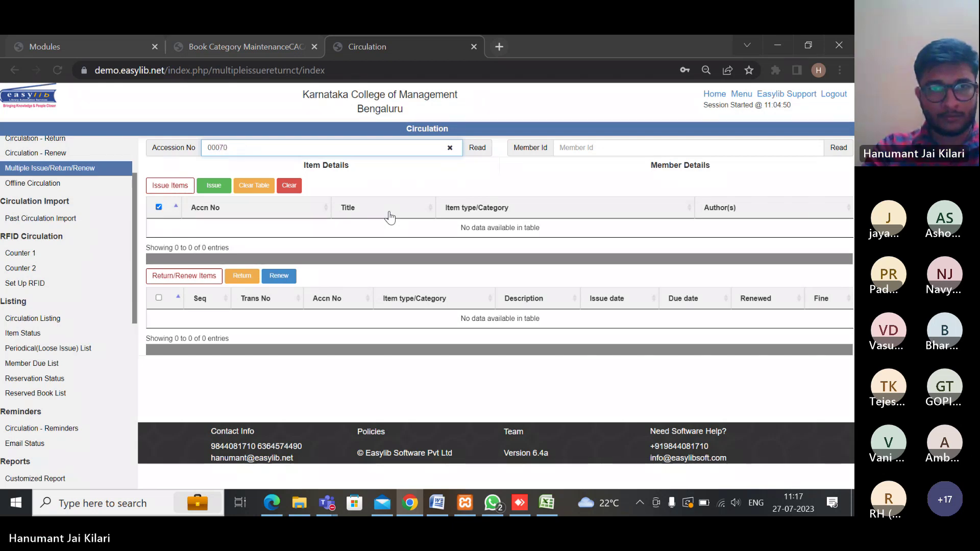
pyautogui.press('BackSpace')
pyautogui.press('BackSpace')
pyautogui.press('BackSpace')
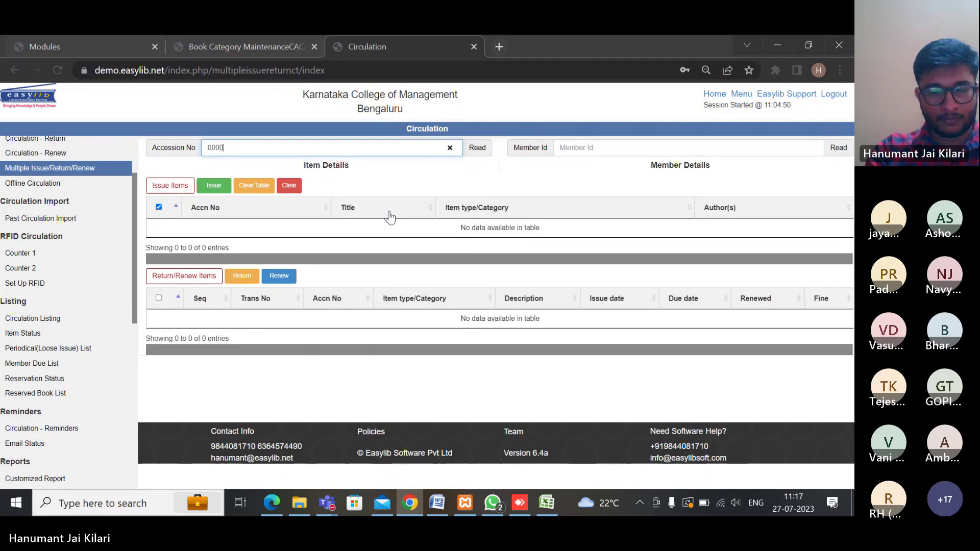
pyautogui.write('006')
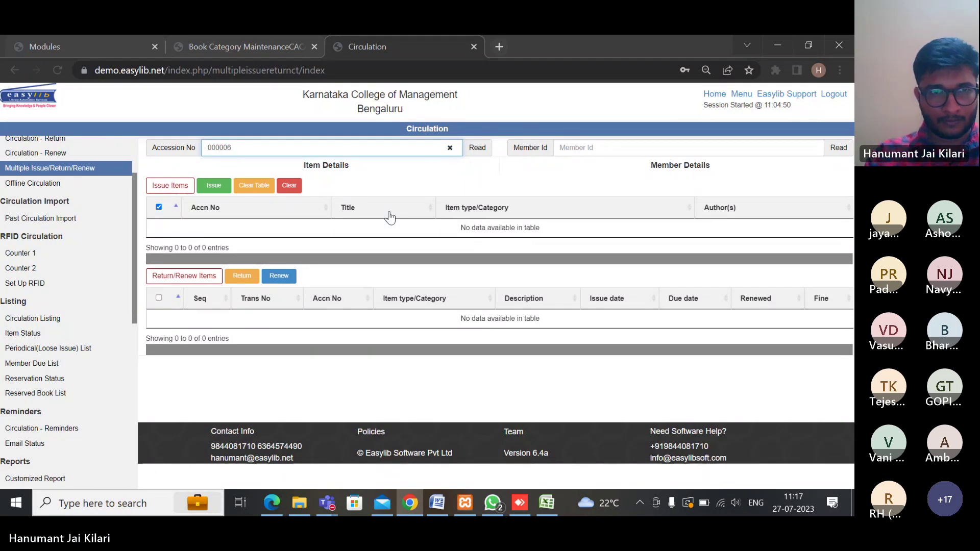
pyautogui.click(477, 147)
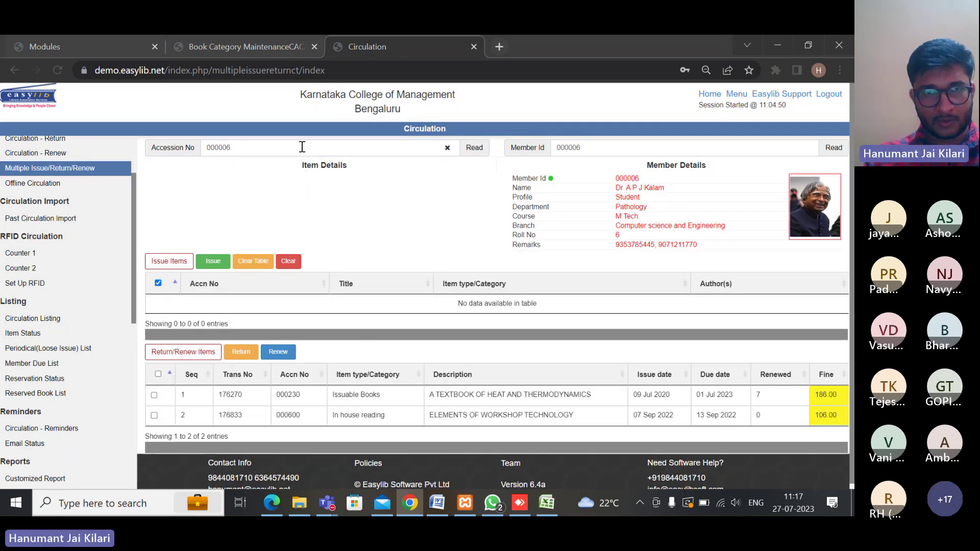
pyautogui.click(280, 151)
pyautogui.press('BackSpace')
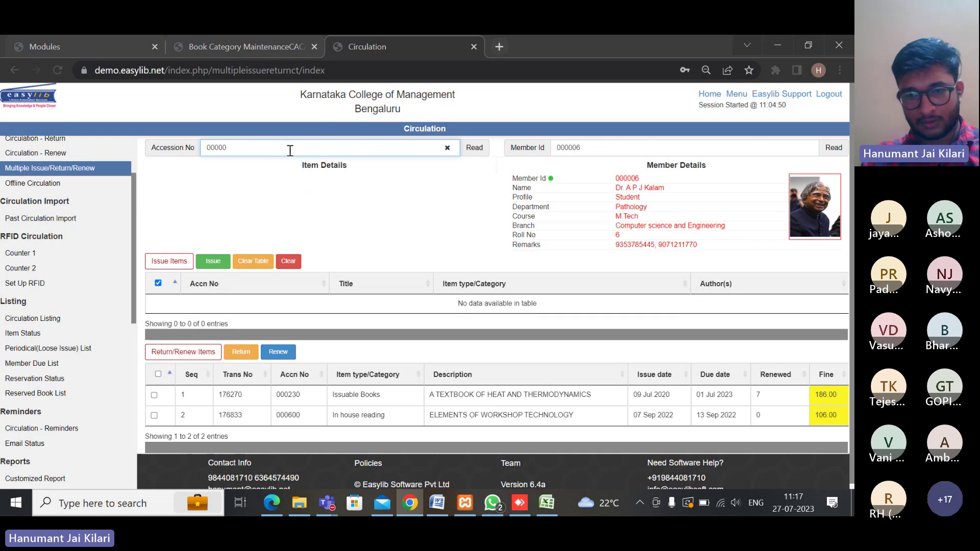
pyautogui.press('Return')
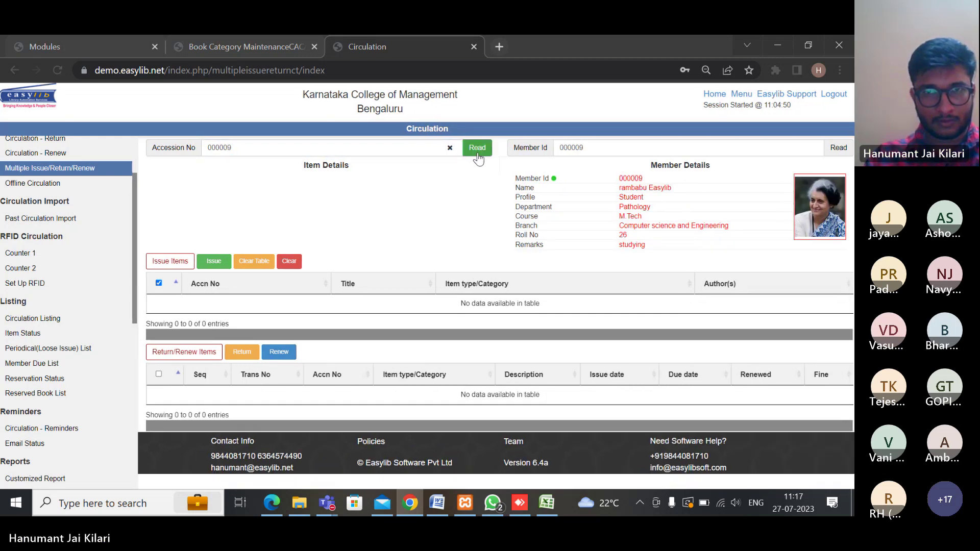
# Look up another accession number, clearing the loaded member ID before re-reading it
pyautogui.click(324, 152)
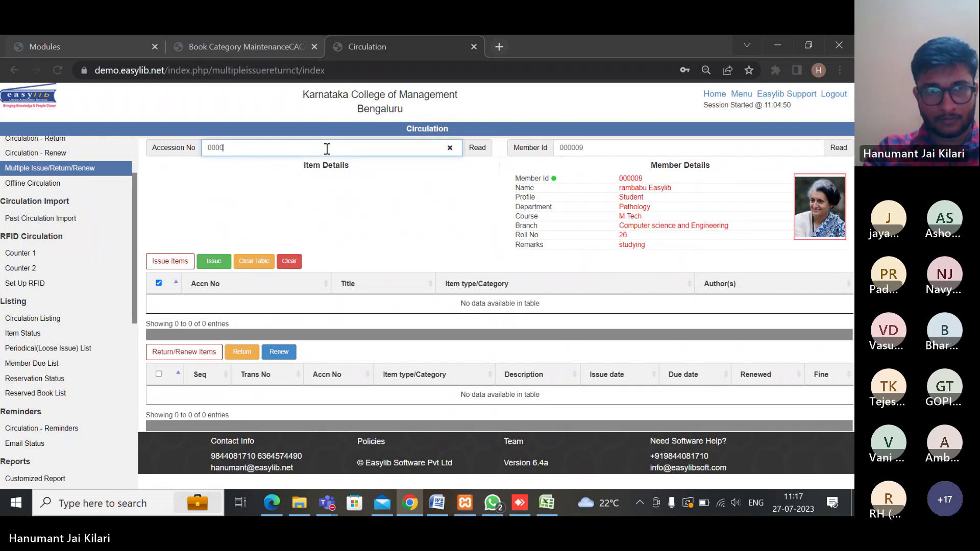
pyautogui.write('10')
pyautogui.click(467, 152)
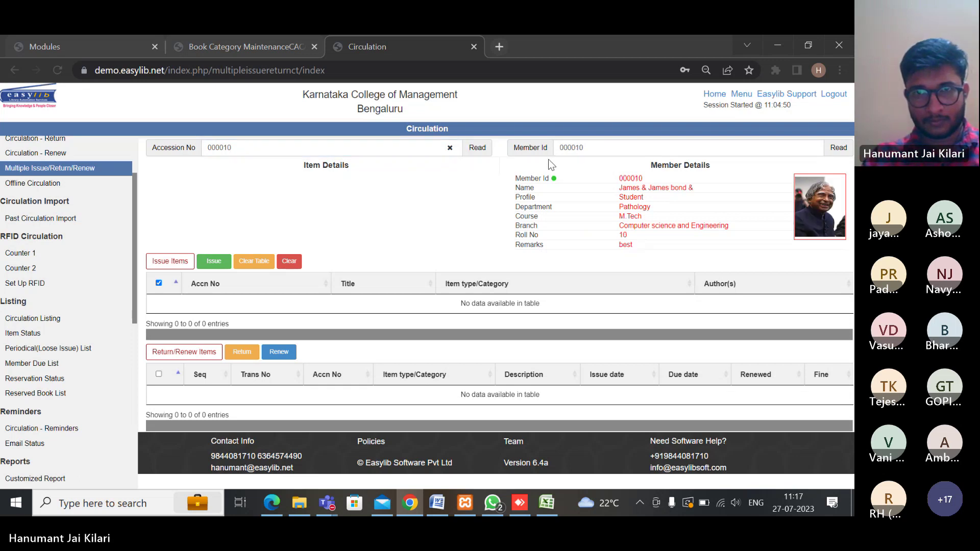
pyautogui.doubleClick(589, 150)
pyautogui.press('BackSpace')
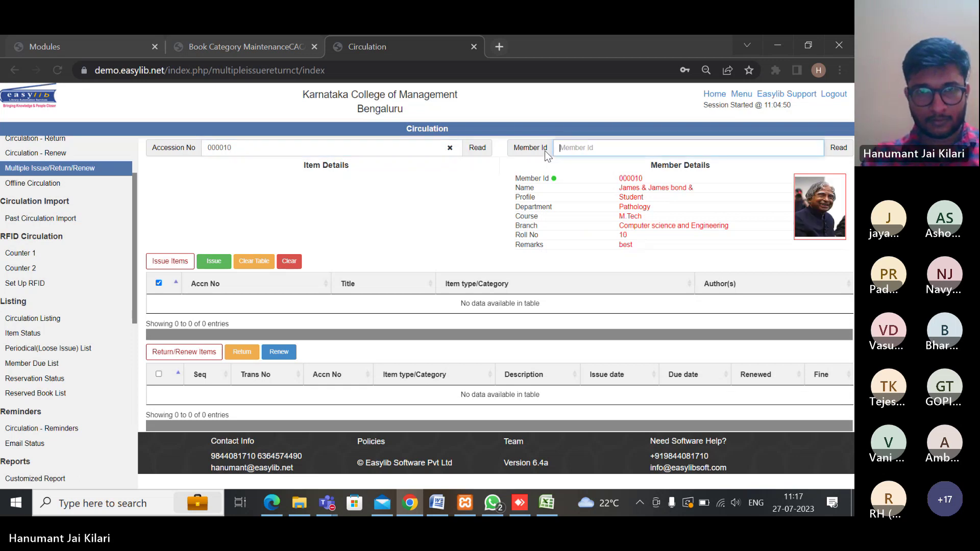
pyautogui.click(476, 149)
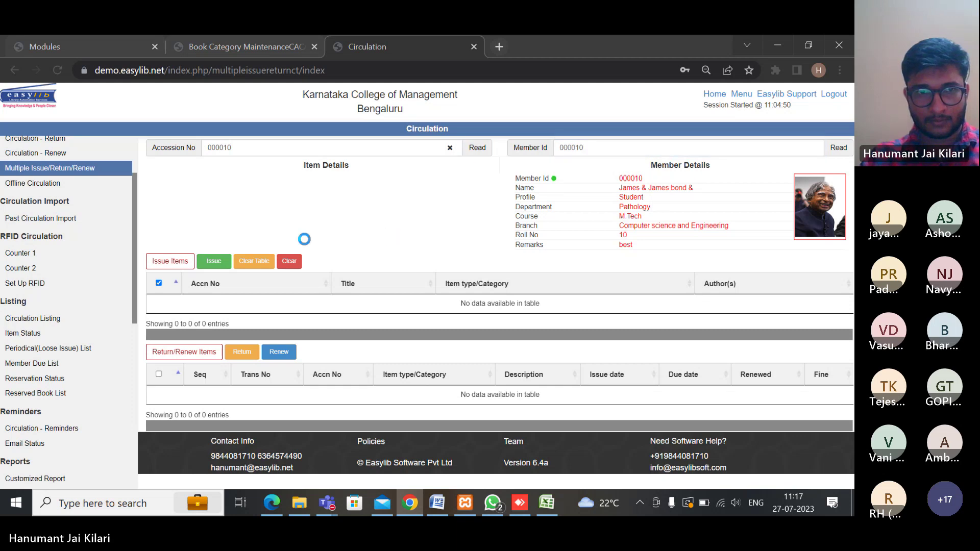
pyautogui.click(449, 147)
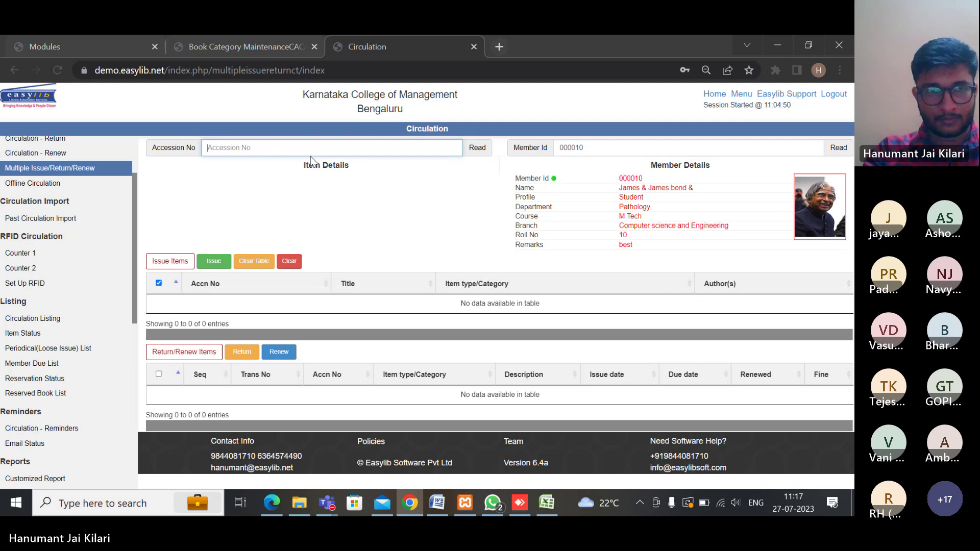
pyautogui.write('000080')
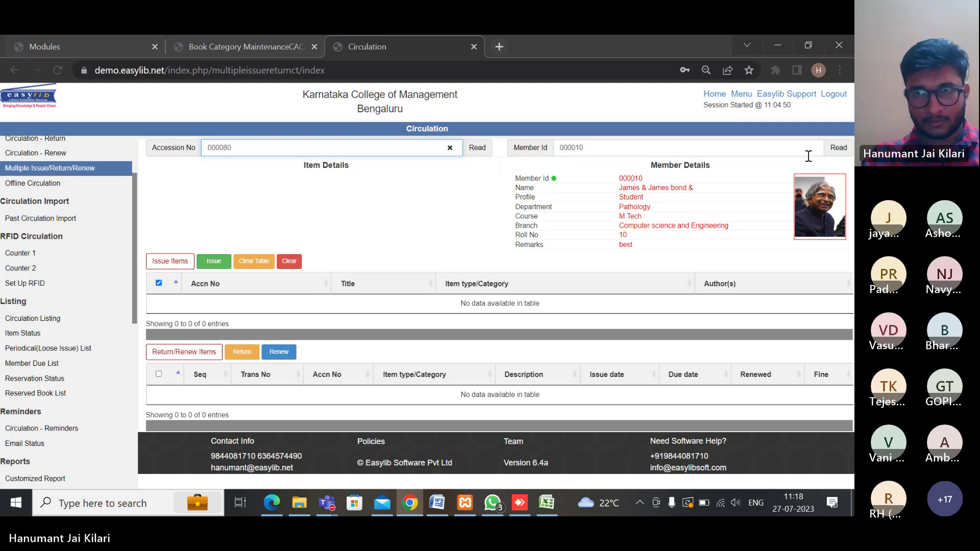
# Reset the form, read 000080, clear its member ID, and add book 000081 to the issue list
pyautogui.click(52, 69)
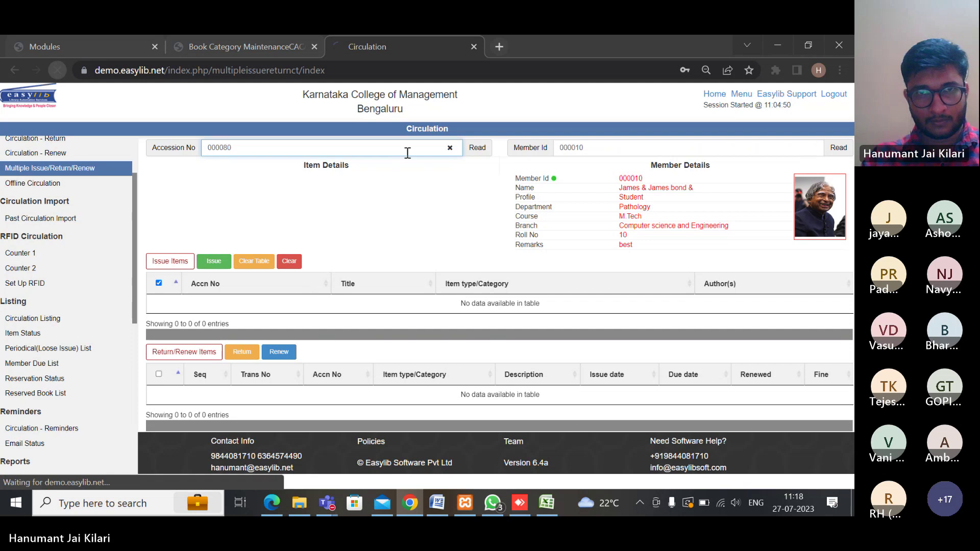
pyautogui.write('0000')
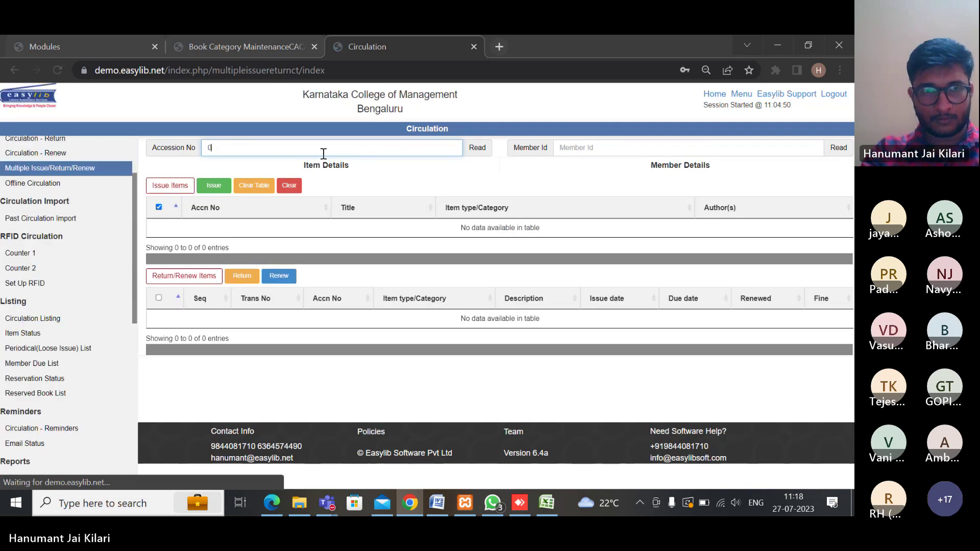
pyautogui.write('8')
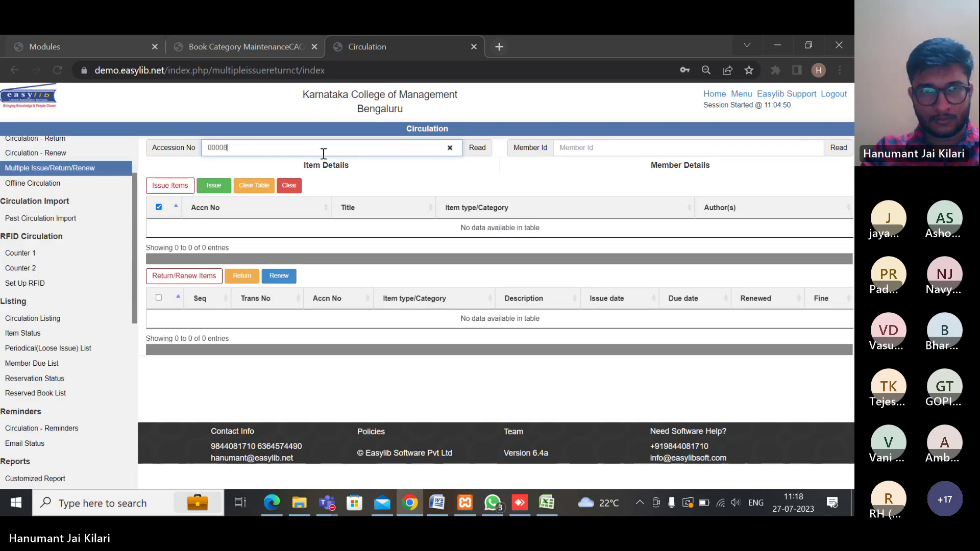
pyautogui.write('0')
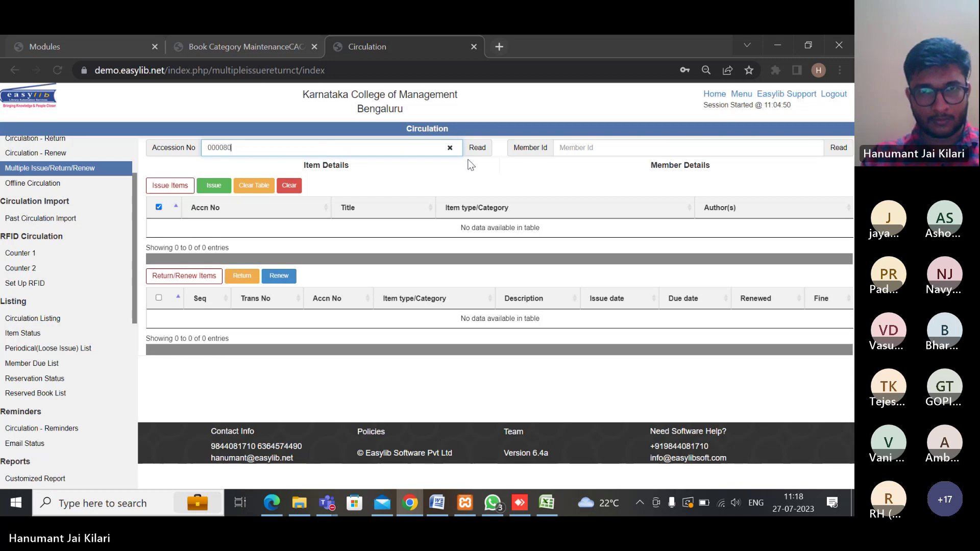
pyautogui.click(476, 153)
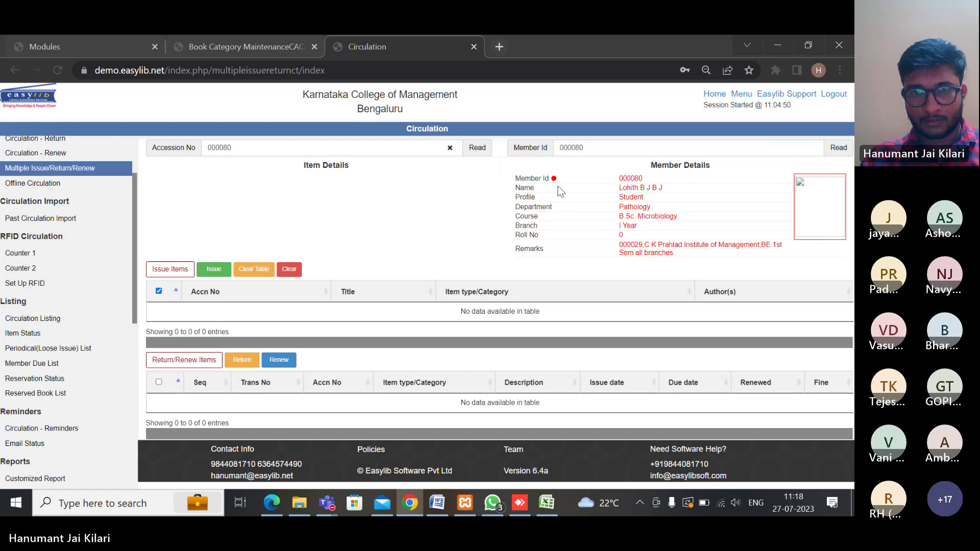
pyautogui.doubleClick(556, 147)
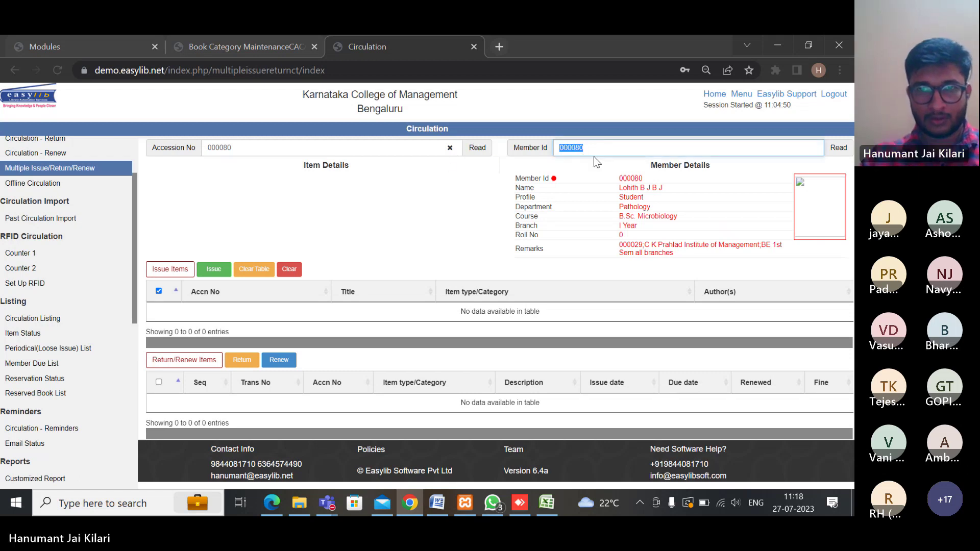
pyautogui.press('BackSpace')
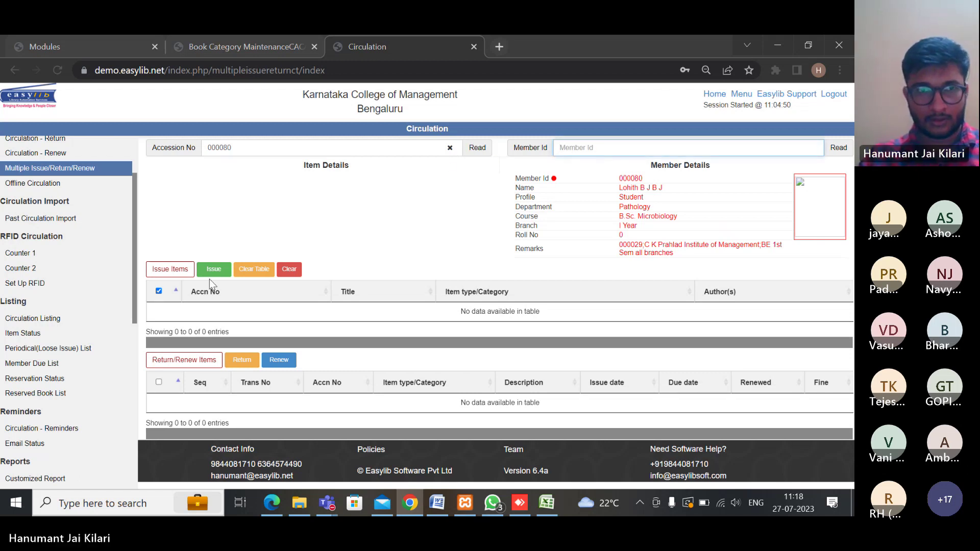
pyautogui.click(260, 147)
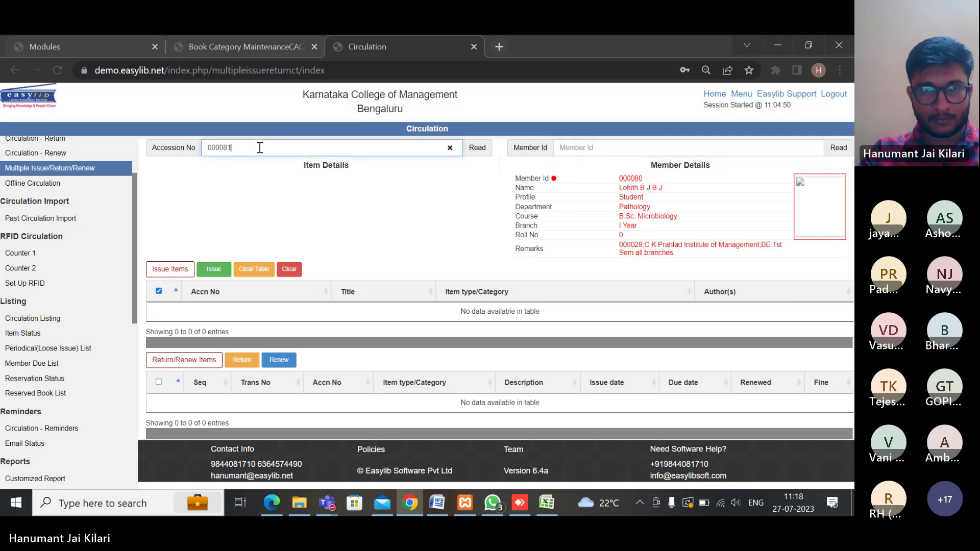
pyautogui.click(477, 148)
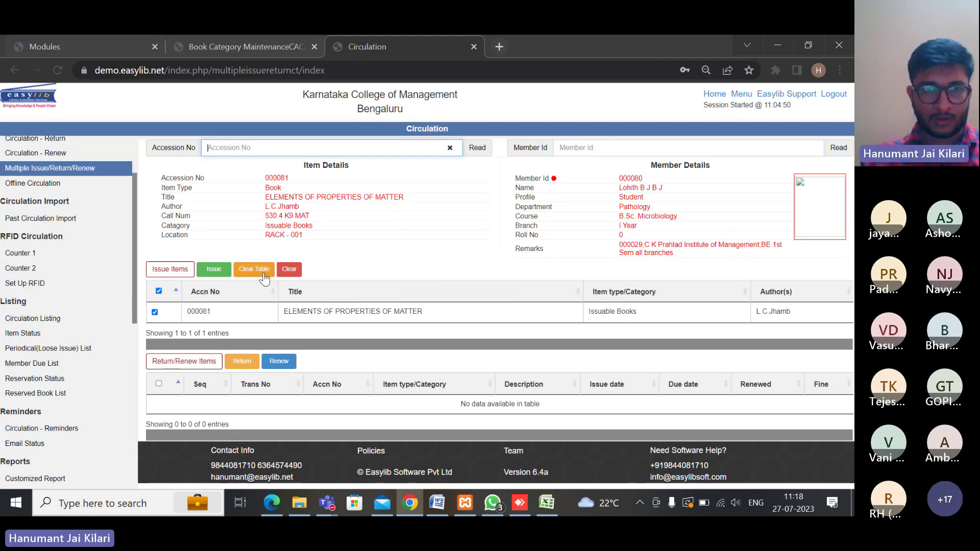
# Read 000089, clear its member ID, then add book 000908 to the issue list
pyautogui.click(243, 149)
pyautogui.write('00')
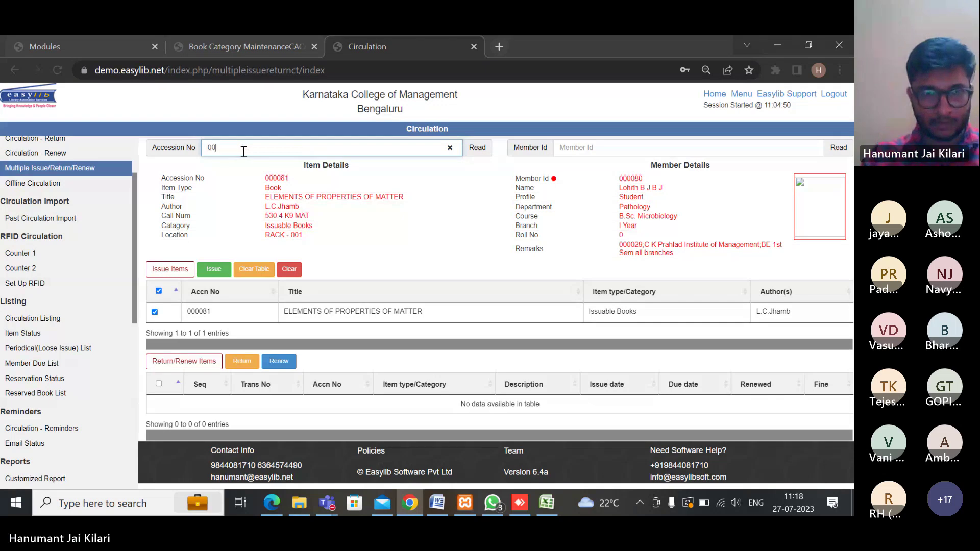
pyautogui.write('0089')
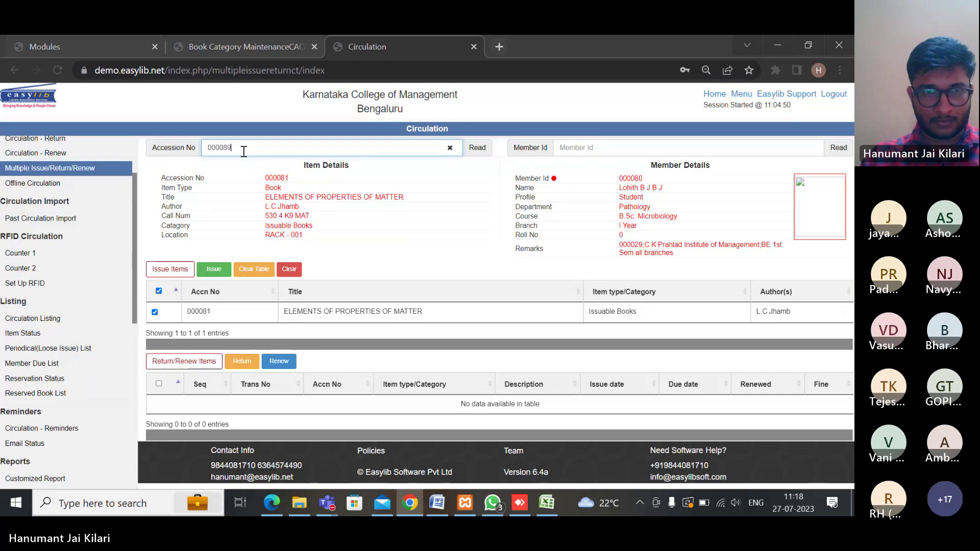
pyautogui.click(475, 148)
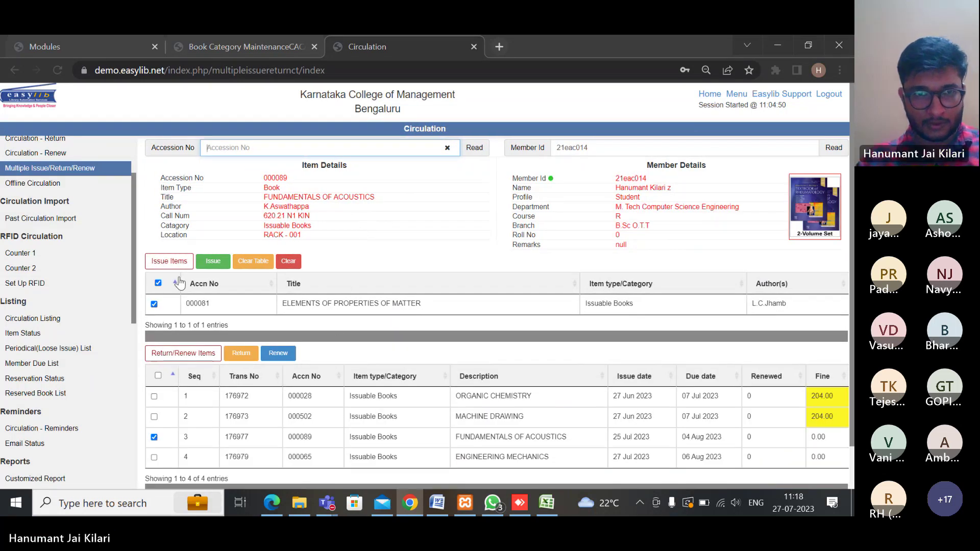
pyautogui.click(362, 145)
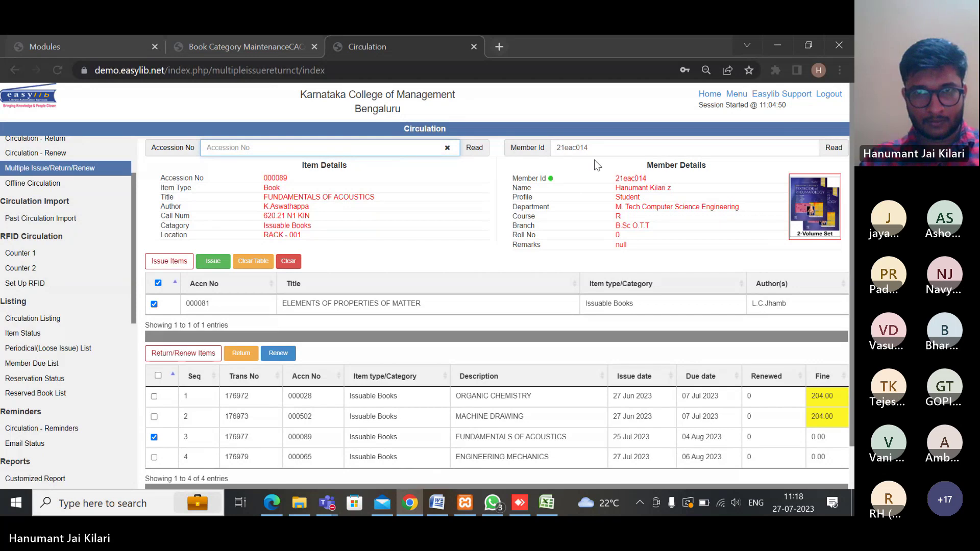
pyautogui.doubleClick(552, 156)
pyautogui.press('BackSpace')
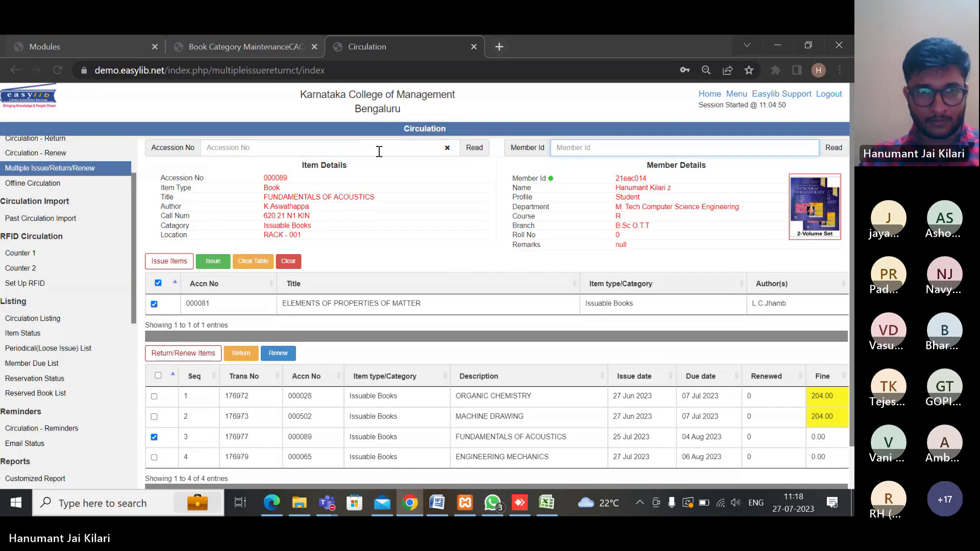
pyautogui.click(367, 148)
pyautogui.write('5')
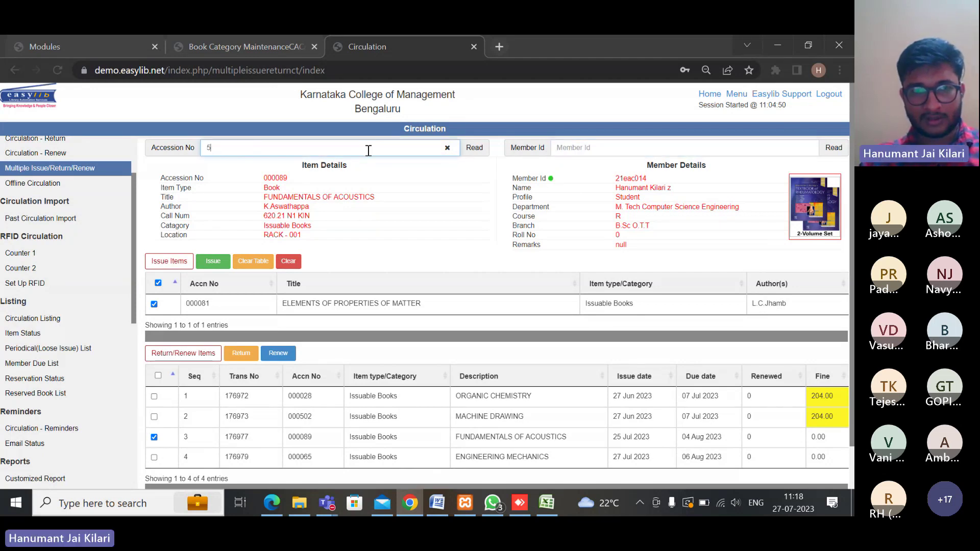
pyautogui.press('BackSpace')
pyautogui.press('BackSpace')
pyautogui.press('BackSpace')
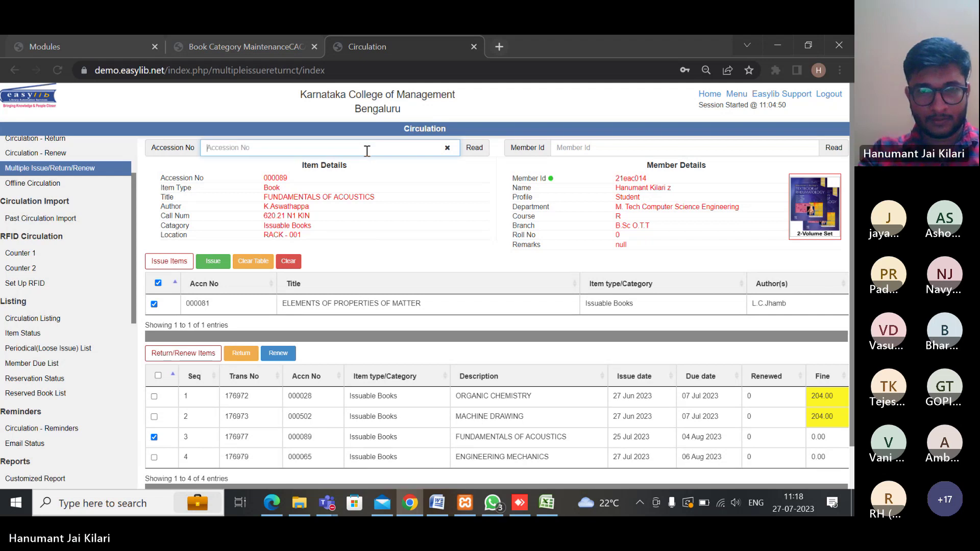
pyautogui.write('000')
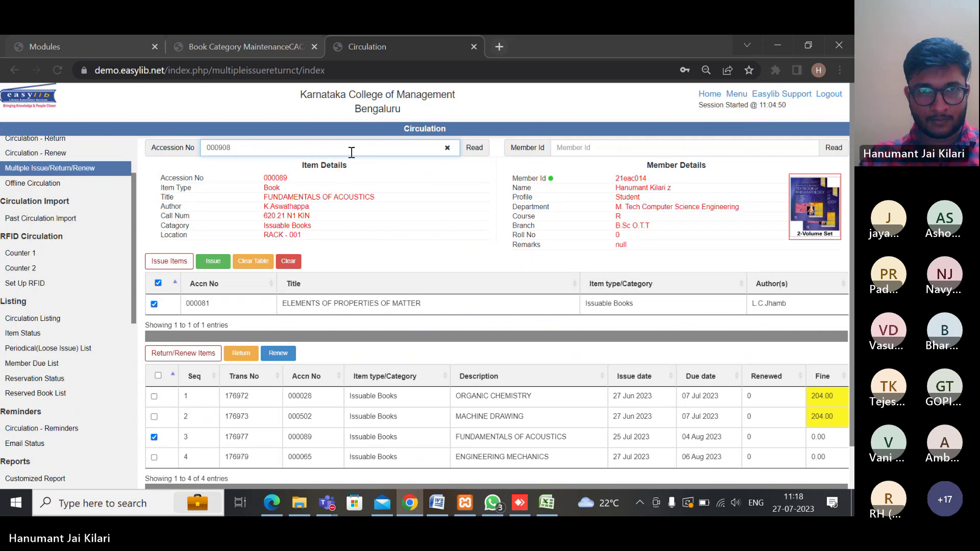
pyautogui.write('908')
pyautogui.press('Return')
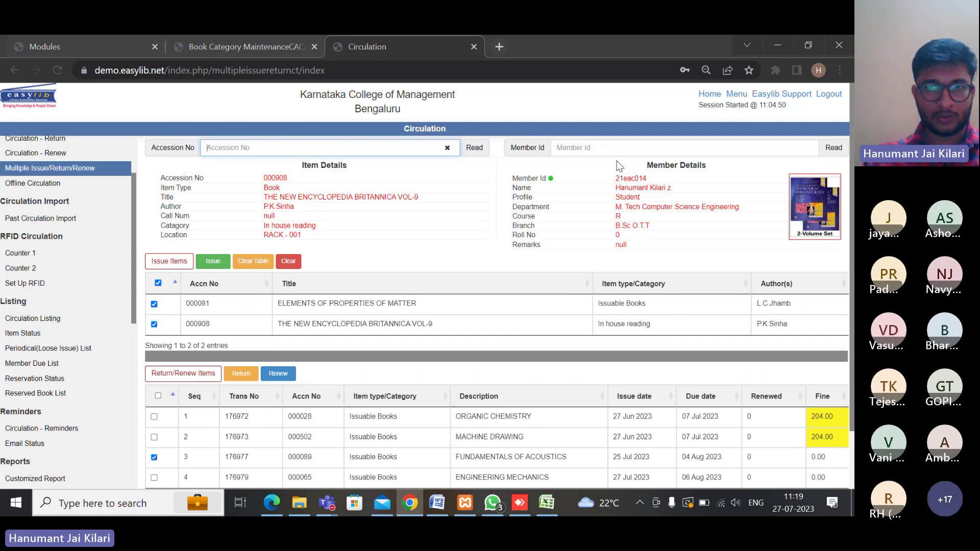
# Try issuing the listed books, then enter the student's member ID after the missing-member message
pyautogui.click(213, 263)
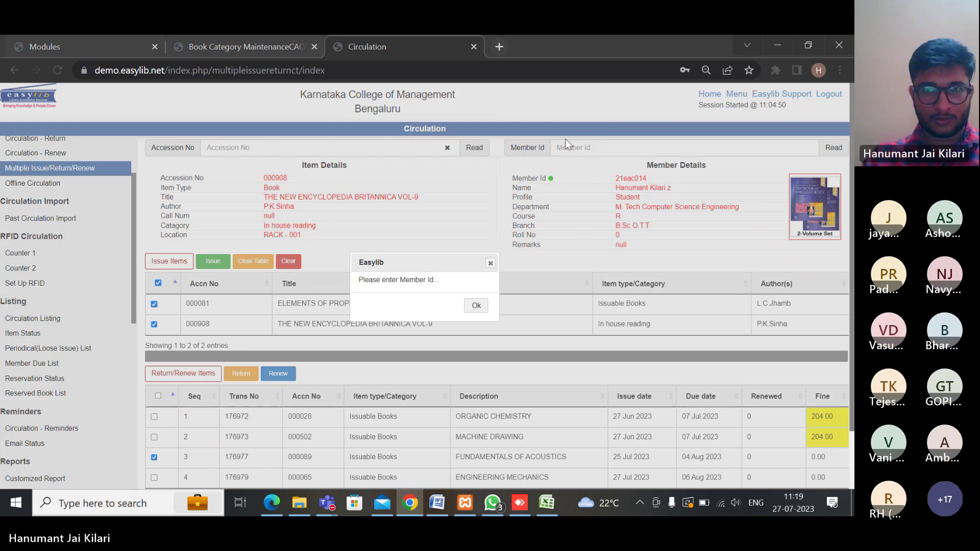
pyautogui.click(472, 309)
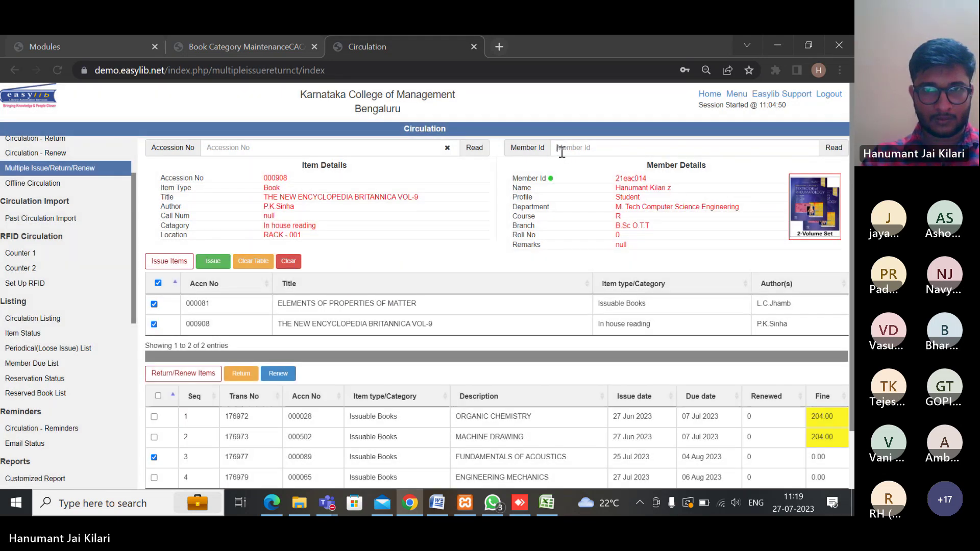
pyautogui.click(561, 148)
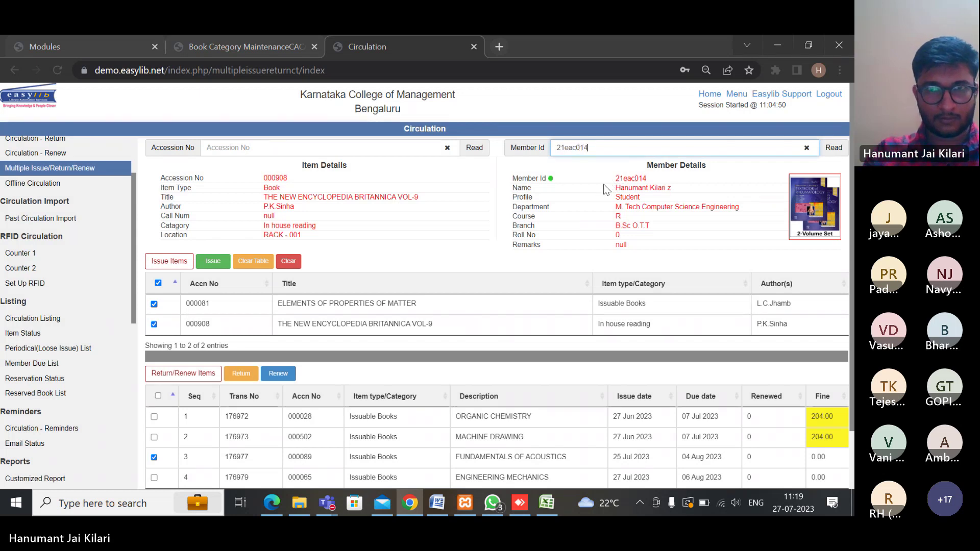
pyautogui.press('Return')
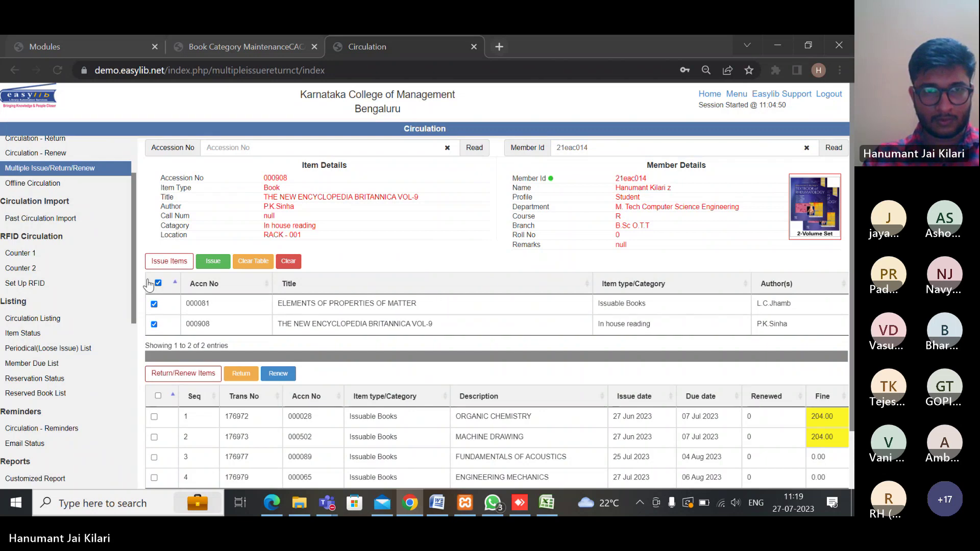
# Issue the two books, answer No to the pending-fine prompt twice, then clear the form
pyautogui.click(214, 264)
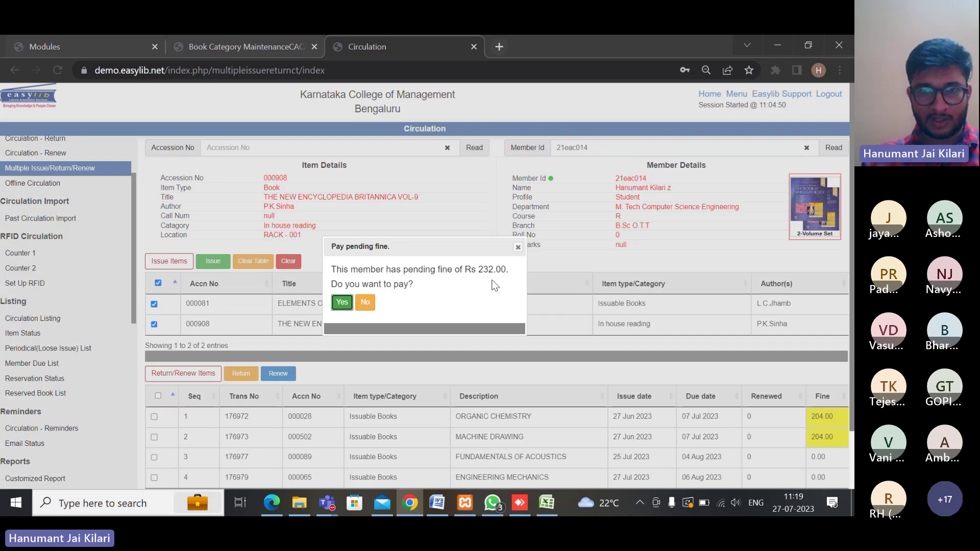
pyautogui.click(364, 303)
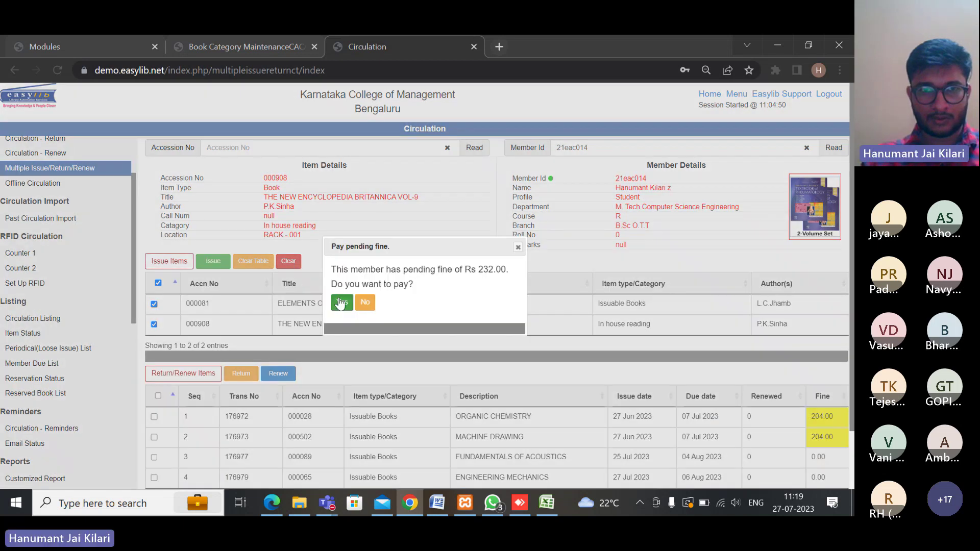
pyautogui.click(341, 302)
pyautogui.click(667, 222)
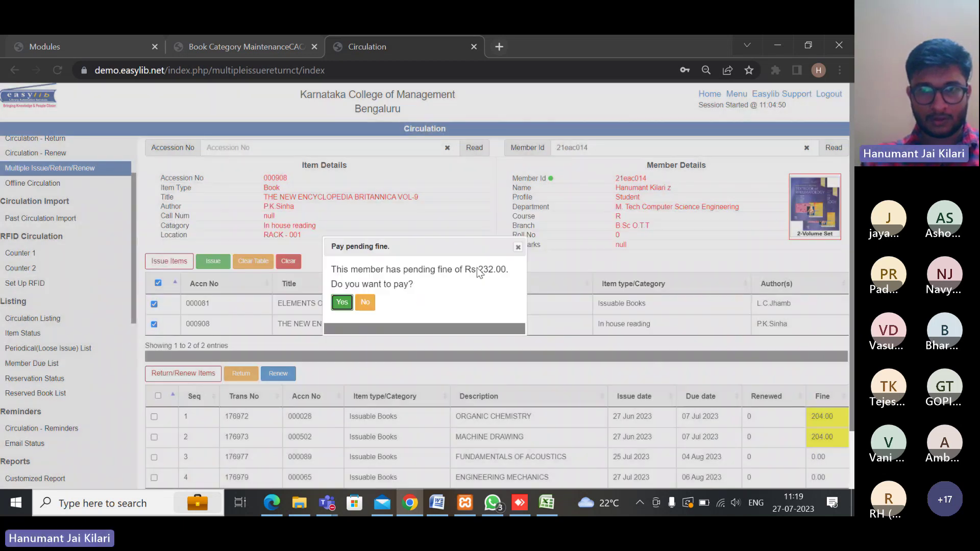
pyautogui.click(364, 302)
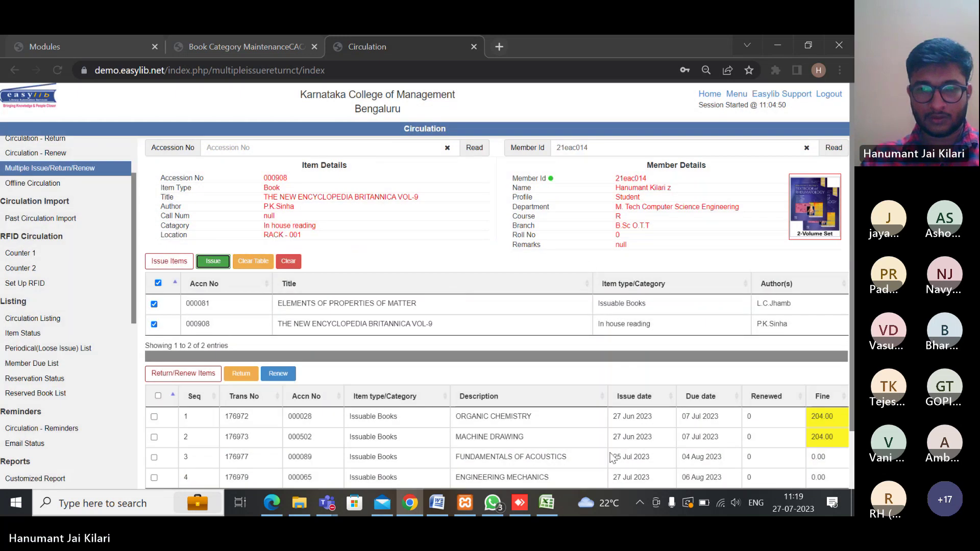
pyautogui.scroll(-2, 681, 431)
pyautogui.scroll(2, 379, 252)
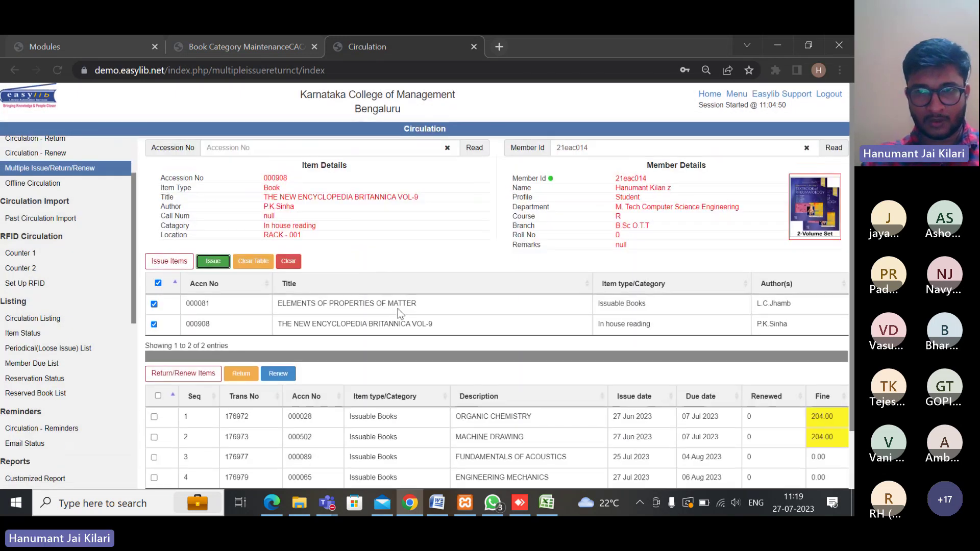
pyautogui.click(289, 261)
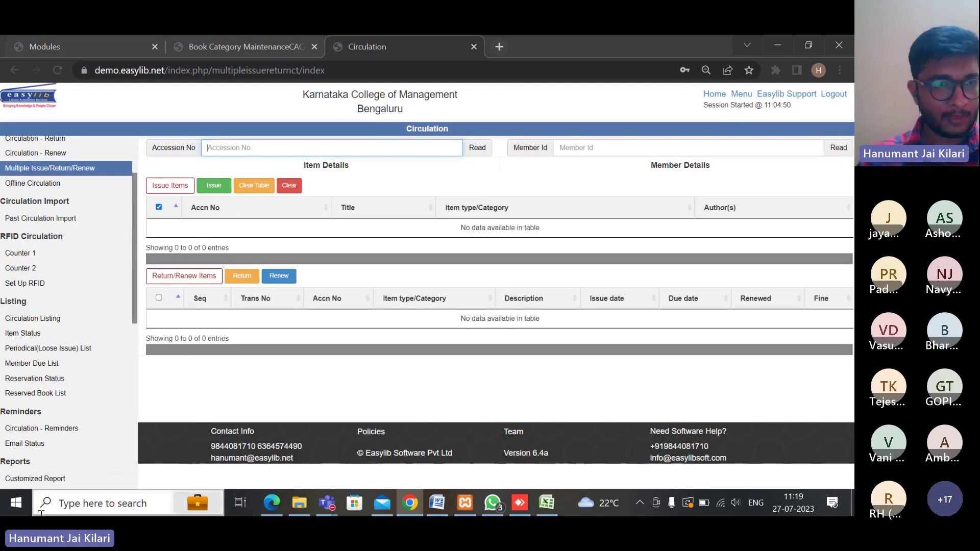
# Open Offline Circulation from the Circulation section of the left sidebar
pyautogui.scroll(-3, 63, 292)
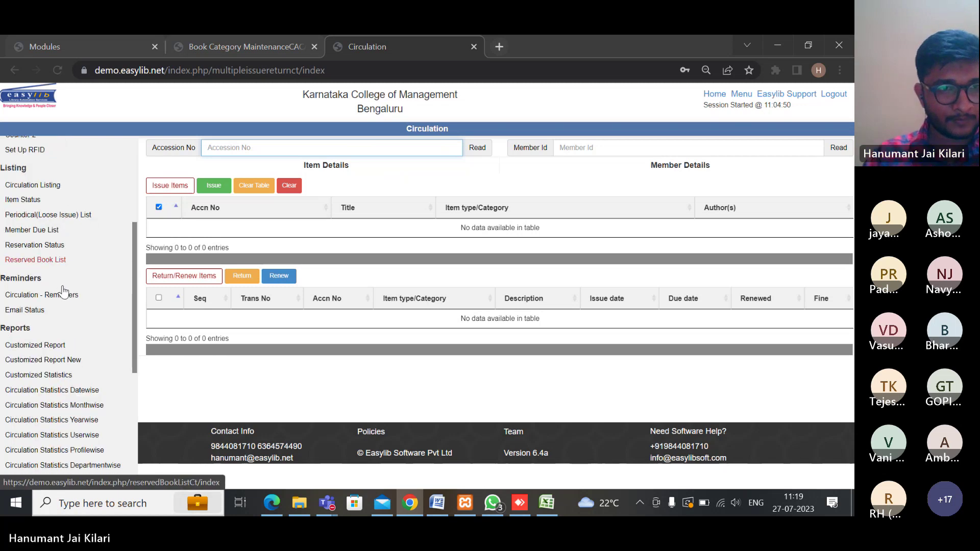
pyautogui.scroll(-5, 64, 291)
pyautogui.scroll(8, 56, 265)
pyautogui.scroll(2, 54, 257)
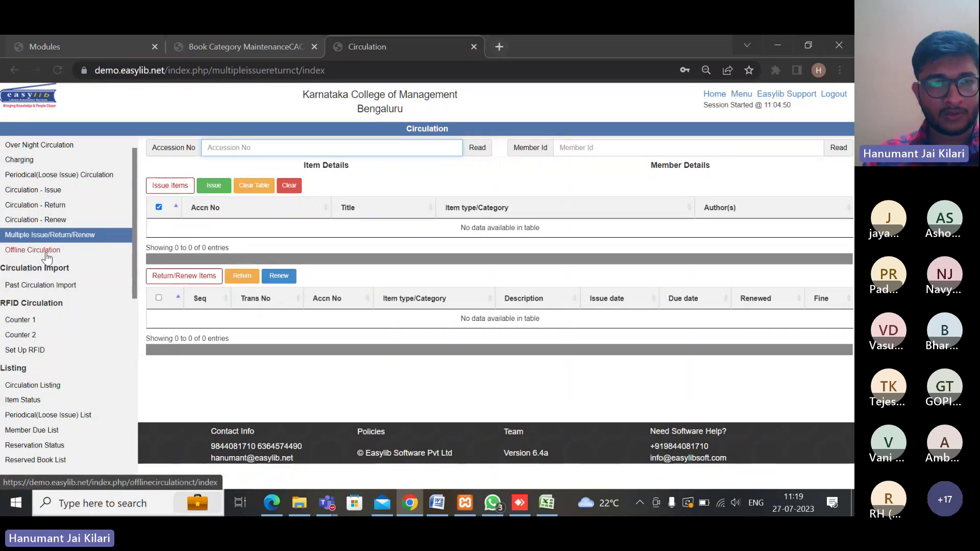
pyautogui.click(46, 251)
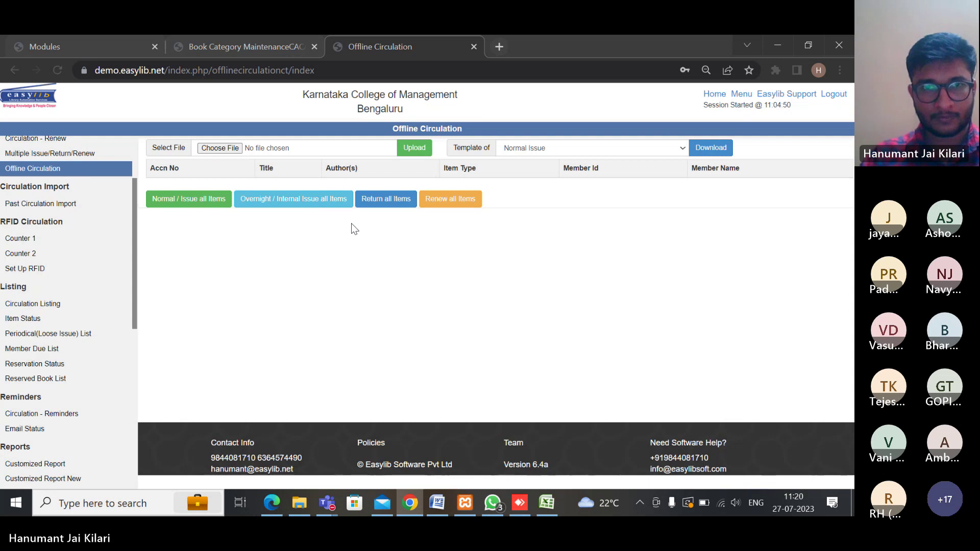
# Create a new text document on the desktop and open it in Notepad
pyautogui.click(853, 513)
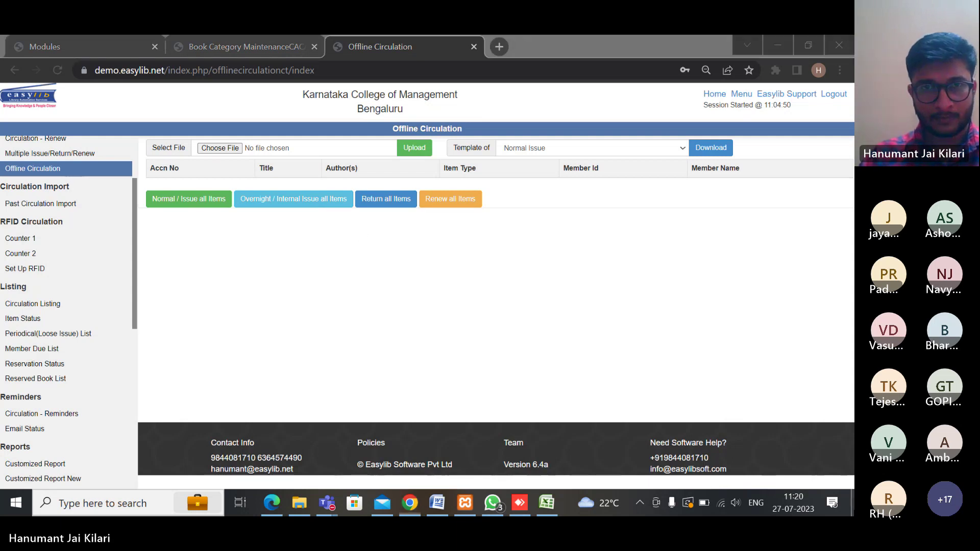
pyautogui.rightClick(387, 203)
pyautogui.moveTo(426, 297)
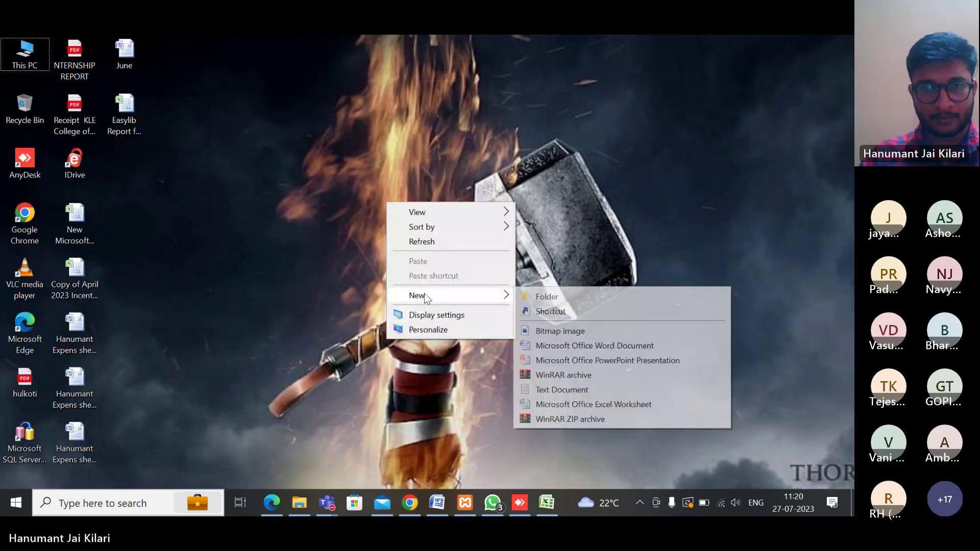
pyautogui.click(553, 390)
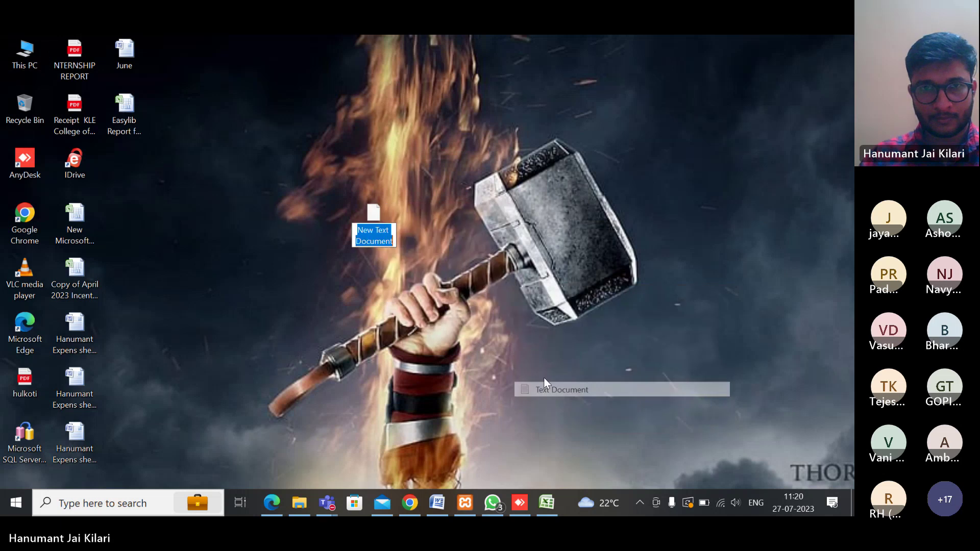
pyautogui.doubleClick(373, 216)
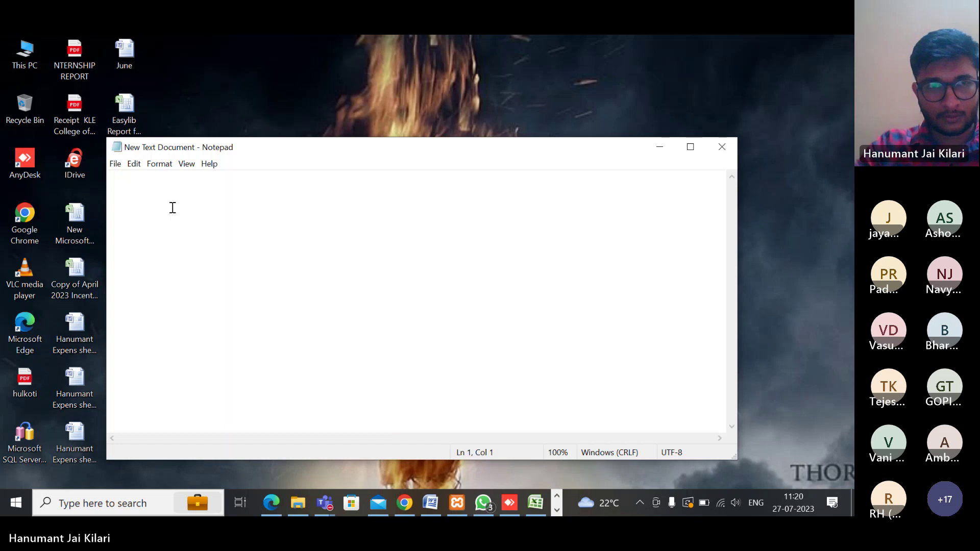
# Enter accession 000010 and the member ID, comma-separated, save the file, and minimize Notepad
pyautogui.write('0000')
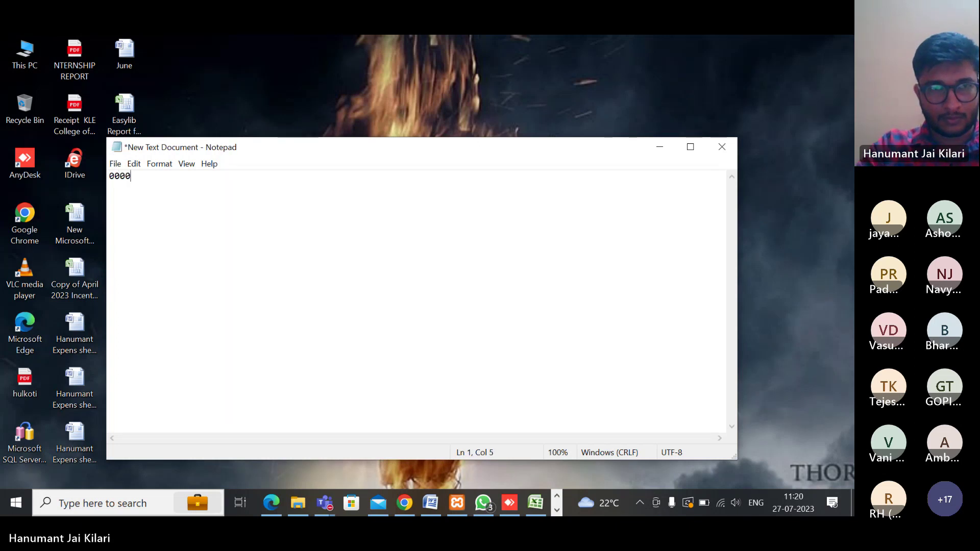
pyautogui.write('10')
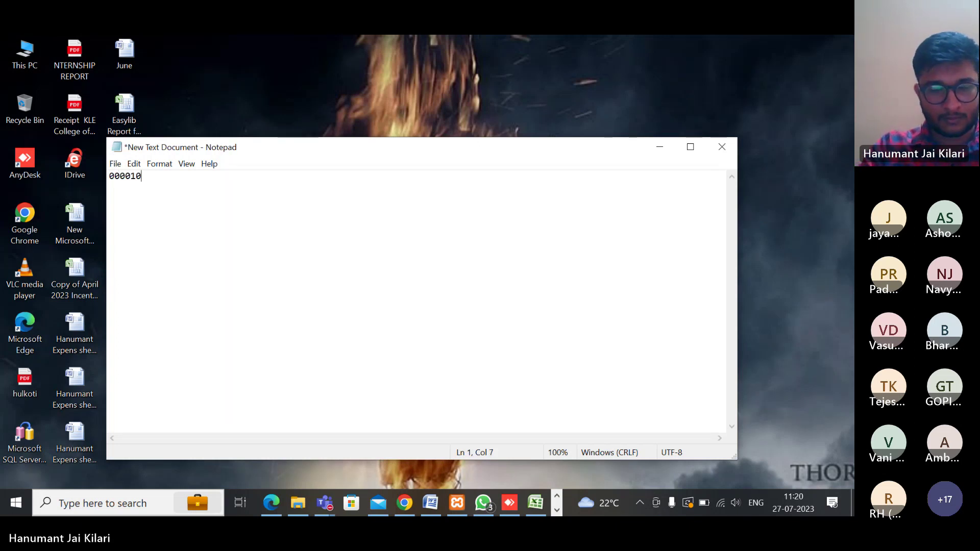
pyautogui.write(',')
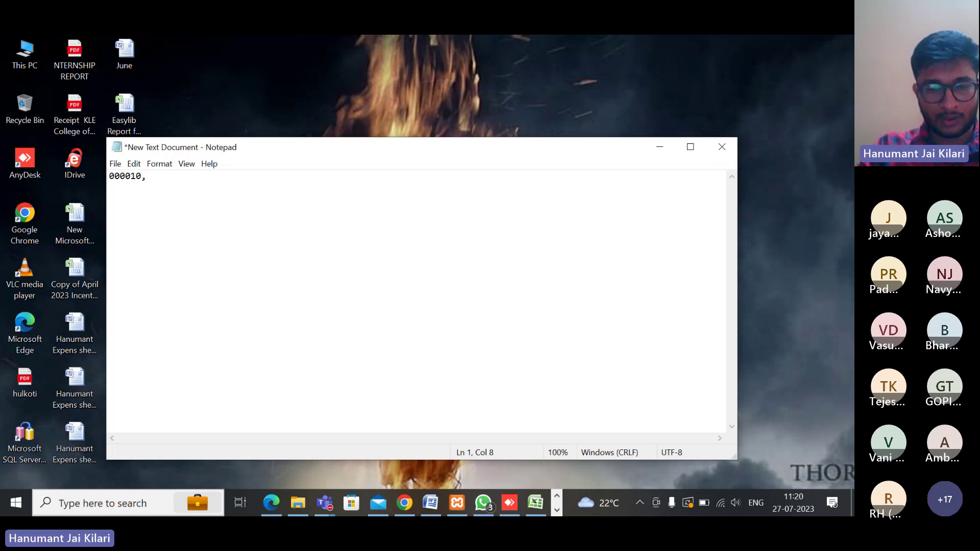
pyautogui.write('2')
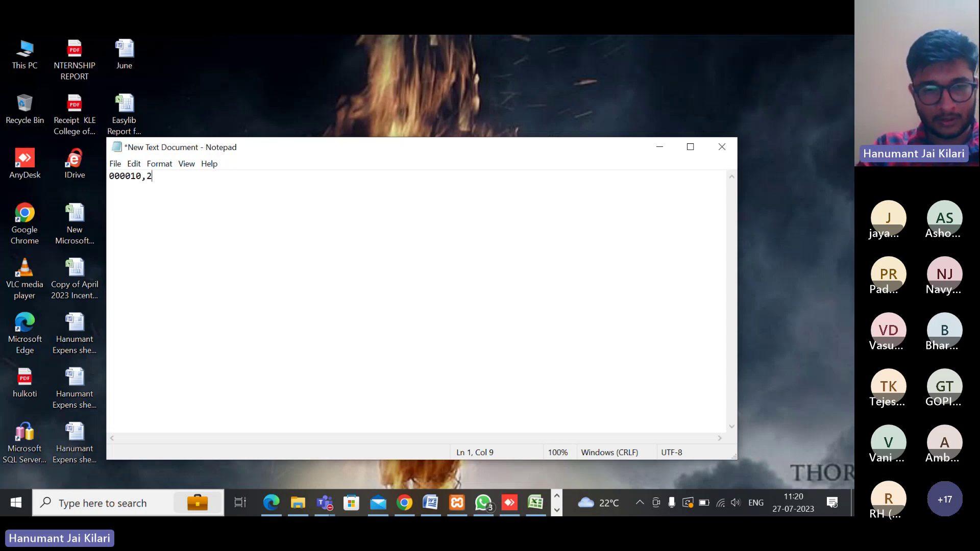
pyautogui.write('1eac012')
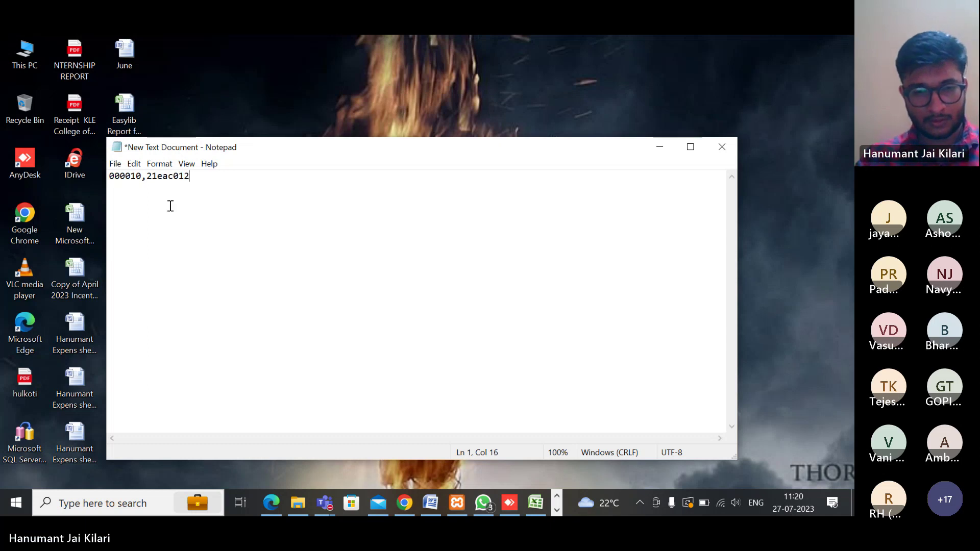
pyautogui.hotkey('ctrl', 's')
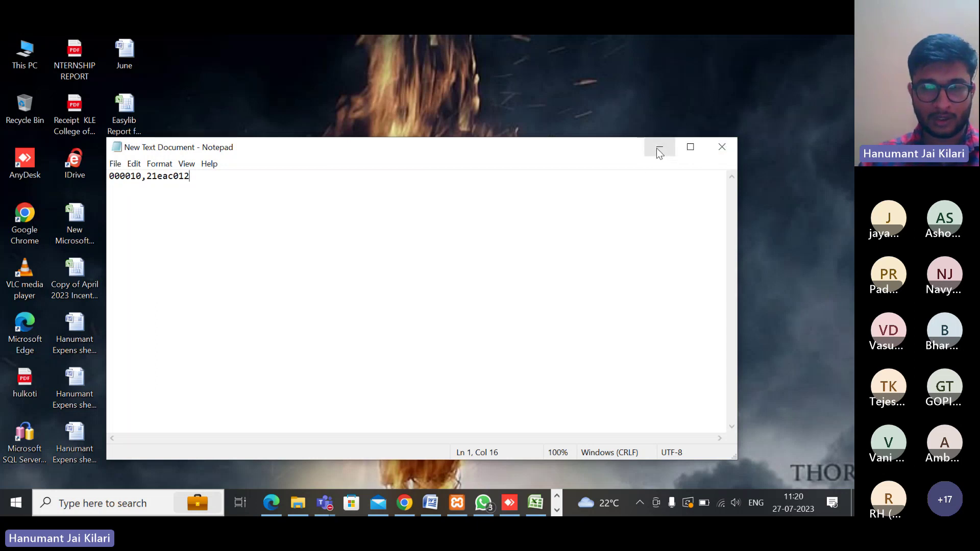
pyautogui.click(658, 148)
# Upload New Text Document from the Desktop as the offline circulation file
pyautogui.click(405, 502)
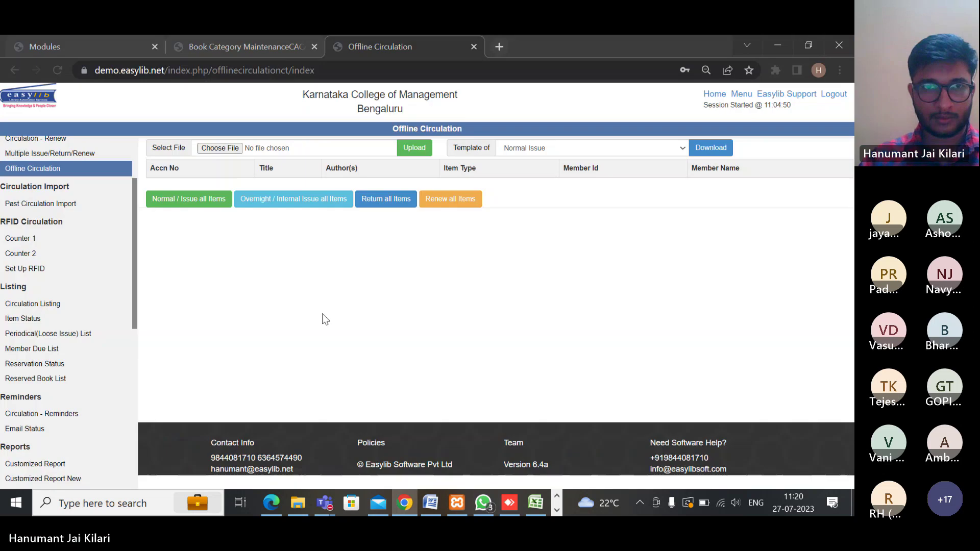
pyautogui.click(220, 151)
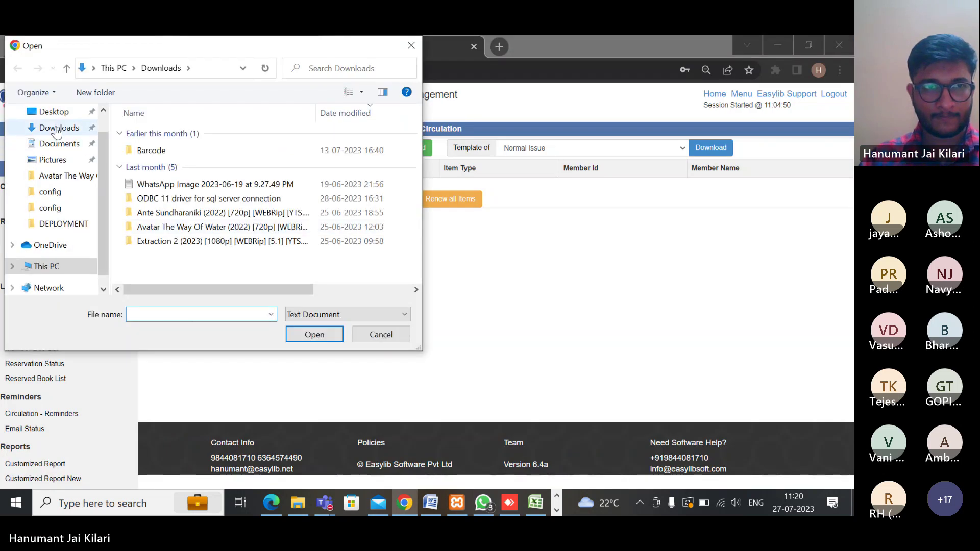
pyautogui.scroll(1, 56, 132)
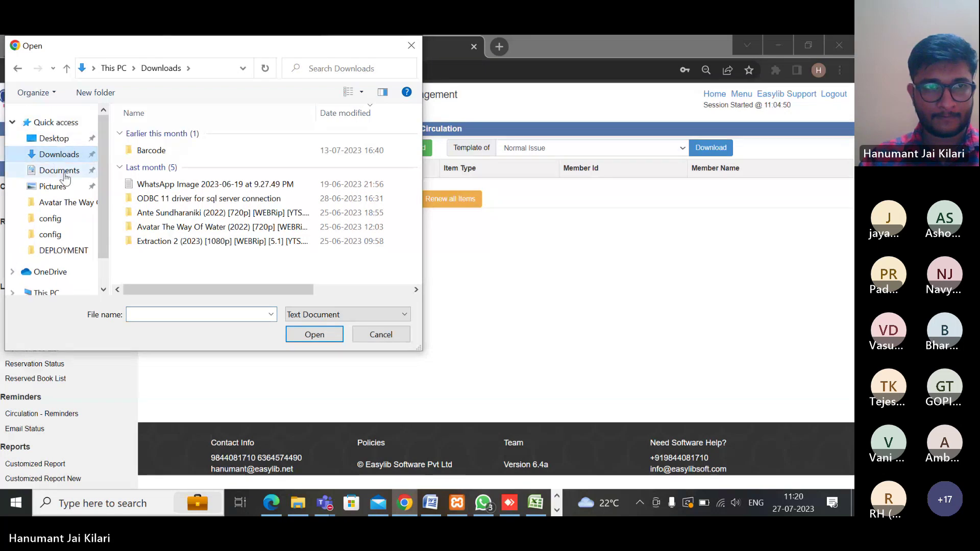
pyautogui.click(55, 140)
pyautogui.click(184, 134)
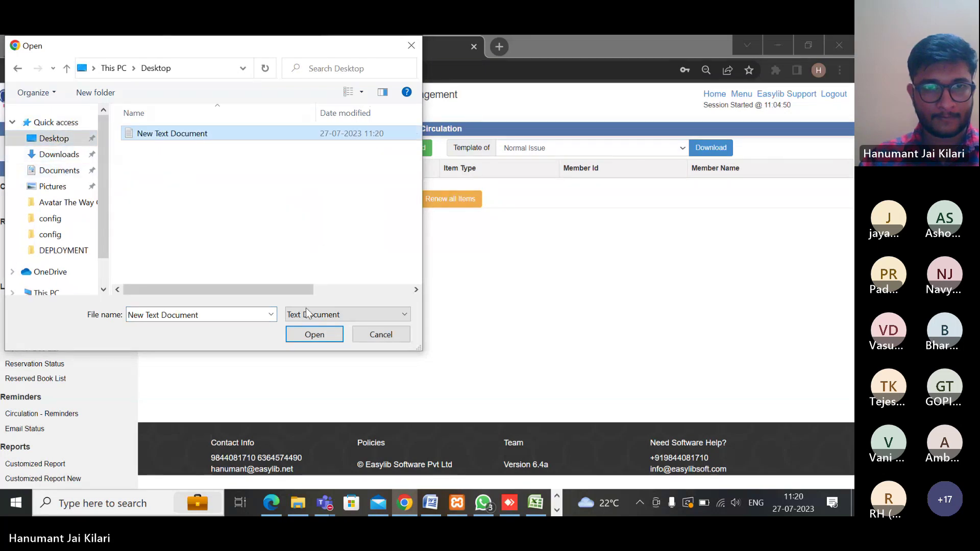
pyautogui.click(315, 341)
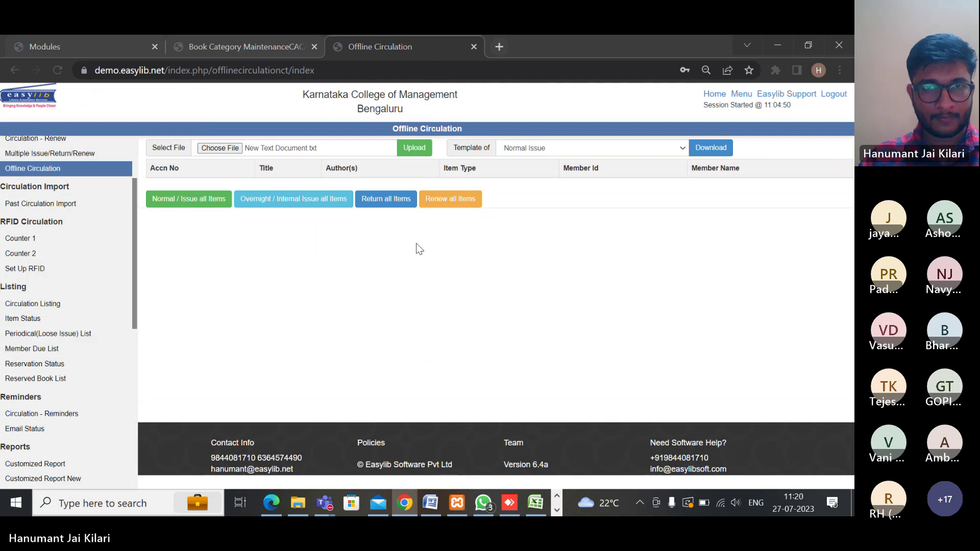
pyautogui.click(413, 149)
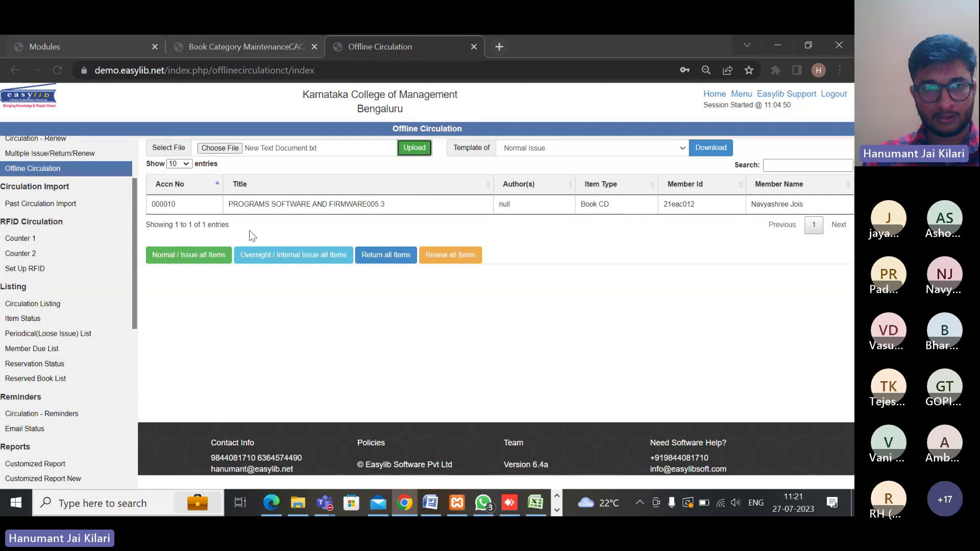
# Issue all uploaded items as normal issues, giving item 000010 status success
pyautogui.click(197, 258)
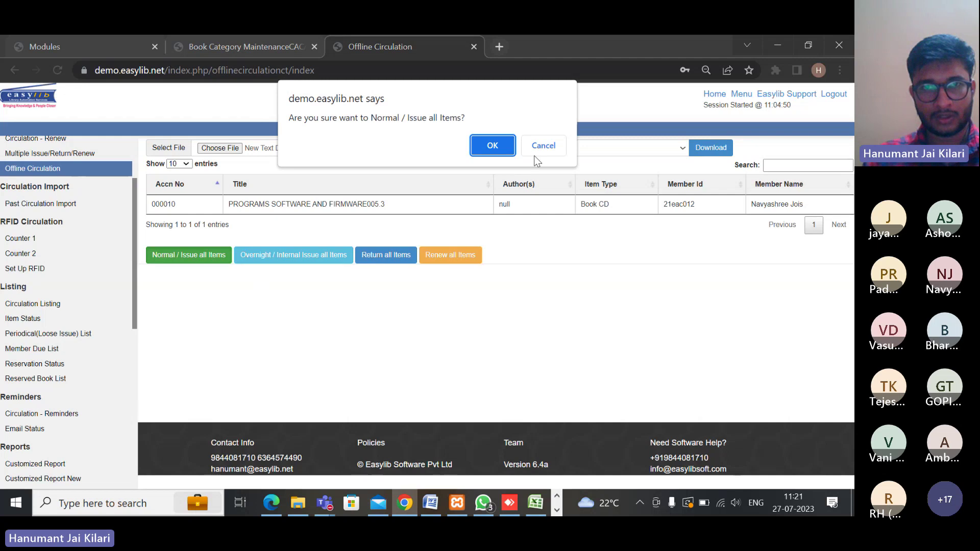
pyautogui.click(484, 147)
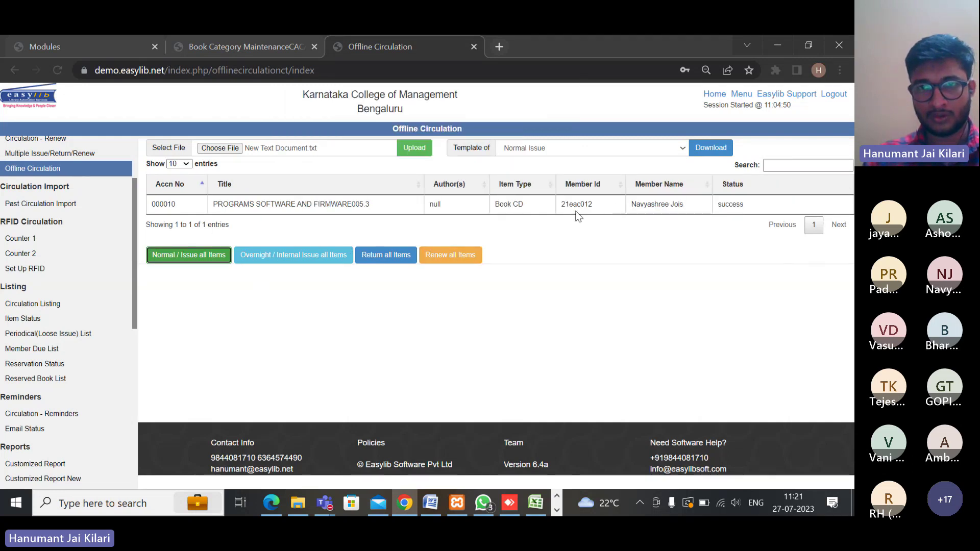
pyautogui.moveTo(561, 206); pyautogui.dragTo(602, 206)
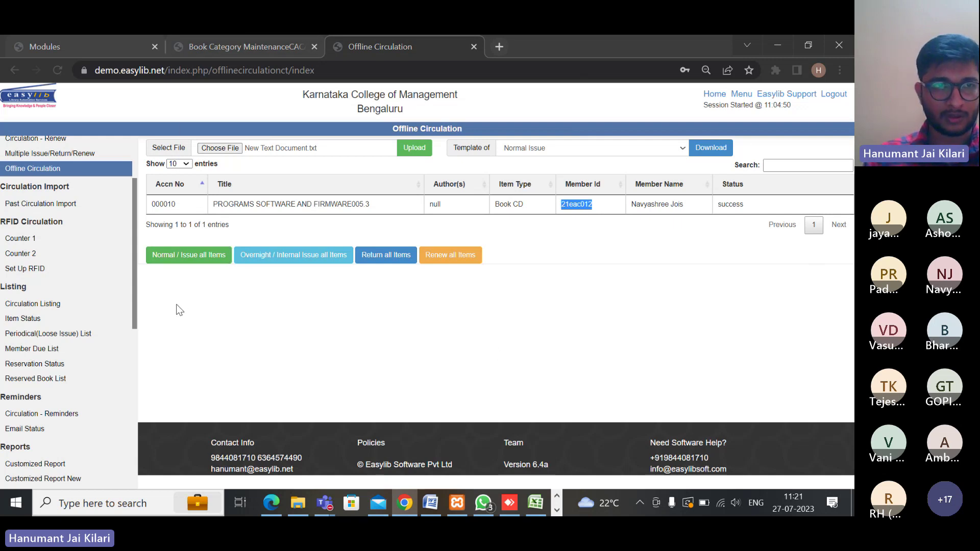
pyautogui.scroll(-1, 72, 281)
pyautogui.scroll(2, 72, 279)
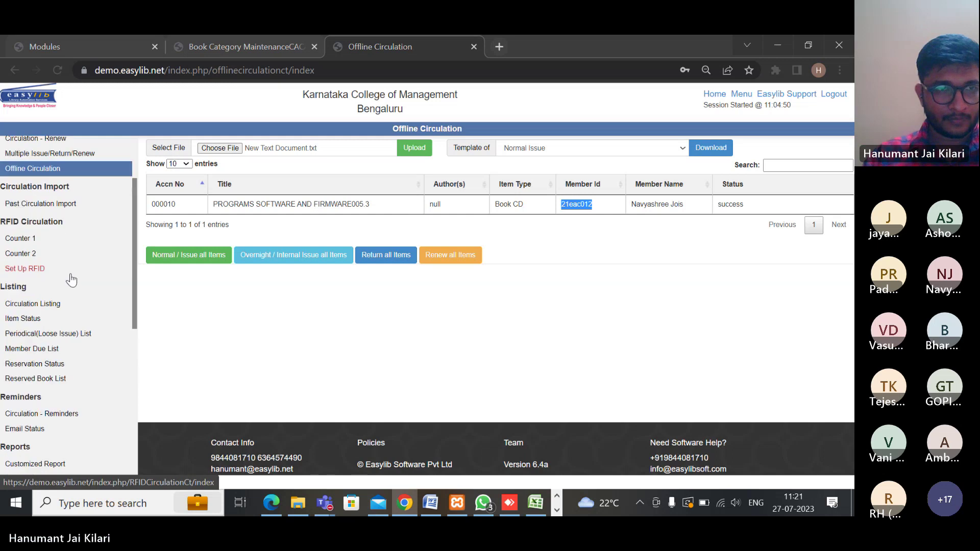
pyautogui.scroll(-3, 73, 280)
pyautogui.scroll(1, 73, 280)
pyautogui.scroll(-2, 73, 280)
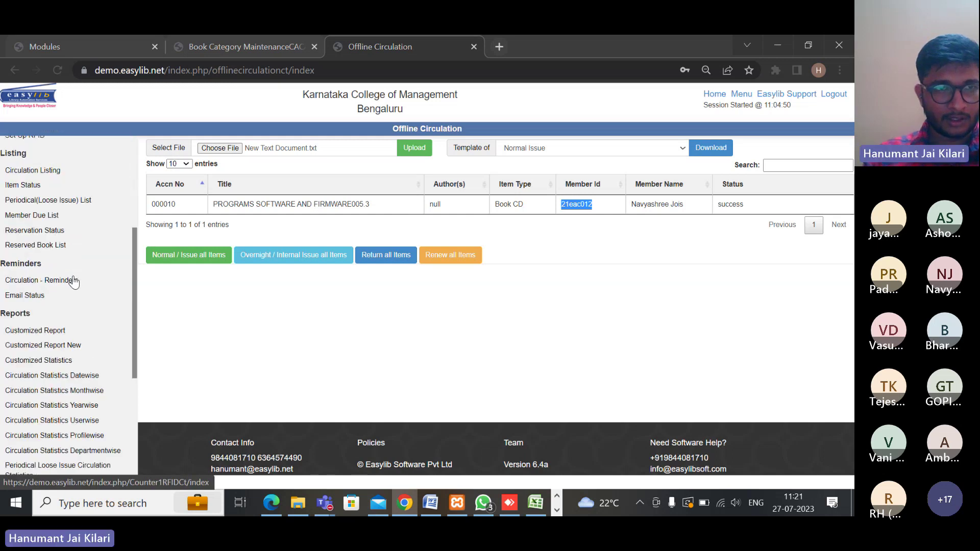
pyautogui.scroll(1, 101, 244)
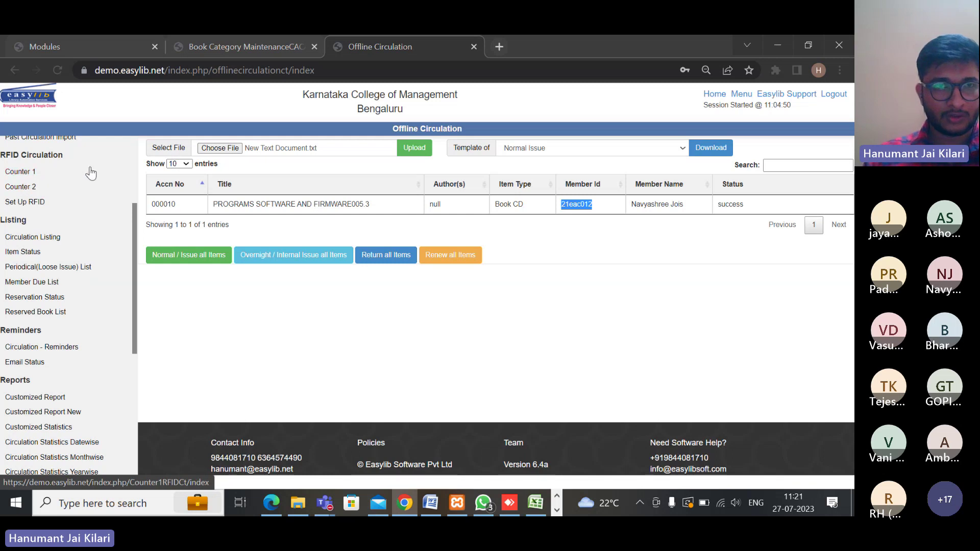
pyautogui.click(73, 179)
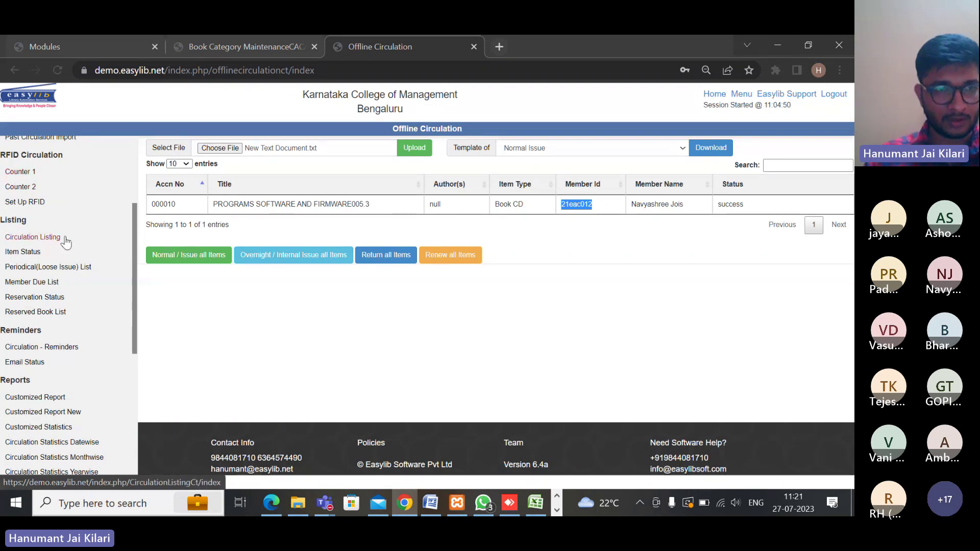
pyautogui.scroll(-1, 78, 274)
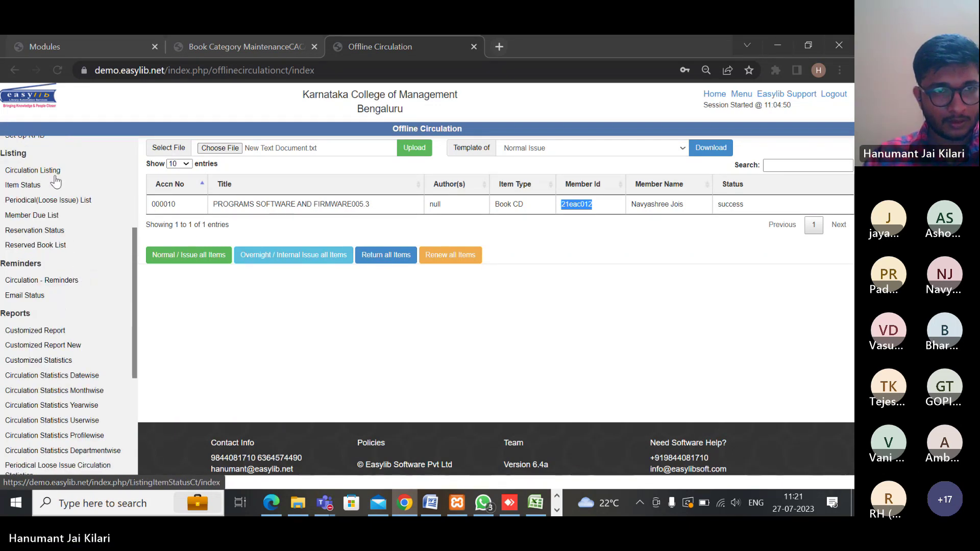
pyautogui.scroll(-1, 82, 257)
pyautogui.scroll(1, 71, 214)
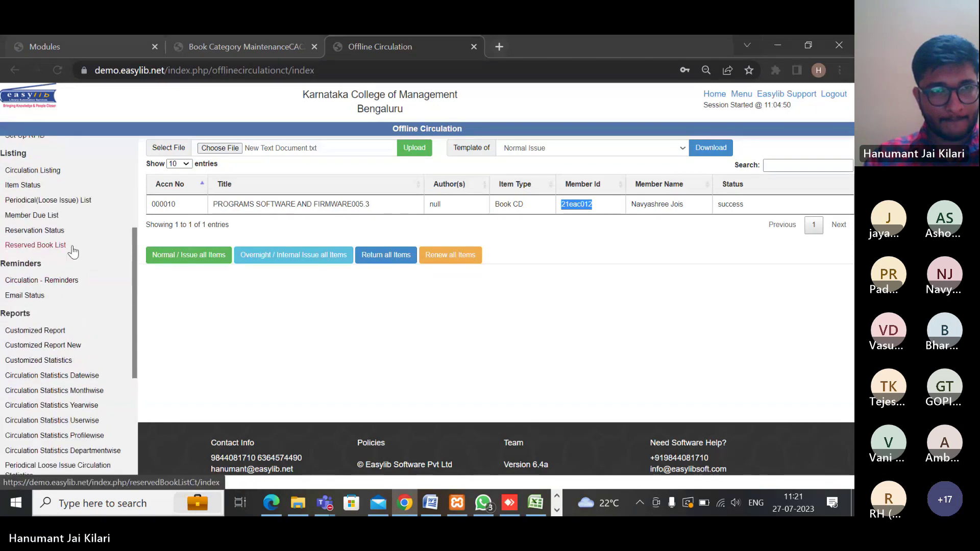
# List all circulation records in Circulation Listing with no item type filter, showing 255390 records
pyautogui.click(37, 171)
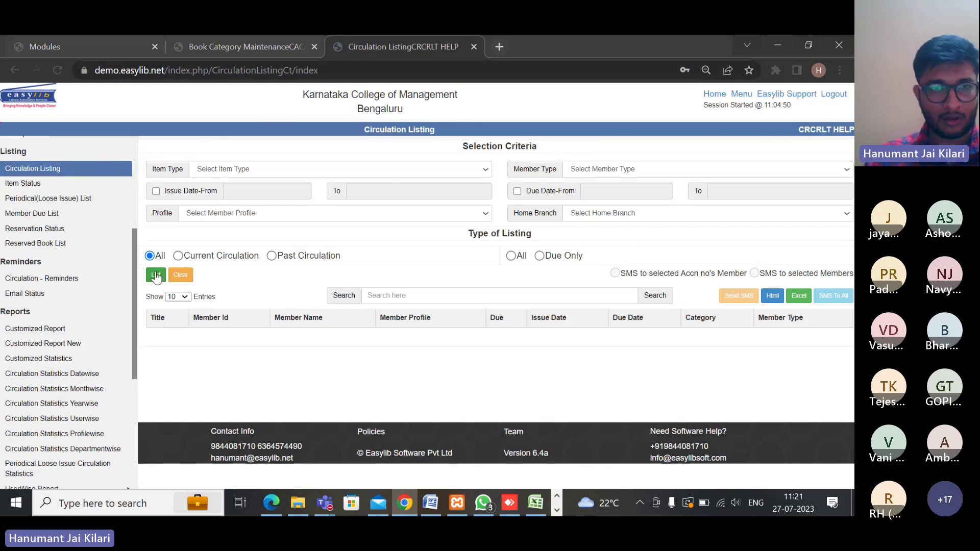
pyautogui.click(247, 170)
pyautogui.scroll(-5, 244, 274)
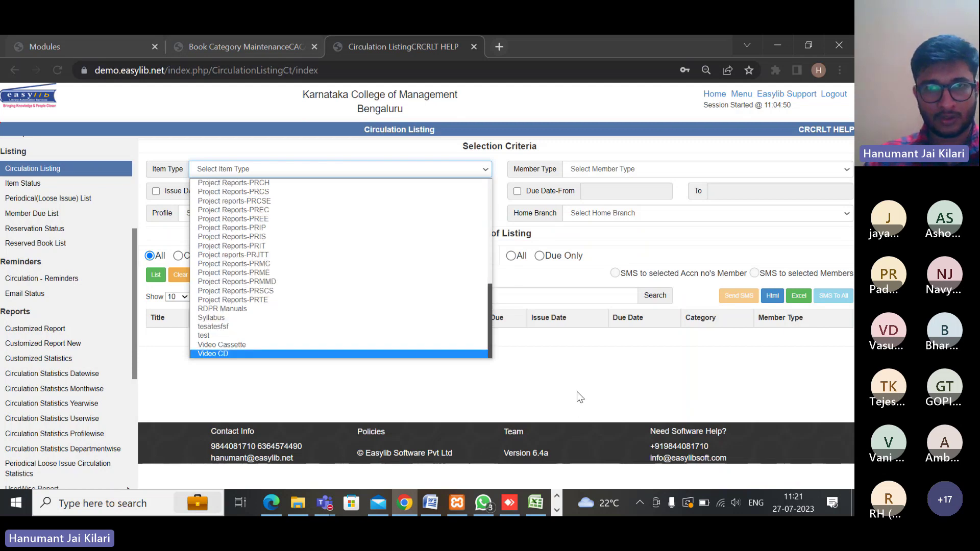
pyautogui.click(577, 391)
pyautogui.click(156, 274)
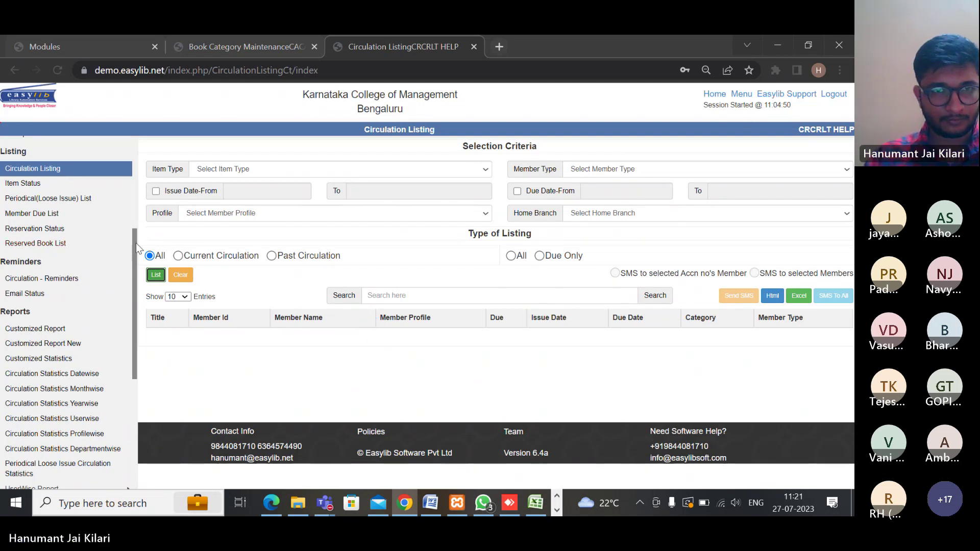
pyautogui.scroll(-5, 350, 369)
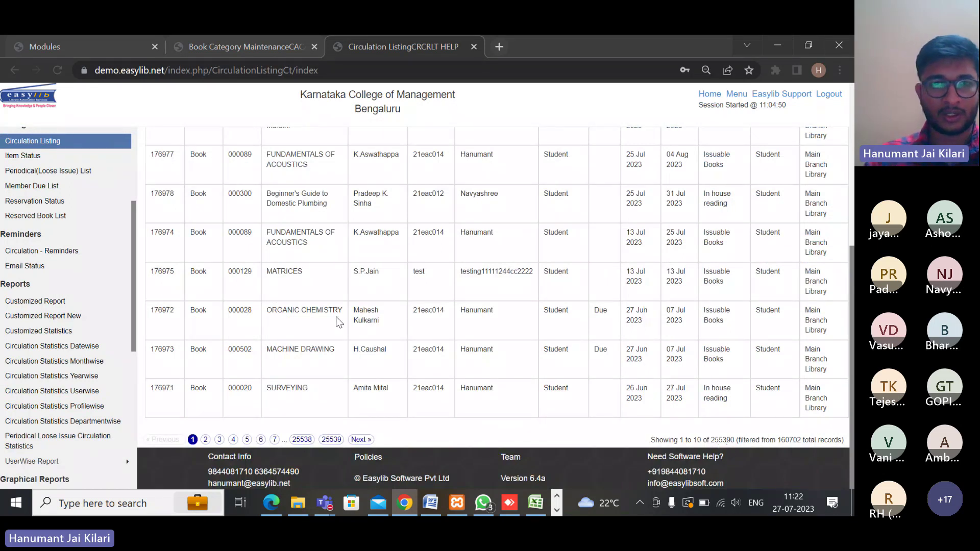
pyautogui.scroll(4, 337, 317)
pyautogui.scroll(2, 336, 317)
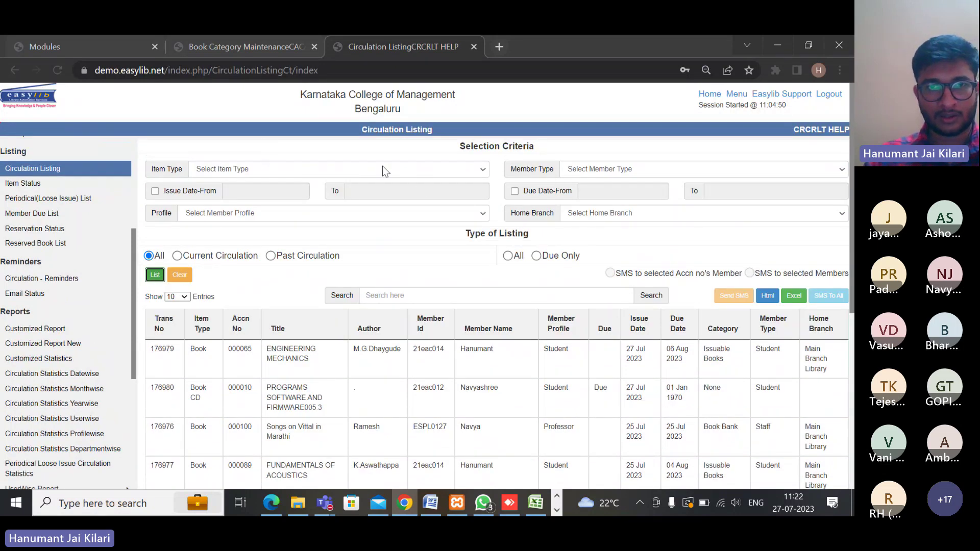
# Filter the circulation listing to Item Type Book and Member Type Department, then go to Item Status
pyautogui.click(457, 175)
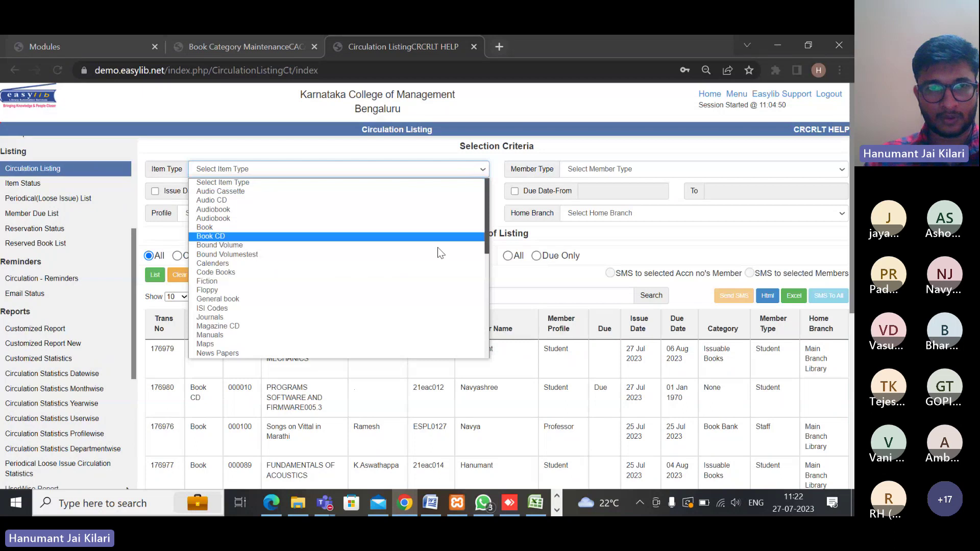
pyautogui.scroll(-5, 439, 257)
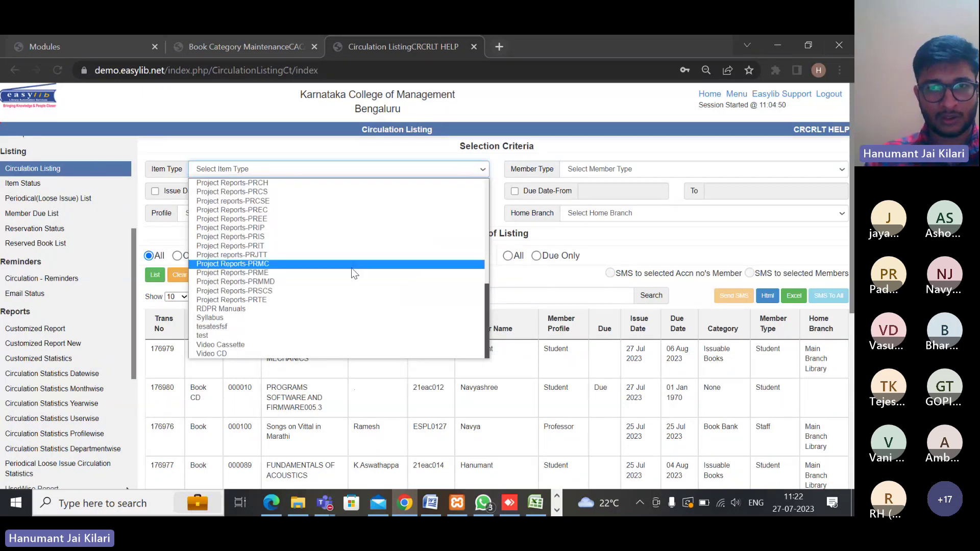
pyautogui.scroll(2, 363, 314)
pyautogui.scroll(3, 363, 313)
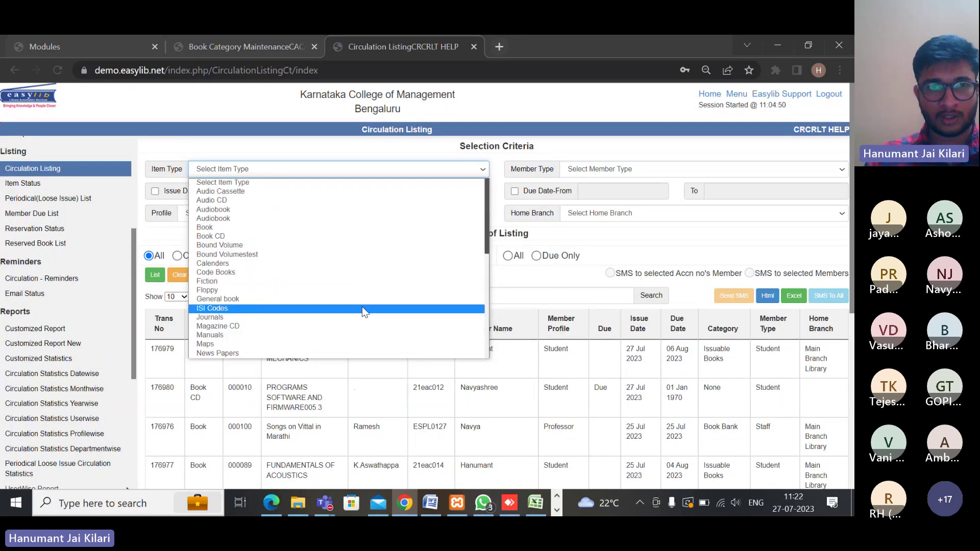
pyautogui.click(311, 229)
pyautogui.click(620, 176)
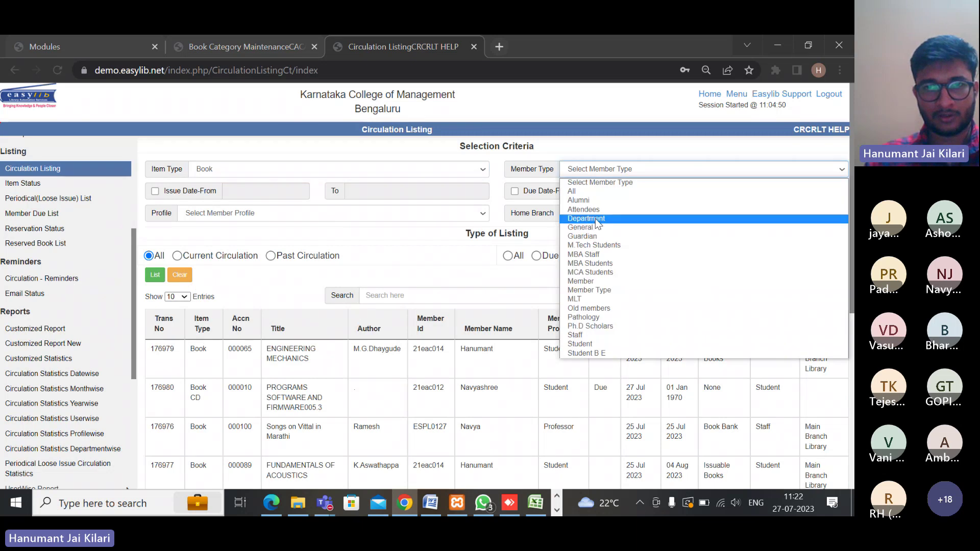
pyautogui.click(595, 219)
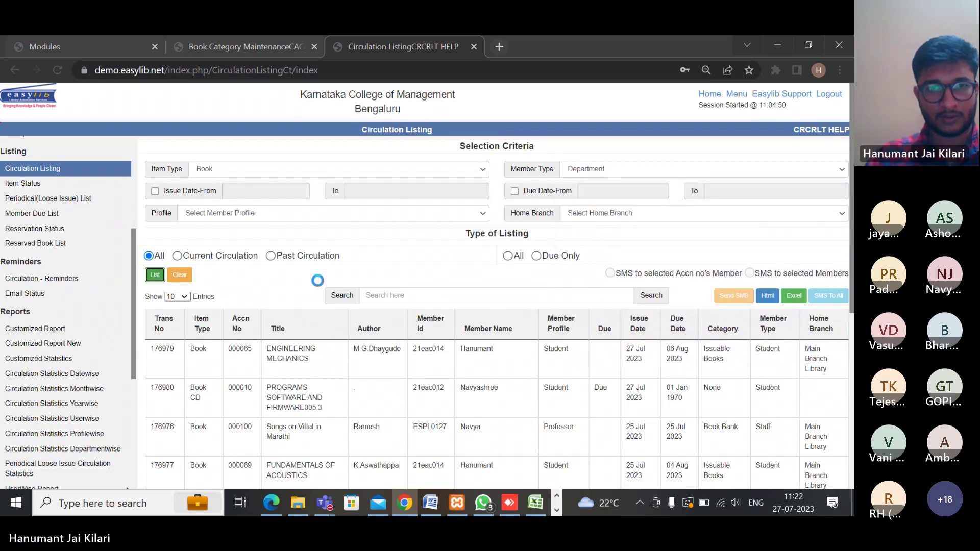
pyautogui.scroll(-5, 388, 346)
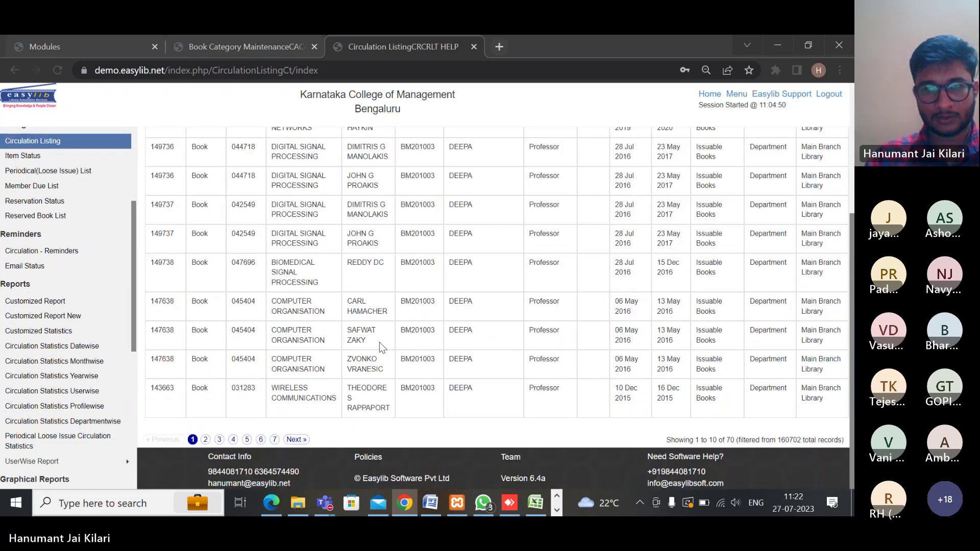
pyautogui.scroll(5, 379, 342)
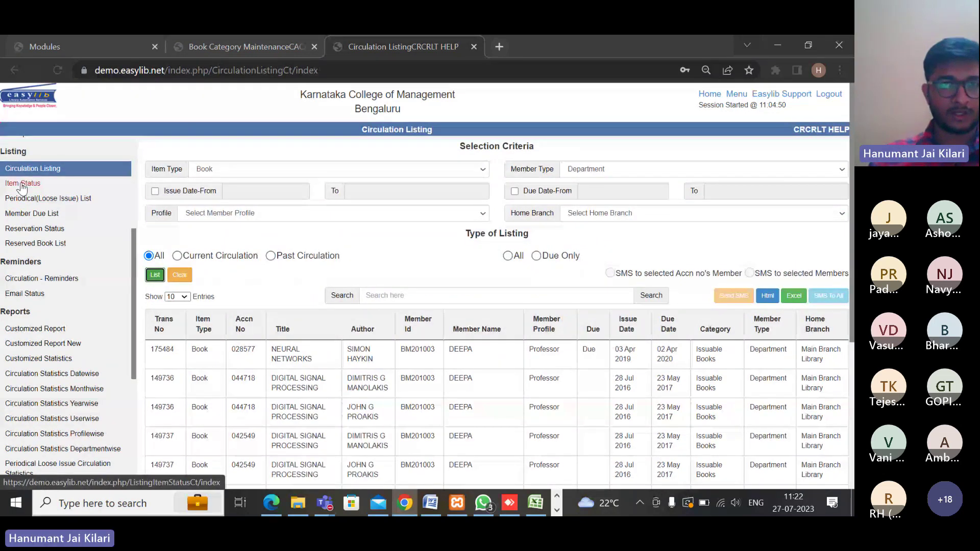
pyautogui.click(22, 185)
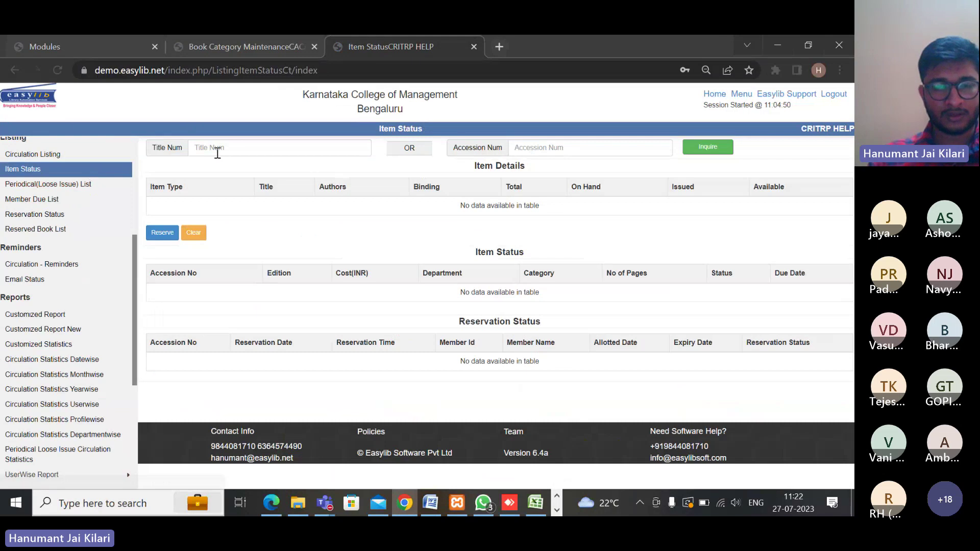
# Look up title 000010 and review its 28 copies: 27 available, 1 issued, no reservations
pyautogui.click(217, 153)
pyautogui.write('000')
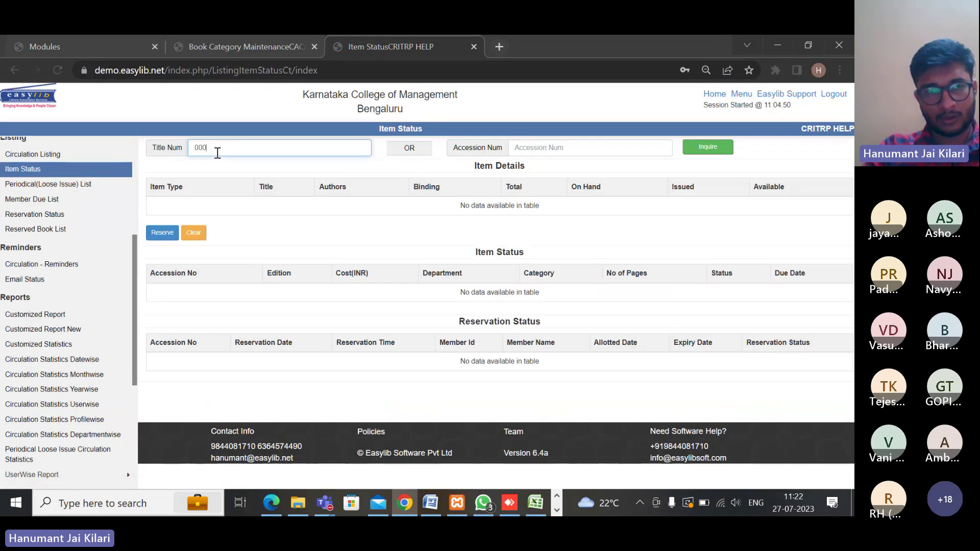
pyautogui.write('01')
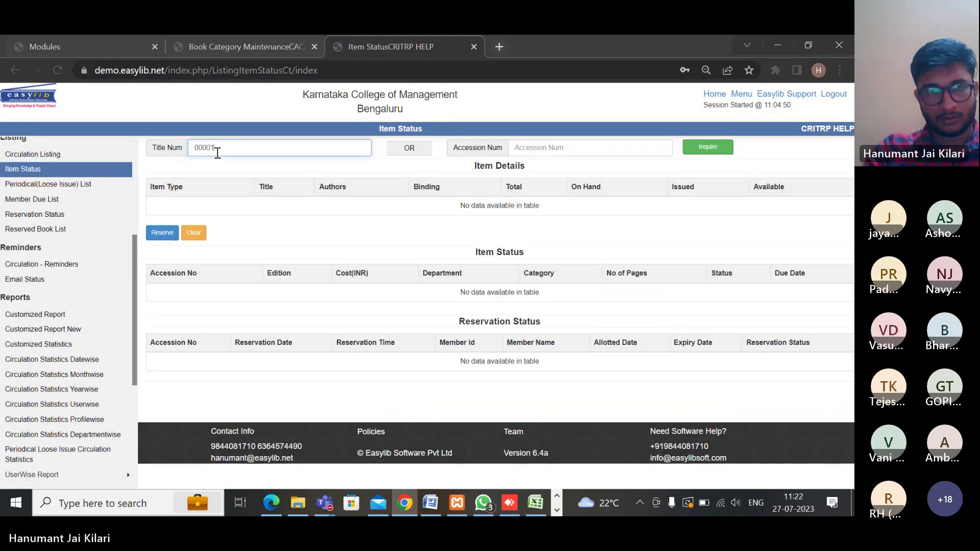
pyautogui.write('0')
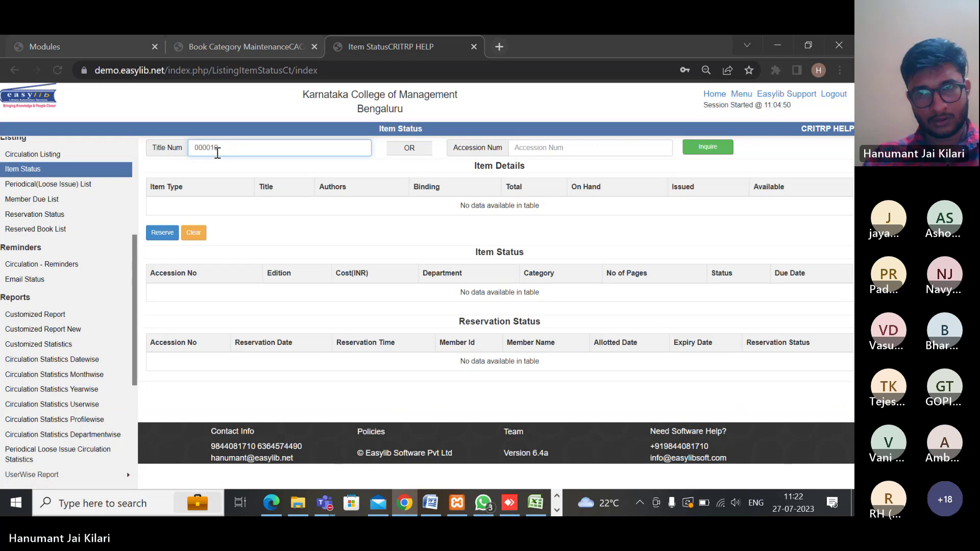
pyautogui.click(711, 147)
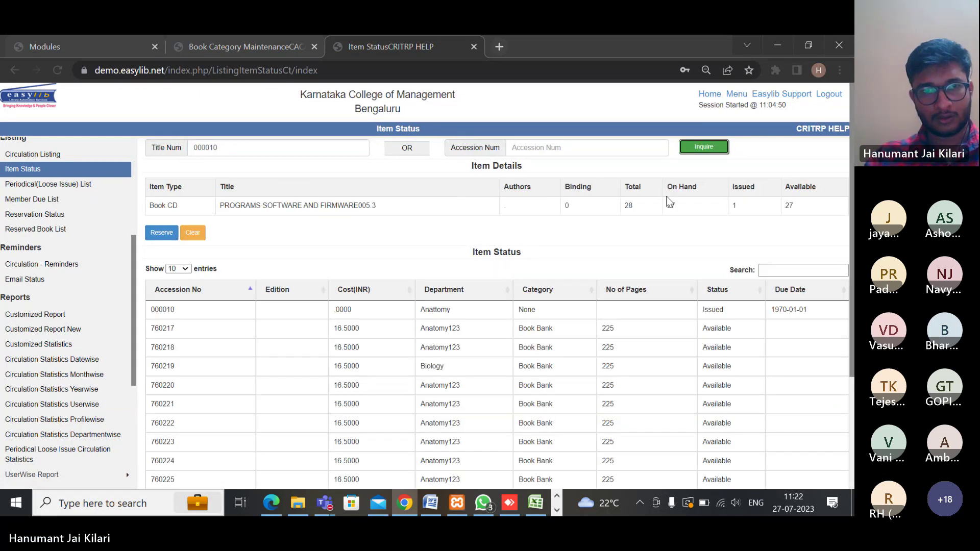
pyautogui.scroll(-3, 415, 304)
pyautogui.scroll(3, 417, 308)
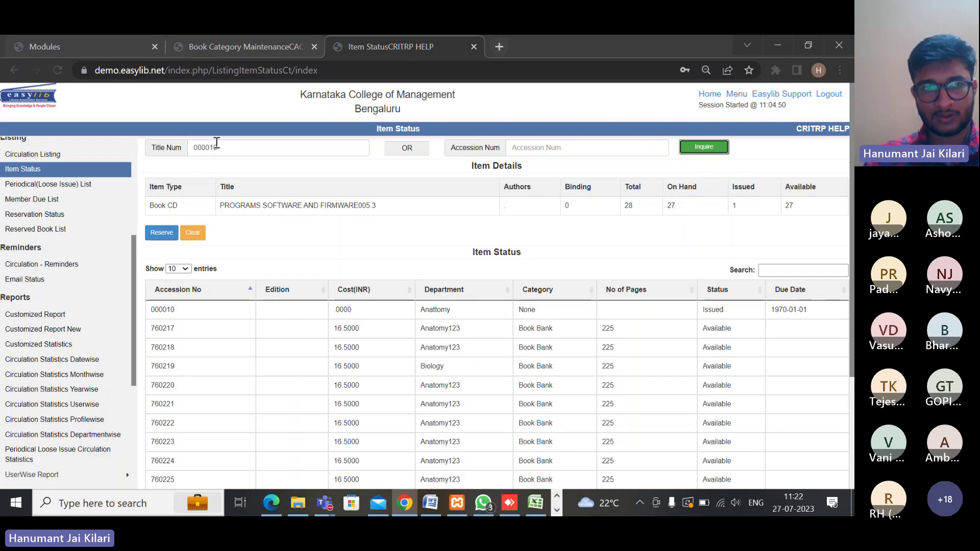
pyautogui.scroll(-3, 352, 243)
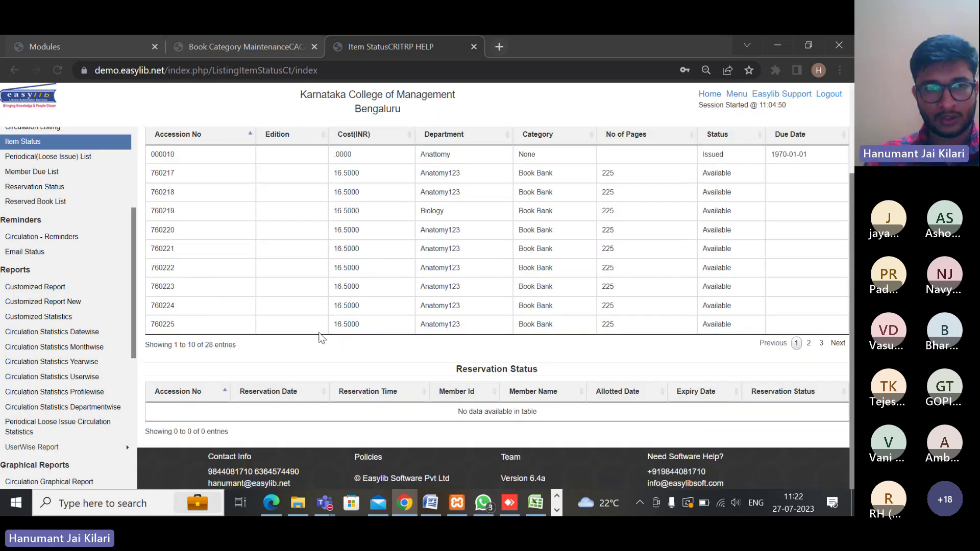
pyautogui.scroll(3, 321, 348)
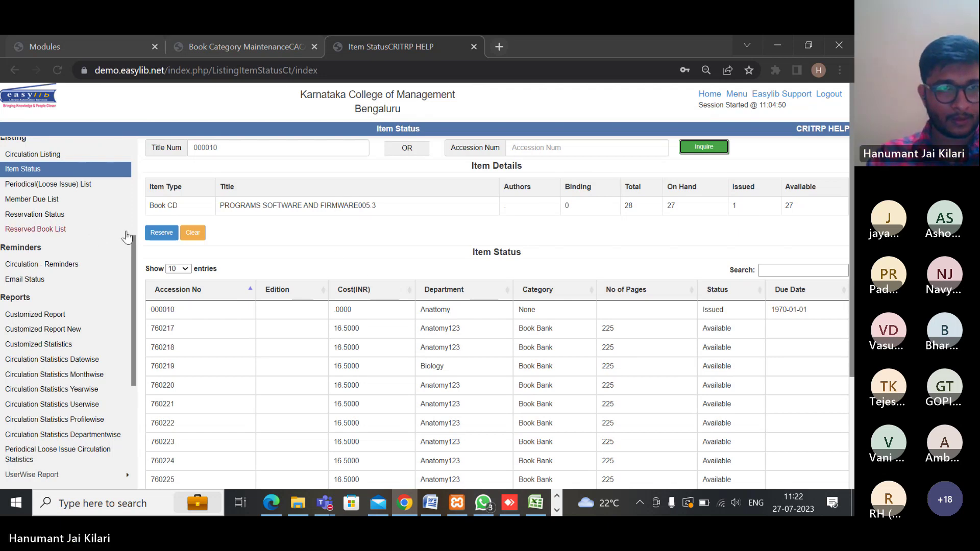
# List all Periodical (Loose Issue) records, then go to the Member Due List page
pyautogui.click(65, 187)
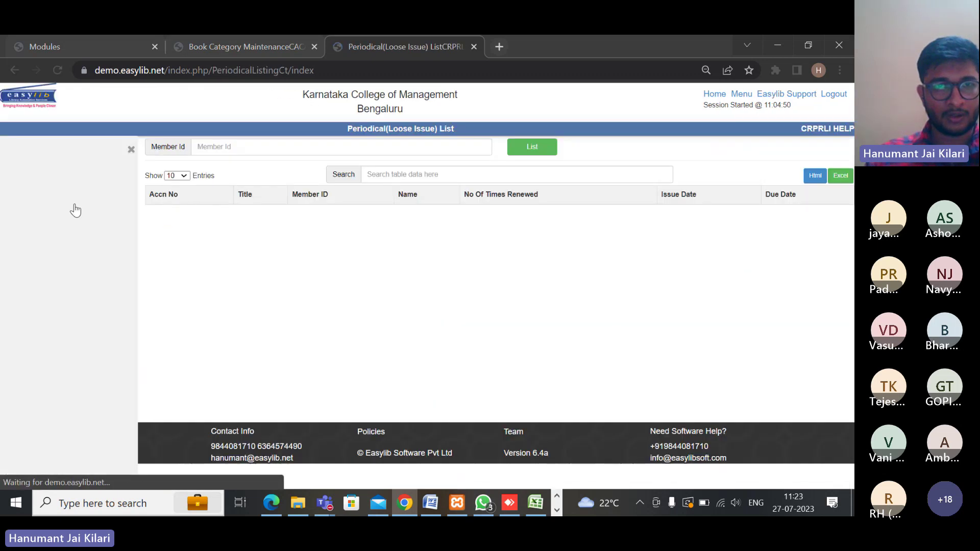
pyautogui.click(532, 147)
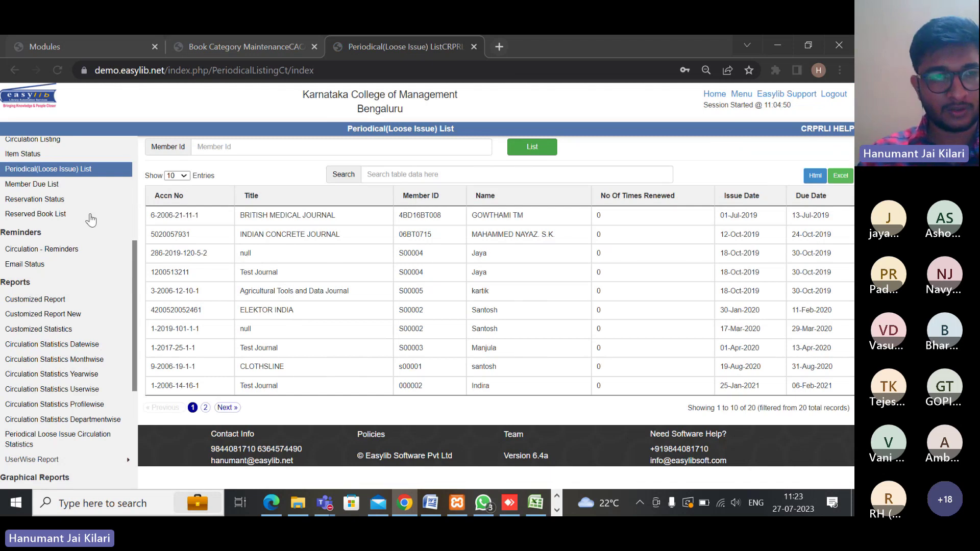
pyautogui.scroll(2, 60, 214)
pyautogui.scroll(1, 59, 209)
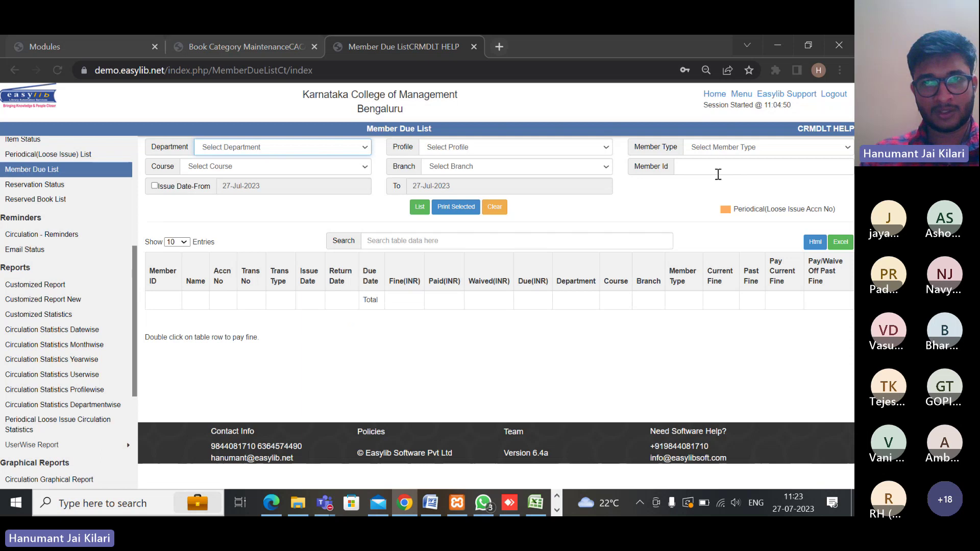
# List all 441 member dues and check the totals: 1990065.50 fined, 1967614.00 still due
pyautogui.click(420, 212)
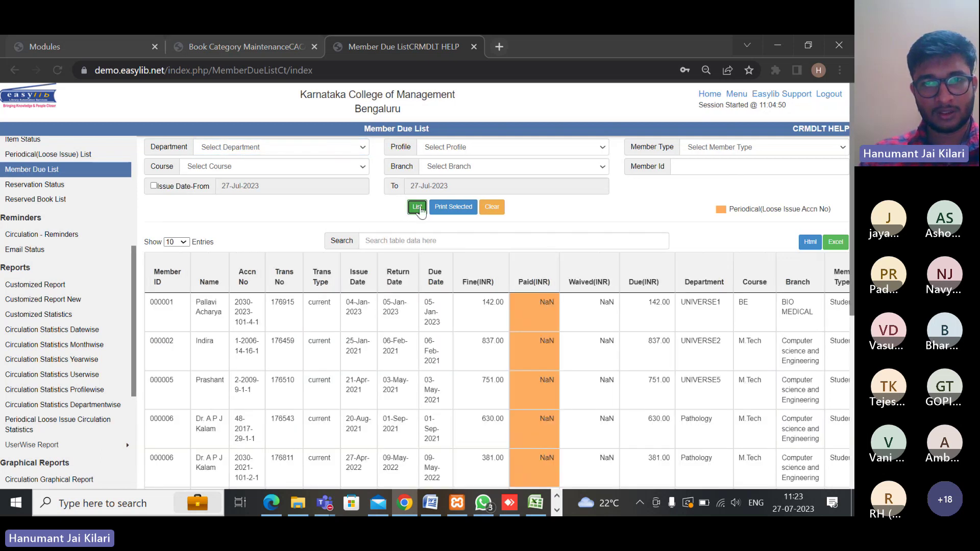
pyautogui.scroll(-5, 400, 240)
pyautogui.scroll(10, 399, 238)
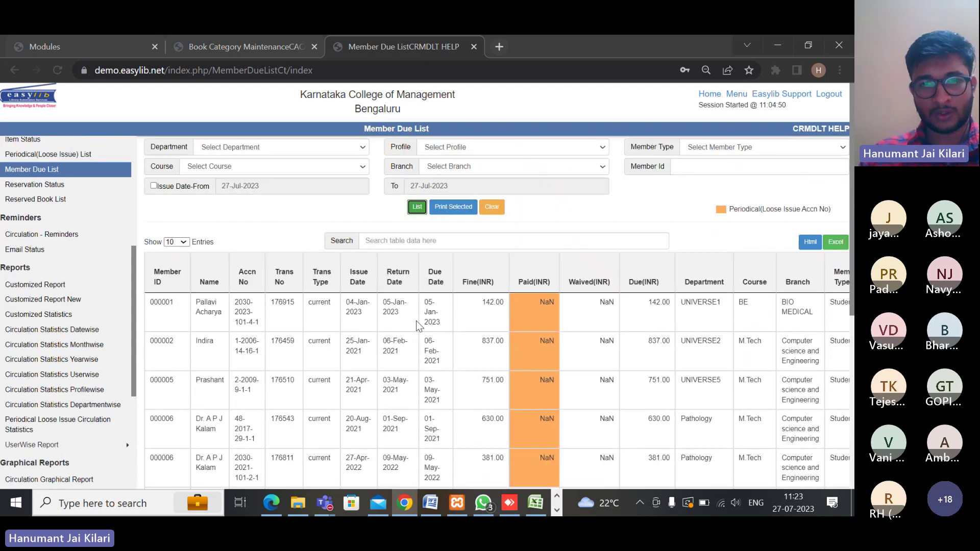
pyautogui.scroll(-5, 417, 321)
pyautogui.scroll(5, 418, 320)
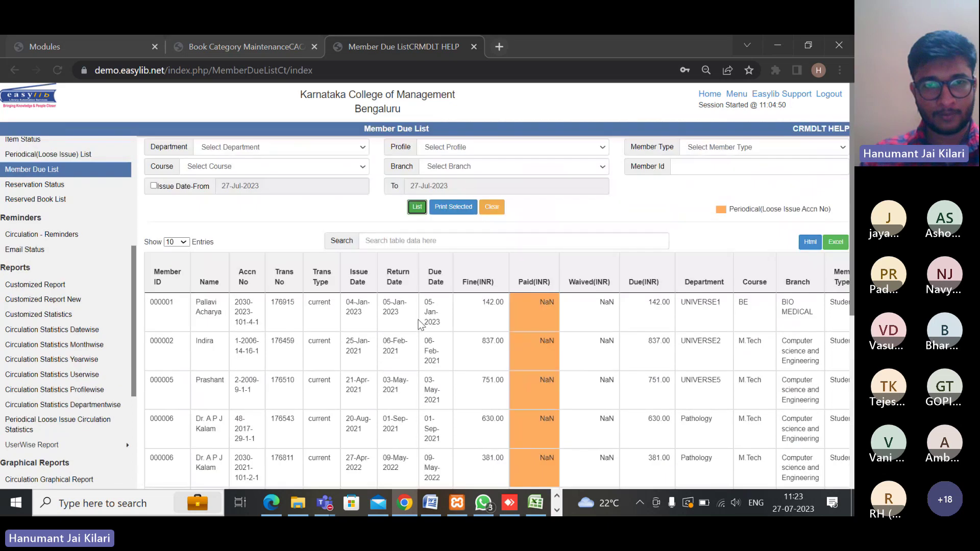
pyautogui.scroll(-5, 444, 396)
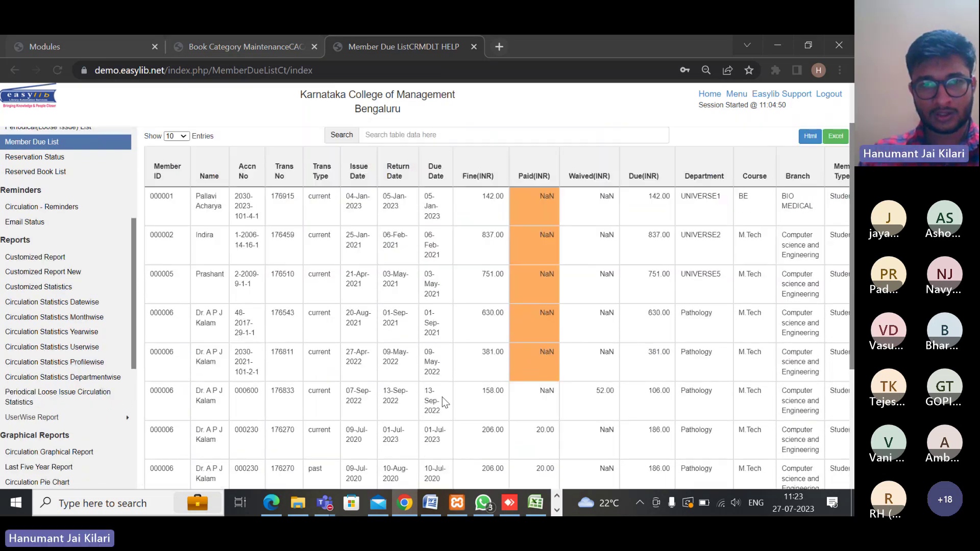
pyautogui.moveTo(464, 415); pyautogui.dragTo(604, 396)
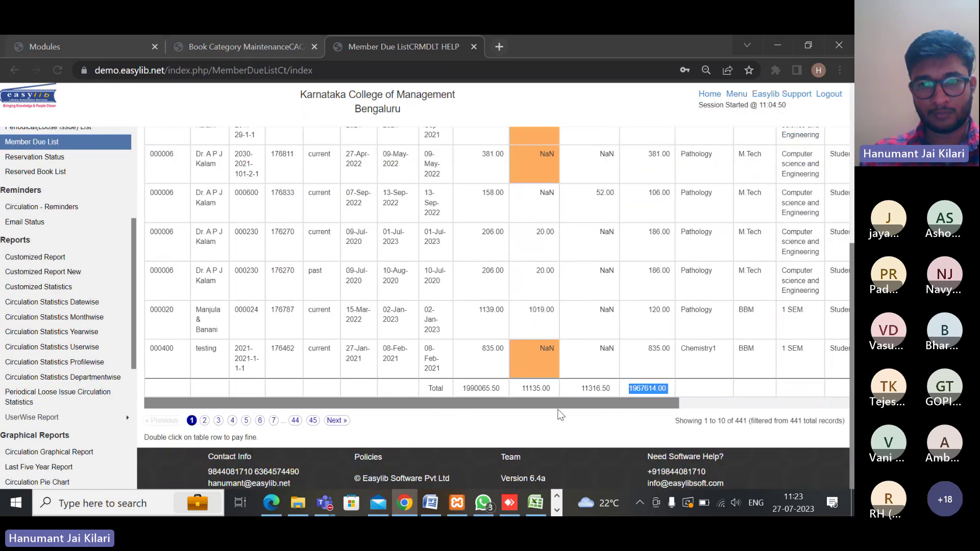
pyautogui.hscroll(5, 577, 405)
pyautogui.scroll(5, 449, 366)
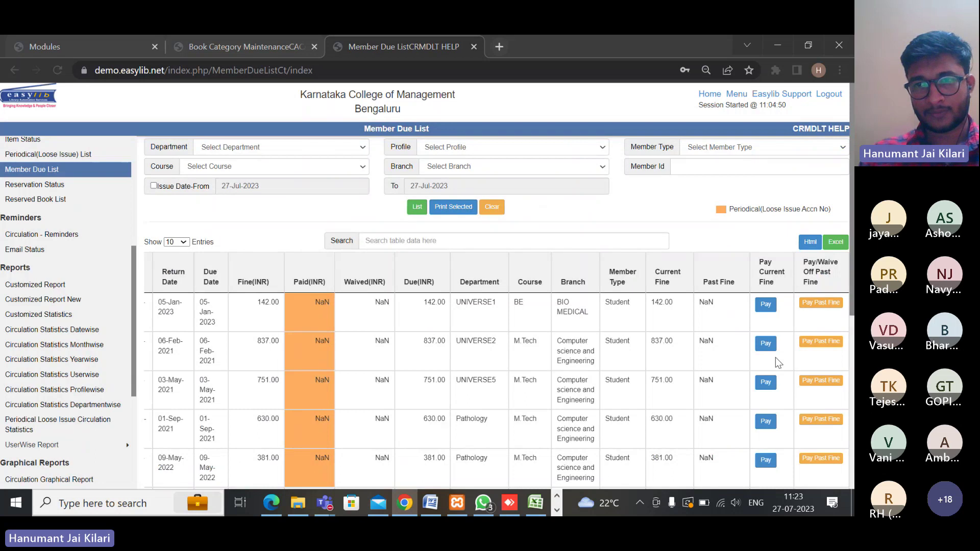
pyautogui.scroll(-6, 776, 357)
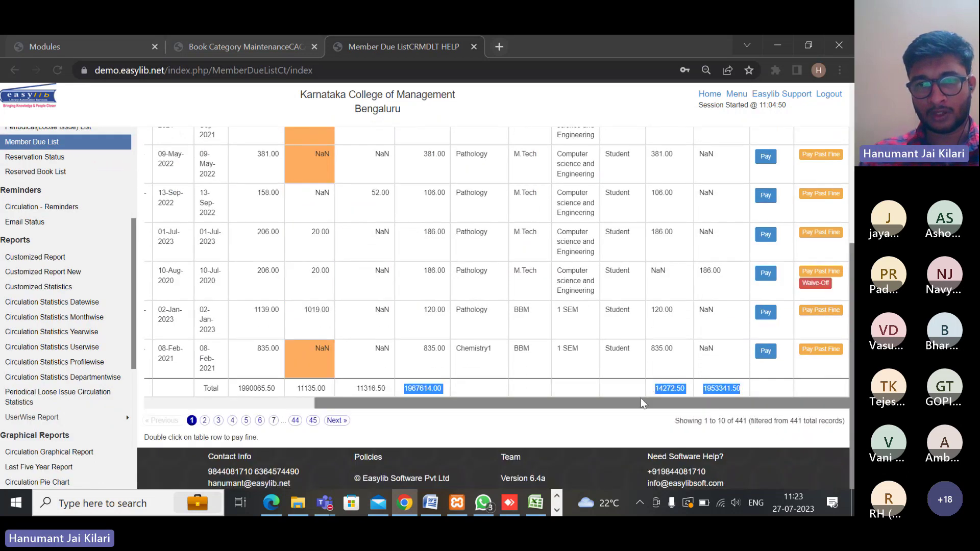
pyautogui.moveTo(641, 403); pyautogui.dragTo(460, 403)
pyautogui.scroll(2, 433, 308)
pyautogui.scroll(-2, 433, 308)
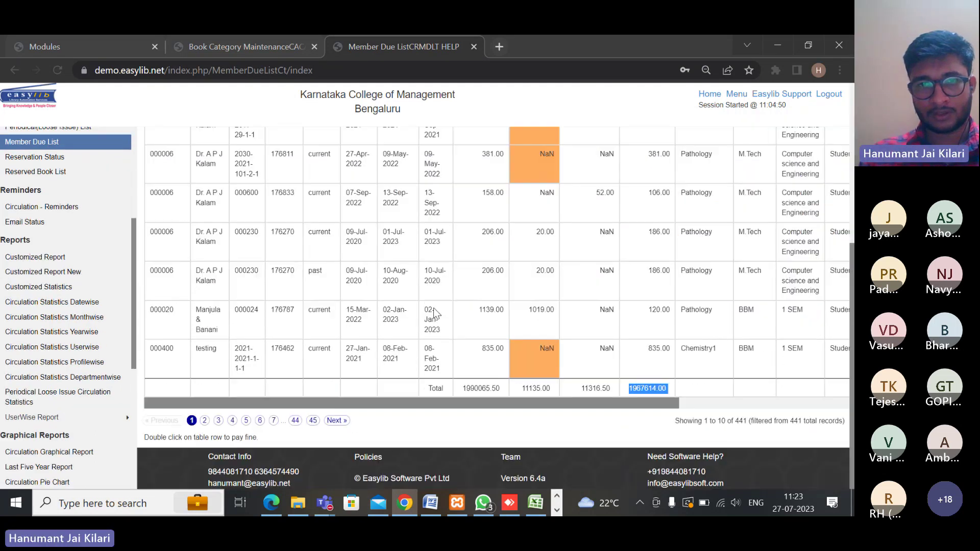
# Open the member's Due Payment form, select transaction 176270 for accession 000230, and enter receipt 125
pyautogui.doubleClick(397, 290)
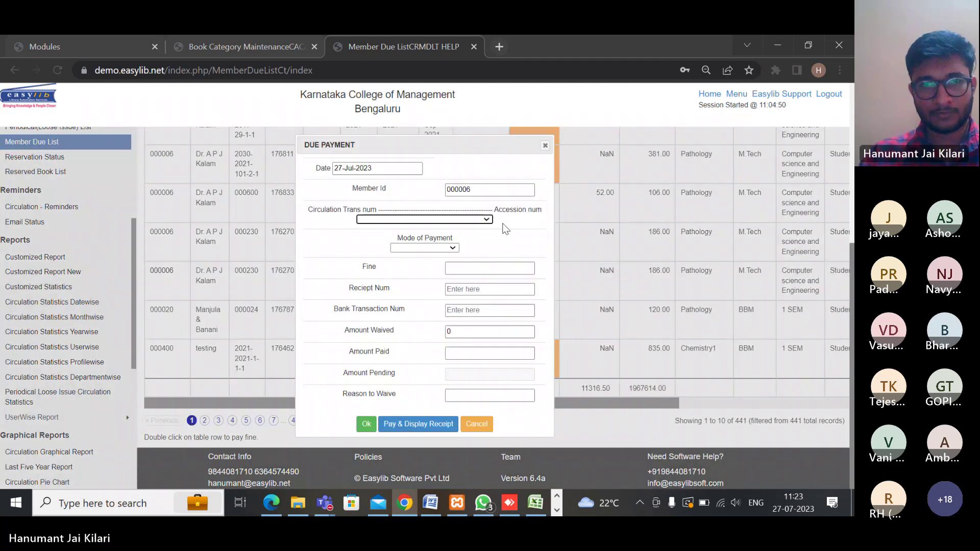
pyautogui.click(485, 220)
pyautogui.click(473, 245)
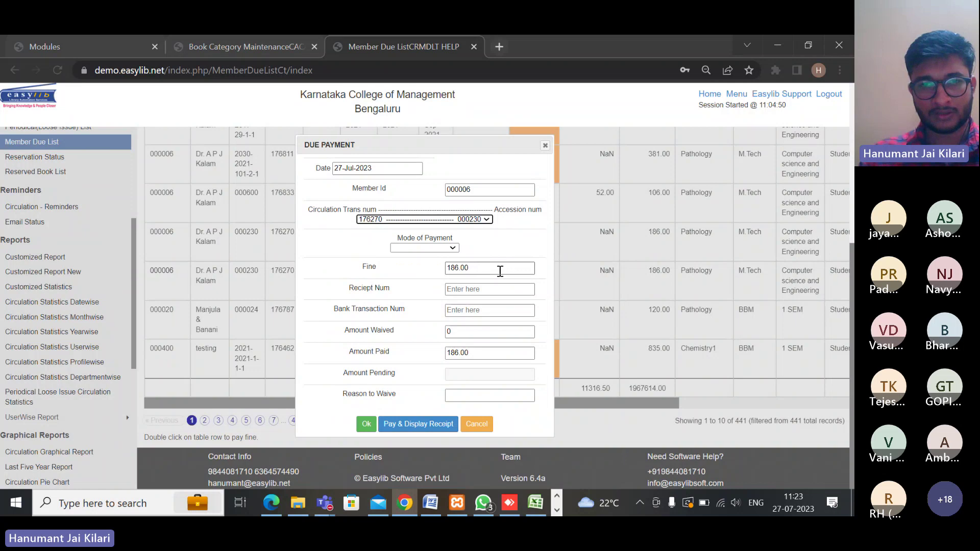
pyautogui.click(478, 289)
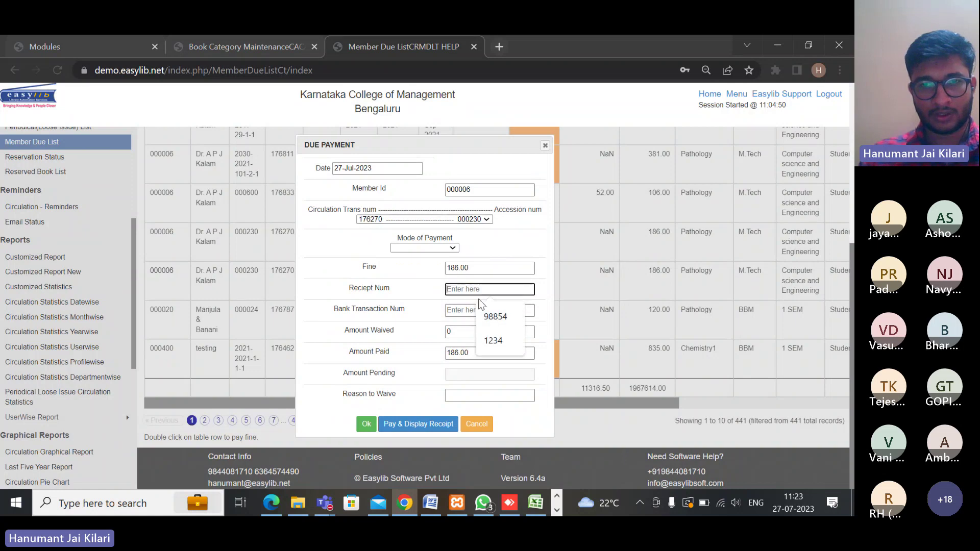
pyautogui.write('12')
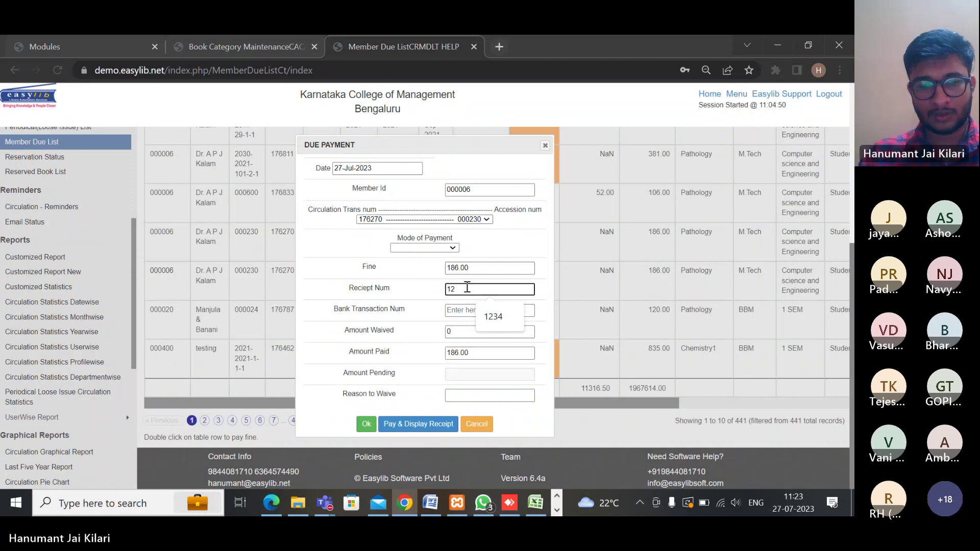
pyautogui.write('5')
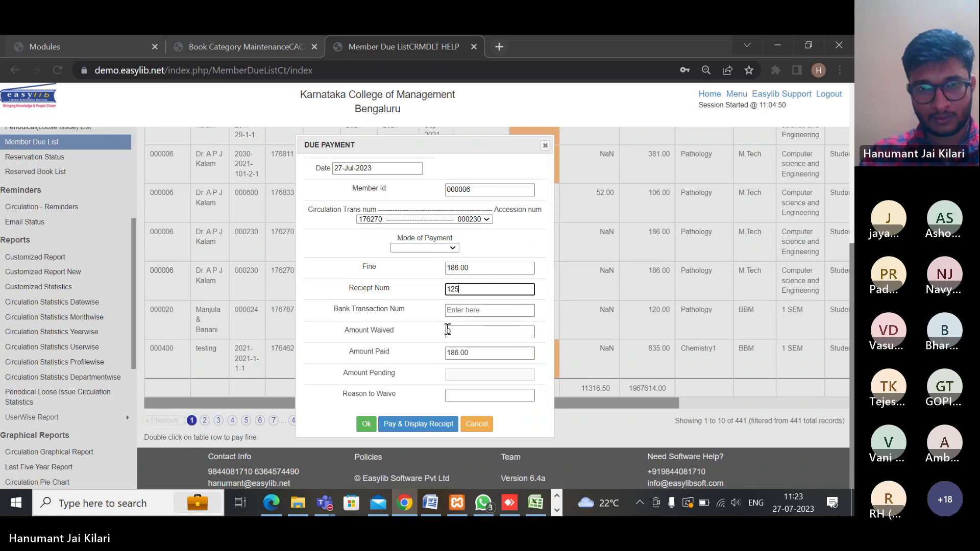
# Waive 100 of the 186.00 fine with reason test and submit, leaving 86.00 due
pyautogui.doubleClick(487, 353)
pyautogui.press('BackSpace')
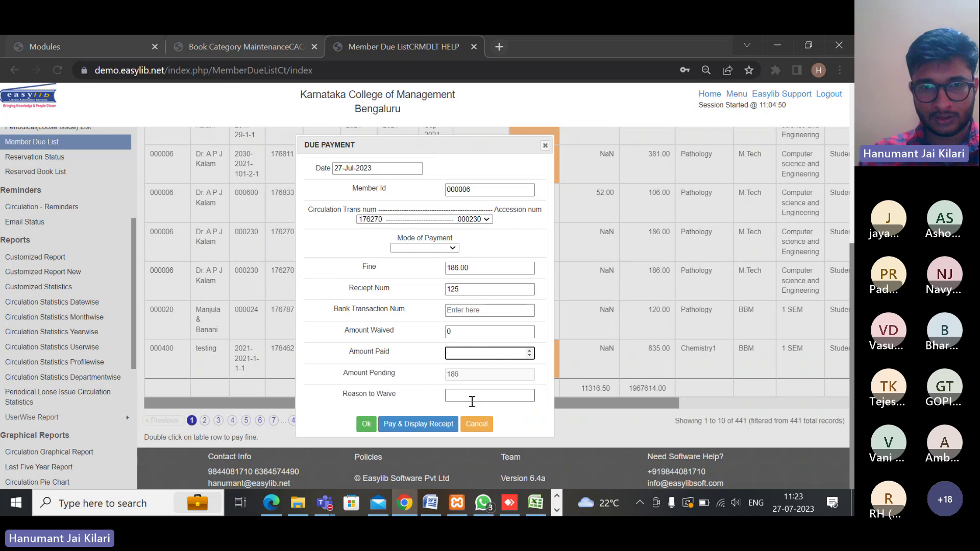
pyautogui.click(463, 397)
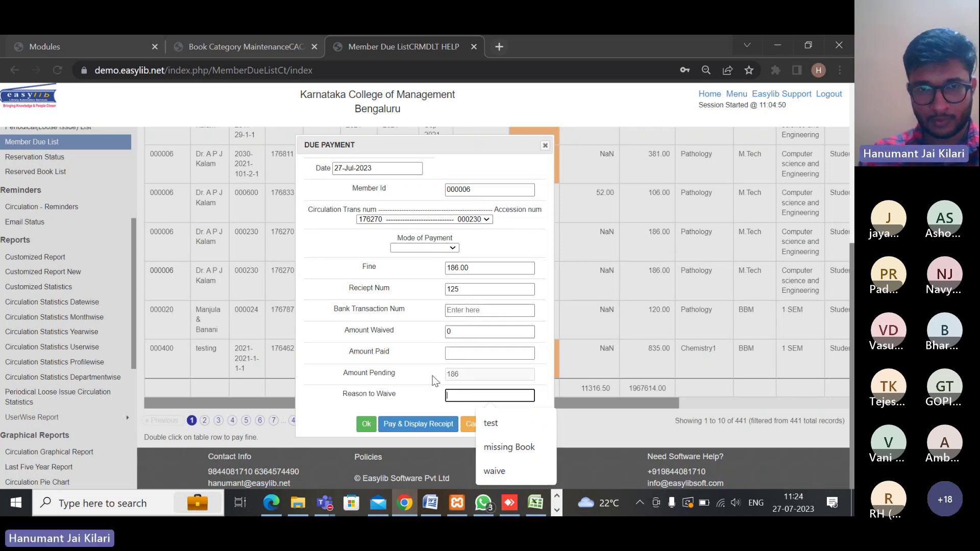
pyautogui.click(464, 332)
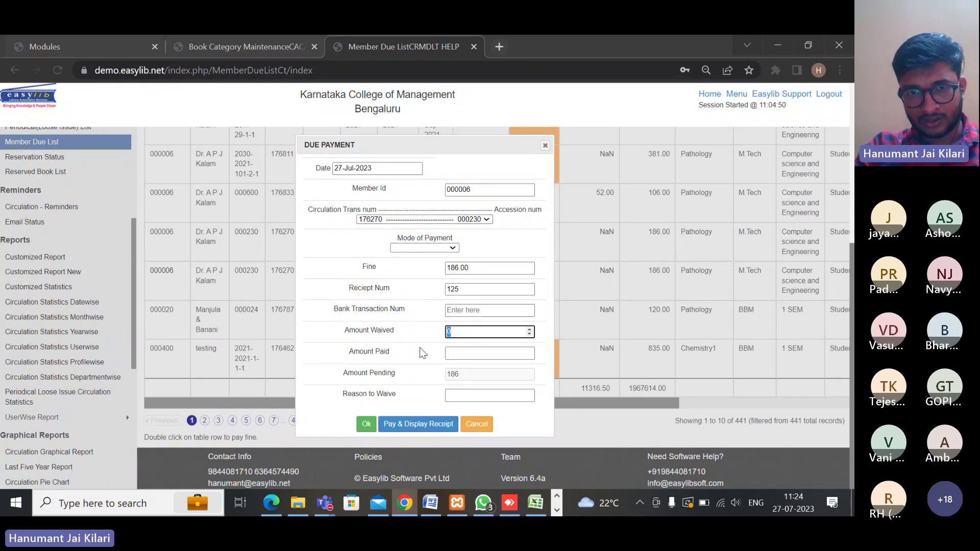
pyautogui.write('100')
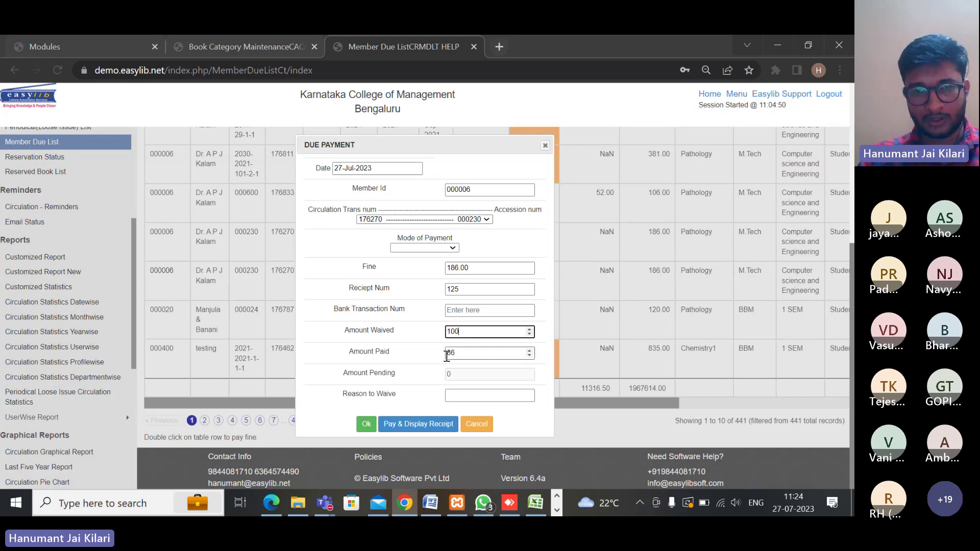
pyautogui.moveTo(466, 352); pyautogui.dragTo(449, 354)
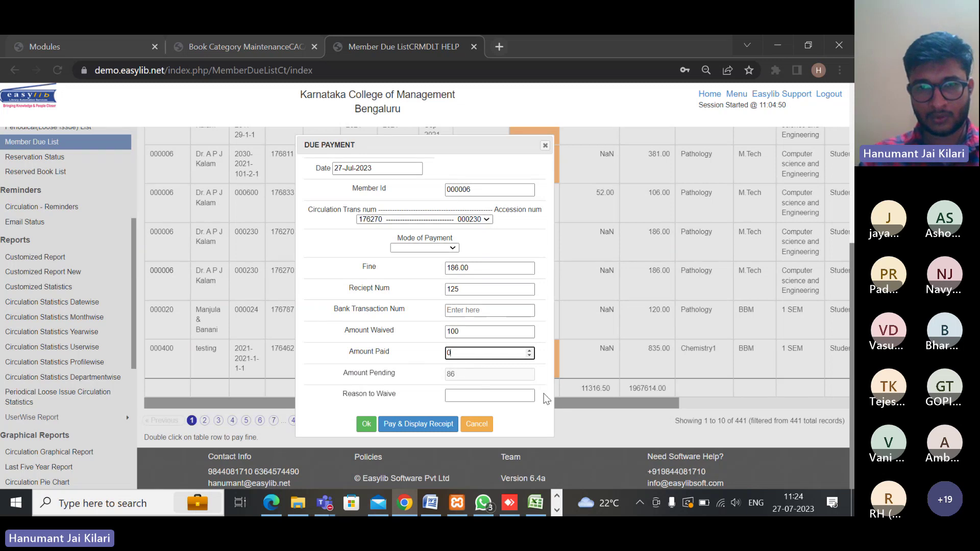
pyautogui.click(493, 397)
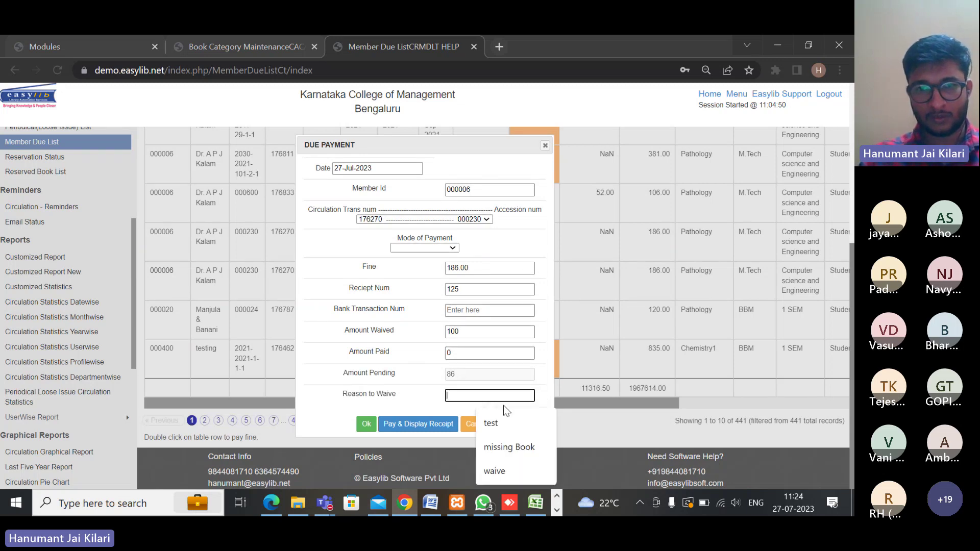
pyautogui.click(491, 423)
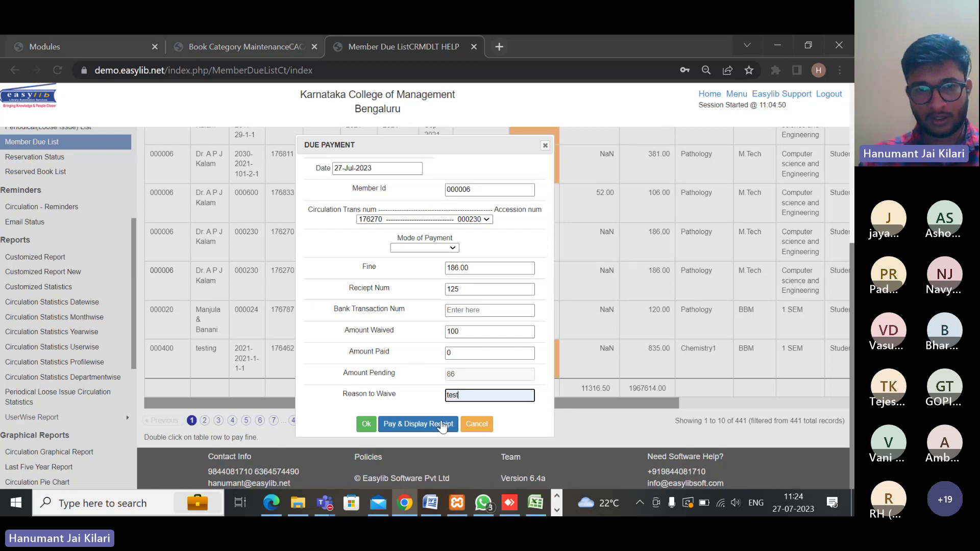
pyautogui.click(371, 427)
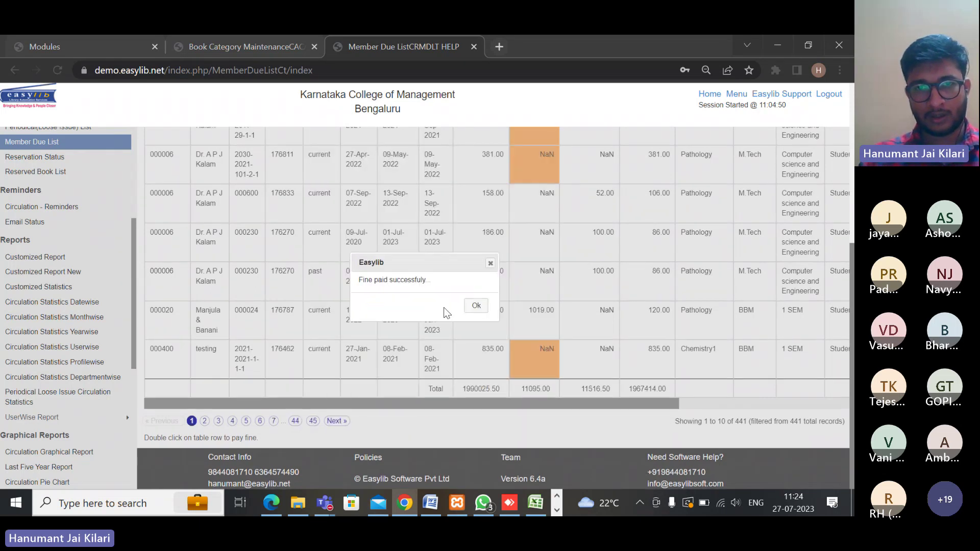
pyautogui.click(476, 306)
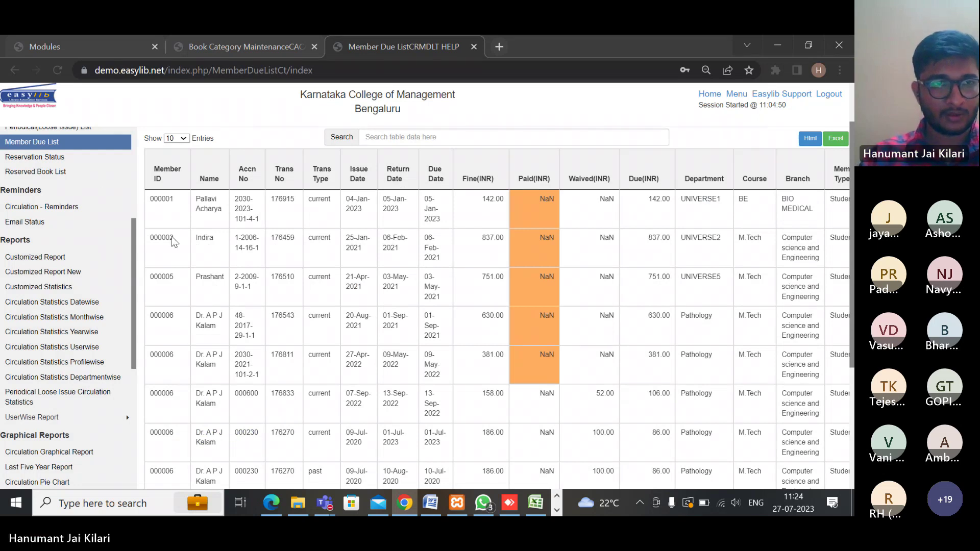
# List current reservations on the Reservation Status page, which shows no records found
pyautogui.scroll(2, 123, 239)
pyautogui.scroll(3, 99, 221)
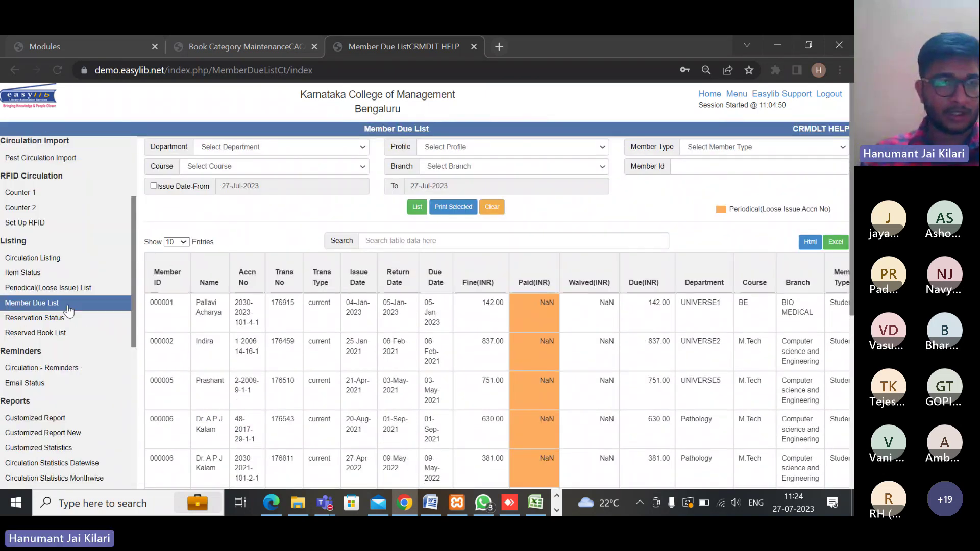
pyautogui.click(40, 319)
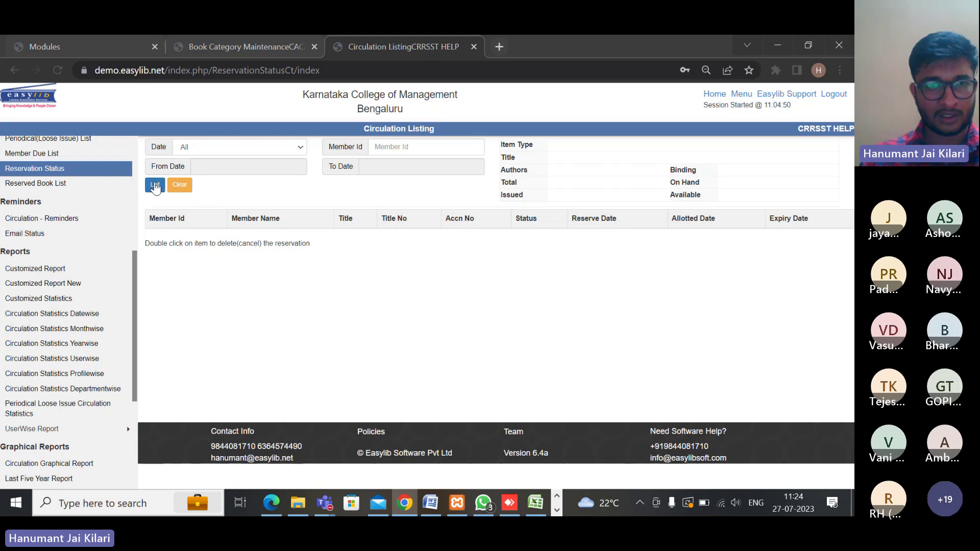
pyautogui.click(156, 185)
pyautogui.click(478, 306)
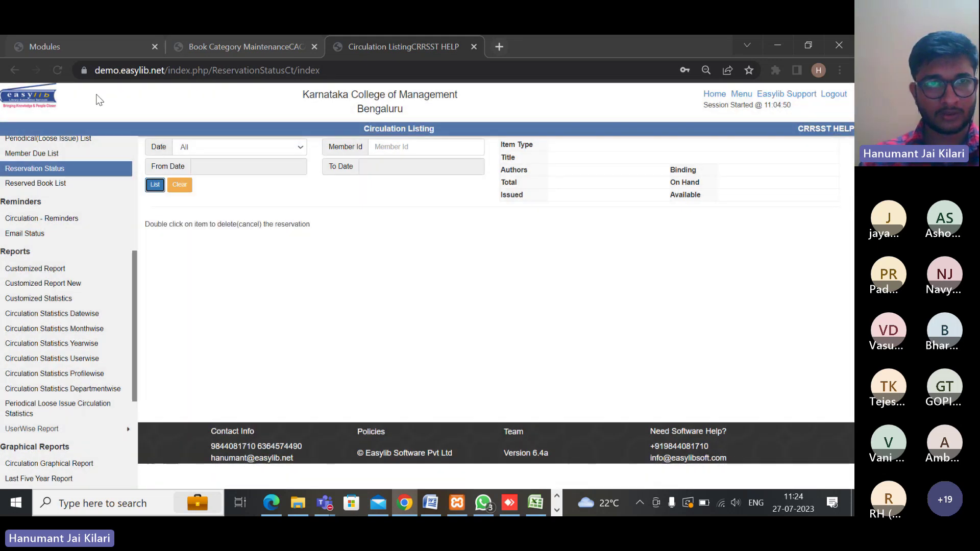
# Search the library catalogue for 'anatomy' and open the Ross and Wilson Anatomy and Physiology details
pyautogui.click(237, 47)
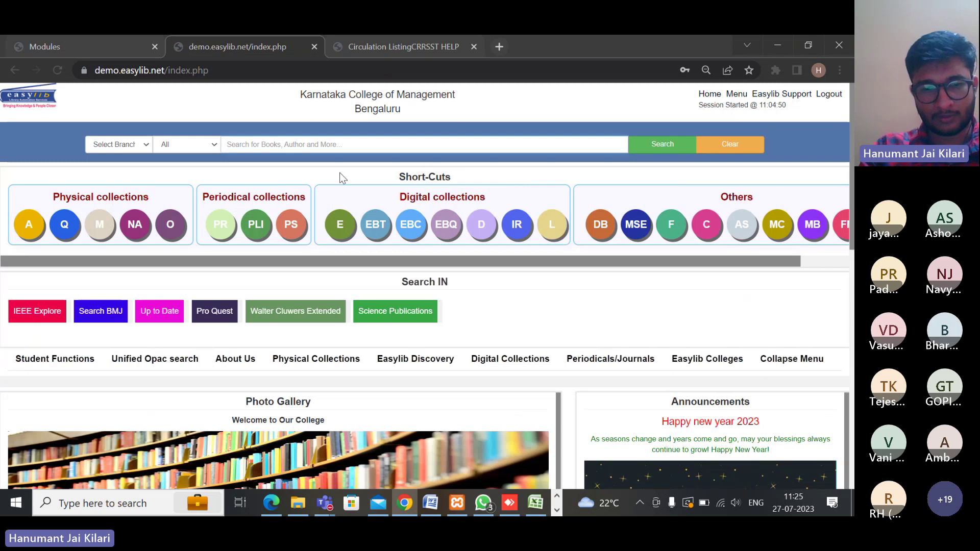
pyautogui.write('an')
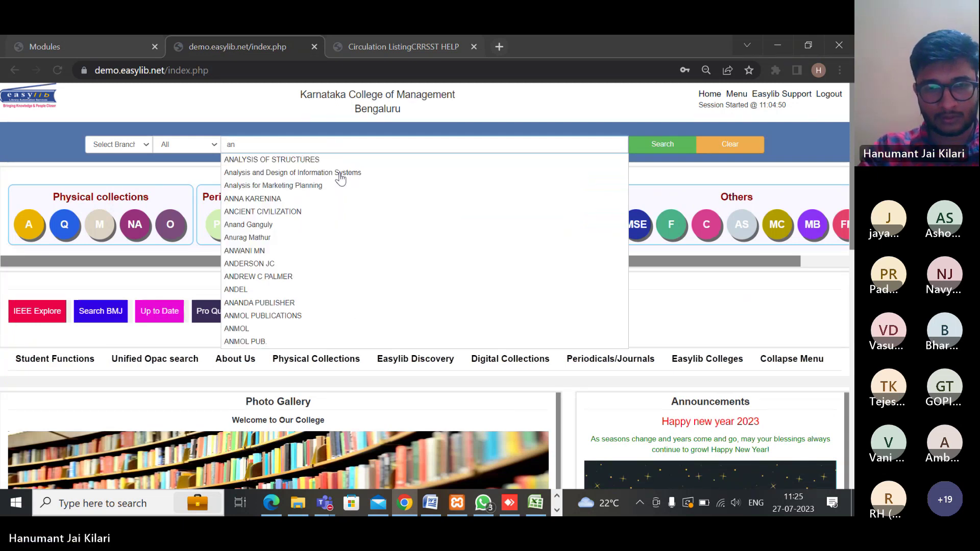
pyautogui.write('at')
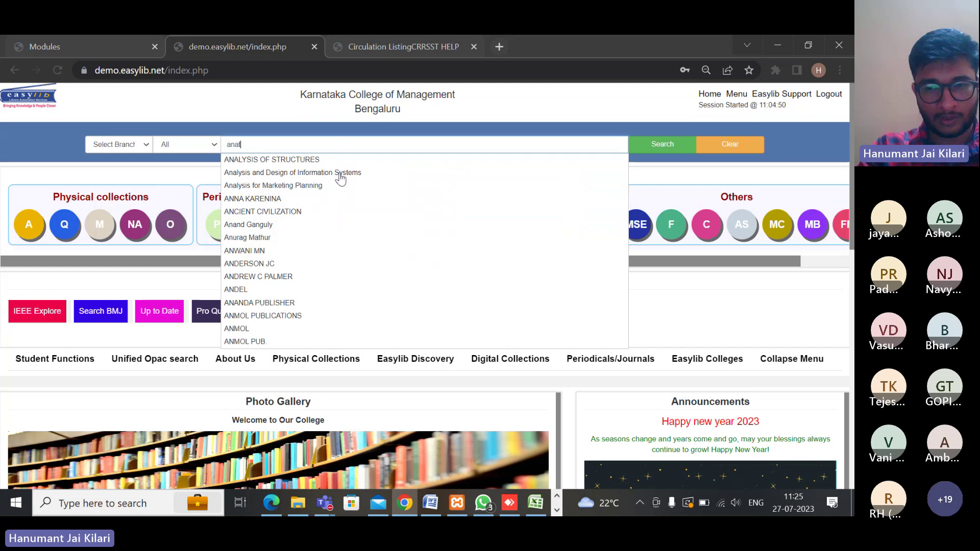
pyautogui.write('omy')
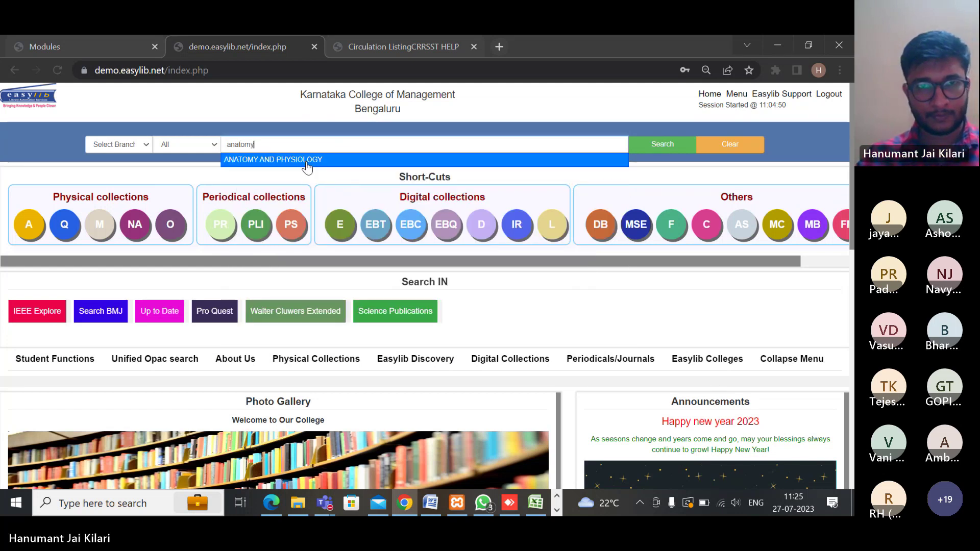
pyautogui.click(306, 161)
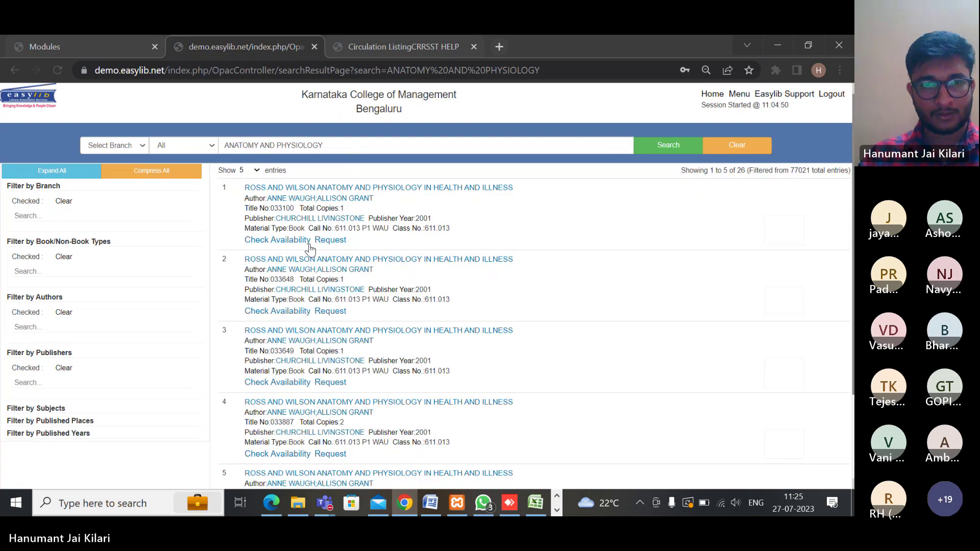
pyautogui.click(392, 192)
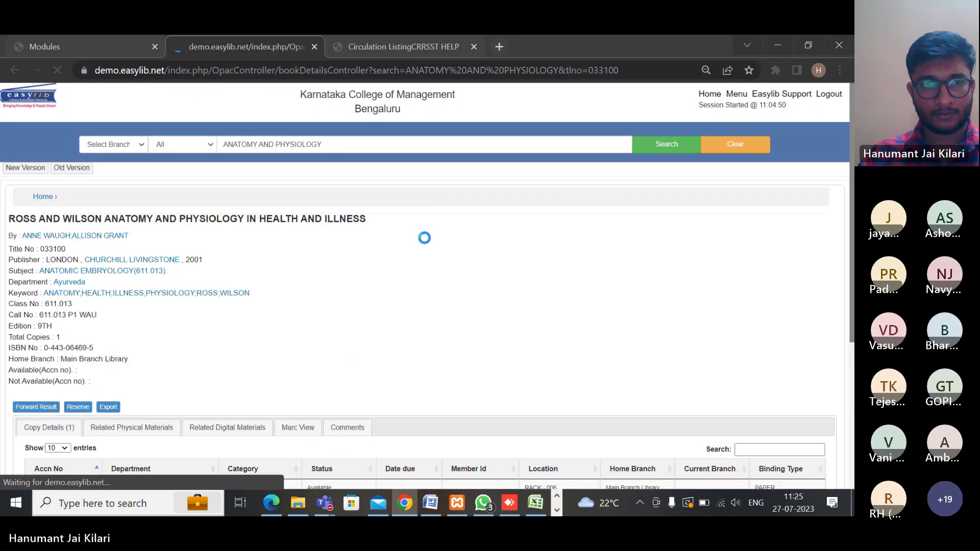
# Place a reservation on title 033100 by entering the member's ID
pyautogui.click(80, 407)
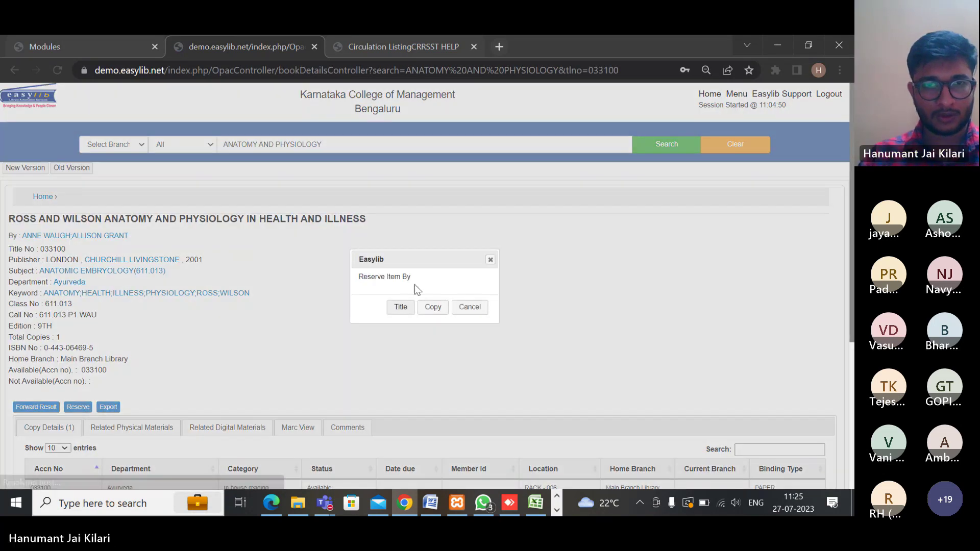
pyautogui.click(404, 310)
pyautogui.click(435, 309)
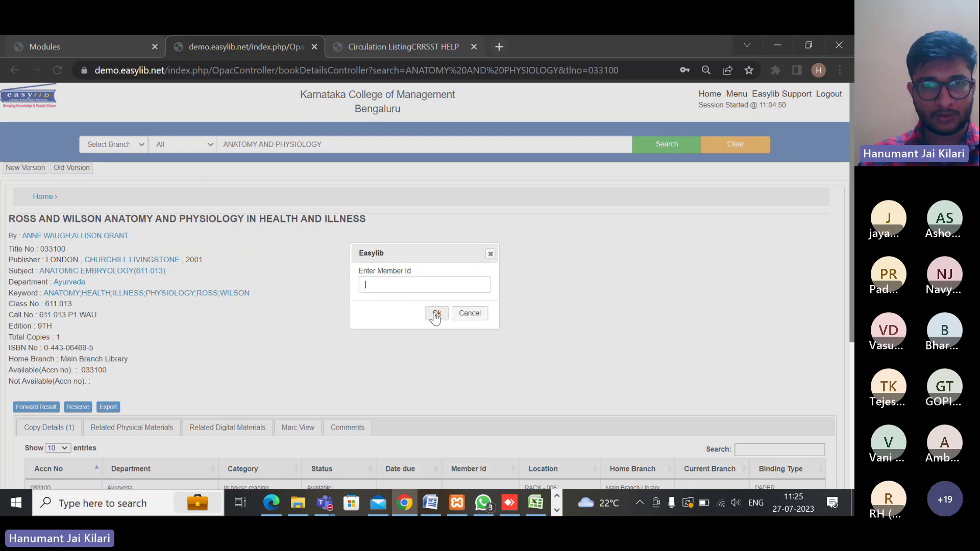
pyautogui.press('Return')
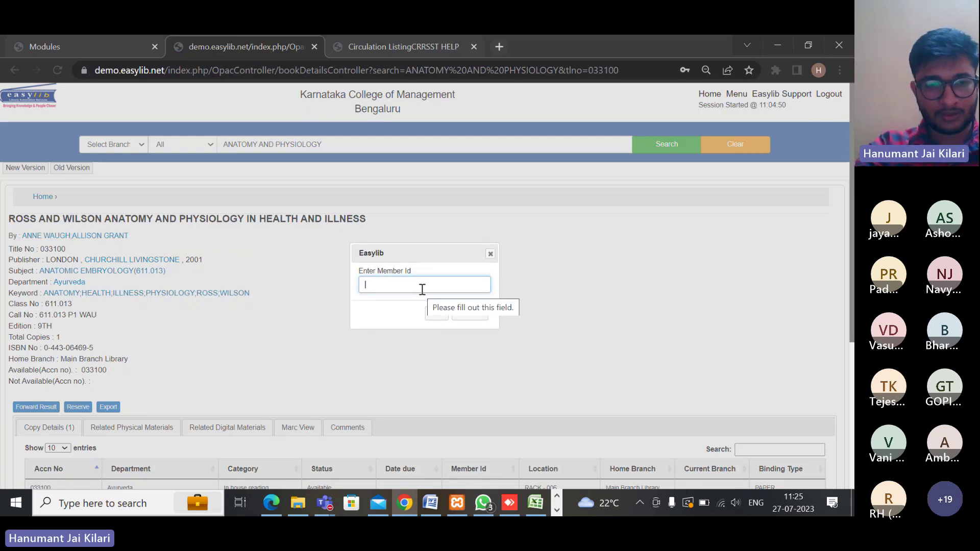
pyautogui.write('21ead')
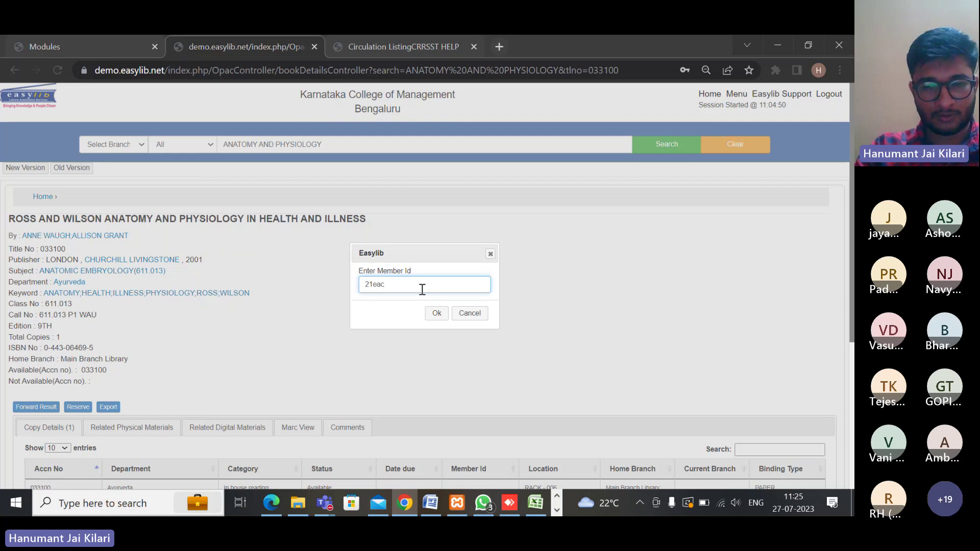
pyautogui.write('014')
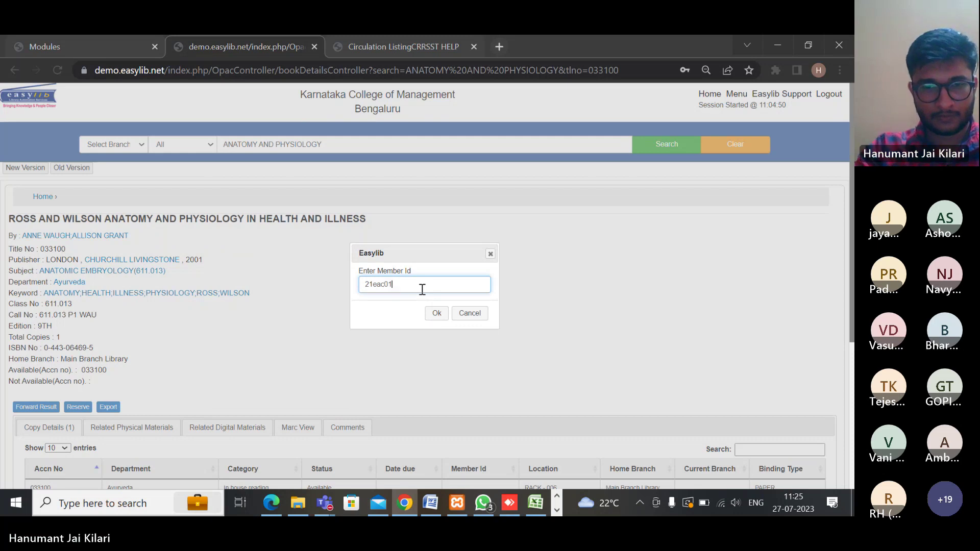
pyautogui.click(436, 313)
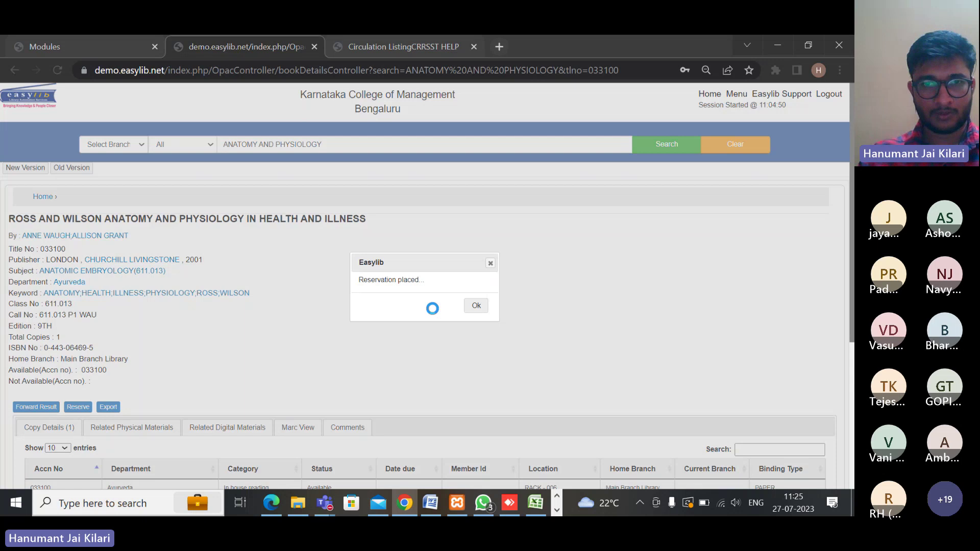
pyautogui.click(480, 306)
# List current reservations and view the Ross and Wilson book's Allotted reservation, expiring 29 Jul 2023
pyautogui.click(403, 47)
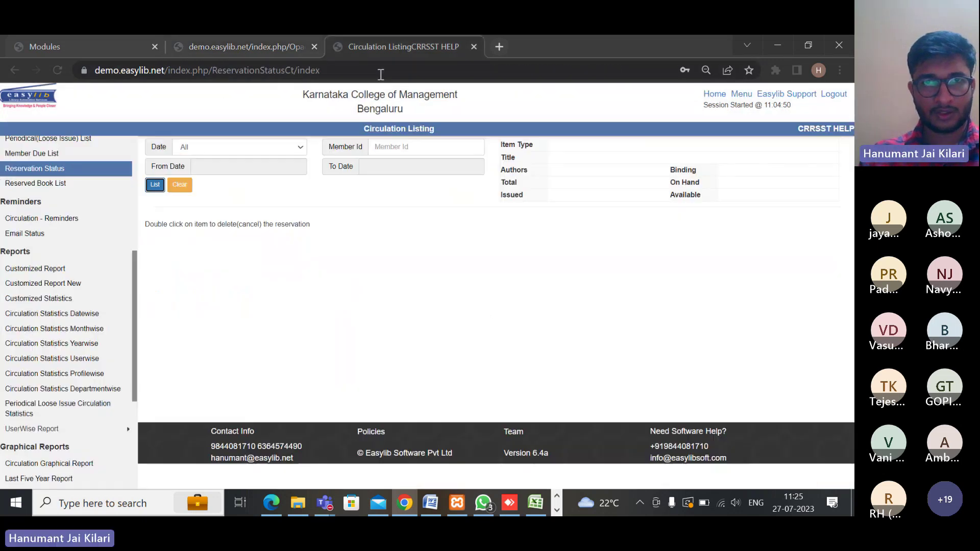
pyautogui.click(38, 171)
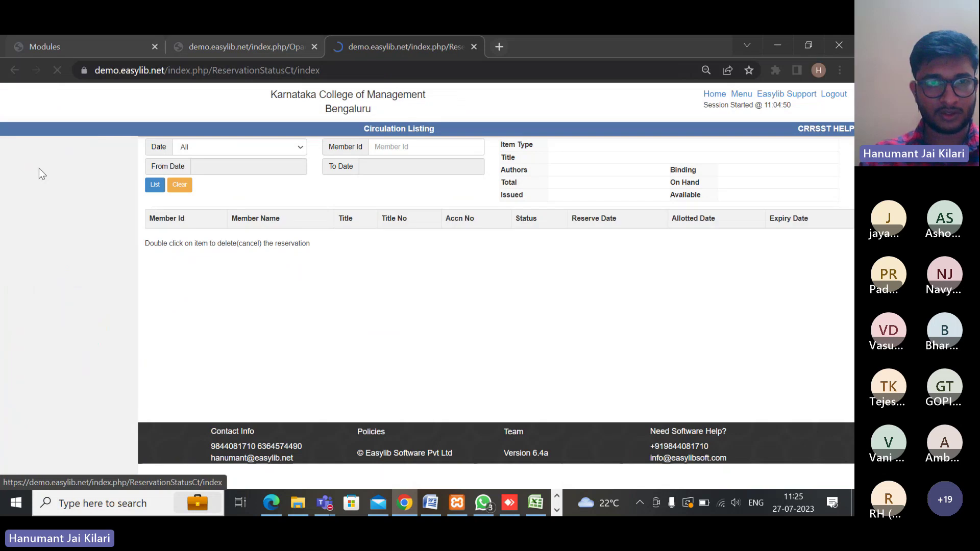
pyautogui.click(154, 185)
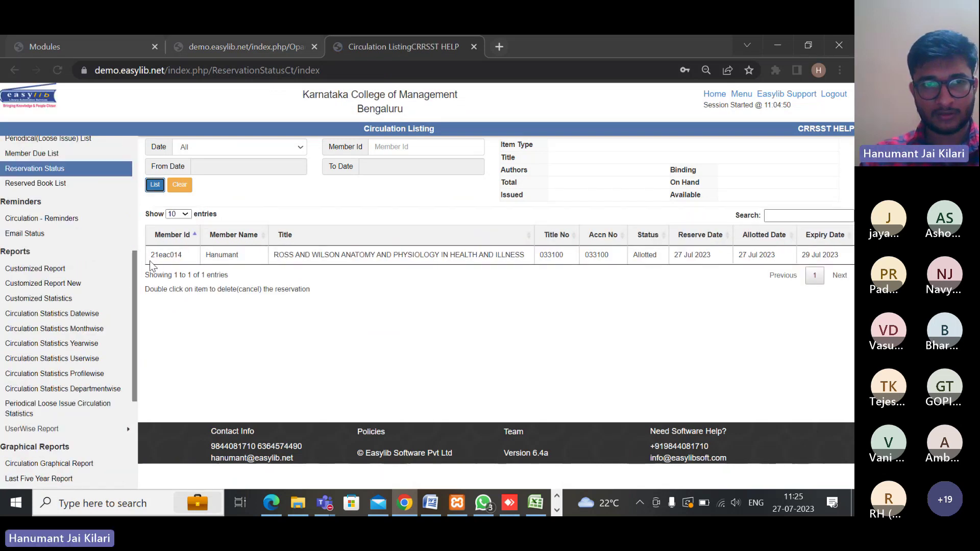
pyautogui.moveTo(154, 263); pyautogui.dragTo(330, 272)
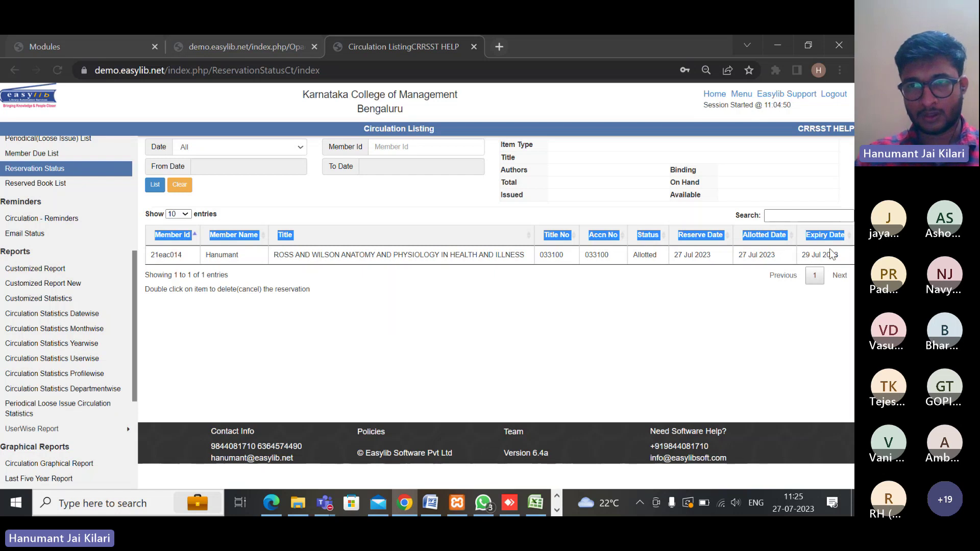
pyautogui.click(753, 255)
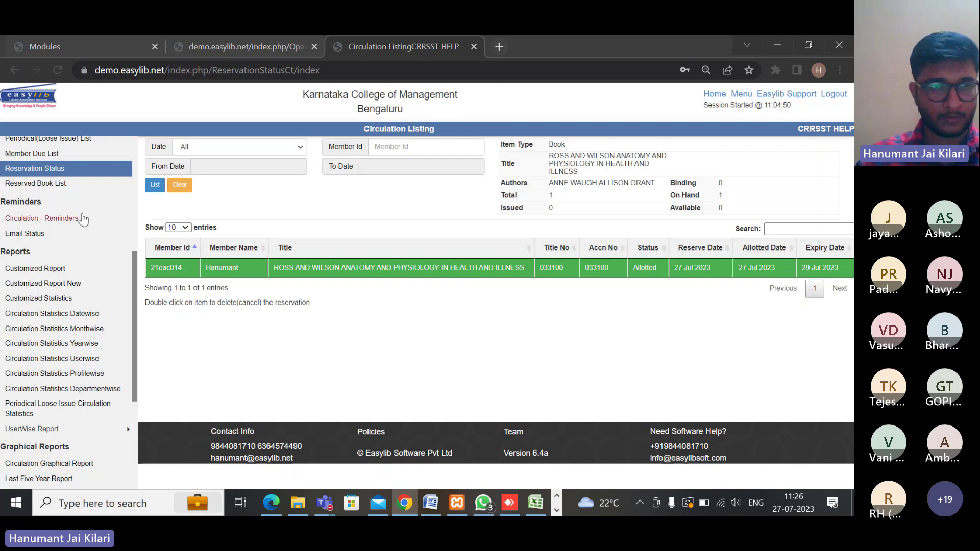
pyautogui.scroll(-1, 66, 215)
pyautogui.scroll(2, 56, 245)
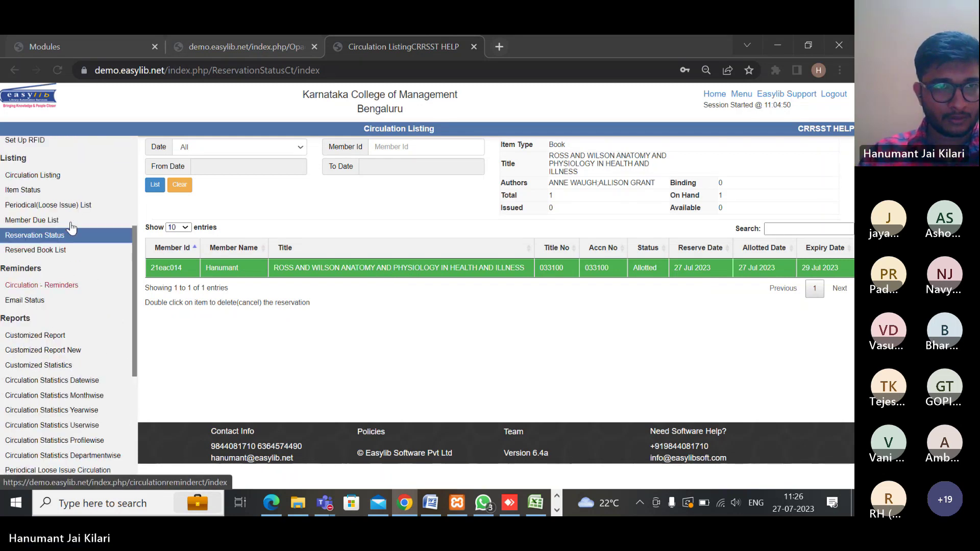
# Extend the Ross and Wilson reservation's expiry date to 31 Jul 2023 in the Reserved Book List
pyautogui.click(53, 253)
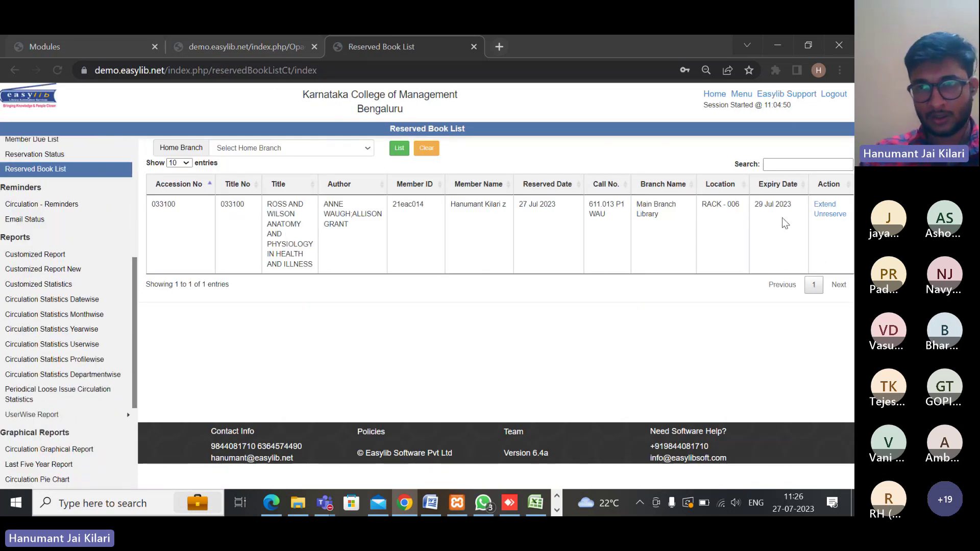
pyautogui.click(829, 207)
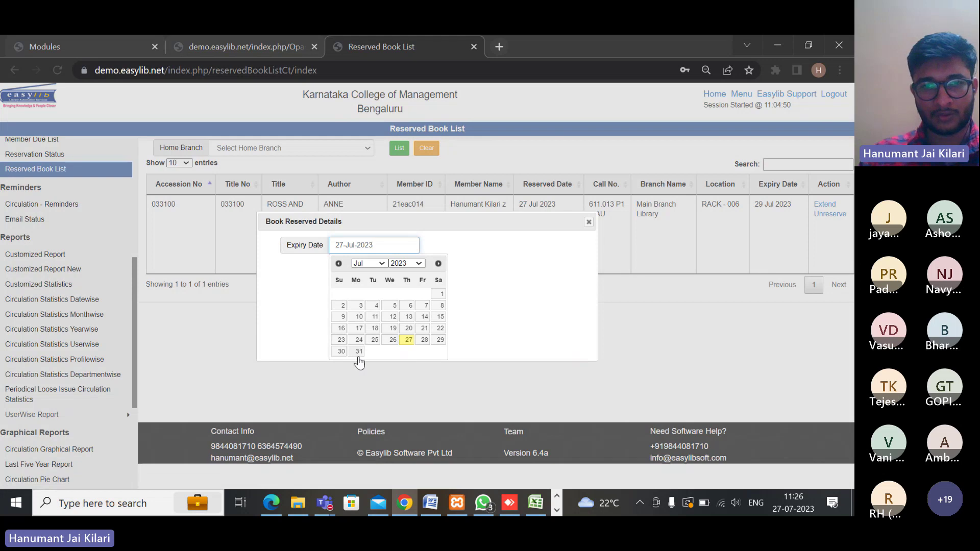
pyautogui.click(358, 352)
pyautogui.click(428, 286)
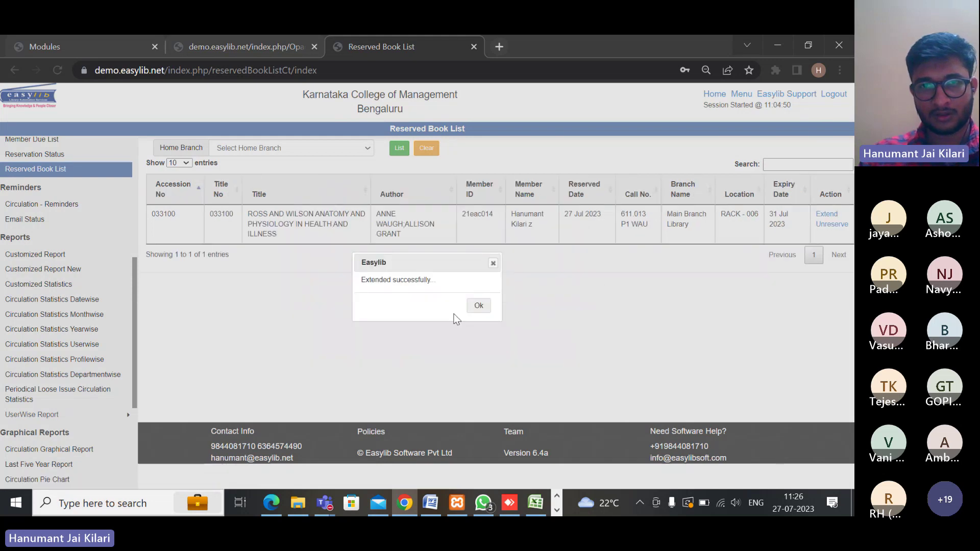
pyautogui.click(477, 306)
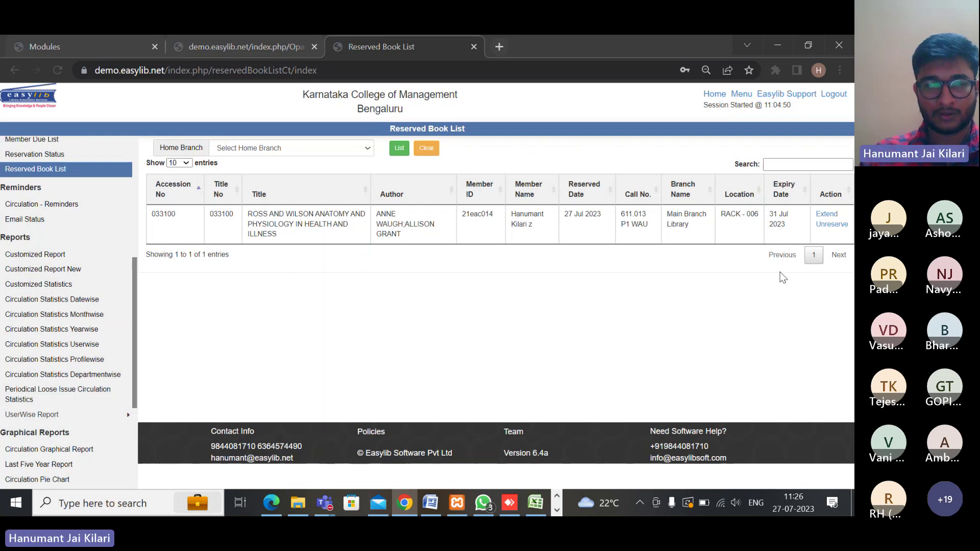
# Unreserve the Ross and Wilson book so the Reserved Book List is empty
pyautogui.click(832, 224)
pyautogui.click(497, 148)
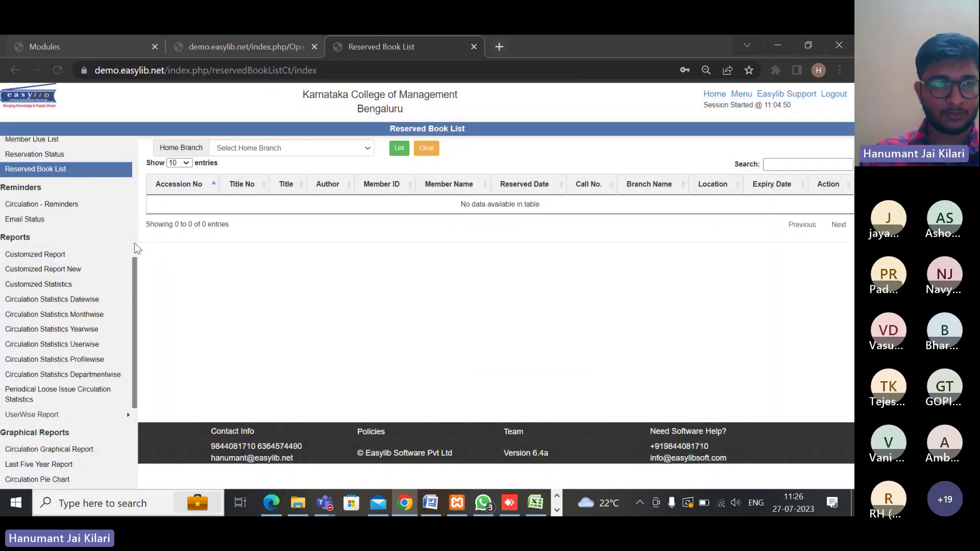
pyautogui.scroll(-3, 81, 284)
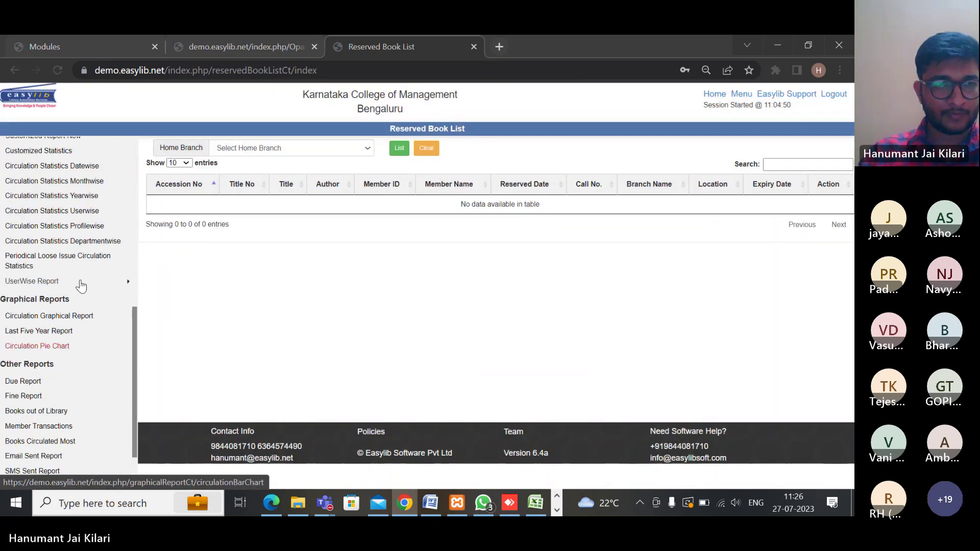
pyautogui.scroll(3, 80, 284)
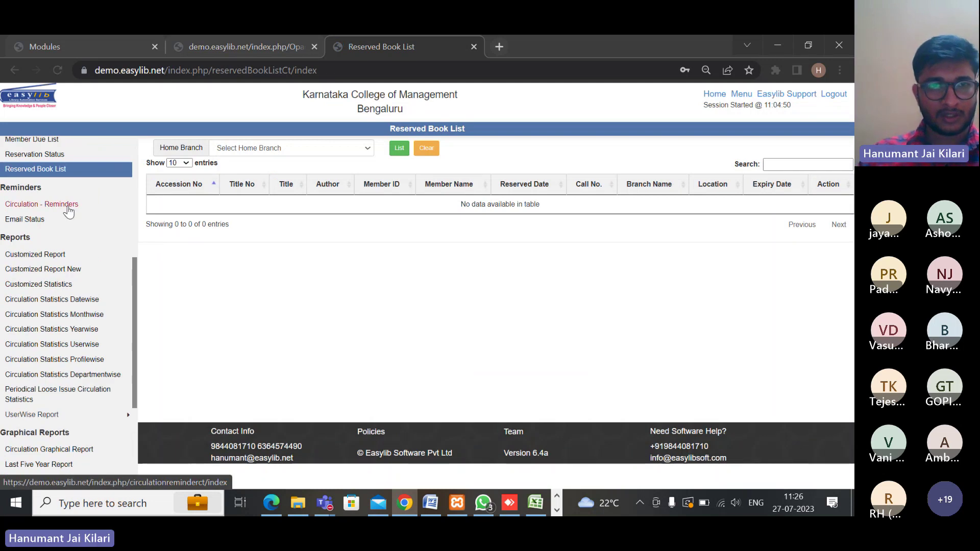
# List members with dues in Circulation Reminders and select the first due entries
pyautogui.click(67, 207)
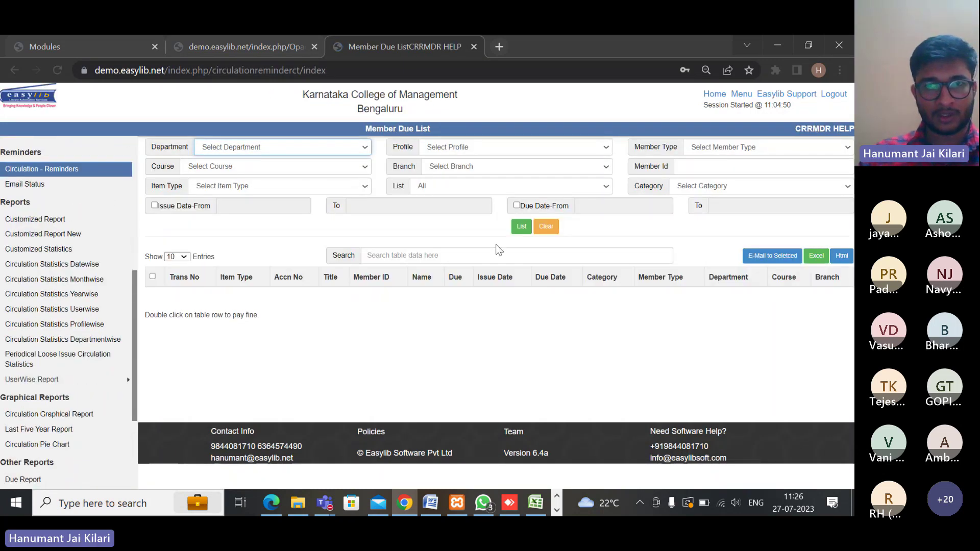
pyautogui.click(521, 226)
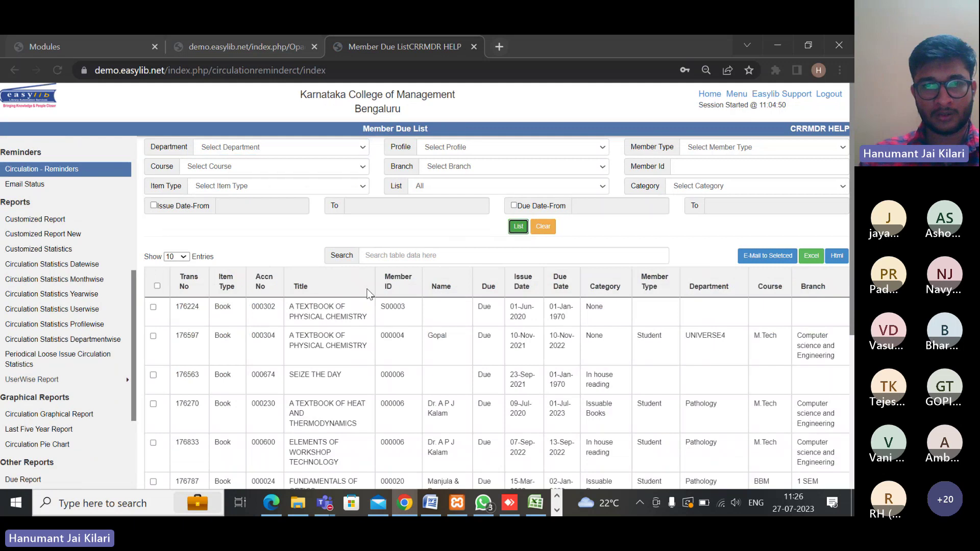
pyautogui.click(159, 320)
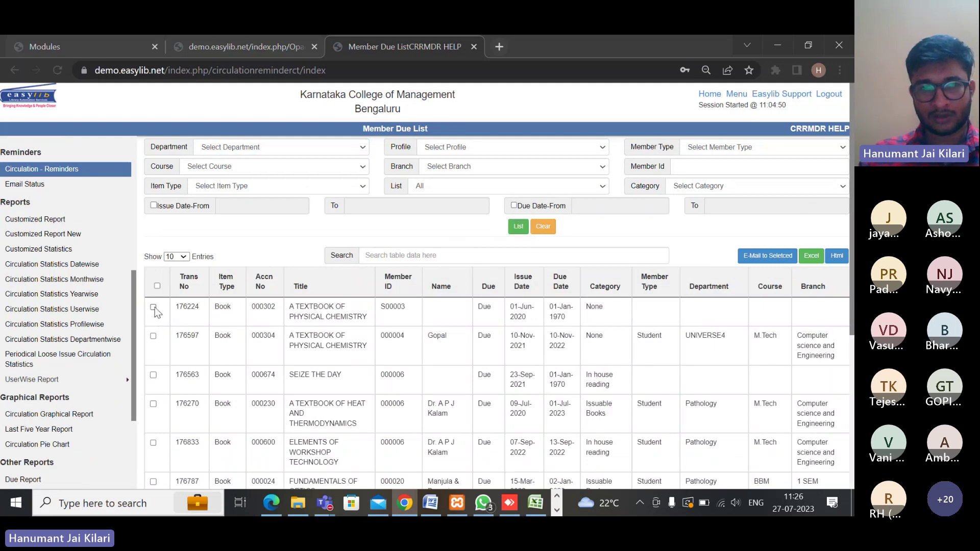
pyautogui.click(153, 336)
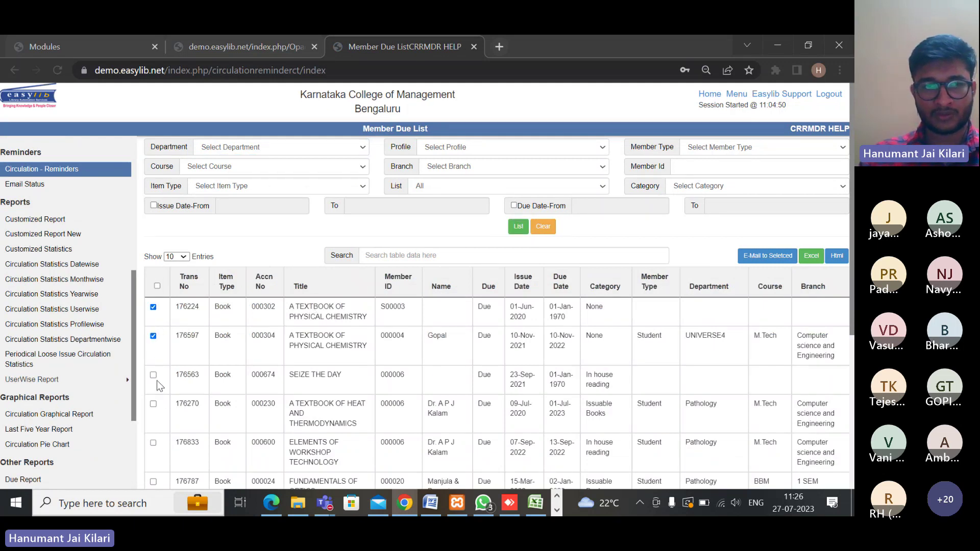
# E-mail reminders to the selected members and dismiss the Email Sent alert
pyautogui.click(759, 260)
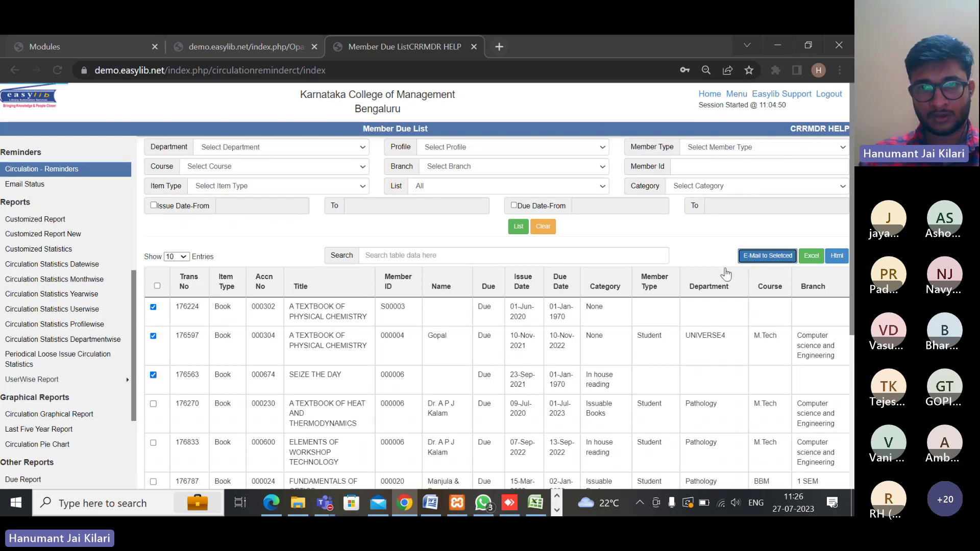
pyautogui.click(544, 145)
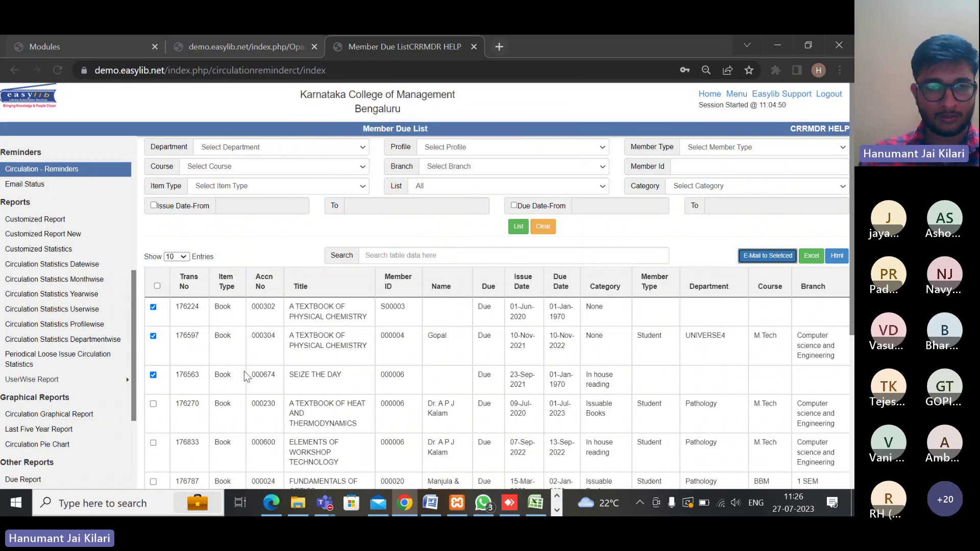
pyautogui.click(657, 238)
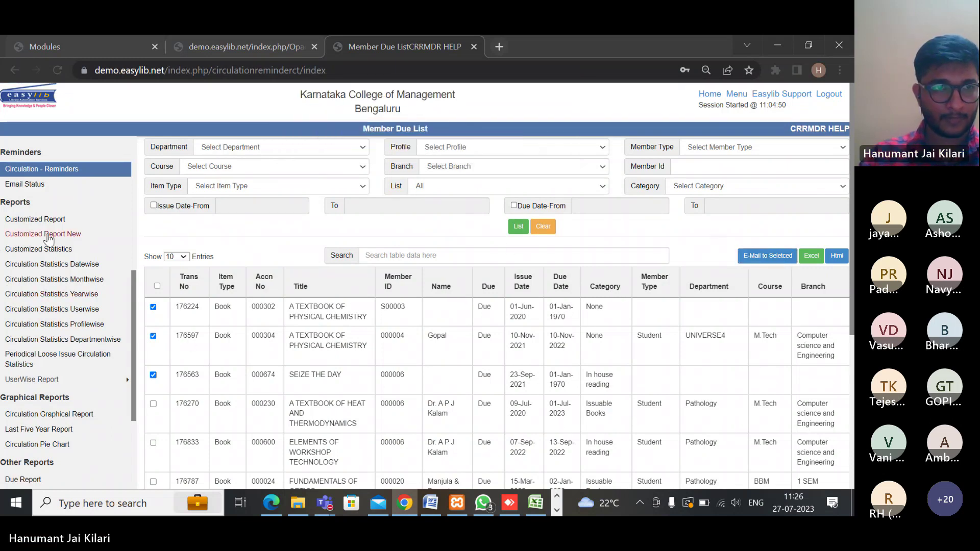
pyautogui.scroll(-3, 54, 250)
pyautogui.scroll(3, 55, 253)
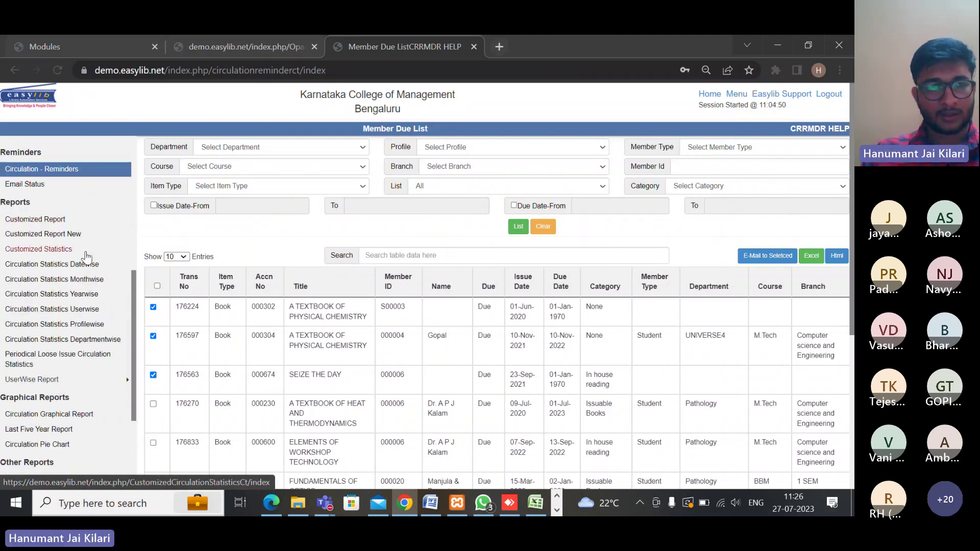
pyautogui.scroll(-1, 86, 255)
pyautogui.scroll(2, 87, 256)
pyautogui.scroll(2, 86, 258)
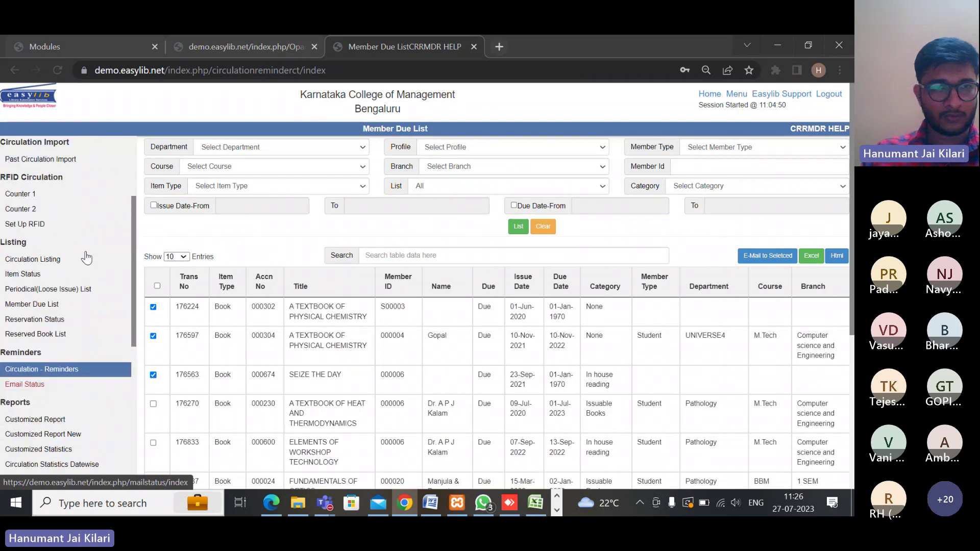
pyautogui.scroll(-4, 86, 258)
pyautogui.scroll(1, 87, 258)
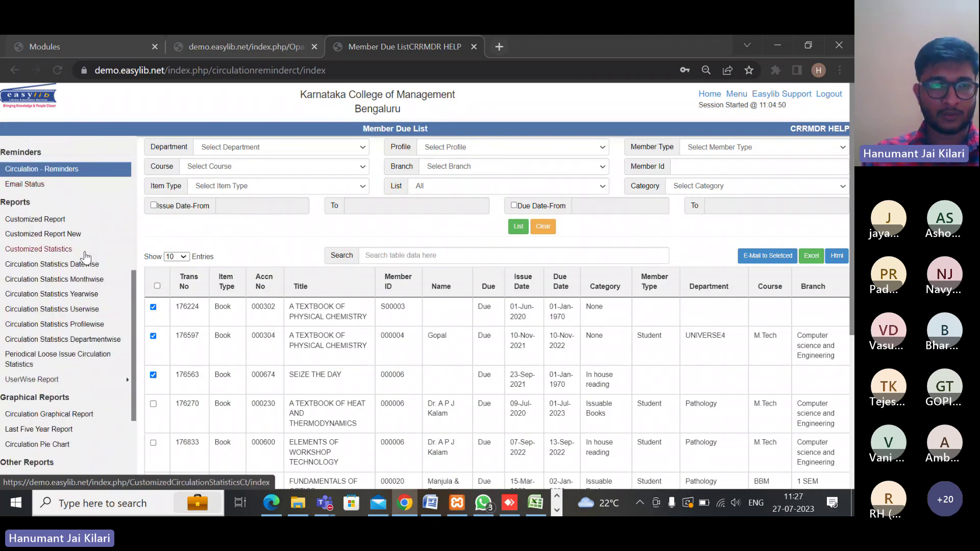
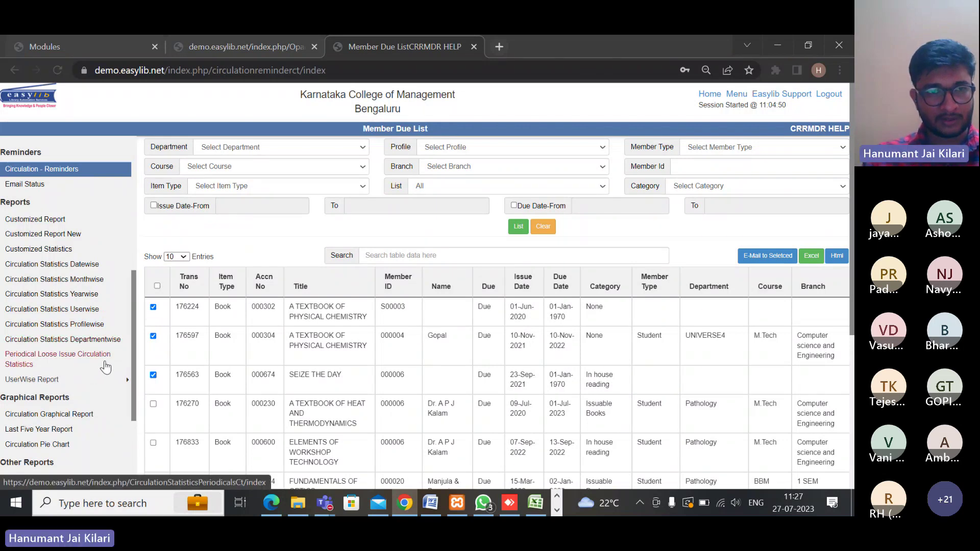
# Open the Customized Report – Circulation page from the Reports section of the sidebar
pyautogui.scroll(-3, 105, 366)
pyautogui.scroll(3, 113, 356)
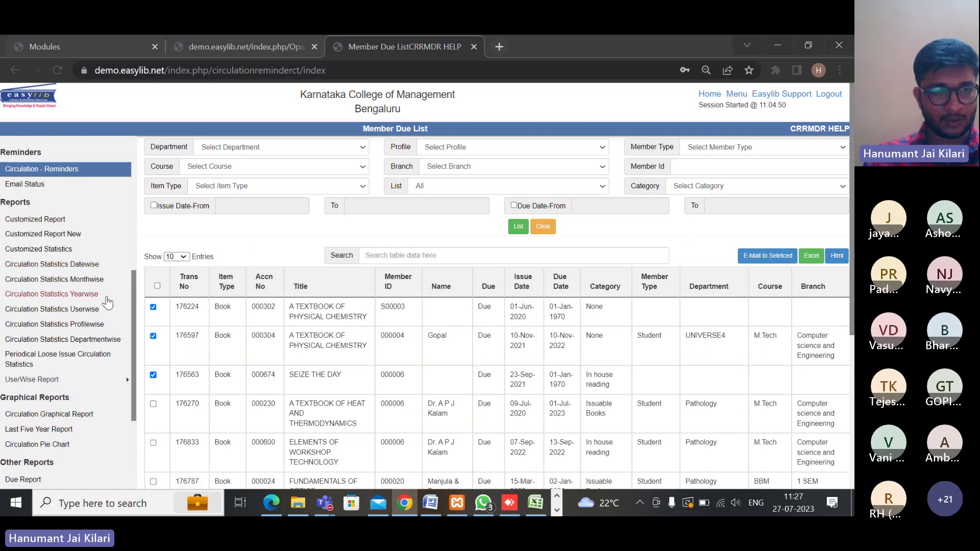
pyautogui.click(21, 219)
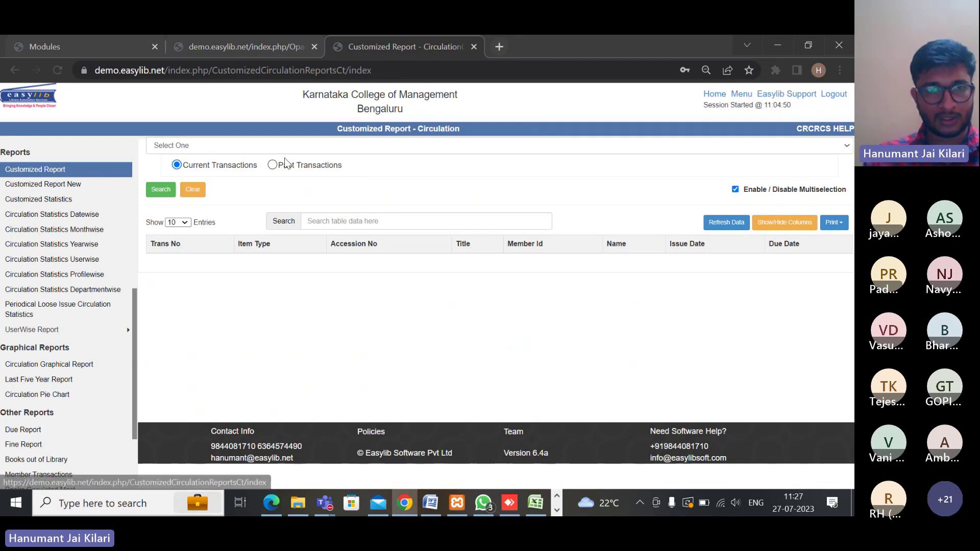
# Filter by Category (Book Bank, exam section, Calico Bound, Fiction Books, In house reading, Issuable Books) and search
pyautogui.click(243, 147)
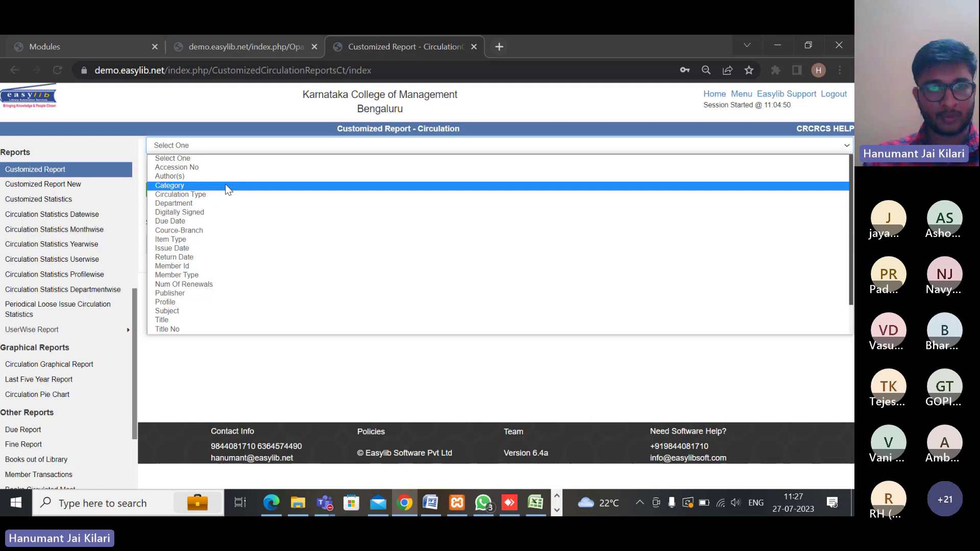
pyautogui.click(195, 187)
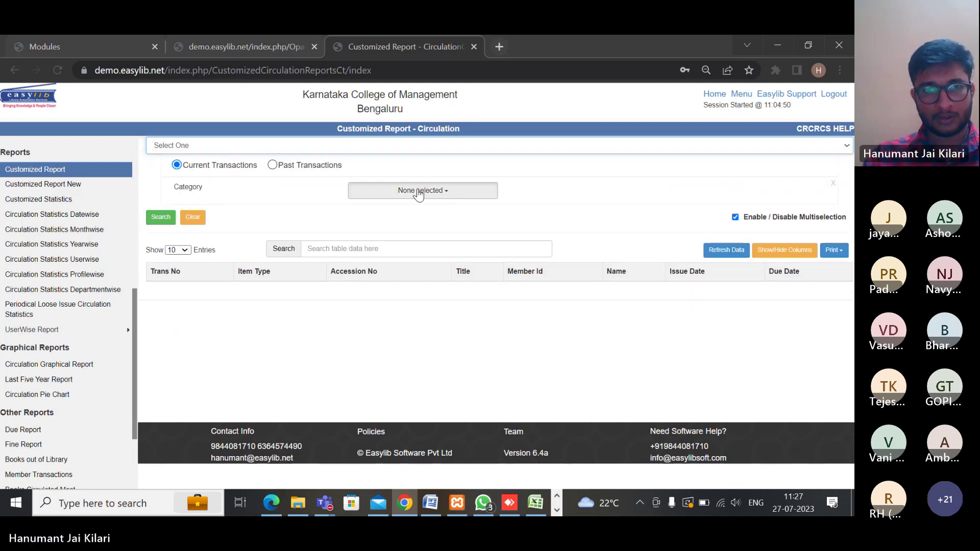
pyautogui.click(416, 191)
pyautogui.click(375, 241)
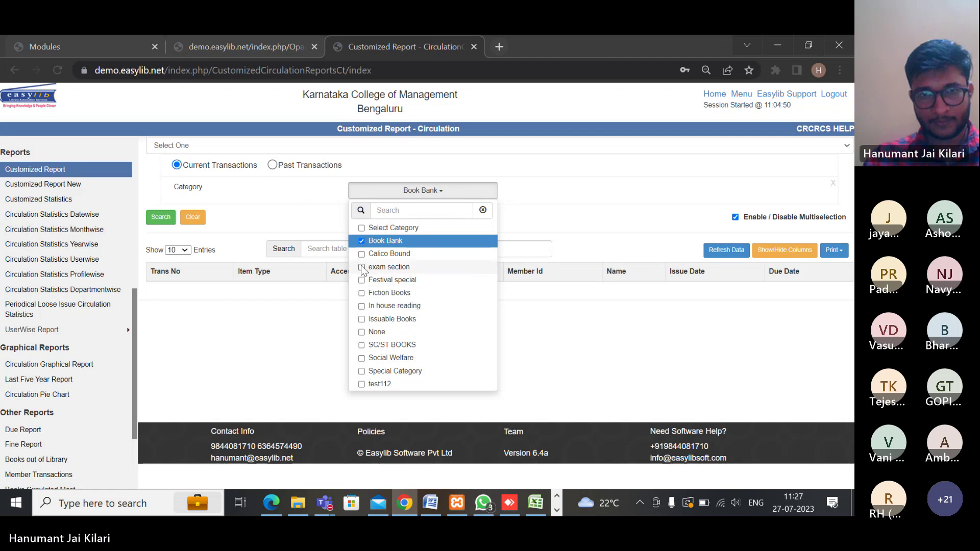
pyautogui.click(362, 266)
pyautogui.click(361, 254)
pyautogui.click(361, 293)
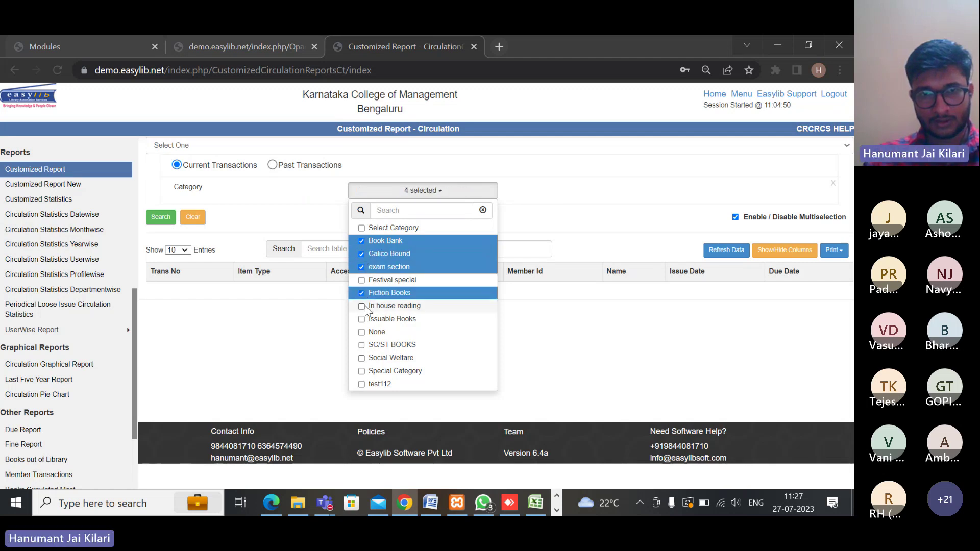
pyautogui.click(362, 306)
pyautogui.click(362, 319)
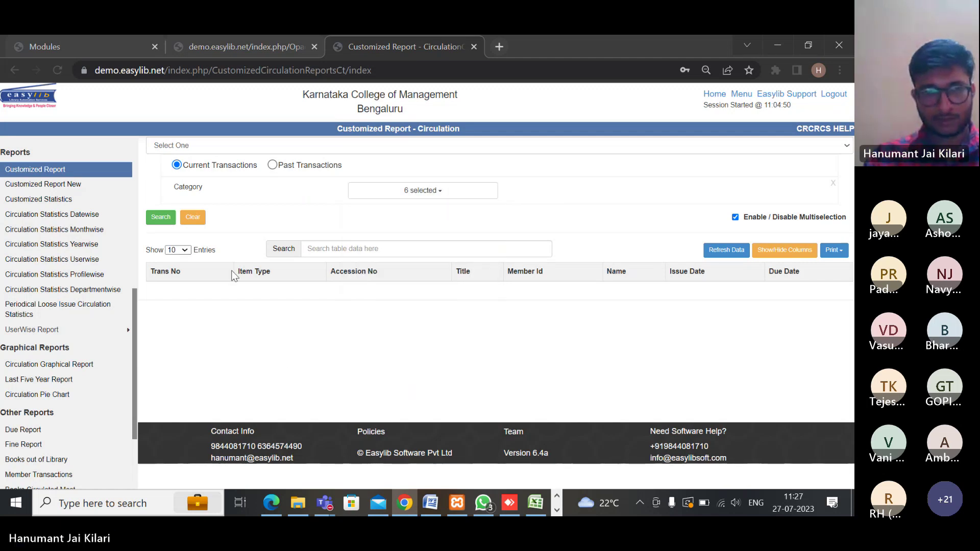
pyautogui.click(164, 220)
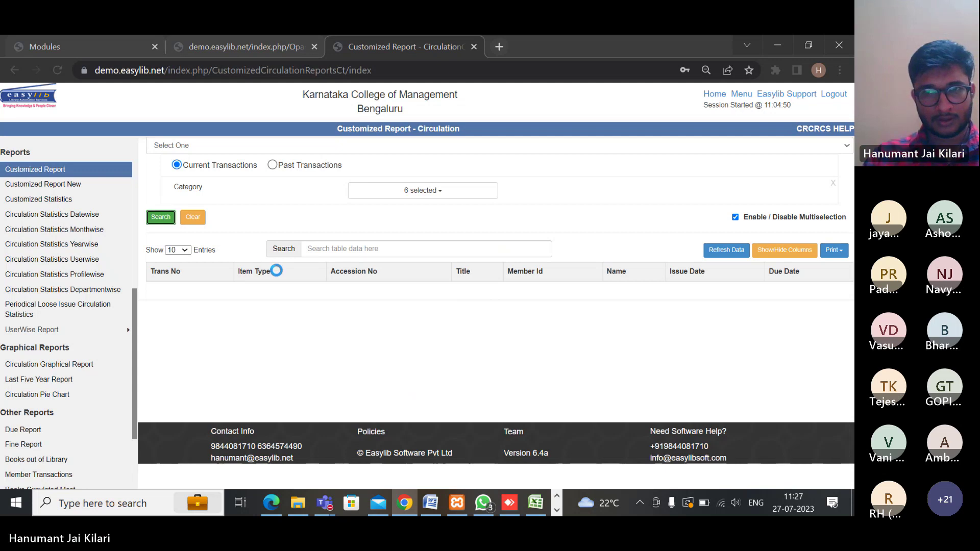
# Show the Profile and Circulation Status columns in the results, then bring up the export formats
pyautogui.scroll(-1, 437, 310)
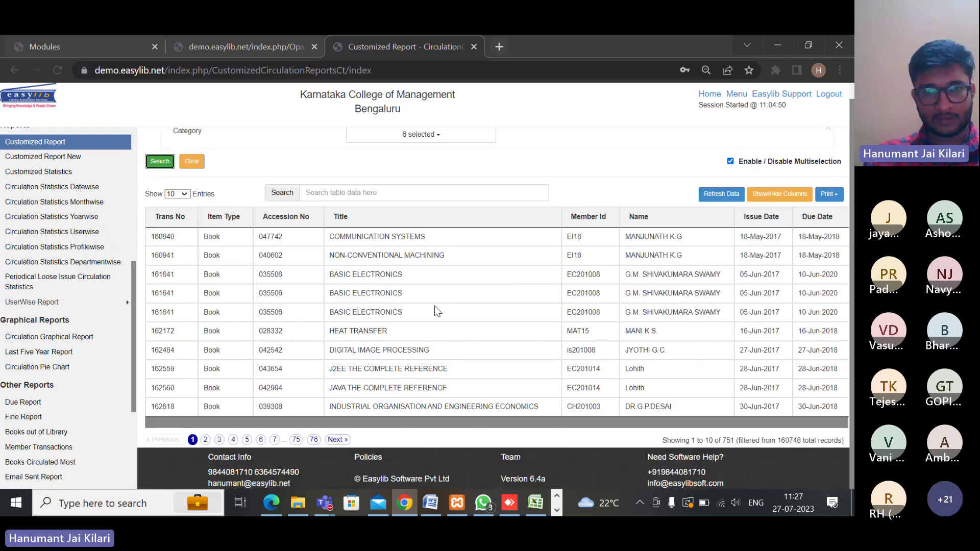
pyautogui.scroll(1, 421, 294)
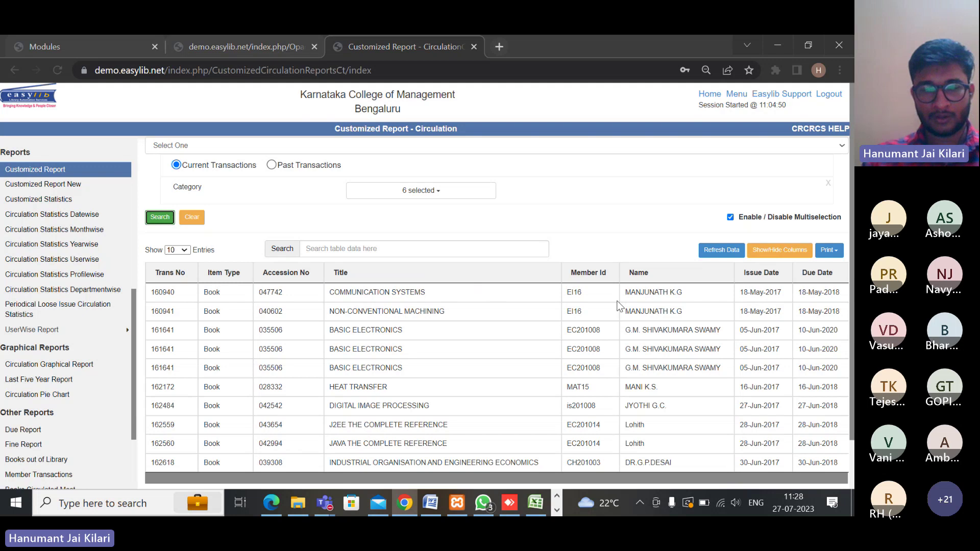
pyautogui.click(829, 255)
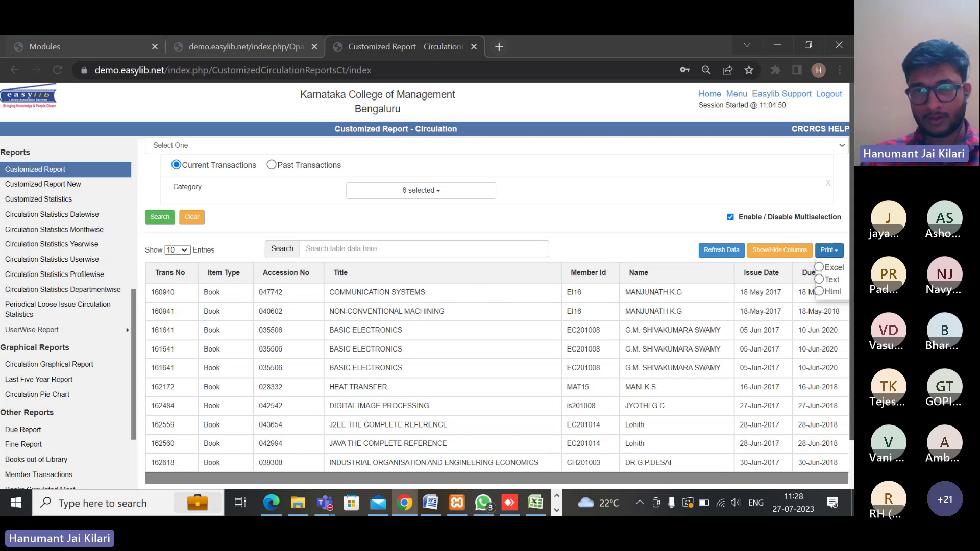
pyautogui.click(657, 213)
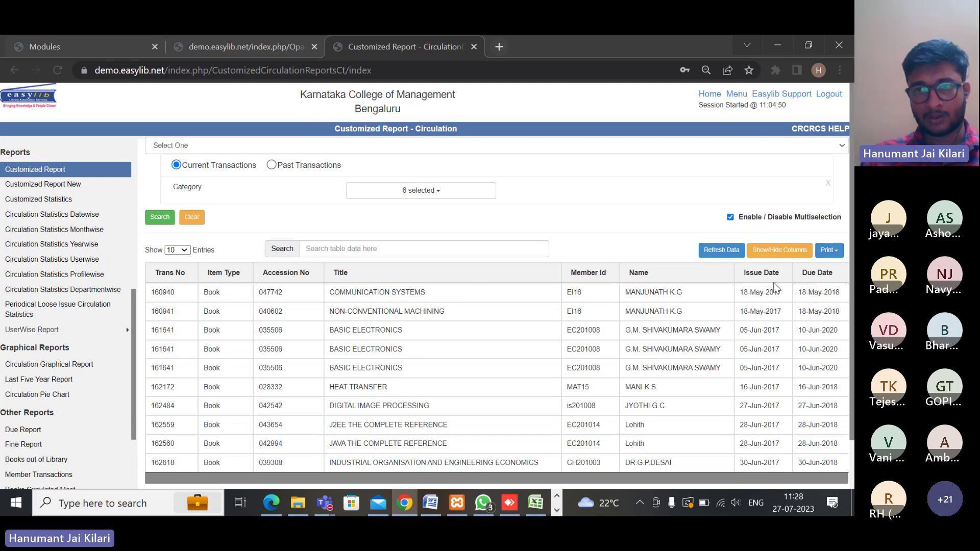
pyautogui.click(779, 252)
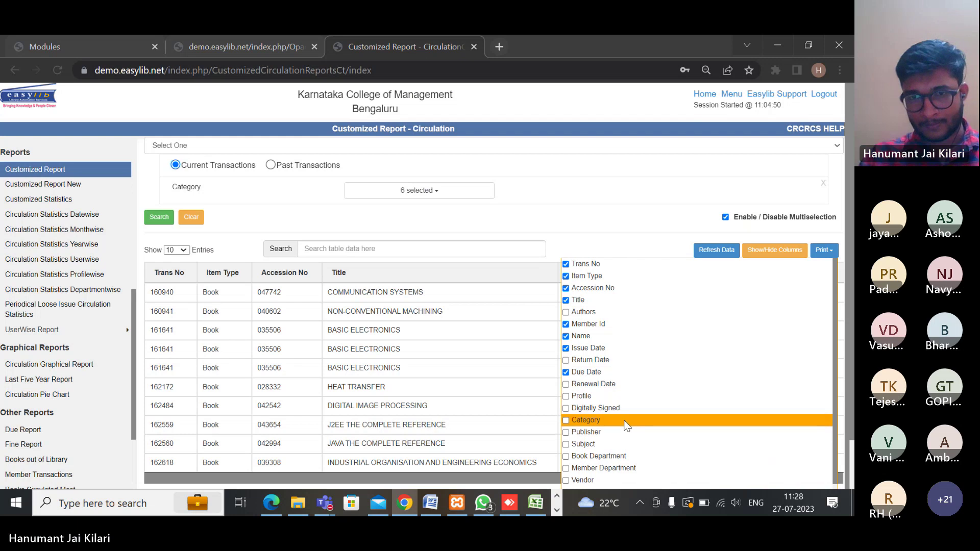
pyautogui.click(567, 396)
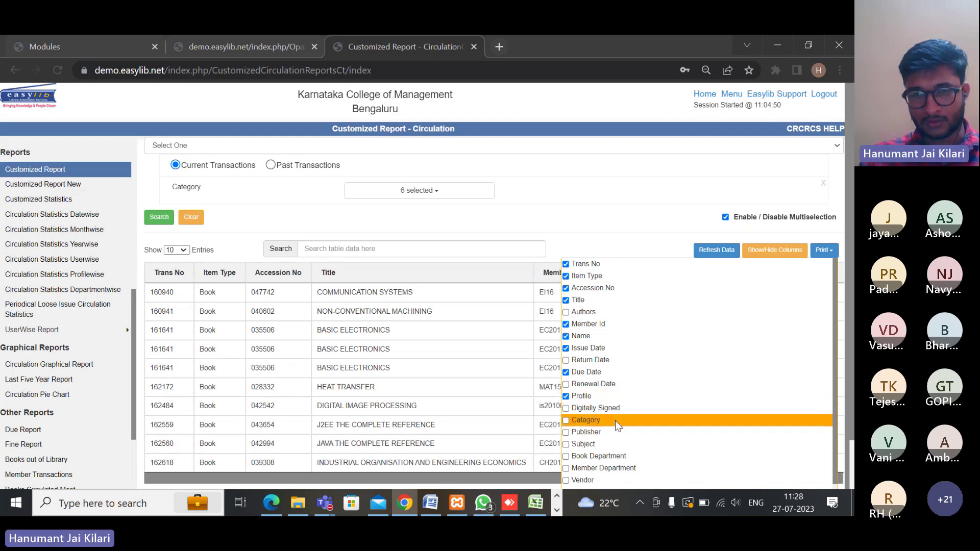
pyautogui.scroll(-2, 615, 421)
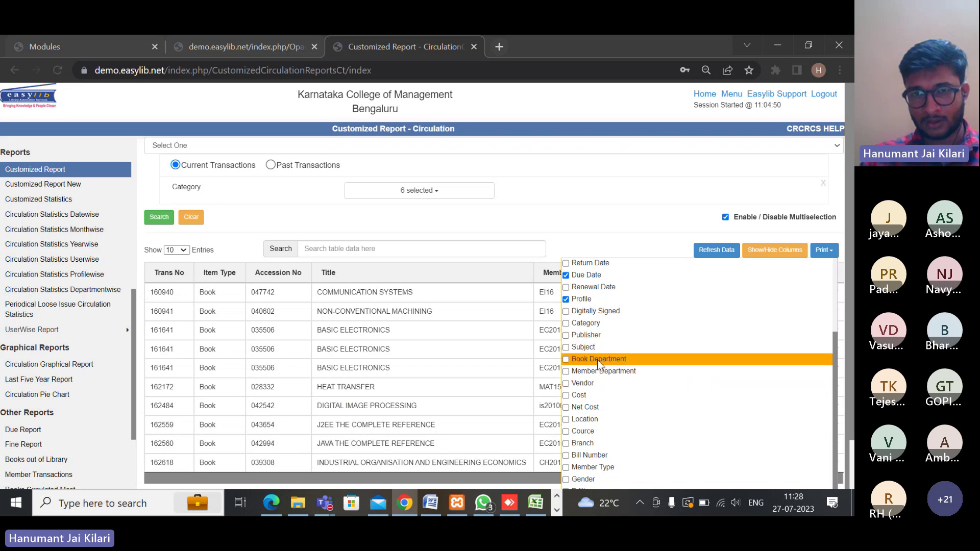
pyautogui.scroll(-3, 602, 388)
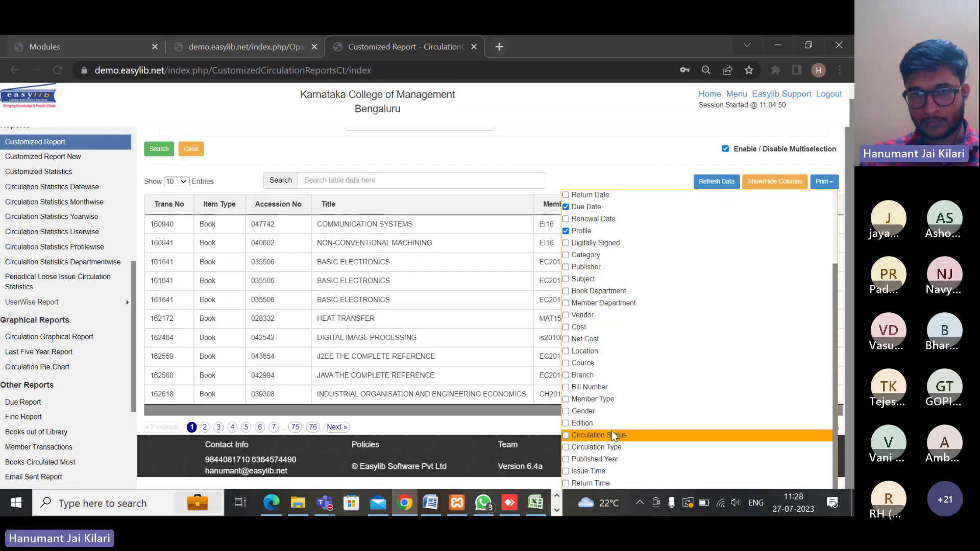
pyautogui.click(609, 434)
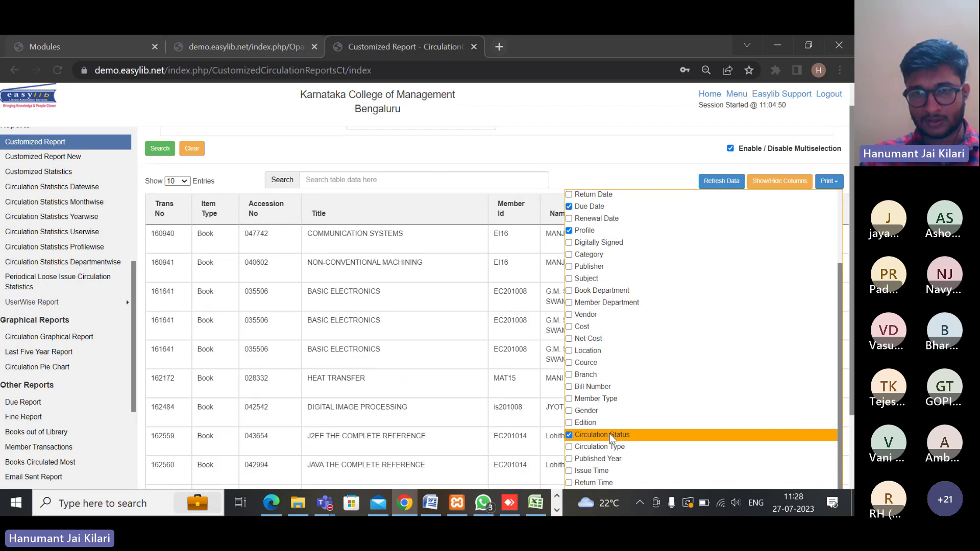
pyautogui.click(611, 142)
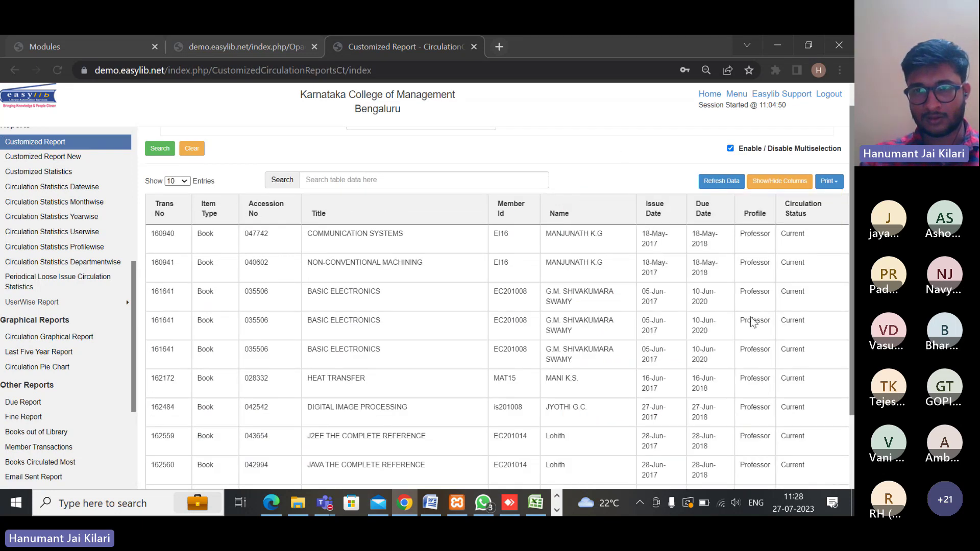
pyautogui.click(831, 182)
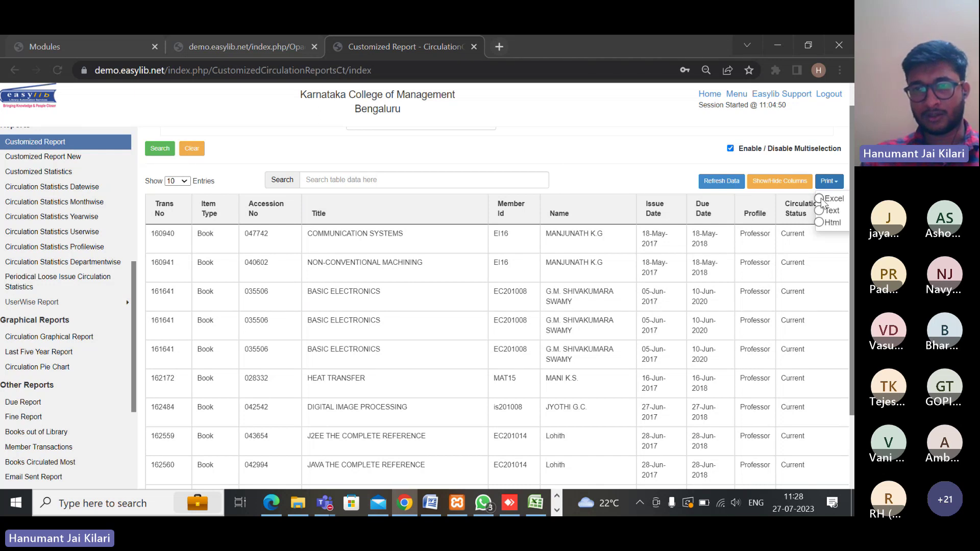
# For Excel export, tick Trans No, Item Type, Accession No, Title, Member Id, Name, Issue, Return and Due Date
pyautogui.click(823, 199)
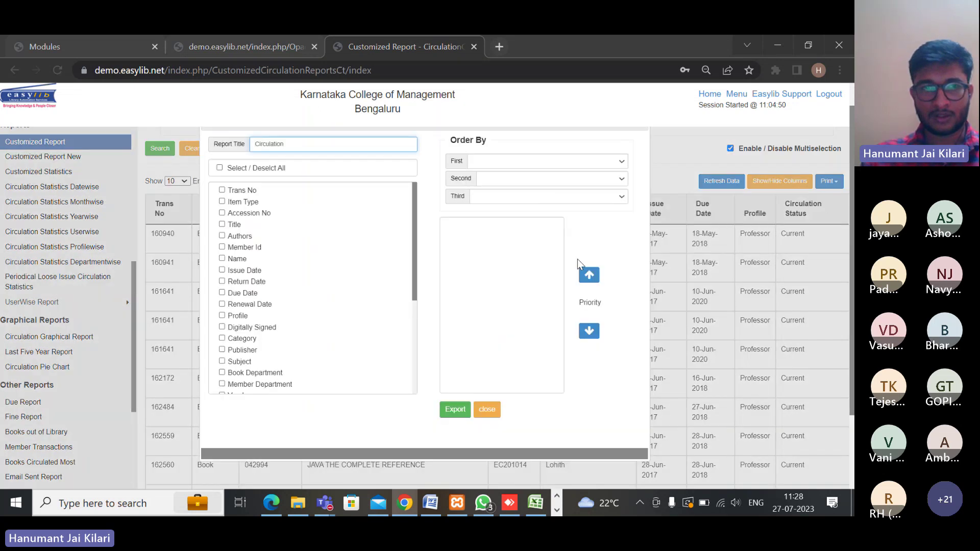
pyautogui.scroll(1, 225, 214)
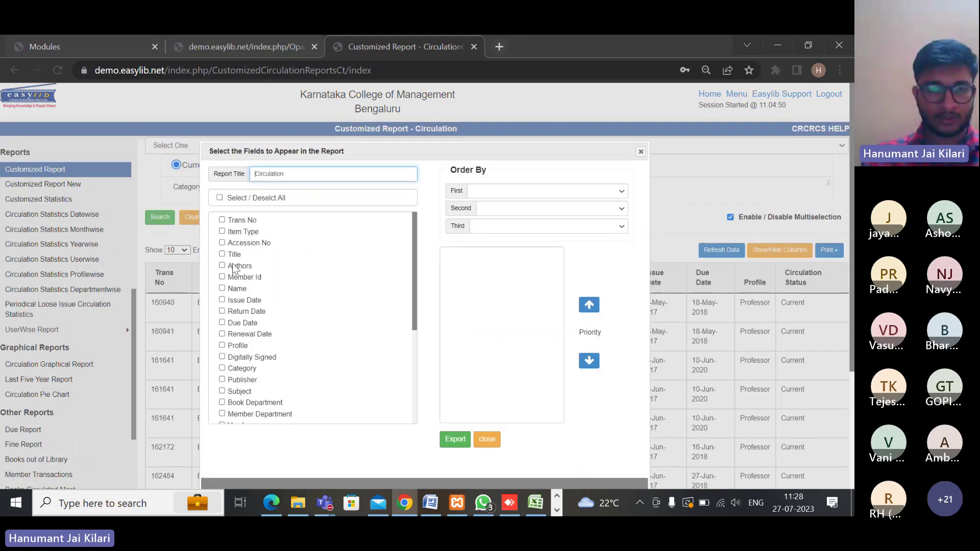
pyautogui.click(222, 220)
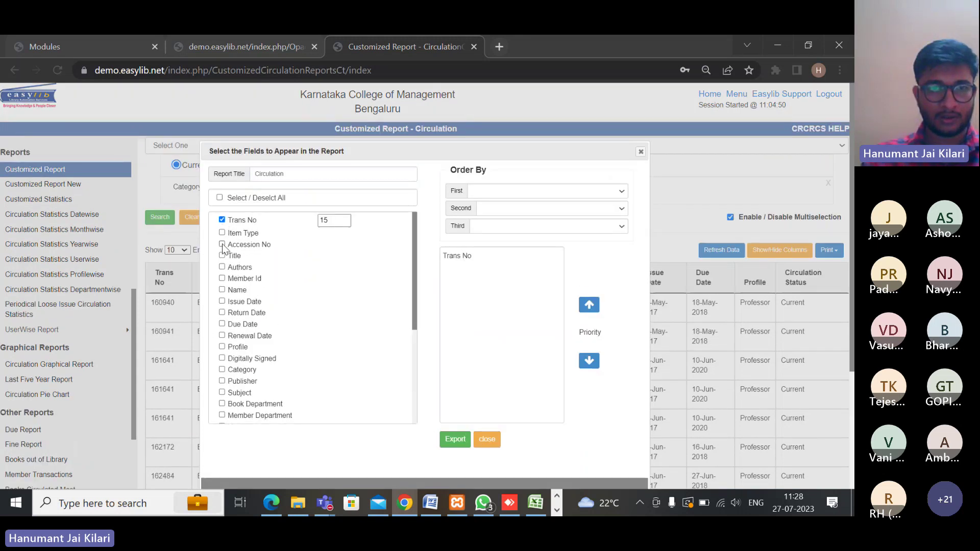
pyautogui.click(222, 233)
pyautogui.click(222, 246)
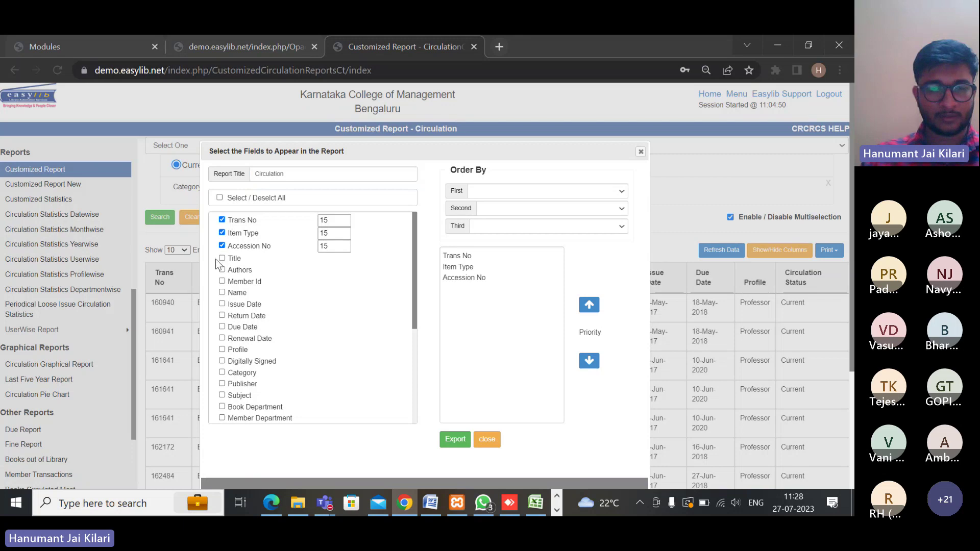
pyautogui.click(222, 258)
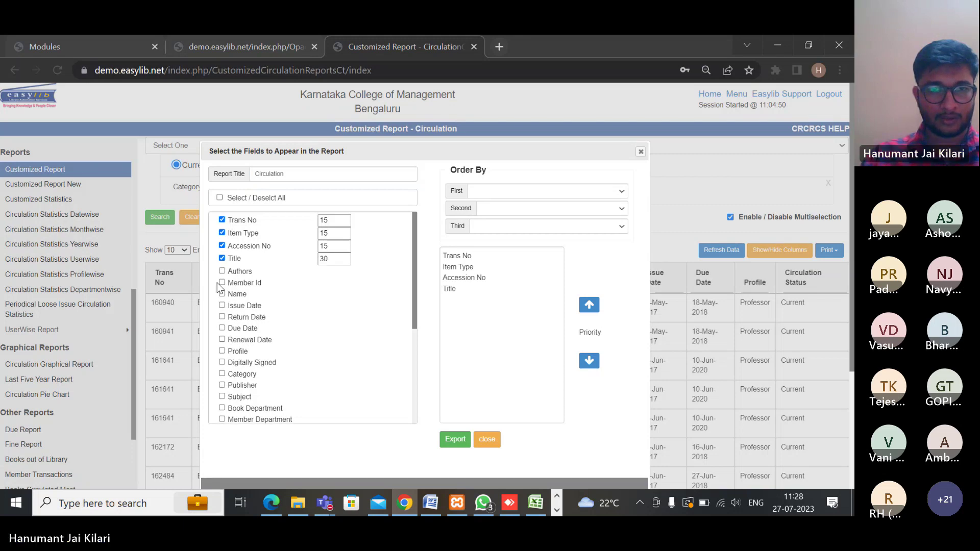
pyautogui.click(222, 282)
pyautogui.click(222, 295)
pyautogui.click(222, 308)
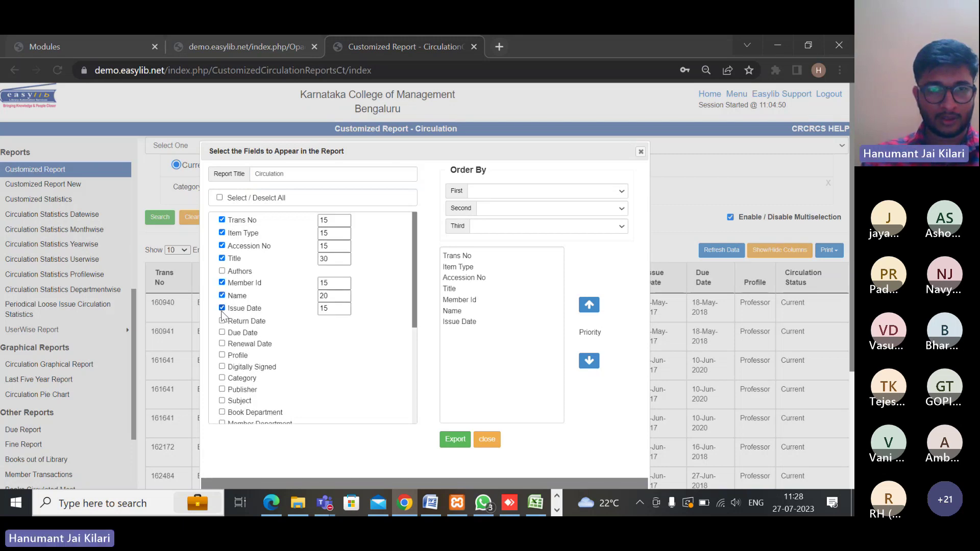
pyautogui.click(222, 320)
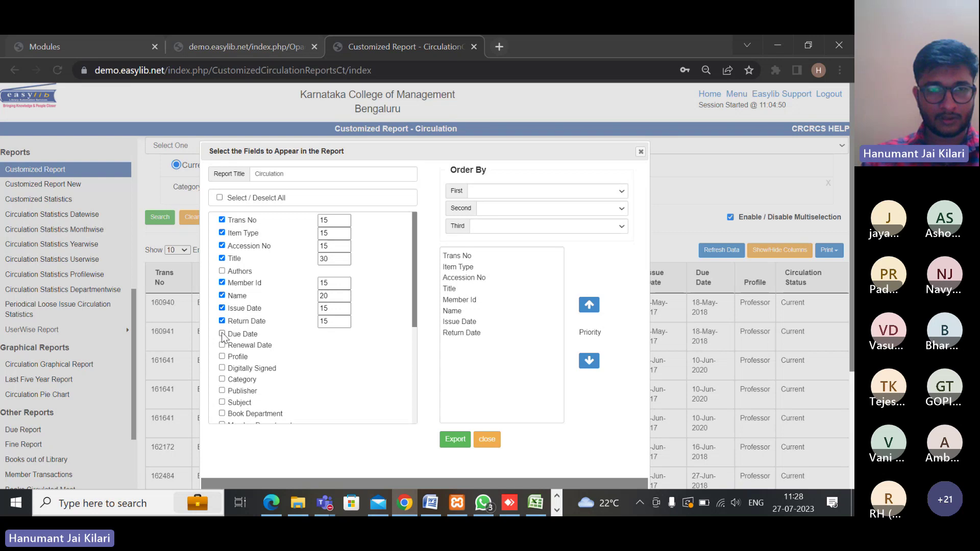
pyautogui.click(222, 332)
# Export the report and open the downloaded Circulation.xlsx in Excel
pyautogui.scroll(-1, 383, 415)
pyautogui.scroll(-3, 383, 415)
pyautogui.click(460, 440)
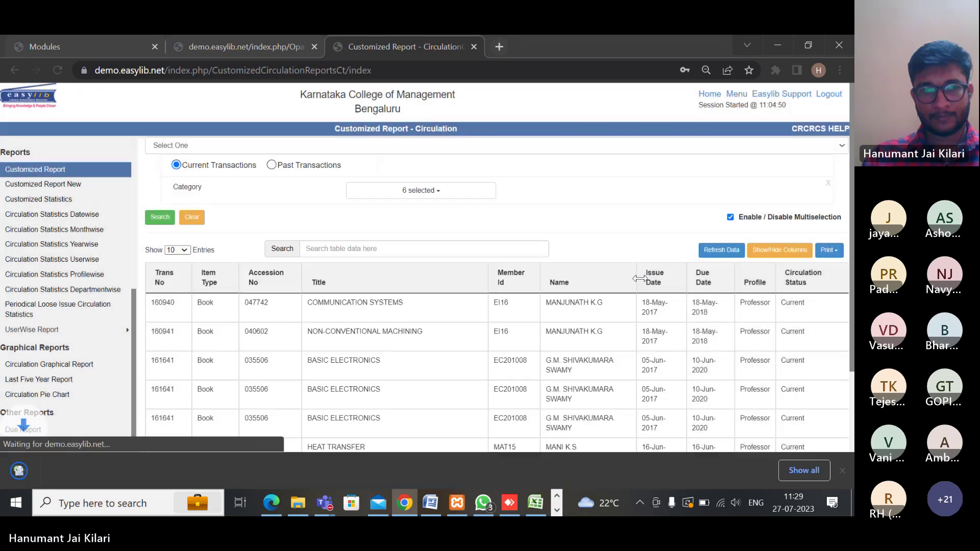
pyautogui.click(115, 468)
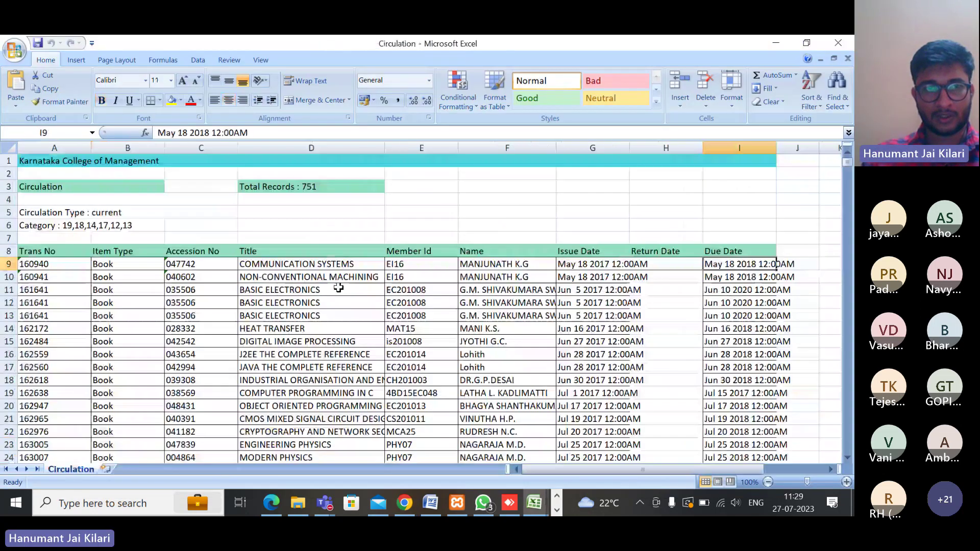
# Scroll through the 751 records in Circulation.xlsx, then minimize Excel to return to Easylib
pyautogui.scroll(-4, 309, 341)
pyautogui.scroll(4, 310, 340)
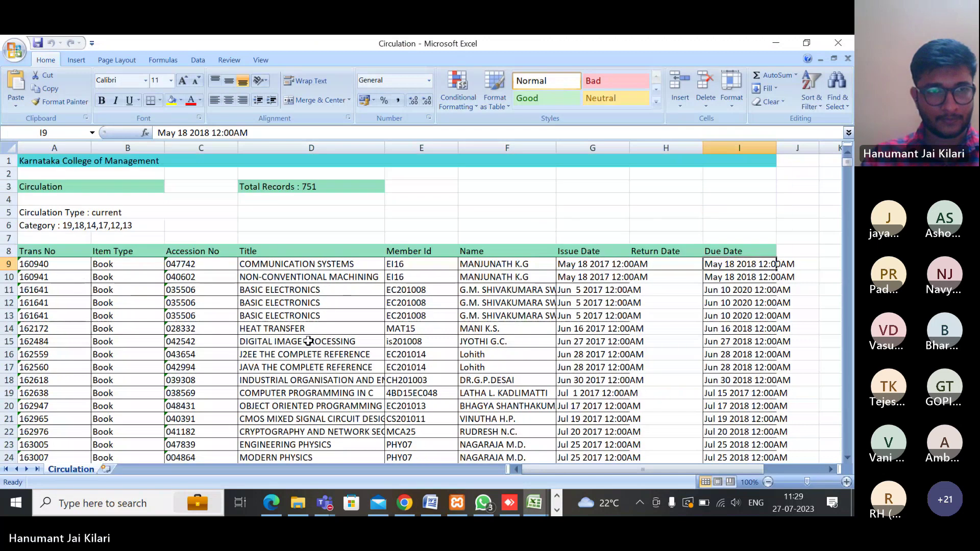
pyautogui.scroll(-16, 271, 352)
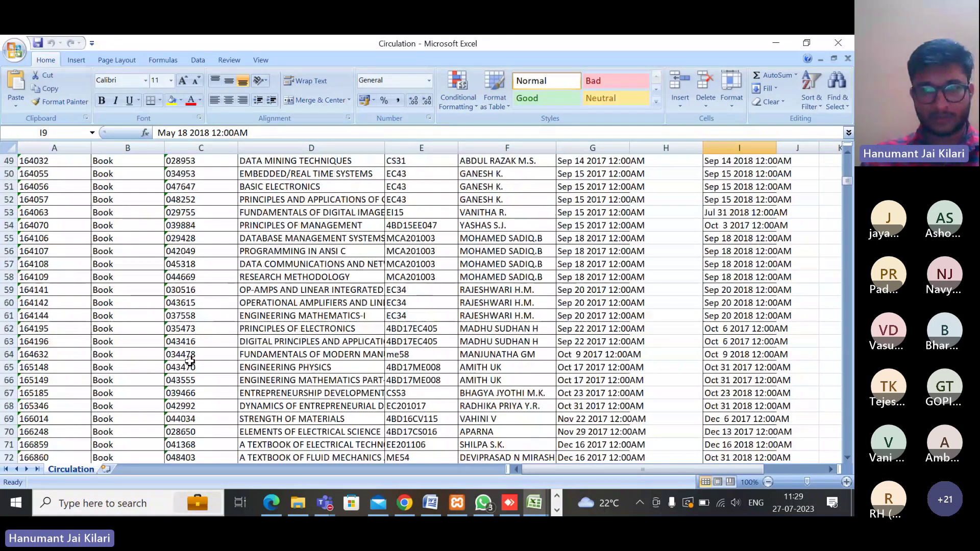
pyautogui.scroll(-20, 191, 363)
pyautogui.scroll(-3, 198, 367)
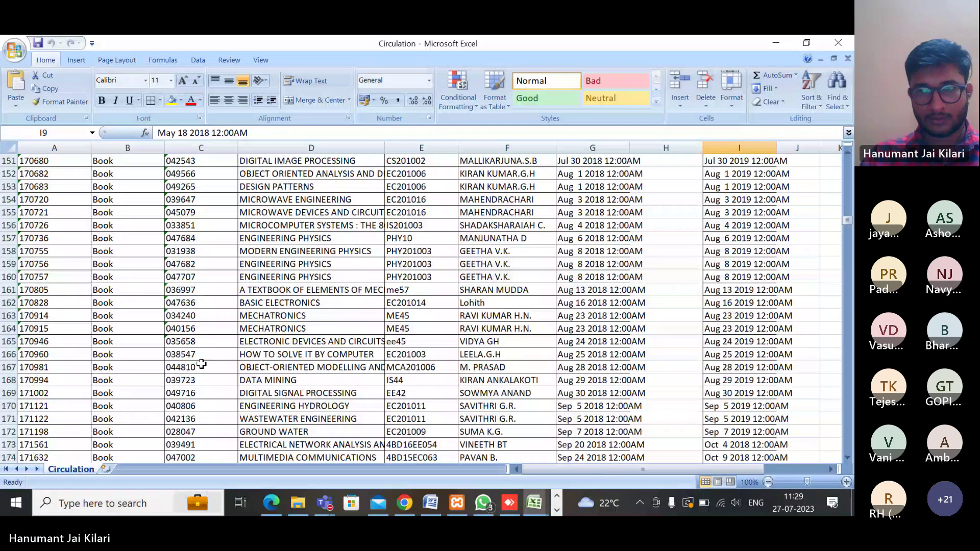
pyautogui.scroll(20, 306, 408)
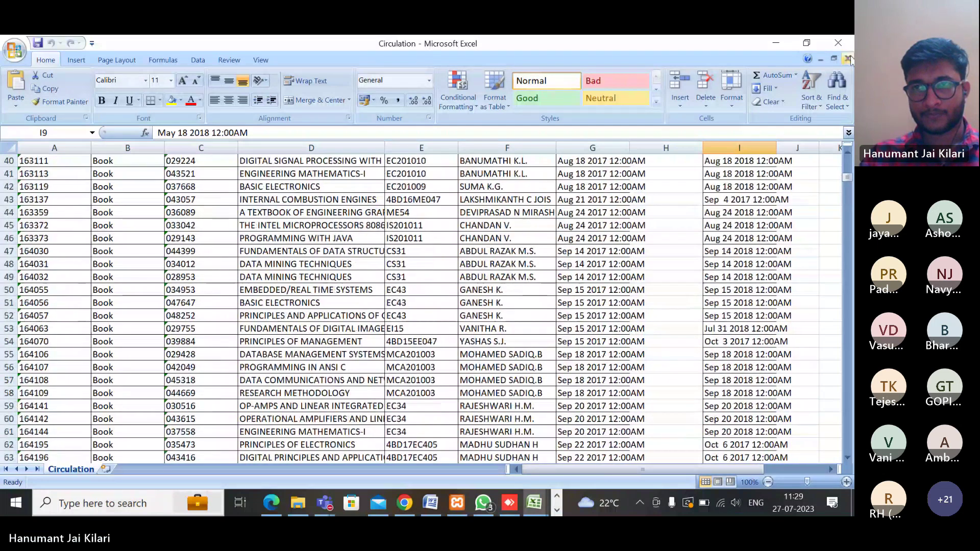
pyautogui.click(783, 41)
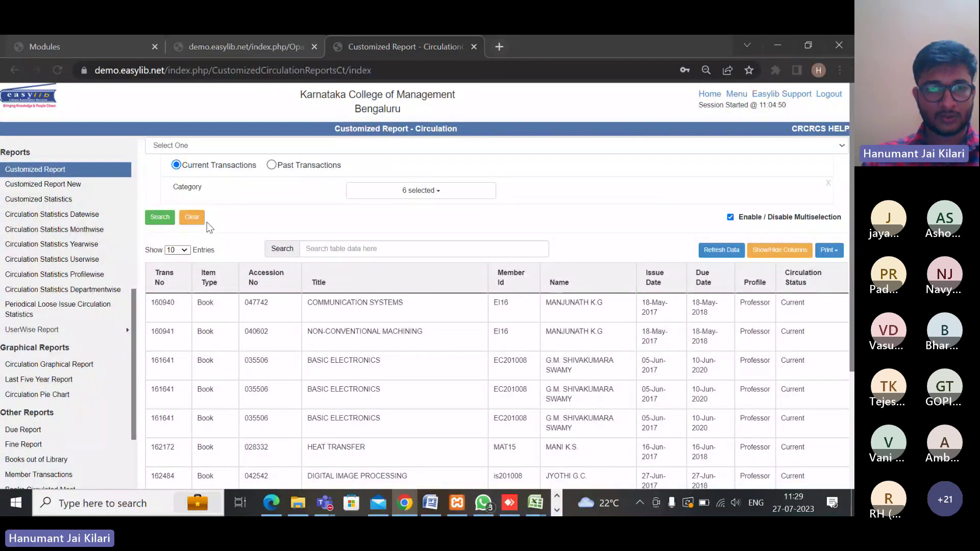
# Clear the report's category filter and results, then look over the Select One criteria without choosing
pyautogui.click(192, 218)
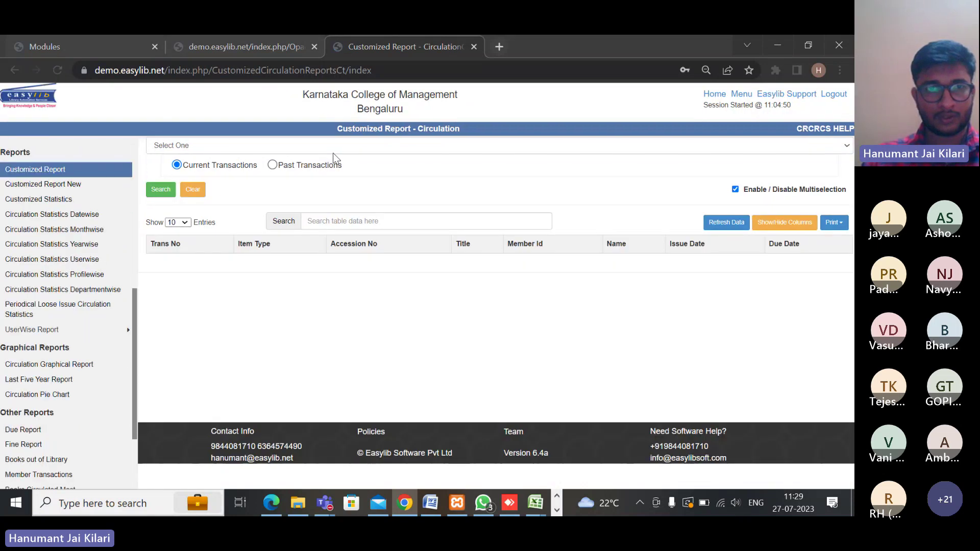
pyautogui.click(323, 143)
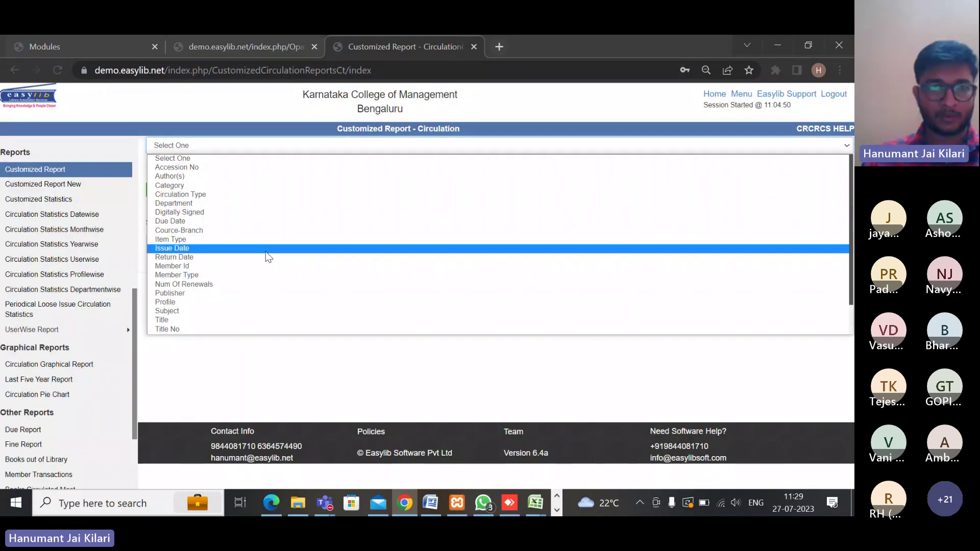
pyautogui.scroll(-2, 229, 270)
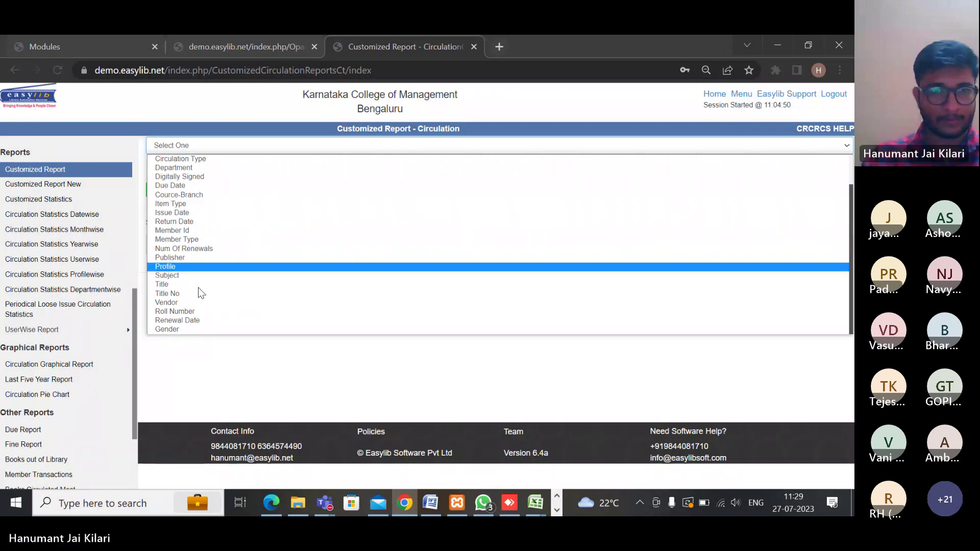
pyautogui.click(209, 399)
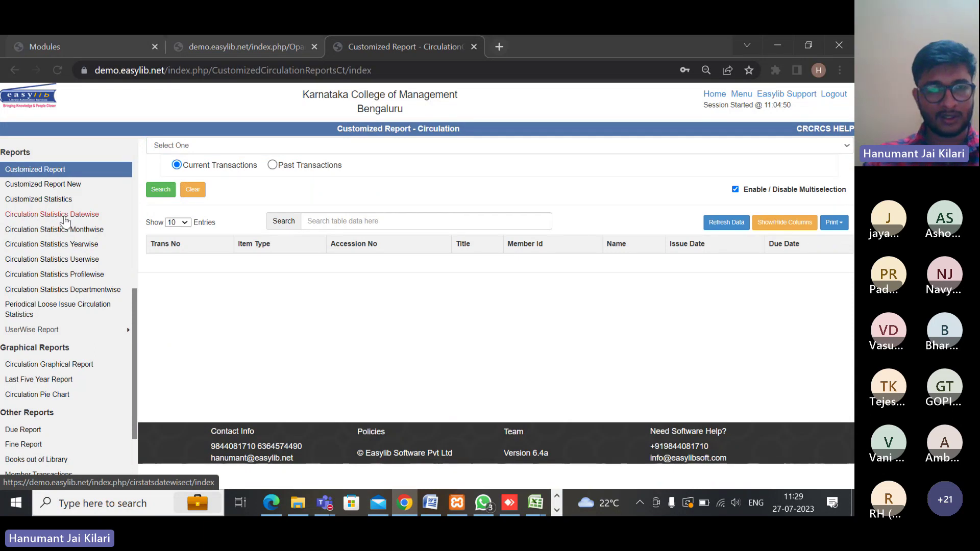
# Run Circulation Statistics Datewise from 01-Jan-2023 to 27-Jul-2023, listing 41 daily entries
pyautogui.click(68, 219)
pyautogui.click(322, 157)
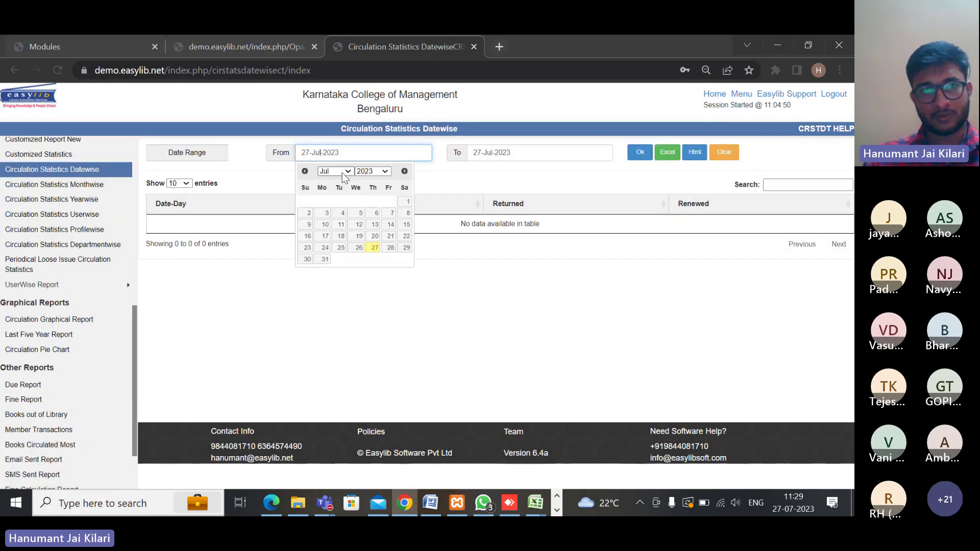
pyautogui.click(343, 173)
pyautogui.click(326, 180)
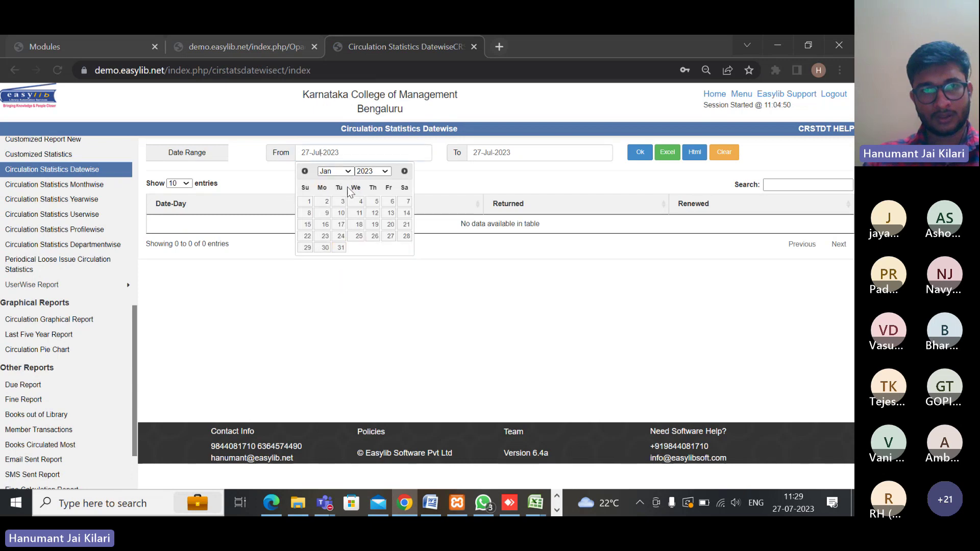
pyautogui.click(307, 204)
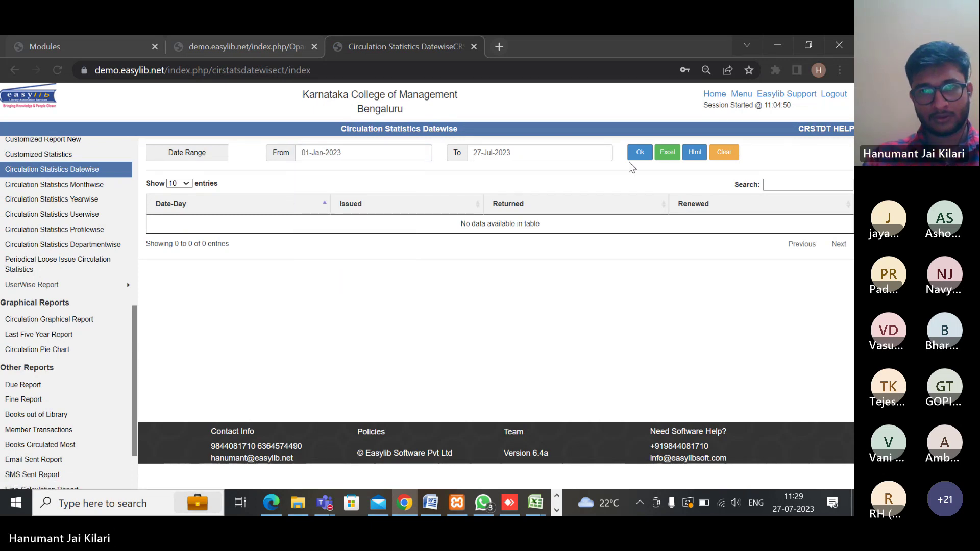
pyautogui.click(640, 152)
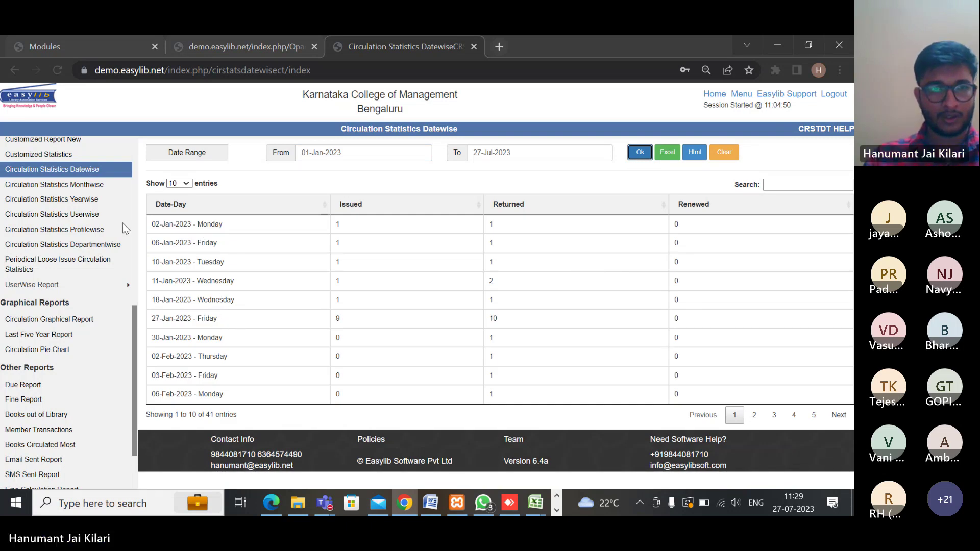
# Run Circulation Statistics Yearwise from 01-Jul-2020 to 27-Jul-2023, showing totals for 2020–2023
pyautogui.click(56, 202)
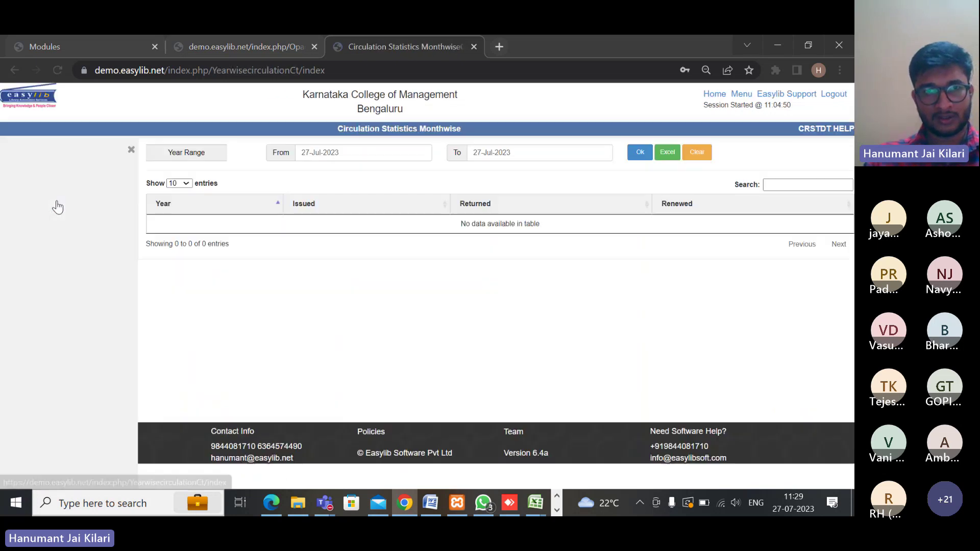
pyautogui.click(307, 153)
pyautogui.click(332, 172)
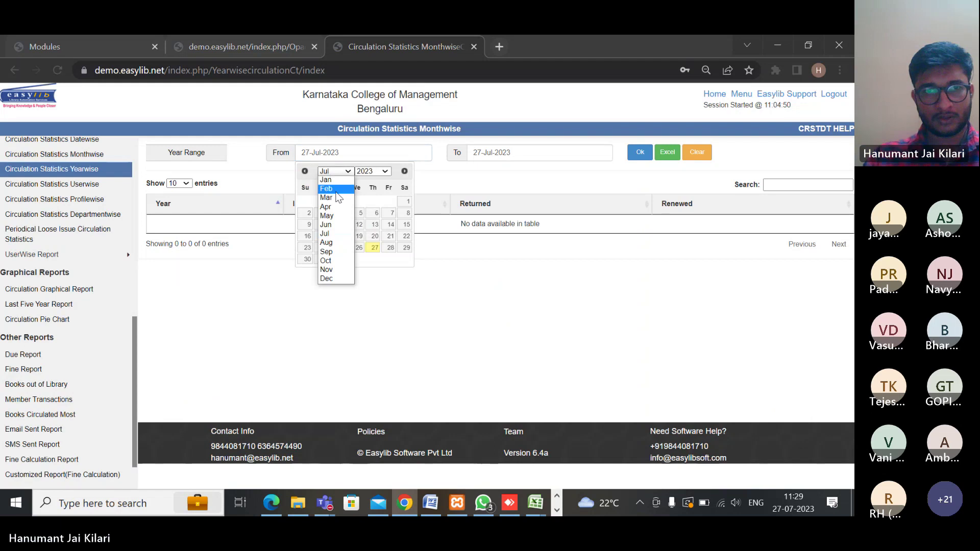
pyautogui.click(380, 172)
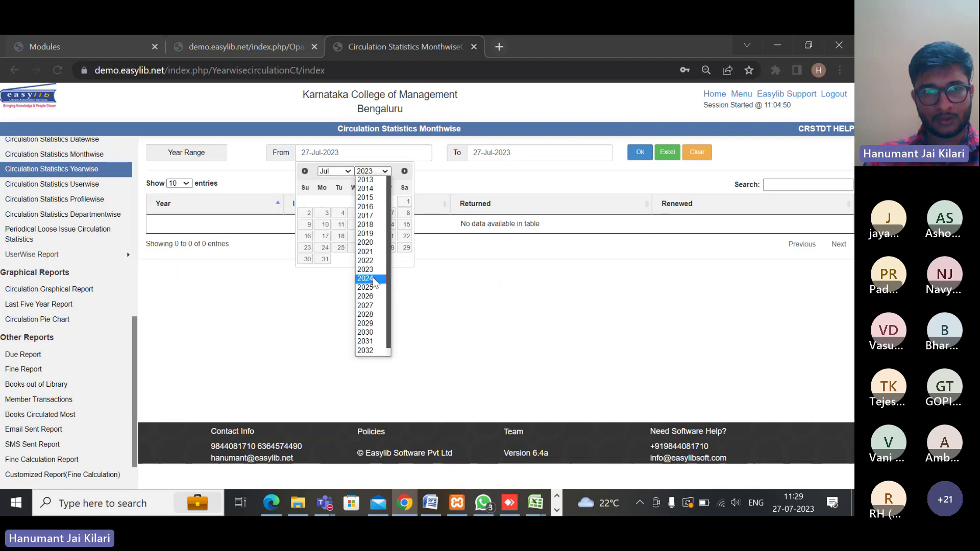
pyautogui.click(367, 261)
pyautogui.click(382, 172)
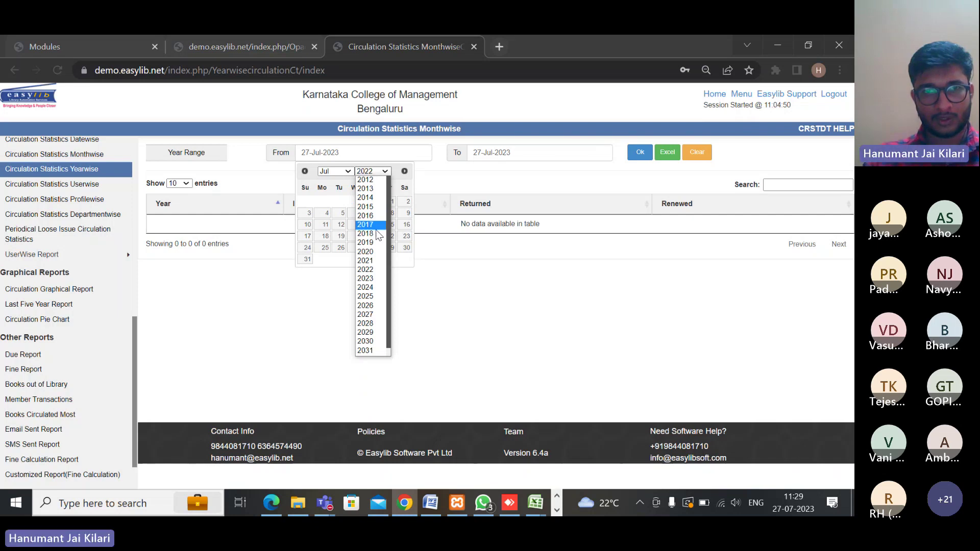
pyautogui.click(370, 251)
pyautogui.click(357, 202)
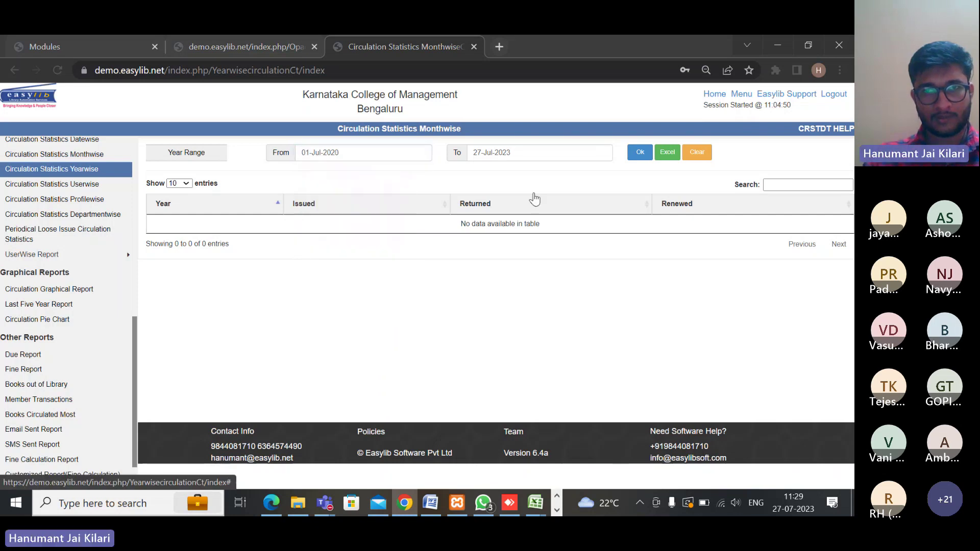
pyautogui.click(636, 157)
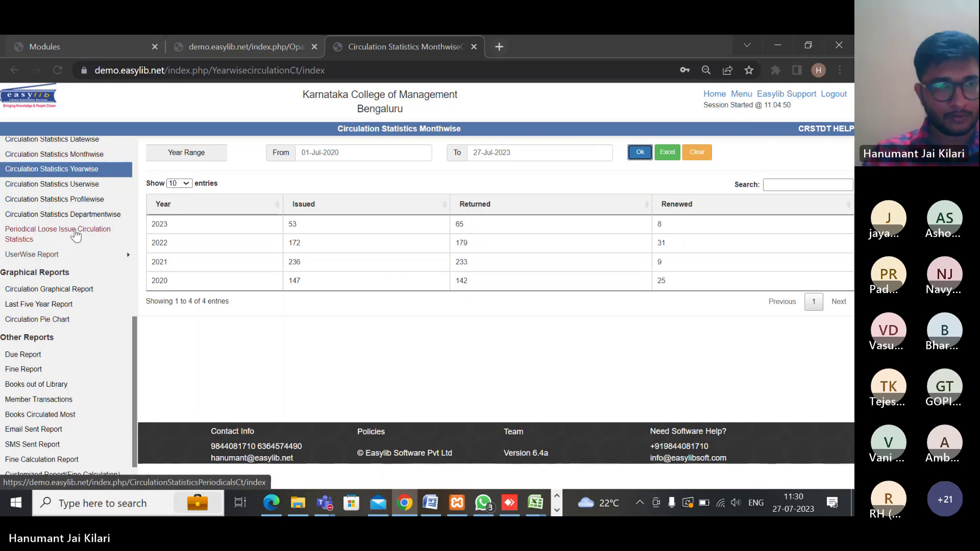
pyautogui.moveTo(31, 254)
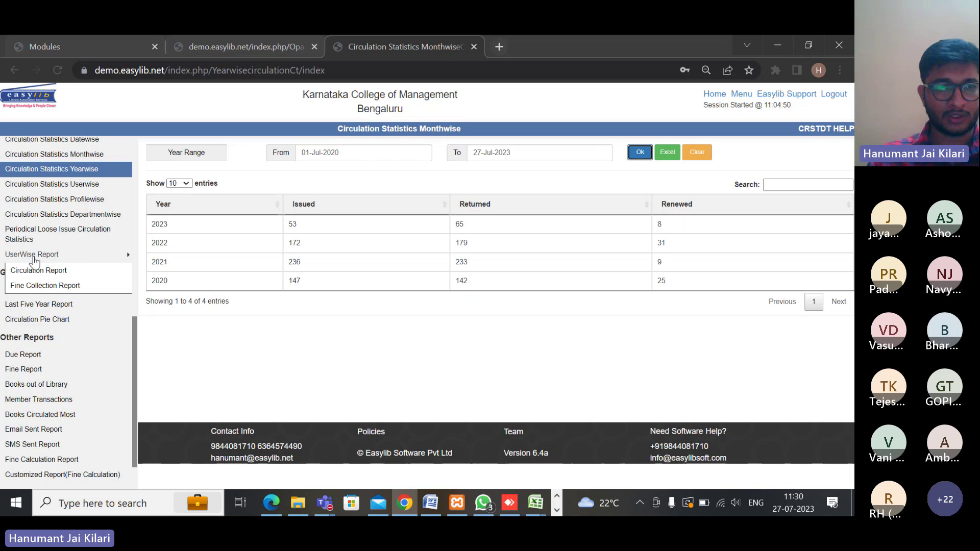
# Open the User Circulation Report and list records from 2023-Jul-01 to 2023-Jul-27
pyautogui.click(36, 270)
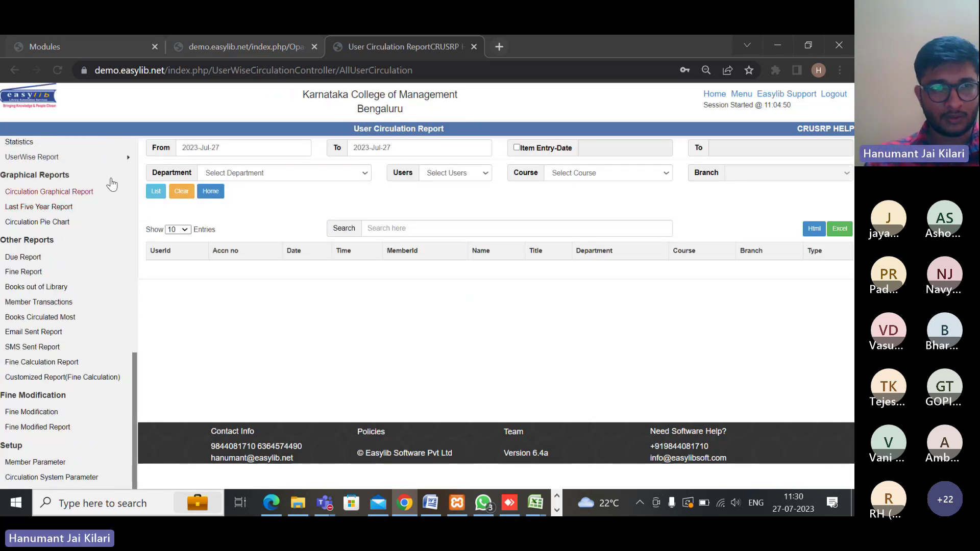
pyautogui.scroll(3, 26, 195)
pyautogui.click(31, 288)
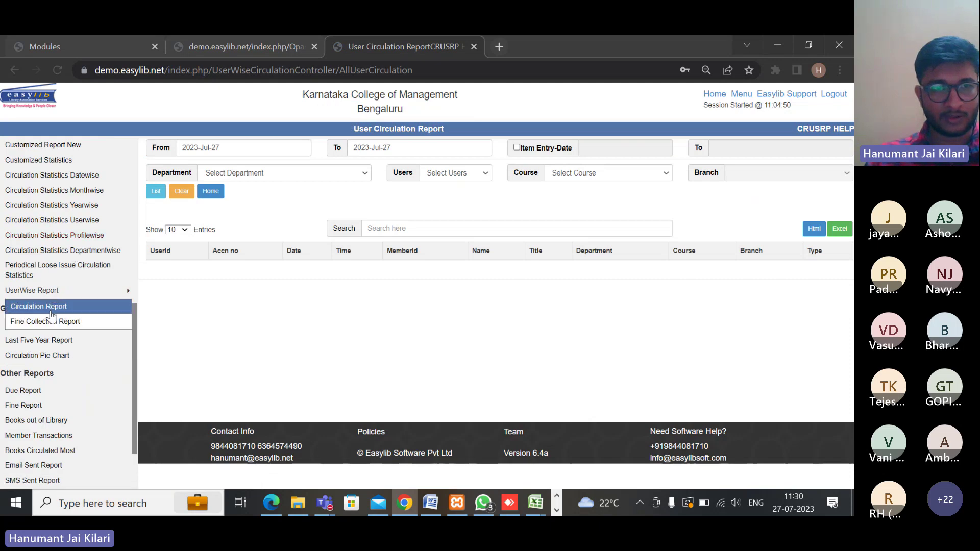
pyautogui.click(30, 305)
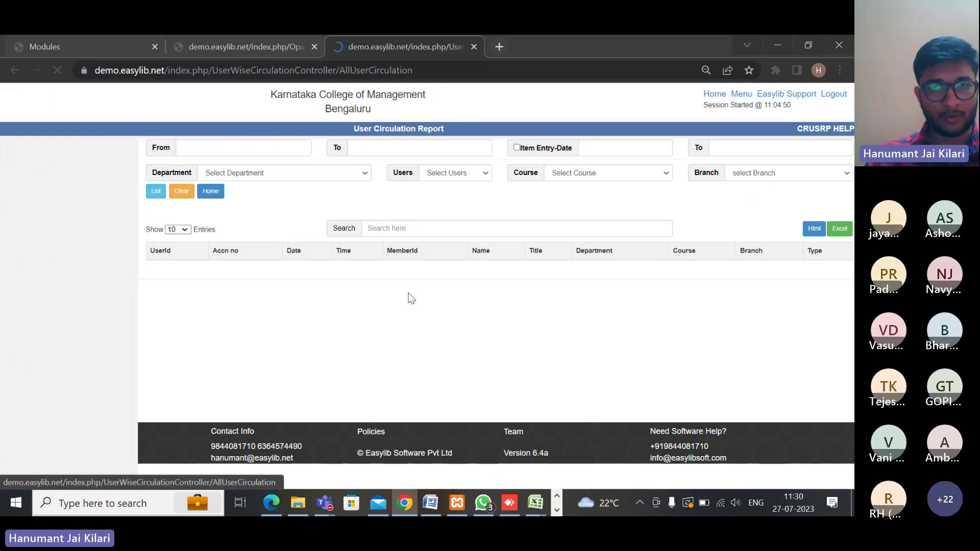
pyautogui.click(202, 148)
pyautogui.click(289, 197)
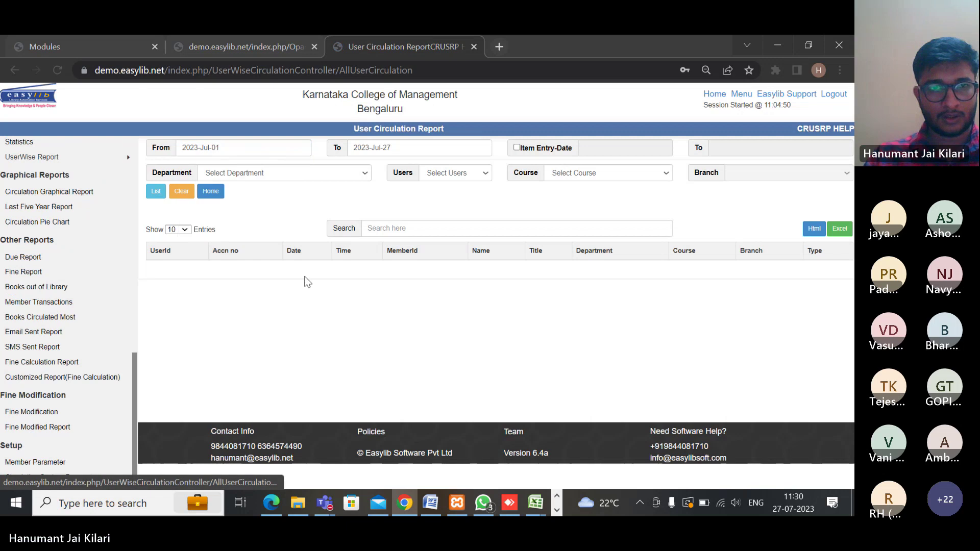
pyautogui.click(155, 192)
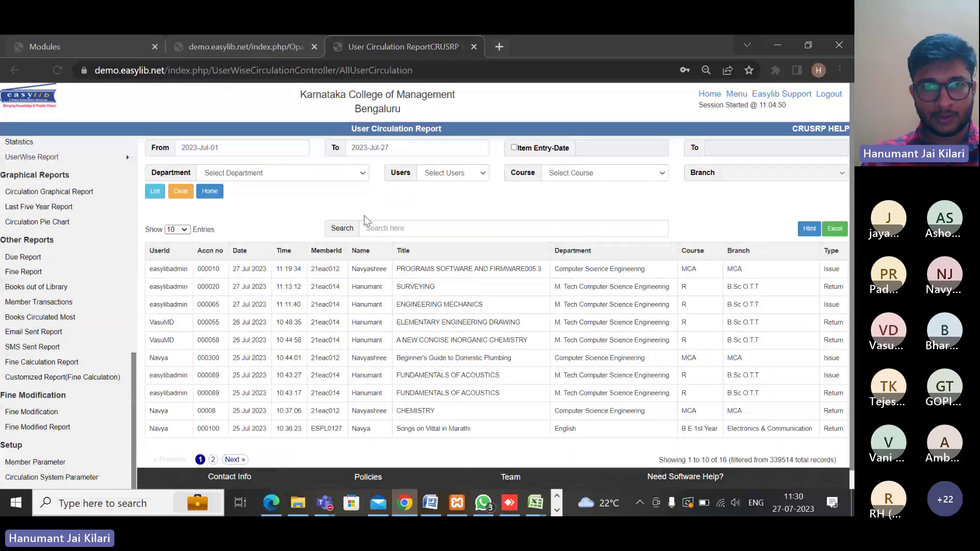
# Restrict the report to user easylibadmin and list its 10 transactions
pyautogui.click(452, 174)
pyautogui.scroll(-10, 448, 273)
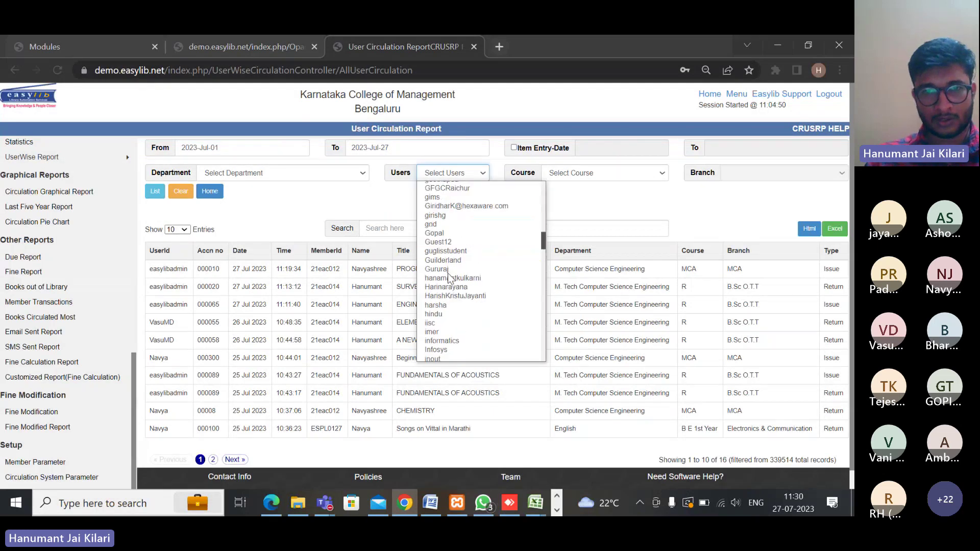
pyautogui.scroll(-18, 449, 278)
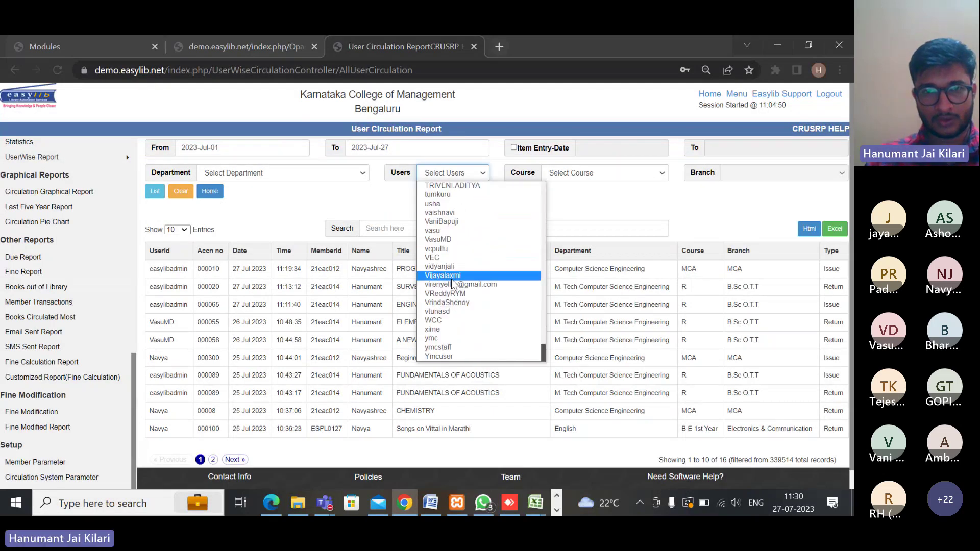
pyautogui.press('e')
pyautogui.press('Down')
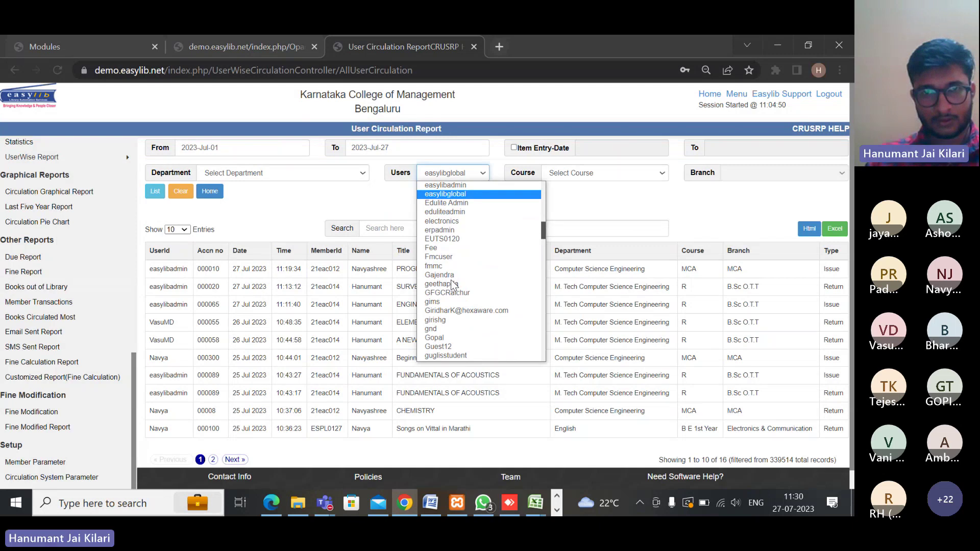
pyautogui.click(487, 184)
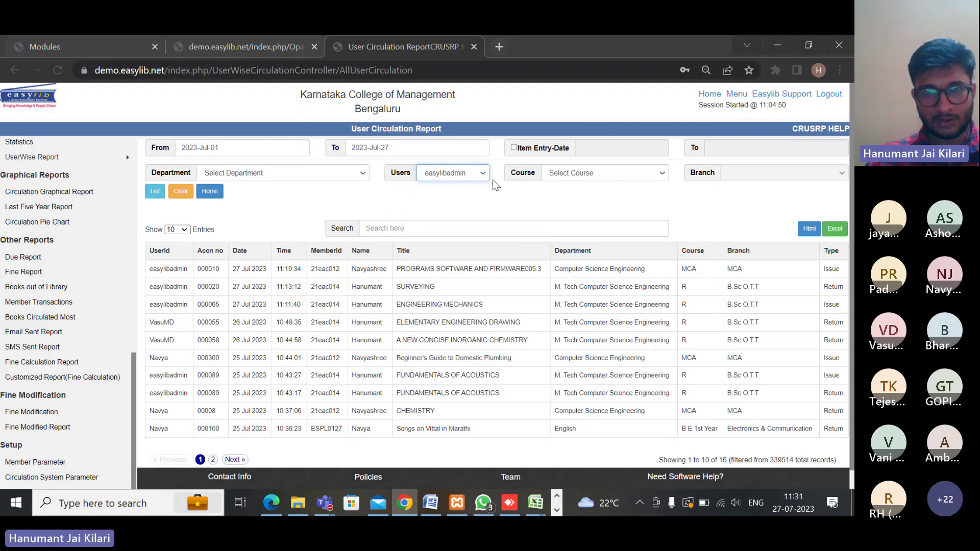
pyautogui.click(157, 194)
pyautogui.scroll(-2, 236, 289)
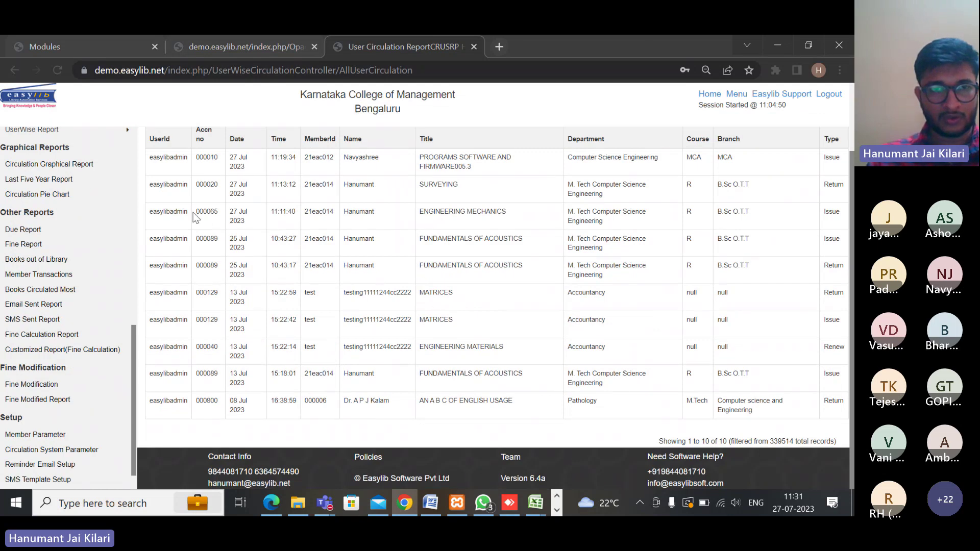
pyautogui.scroll(2, 206, 251)
pyautogui.scroll(-2, 230, 252)
pyautogui.scroll(2, 249, 252)
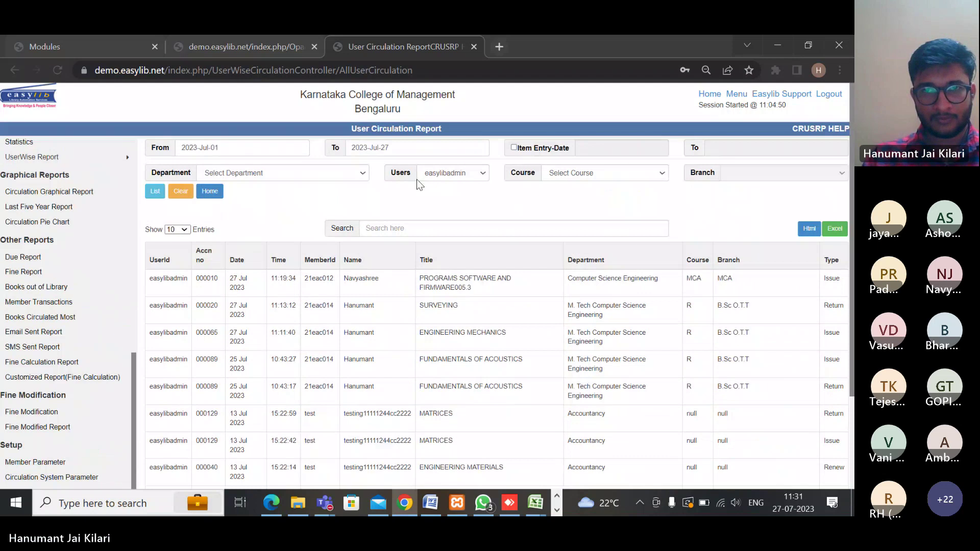
# Export the report to UserCirculationReport.xlsx, auto-fit column B in Excel, then minimize it
pyautogui.click(838, 233)
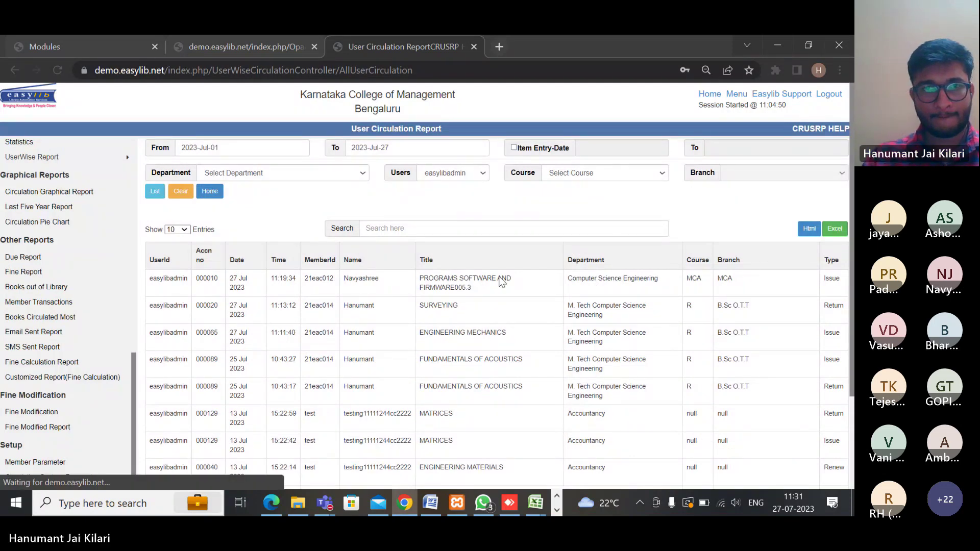
pyautogui.click(93, 470)
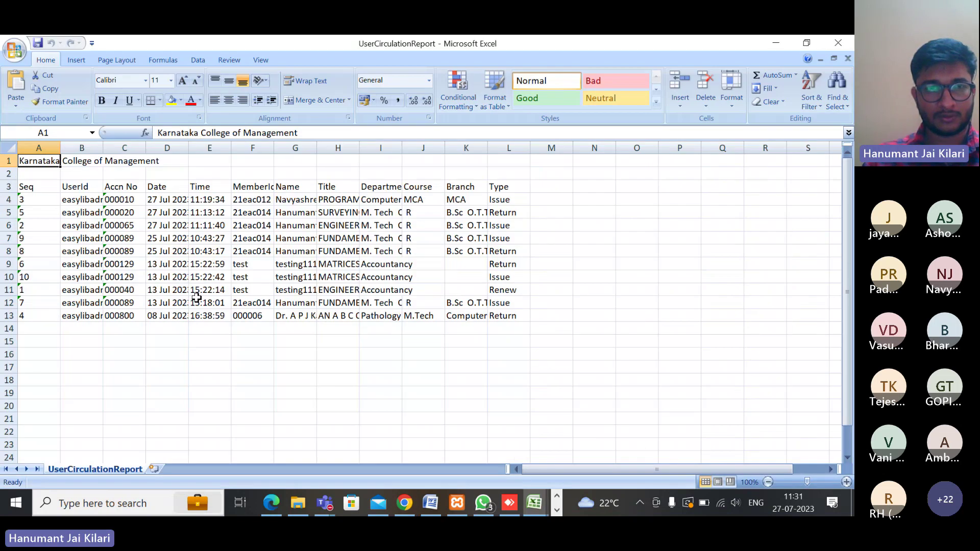
pyautogui.doubleClick(104, 148)
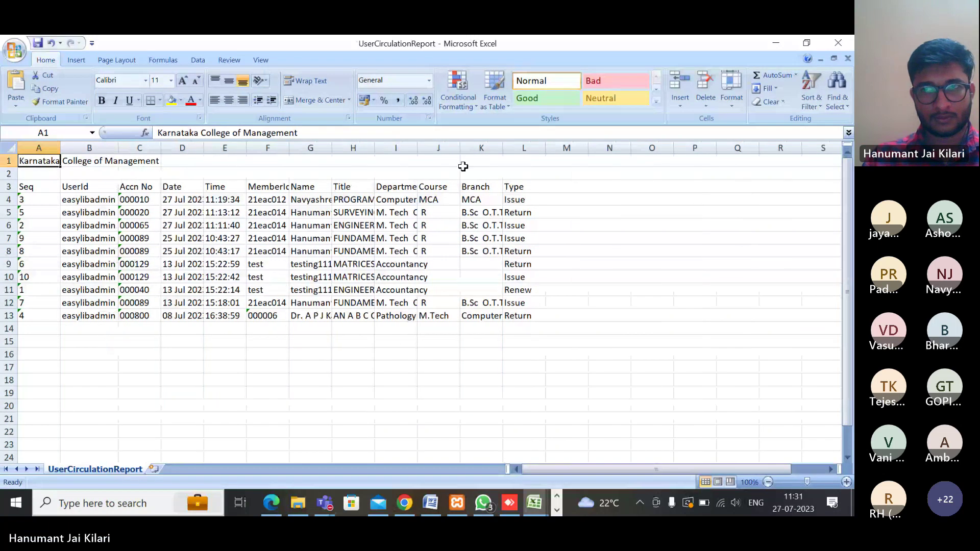
pyautogui.click(774, 44)
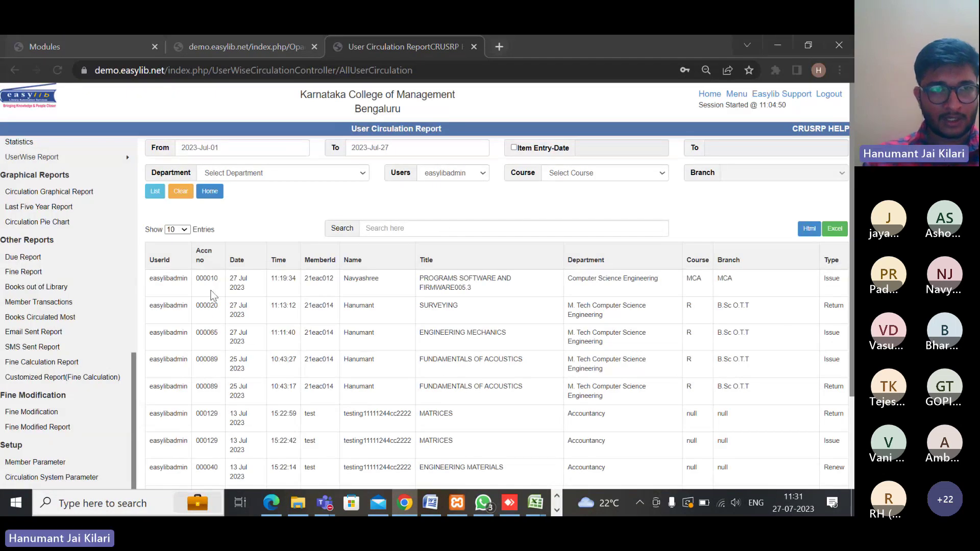
# List the Fine Collection Report from 2023-Jul-01 to 2023-Jul-27 with fines received, waived and totals
pyautogui.scroll(3, 110, 207)
pyautogui.moveTo(41, 290)
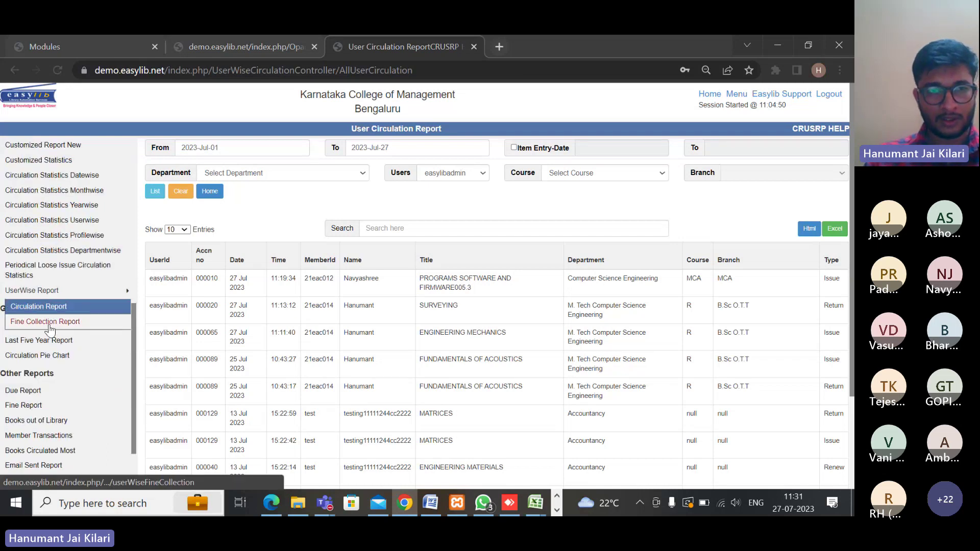
pyautogui.click(45, 323)
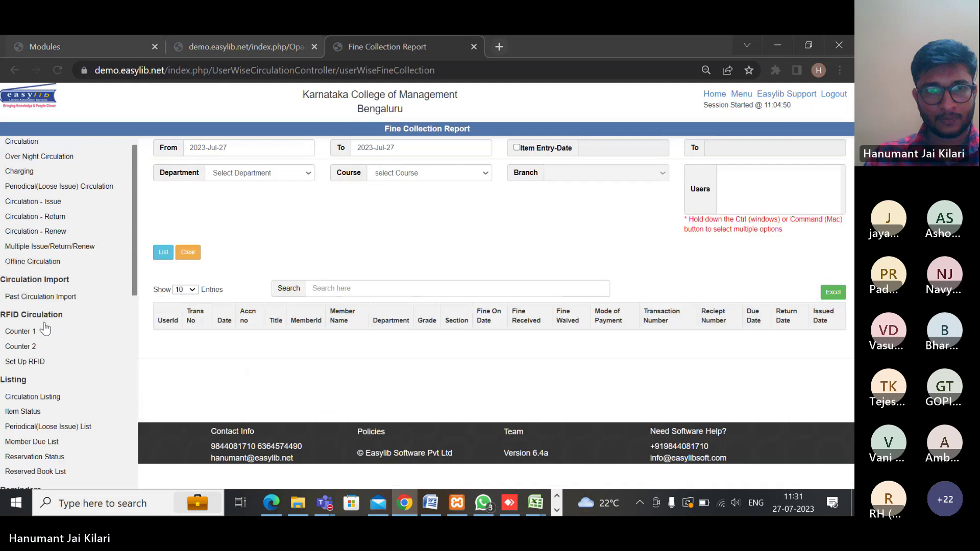
pyautogui.click(245, 147)
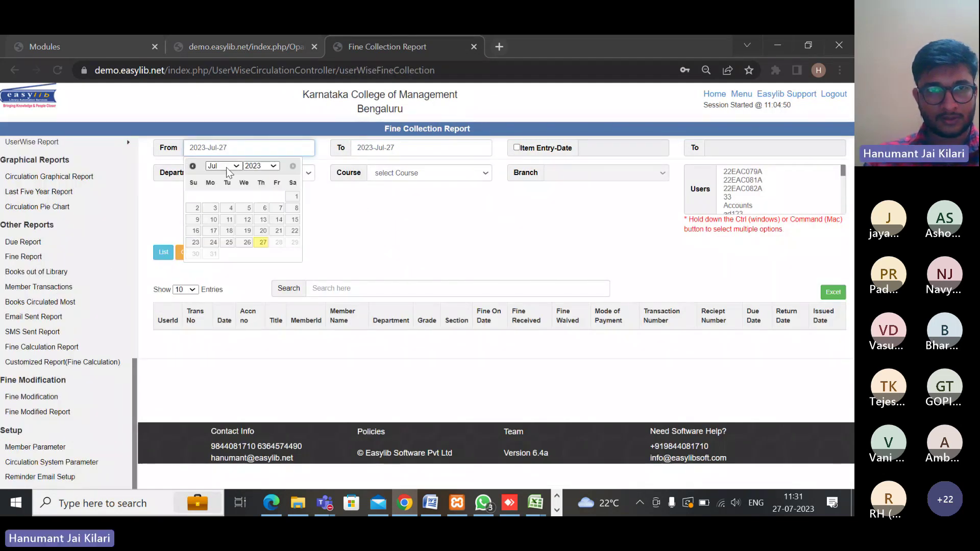
pyautogui.click(295, 197)
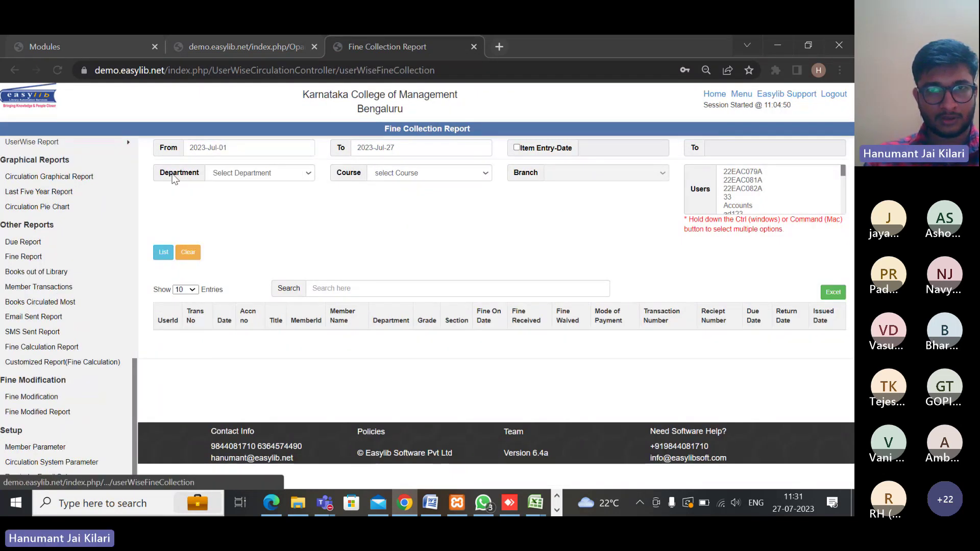
pyautogui.click(163, 252)
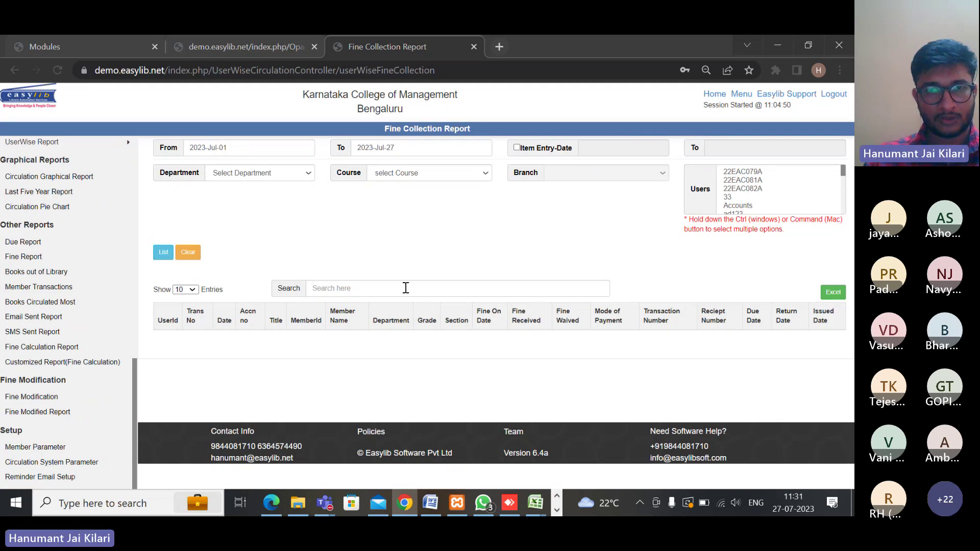
pyautogui.scroll(-5, 412, 289)
pyautogui.scroll(-1, 415, 296)
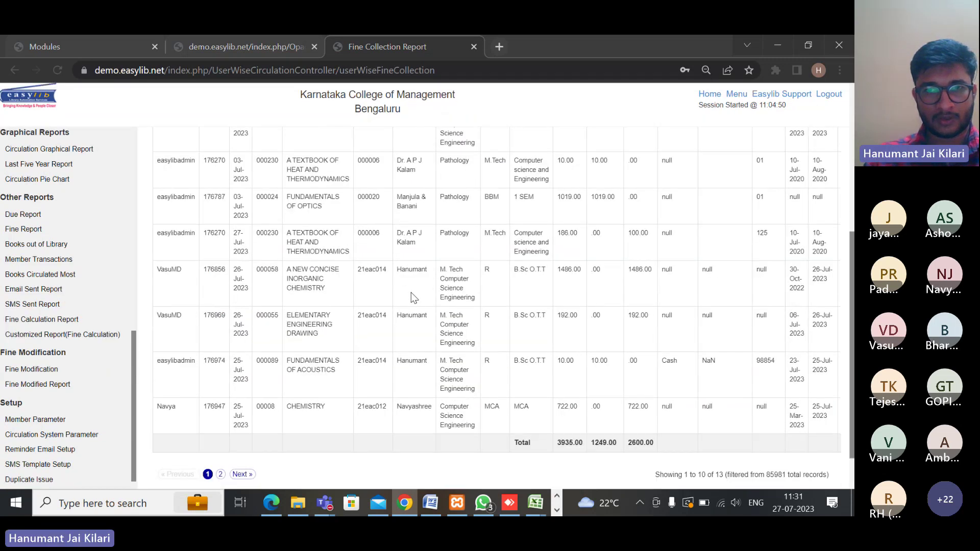
pyautogui.scroll(-2, 412, 298)
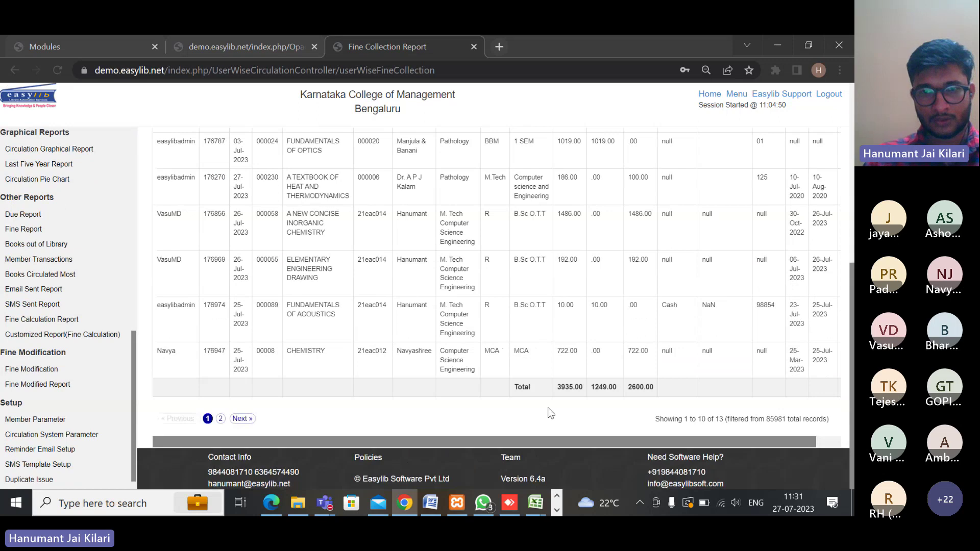
pyautogui.scroll(8, 645, 392)
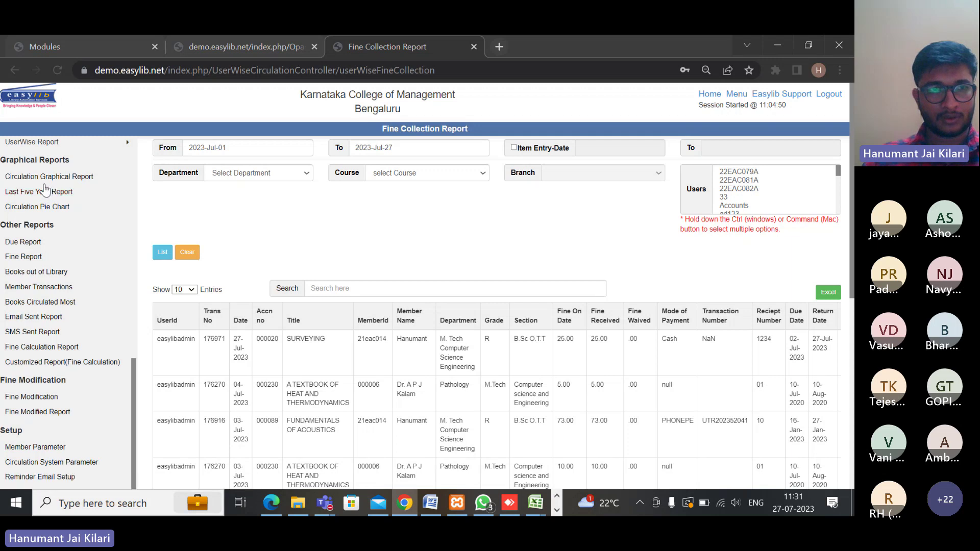
# Chart the monthly issue, return and renew counts in the Circulation Graphical Report for 2021
pyautogui.click(82, 178)
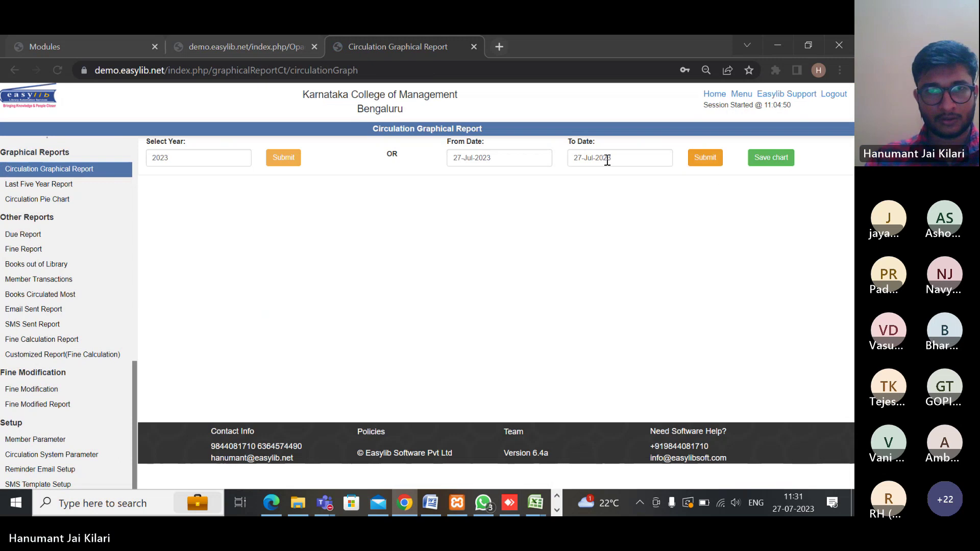
pyautogui.click(206, 158)
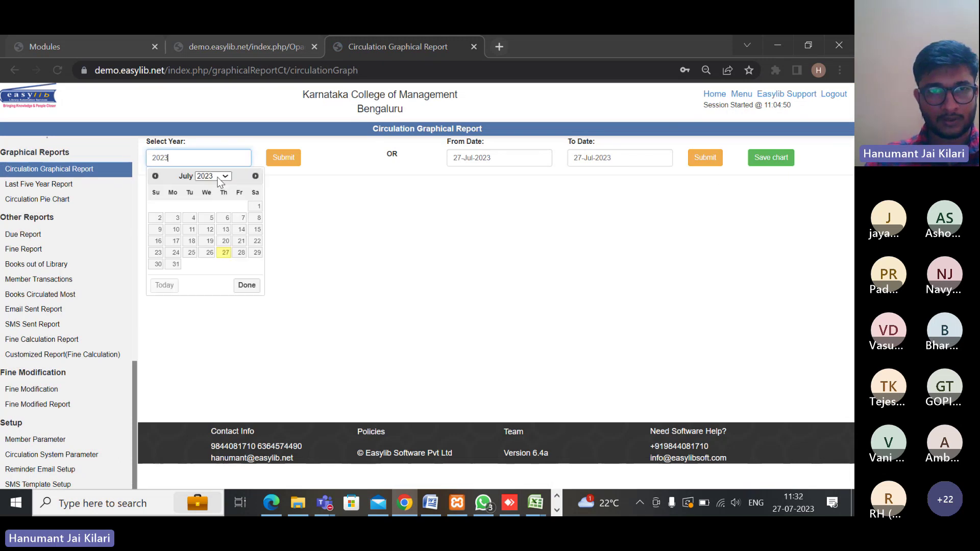
pyautogui.click(213, 177)
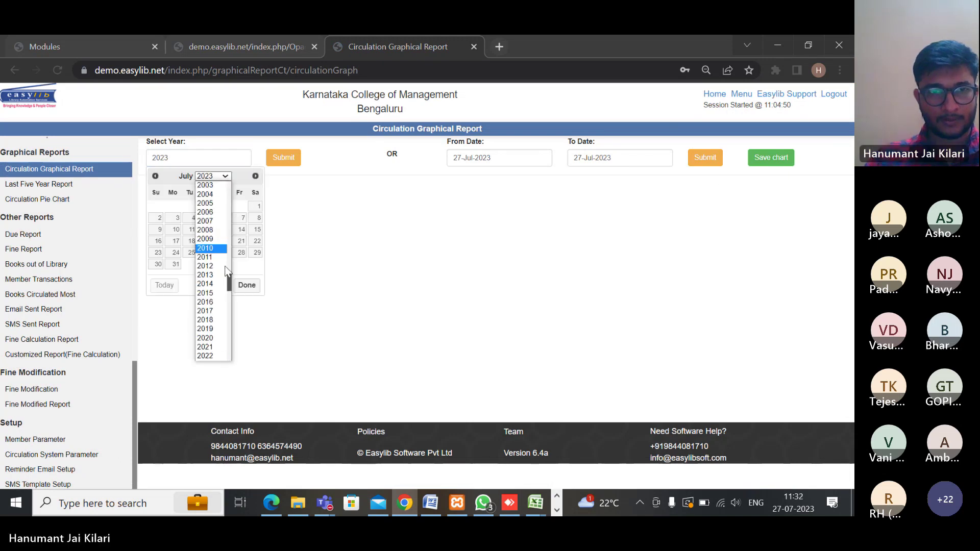
pyautogui.click(211, 347)
pyautogui.click(286, 162)
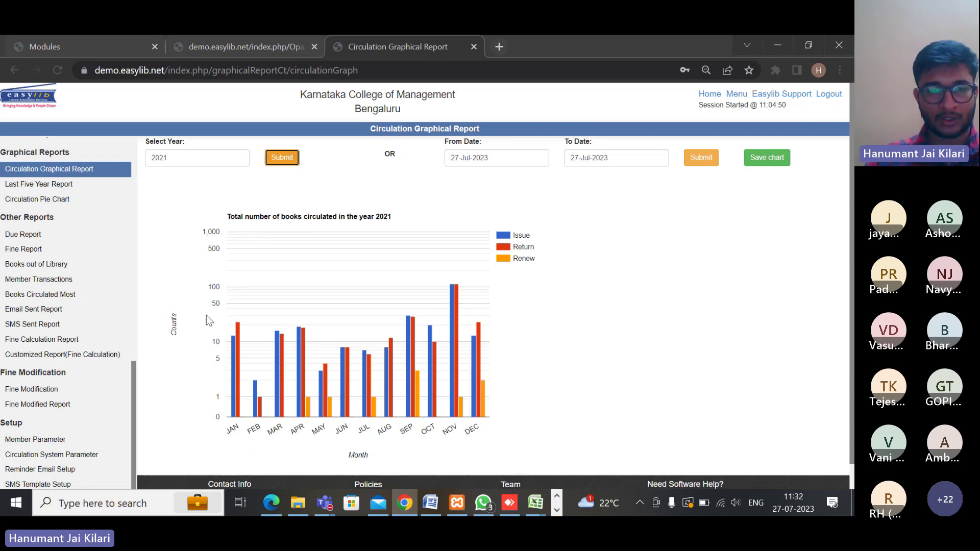
pyautogui.moveTo(232, 341)
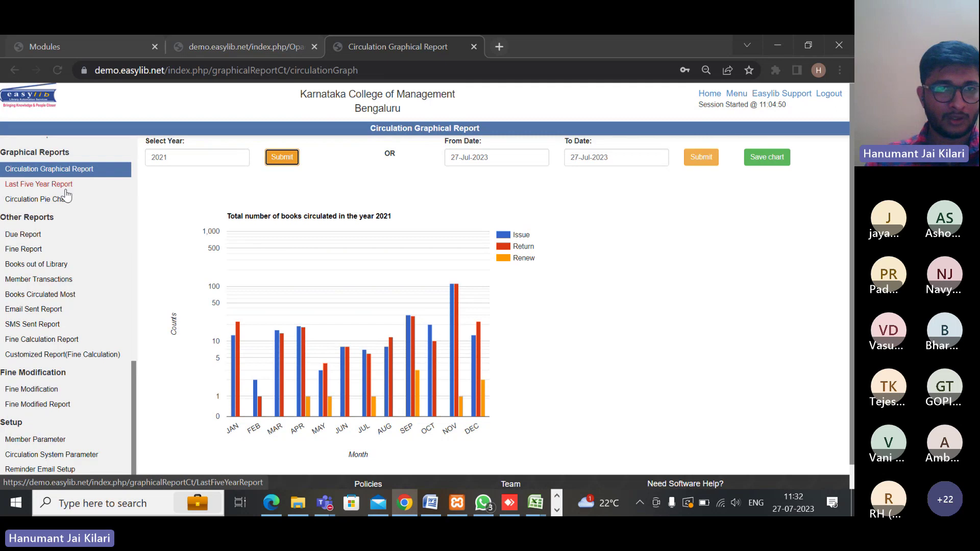
# Open the Last Five Year Report and read the 2019–2023 issue, return and renew bars
pyautogui.click(38, 190)
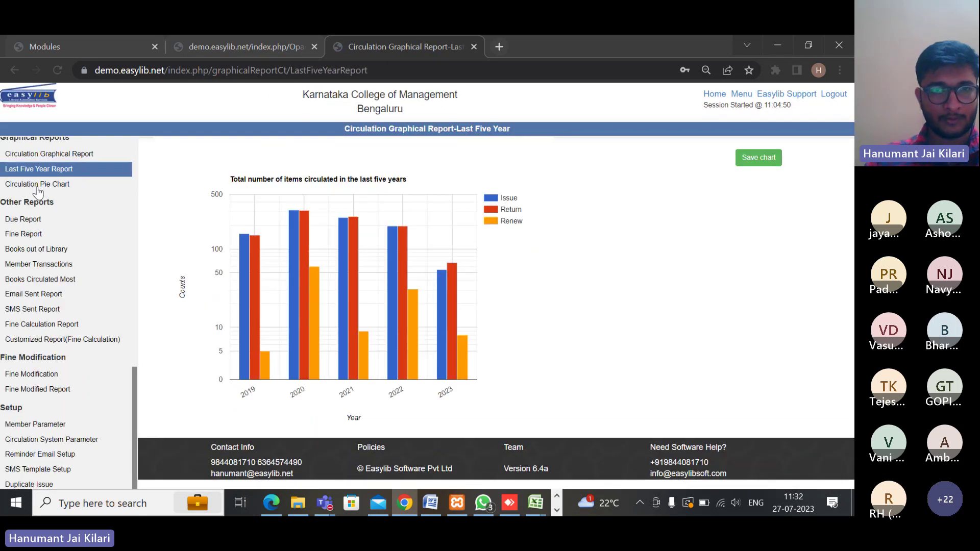
pyautogui.moveTo(357, 245)
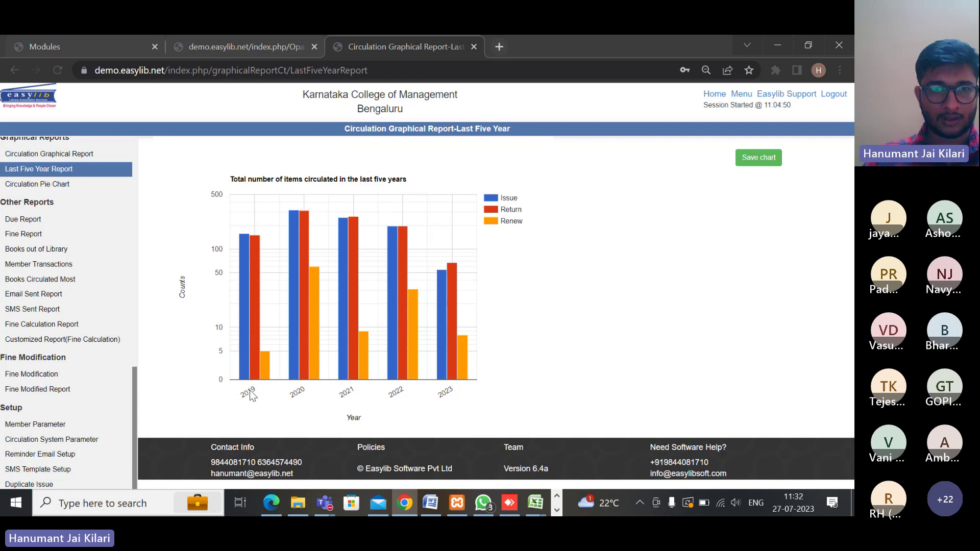
pyautogui.moveTo(248, 267)
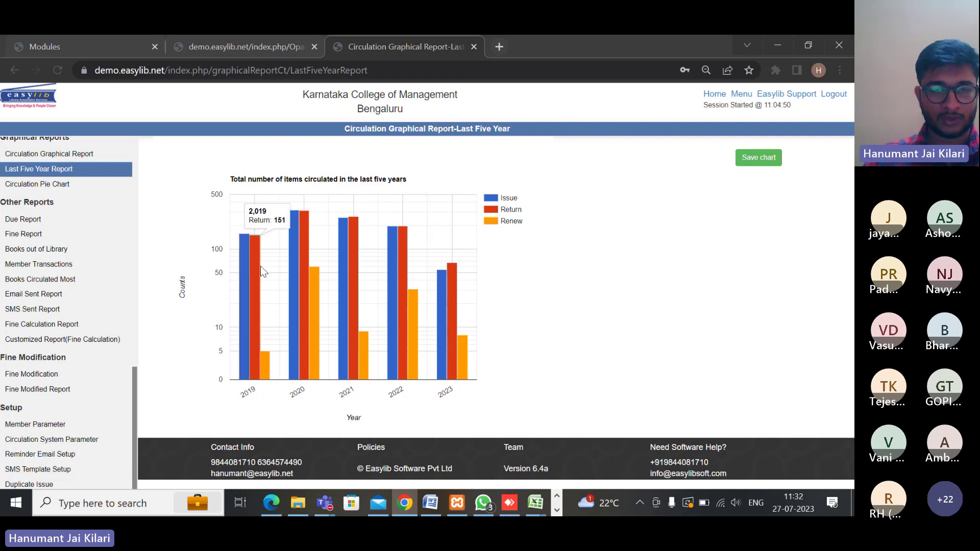
pyautogui.moveTo(262, 366)
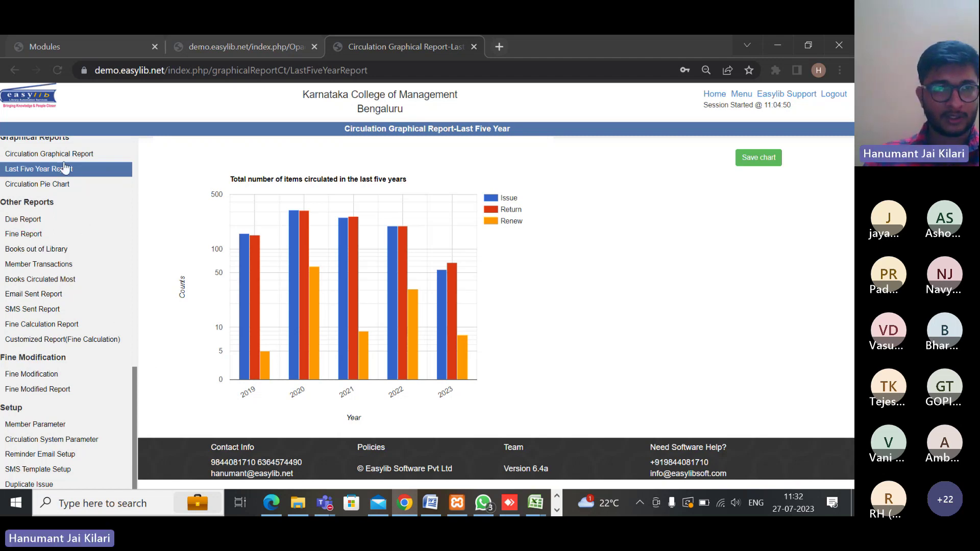
# Open the 2023 Circulation Pie Chart and read each month's share, January at 23.8%
pyautogui.click(53, 185)
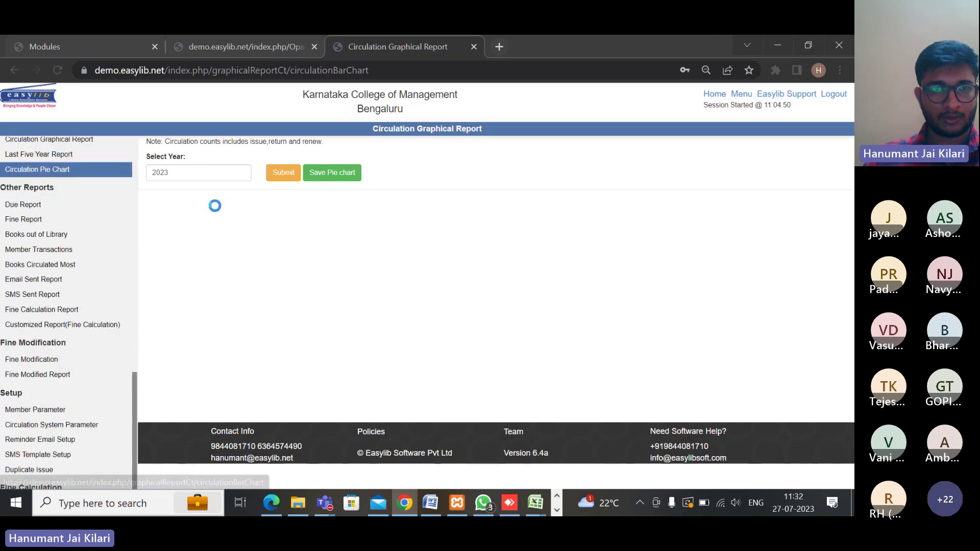
pyautogui.moveTo(324, 253)
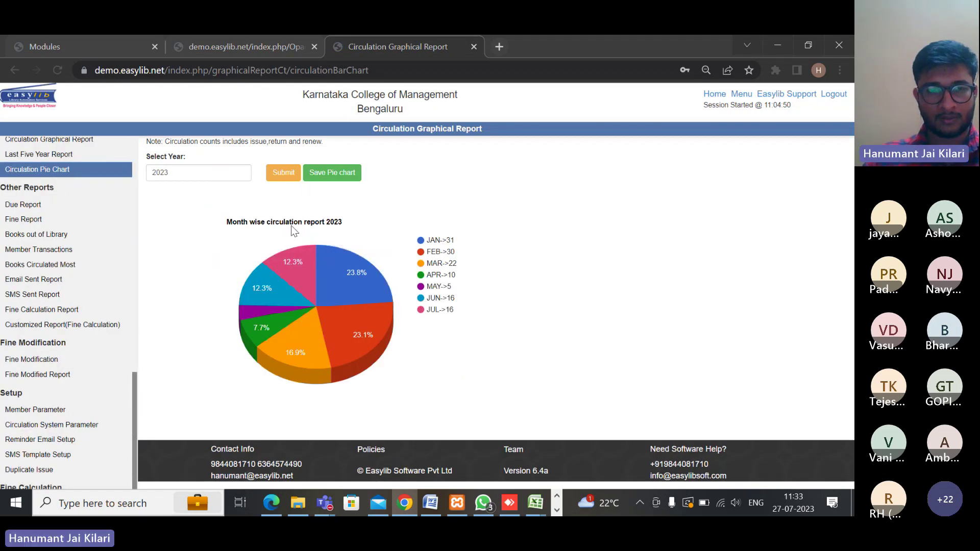
pyautogui.moveTo(275, 303)
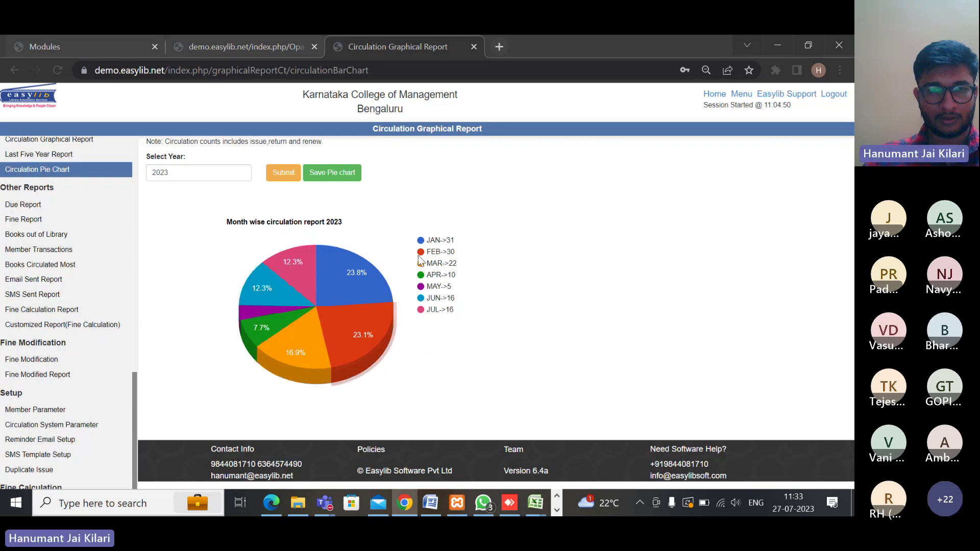
pyautogui.moveTo(369, 321)
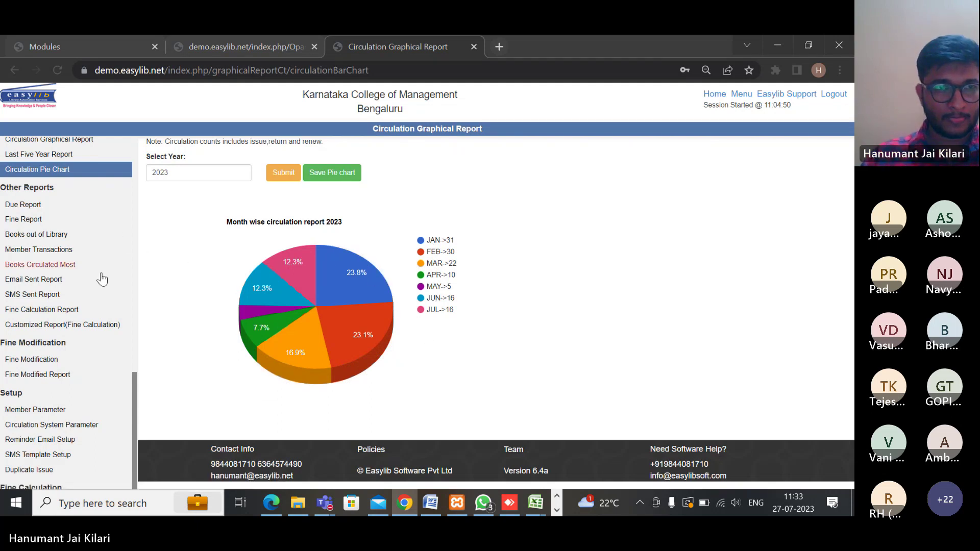
pyautogui.scroll(-2, 72, 266)
pyautogui.scroll(3, 66, 297)
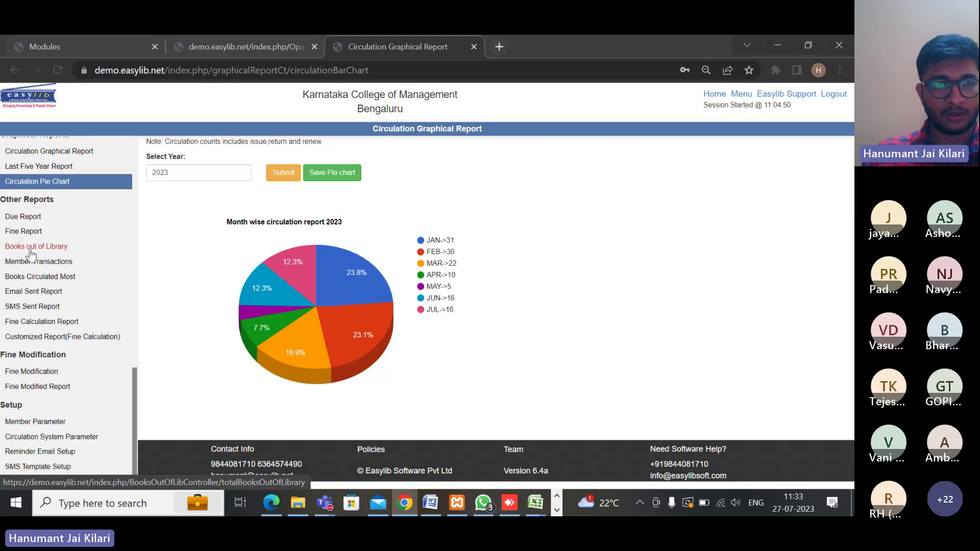
# Browse the Due Report and Fine Report, ending on the Member's Transactions page
pyautogui.click(49, 250)
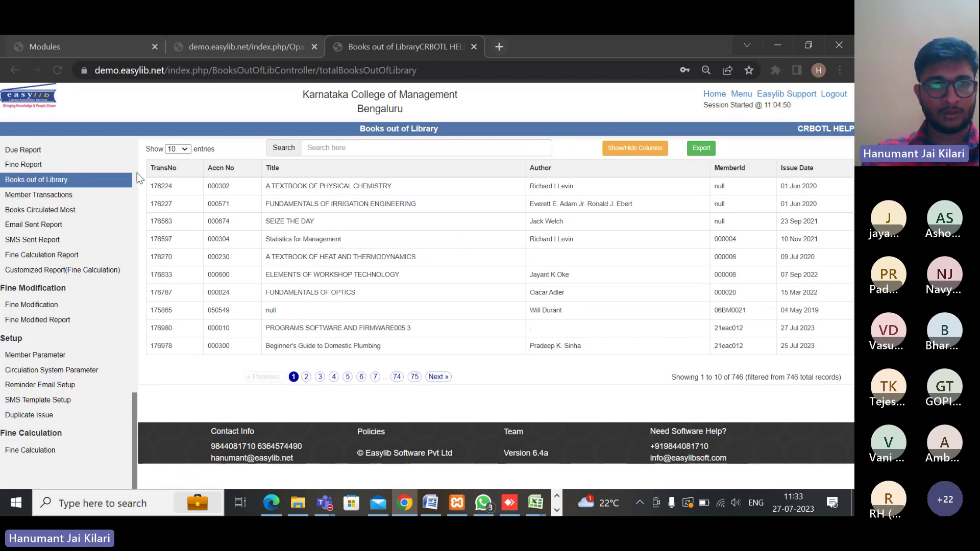
pyautogui.scroll(3, 102, 271)
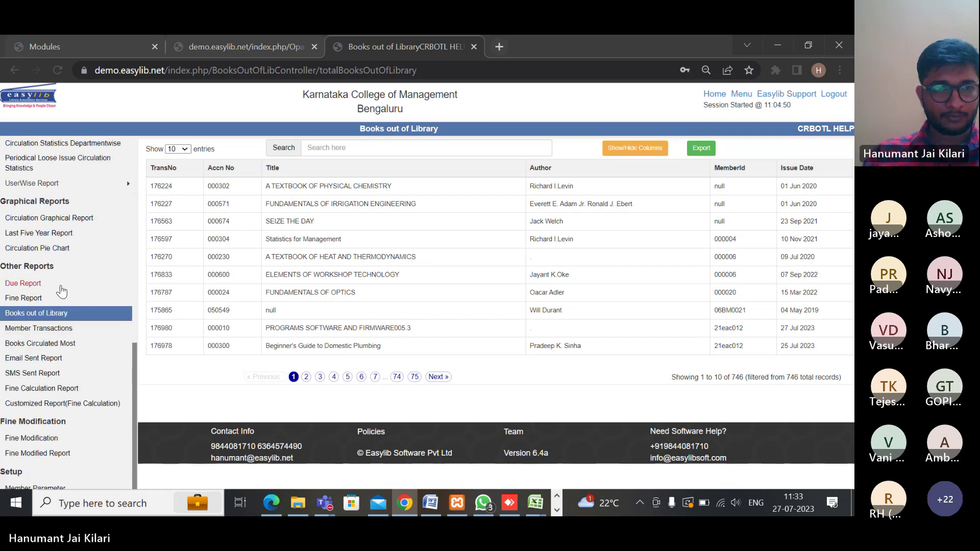
pyautogui.click(31, 283)
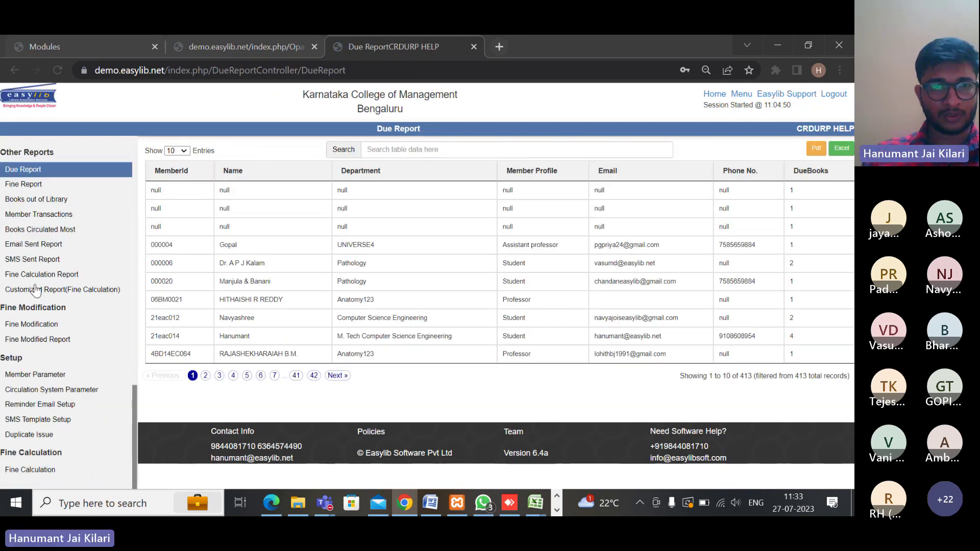
pyautogui.click(25, 186)
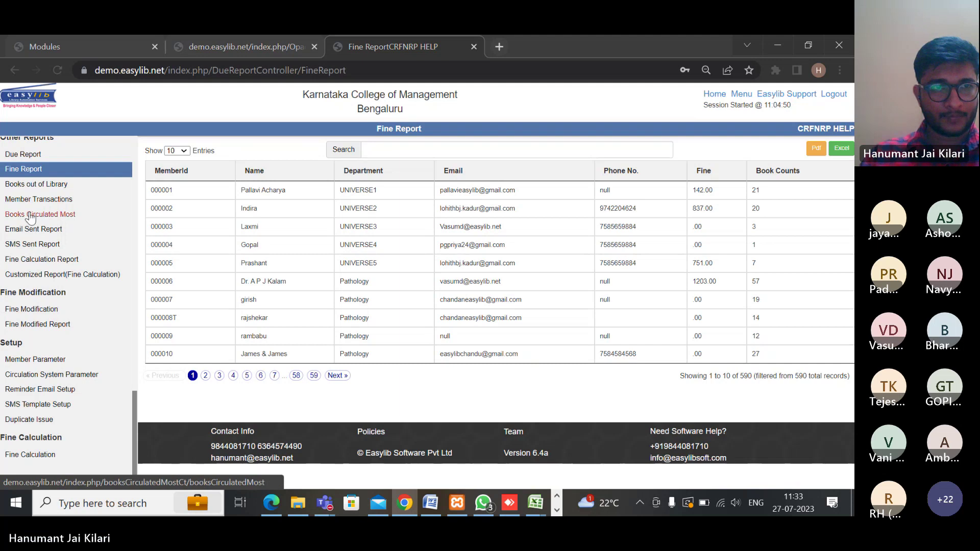
pyautogui.click(18, 201)
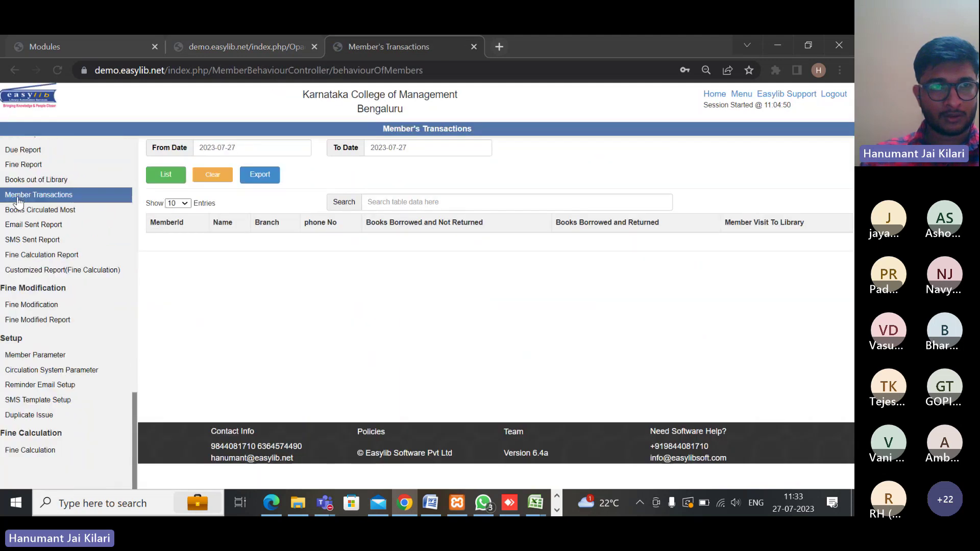
# List member transactions for 2023-07-27, showing 31230 members' borrowed and returned counts
pyautogui.click(164, 179)
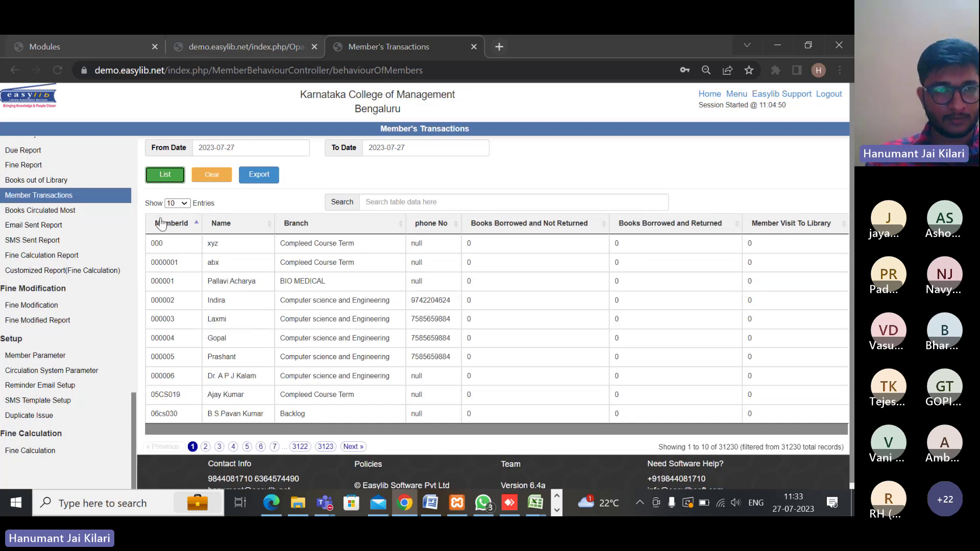
# List the top 50 items in Books Circulated Most, sorted by times circulated, highest first
pyautogui.click(66, 212)
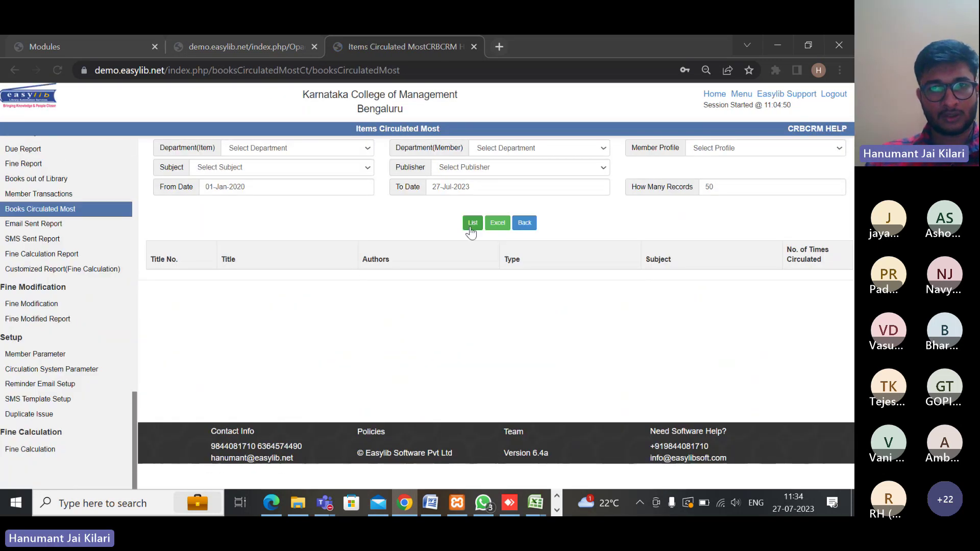
pyautogui.click(470, 224)
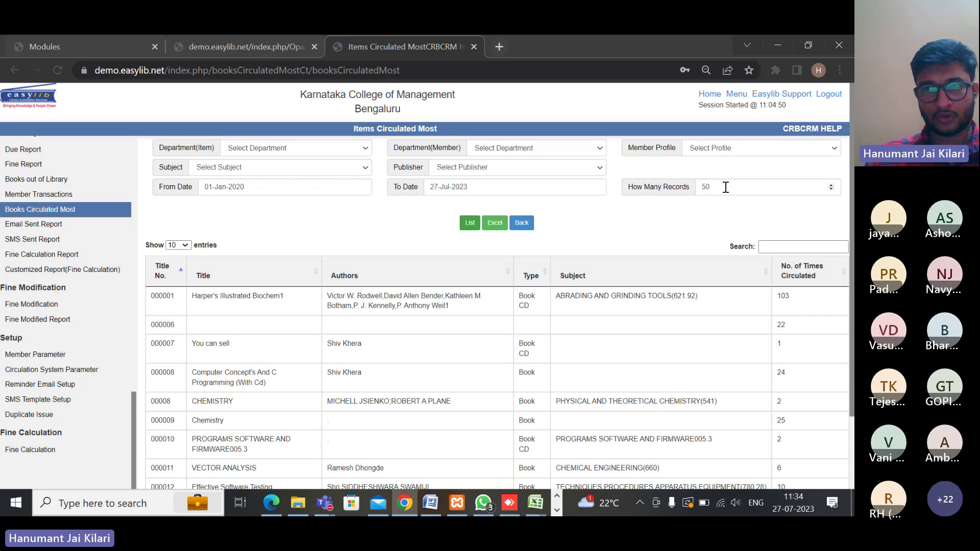
pyautogui.moveTo(724, 187); pyautogui.dragTo(697, 188)
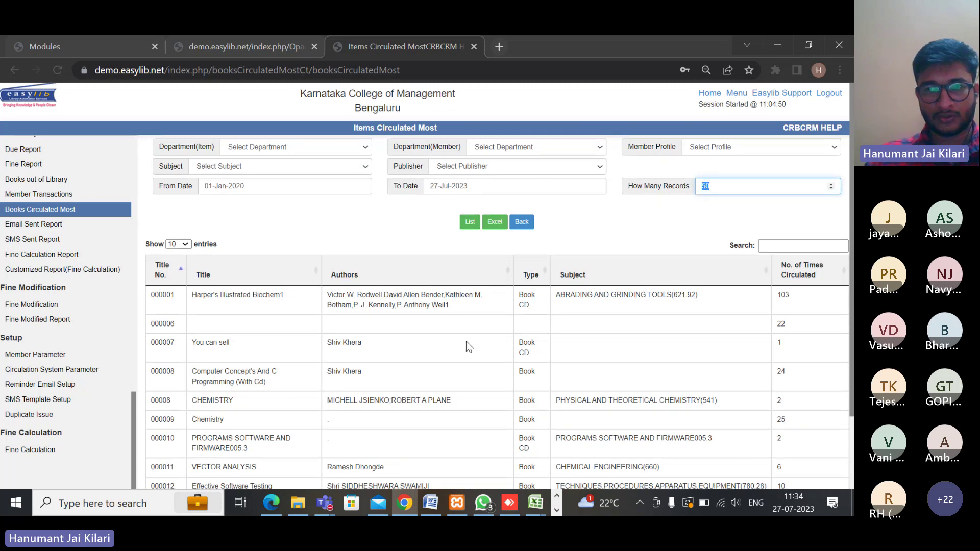
pyautogui.scroll(-2, 466, 343)
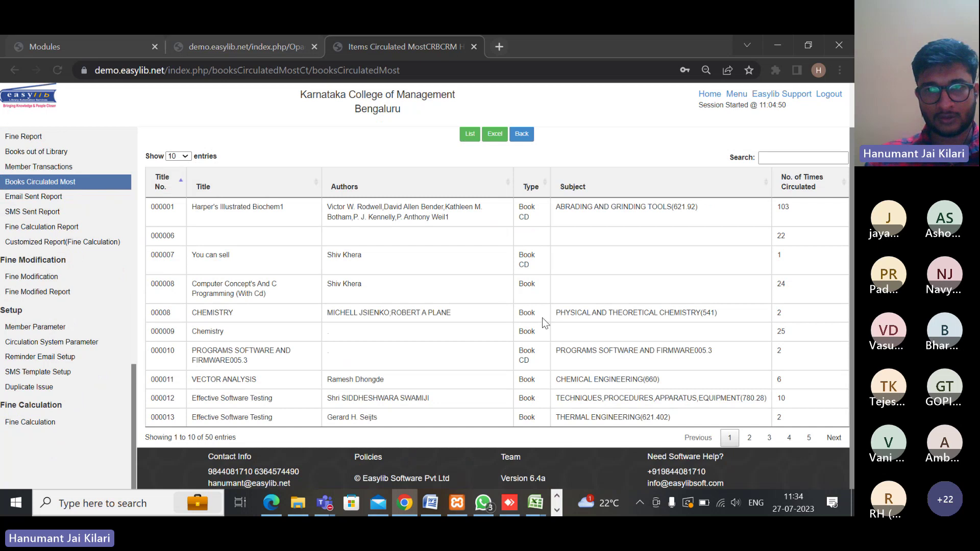
pyautogui.scroll(2, 456, 209)
pyautogui.click(811, 276)
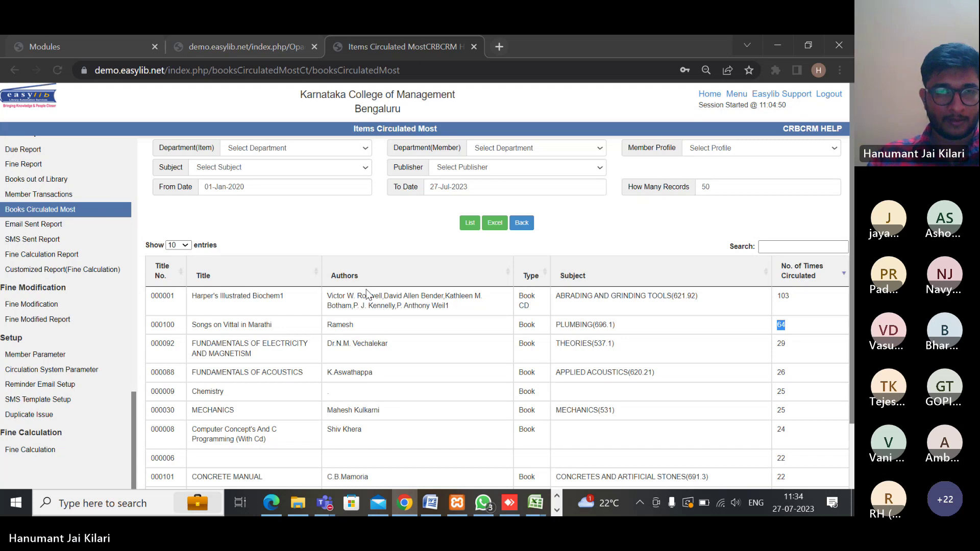
pyautogui.scroll(1, 56, 277)
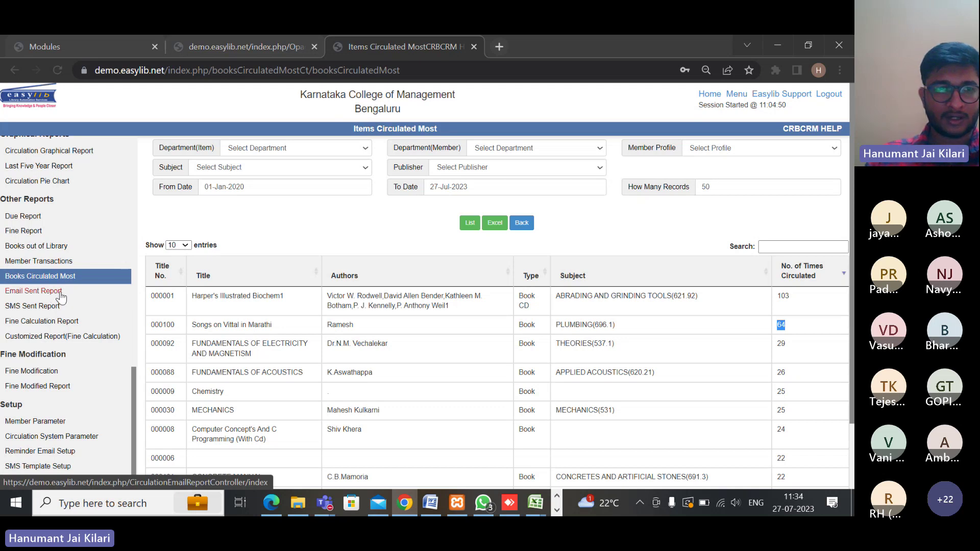
# List the five e-mails in the Email Sent Report for 27 July 2023, then go to SMS Report
pyautogui.click(26, 292)
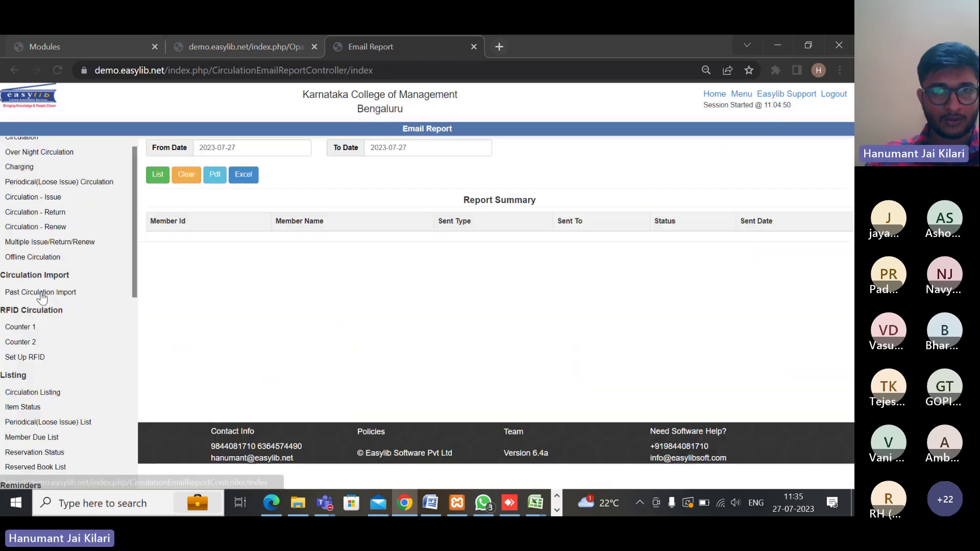
pyautogui.click(158, 175)
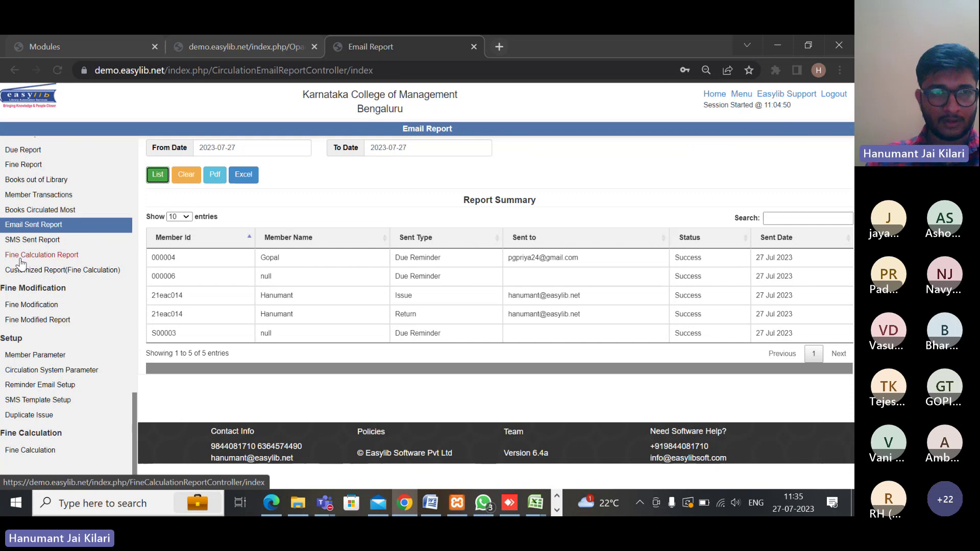
pyautogui.click(48, 244)
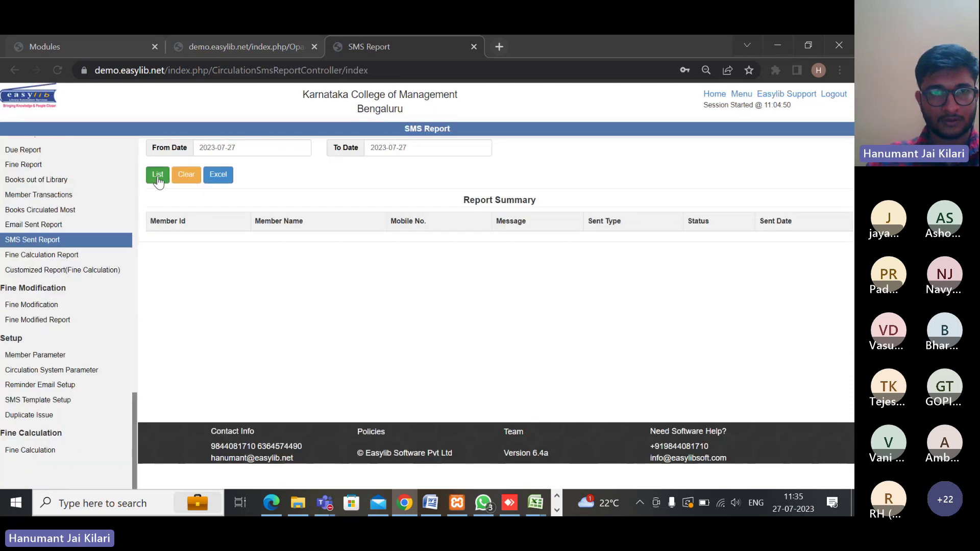
# List the three SMS sent on 27 July 2023: issue, return and fine-paid notices
pyautogui.click(158, 176)
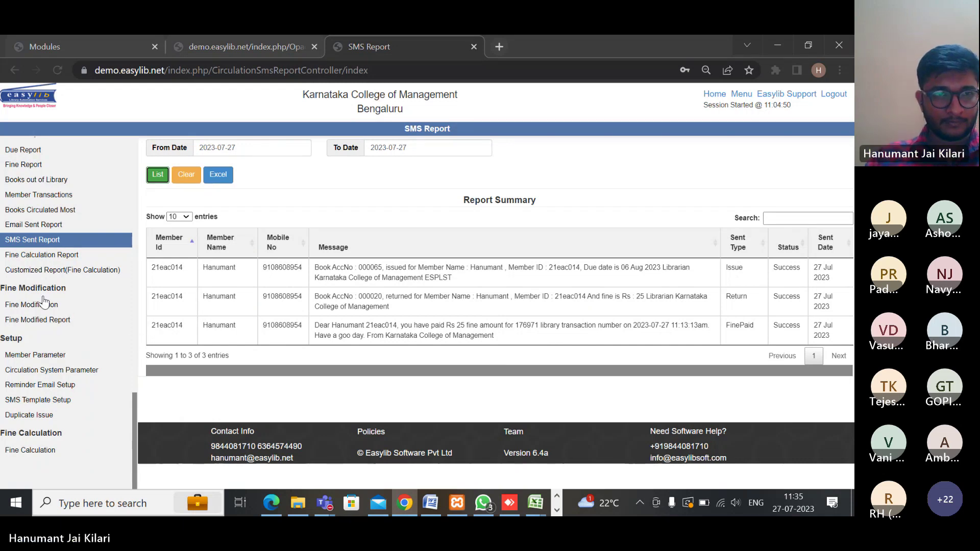
pyautogui.scroll(1, 72, 329)
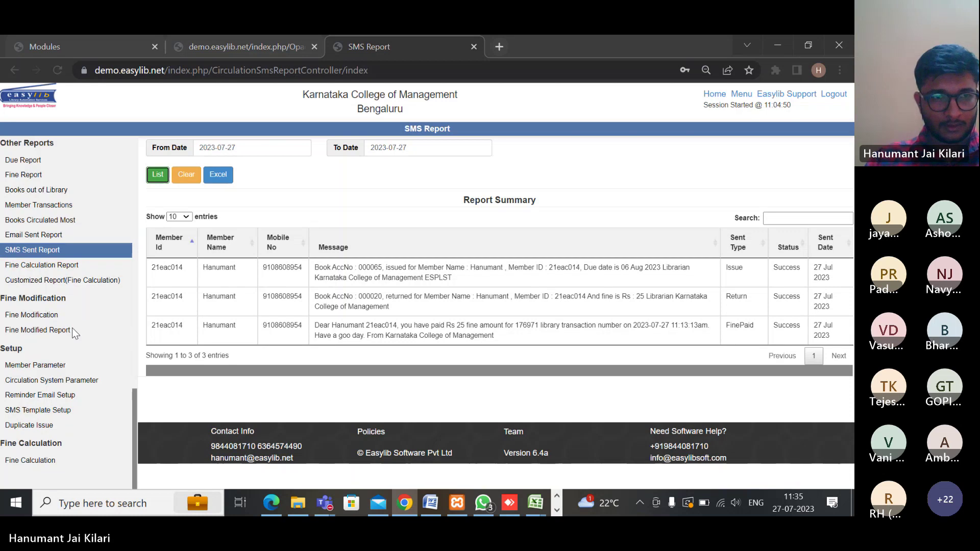
pyautogui.scroll(3, 72, 332)
pyautogui.scroll(-3, 72, 333)
pyautogui.scroll(8, 77, 340)
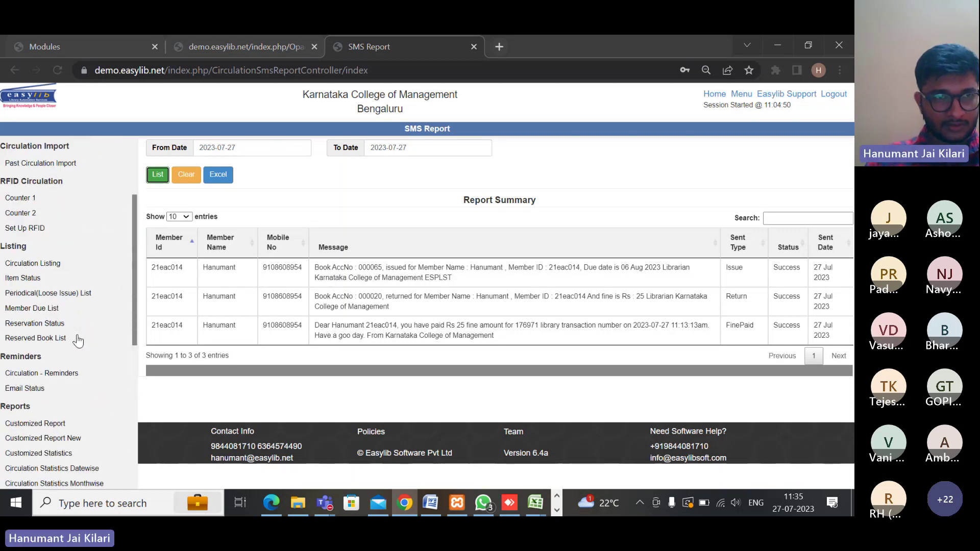
pyautogui.scroll(3, 78, 341)
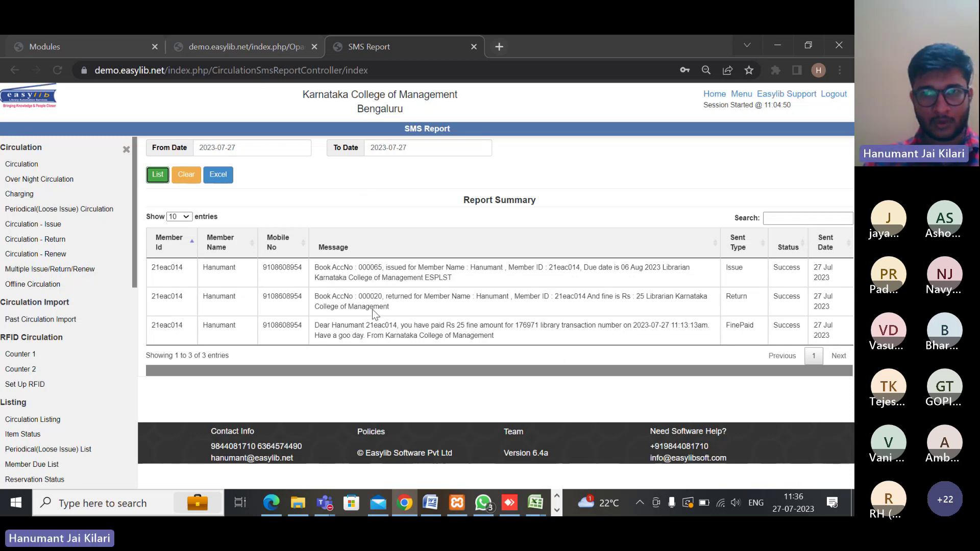
pyautogui.scroll(-5, 73, 337)
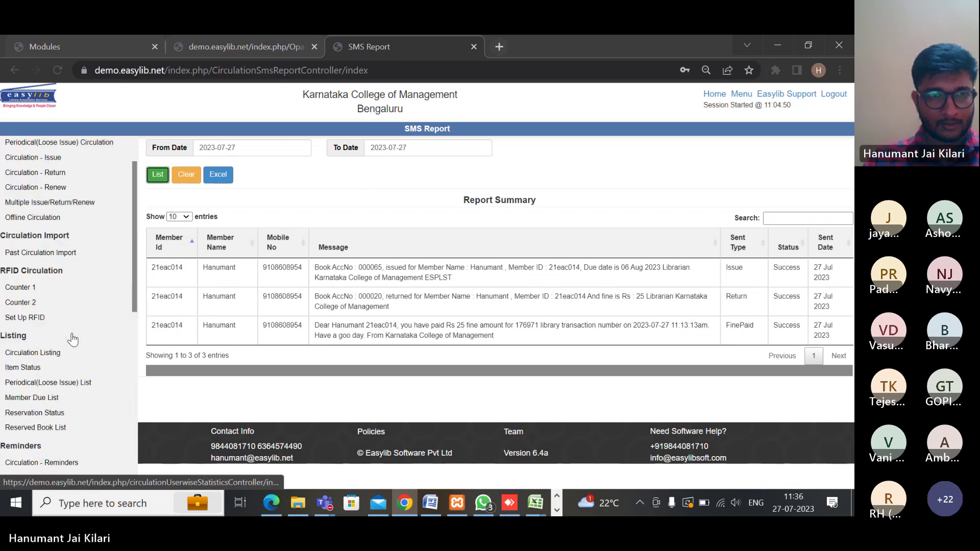
pyautogui.scroll(-2, 73, 338)
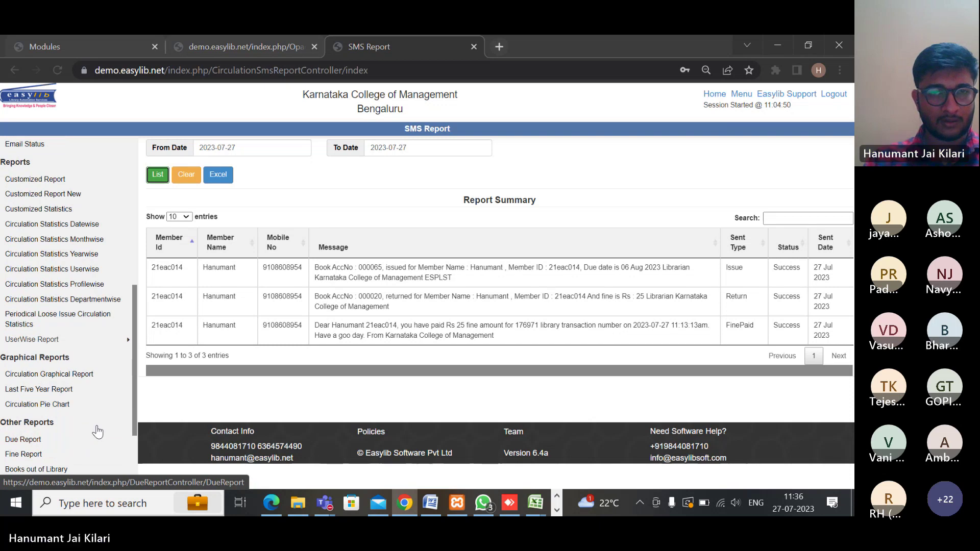
pyautogui.scroll(-3, 95, 428)
pyautogui.scroll(-6, 95, 429)
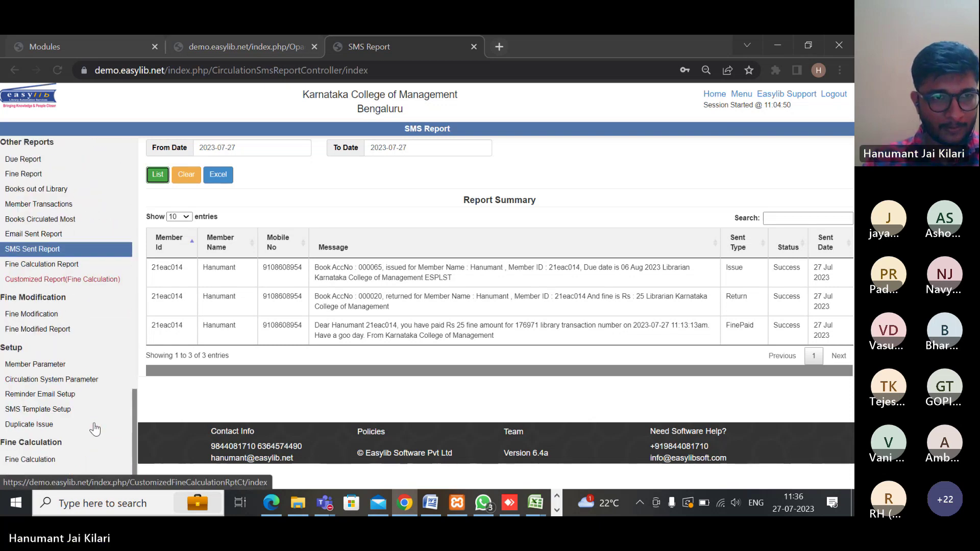
pyautogui.scroll(-2, 93, 427)
pyautogui.scroll(4, 93, 428)
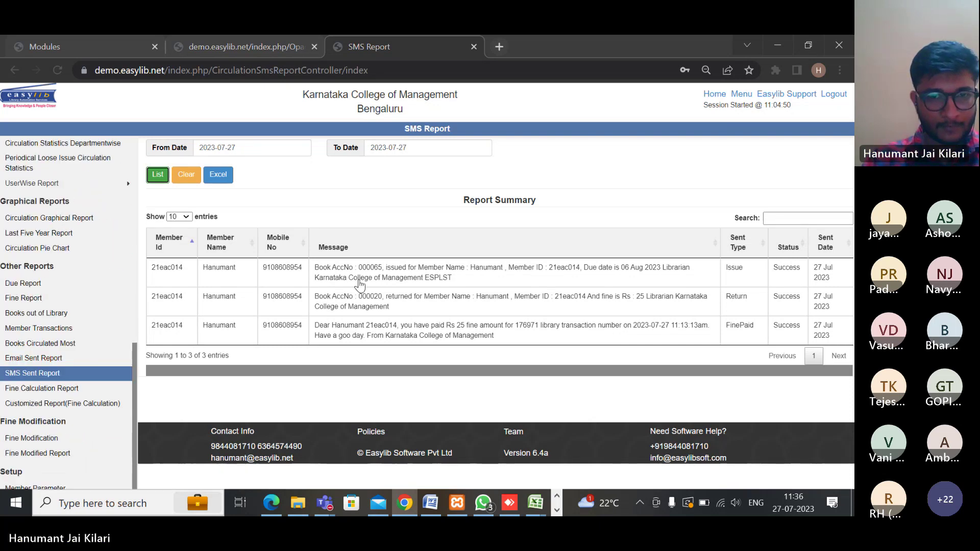
pyautogui.click(324, 502)
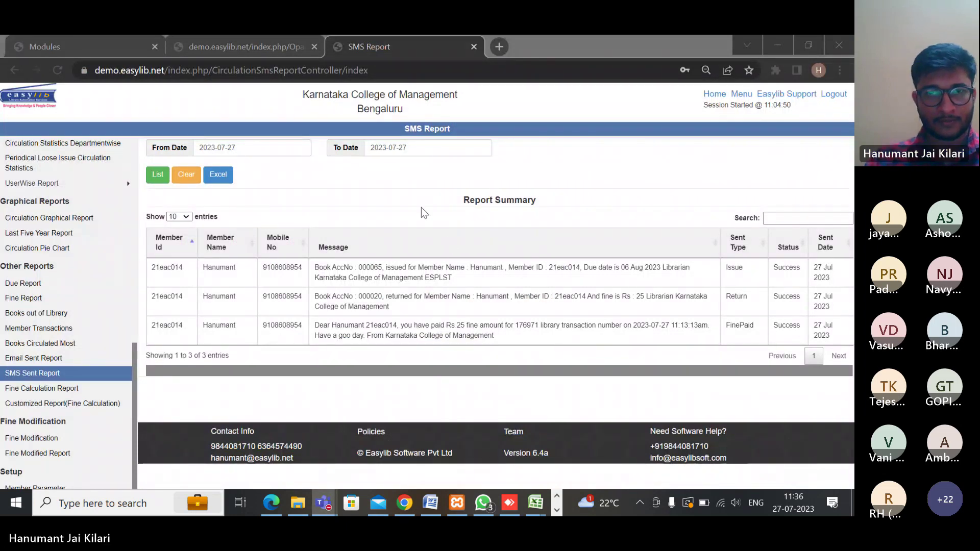
pyautogui.scroll(10, 31, 329)
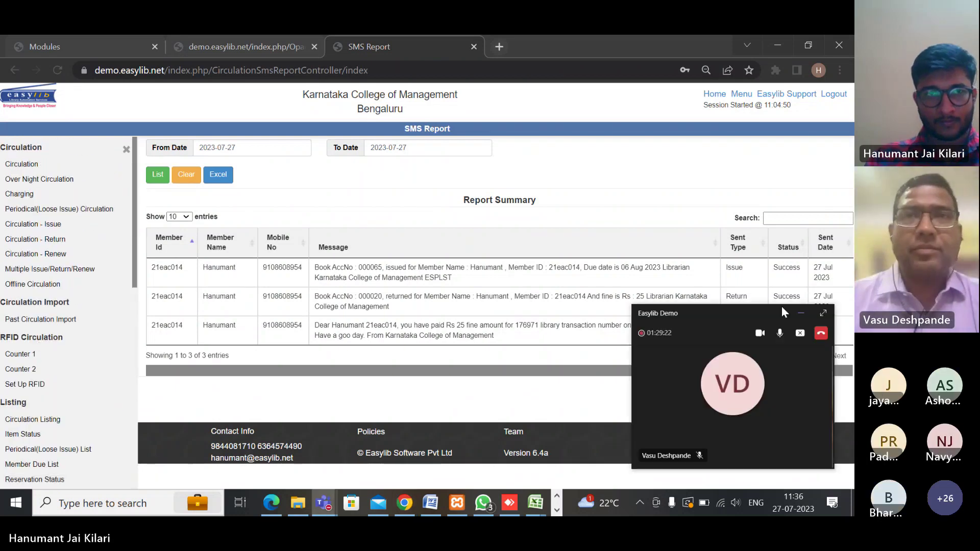
# Leave the admin session, sign in with the student member's ID and password, declining password saving
pyautogui.click(832, 95)
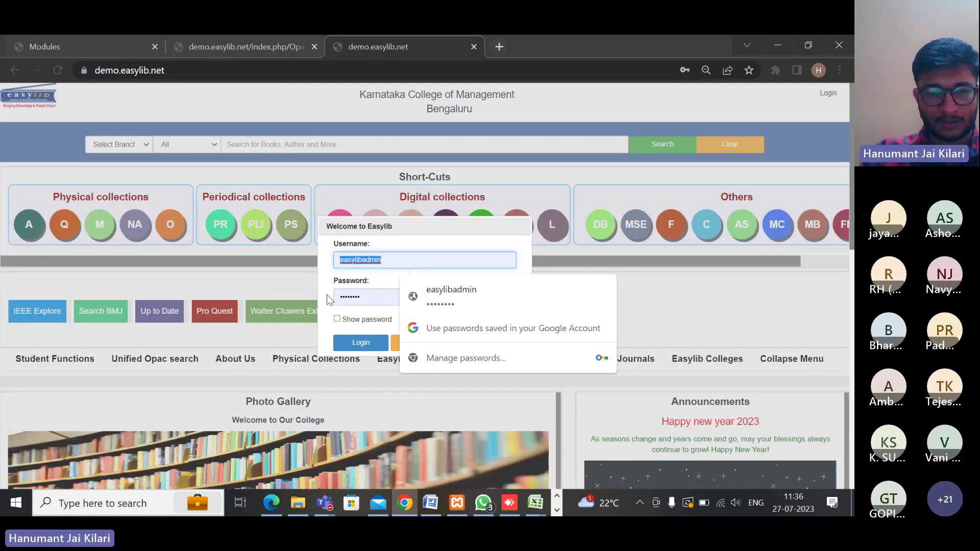
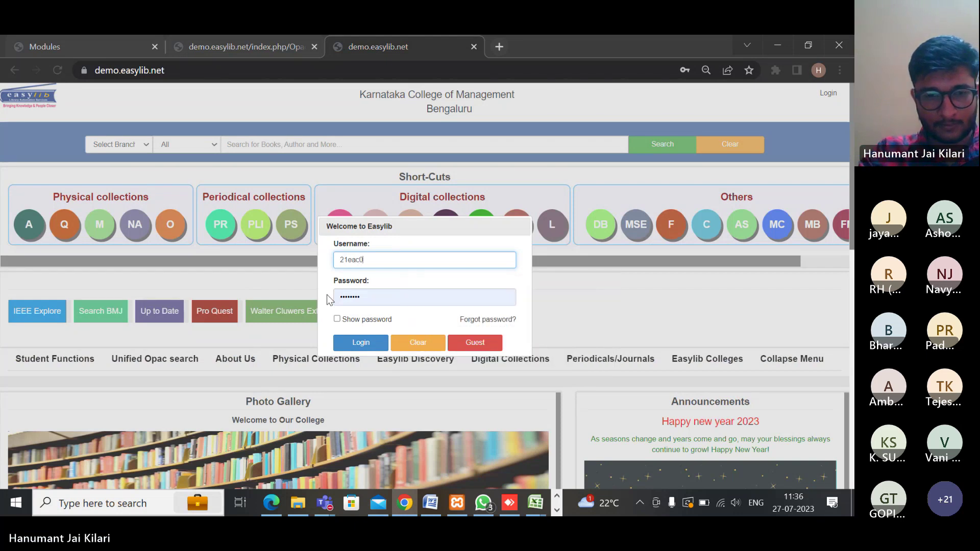
pyautogui.press('Tab')
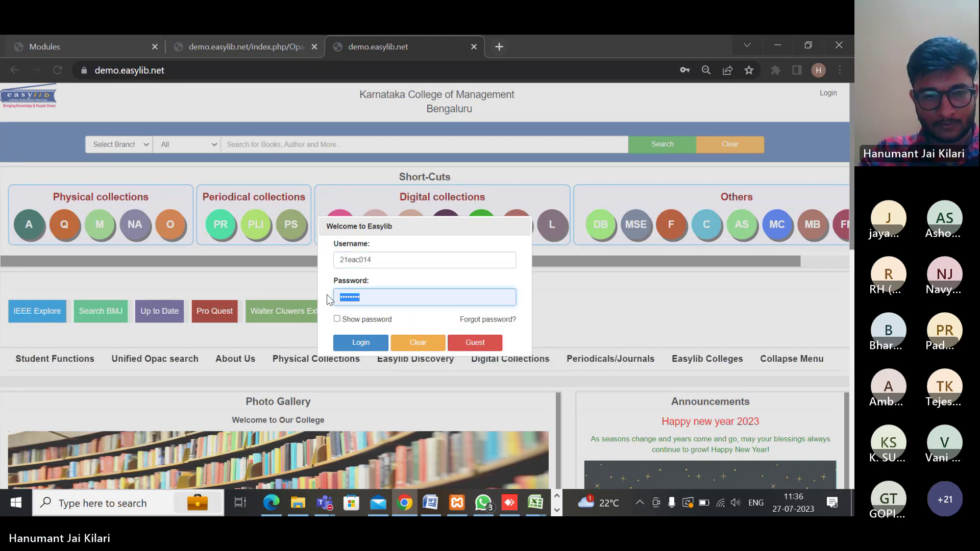
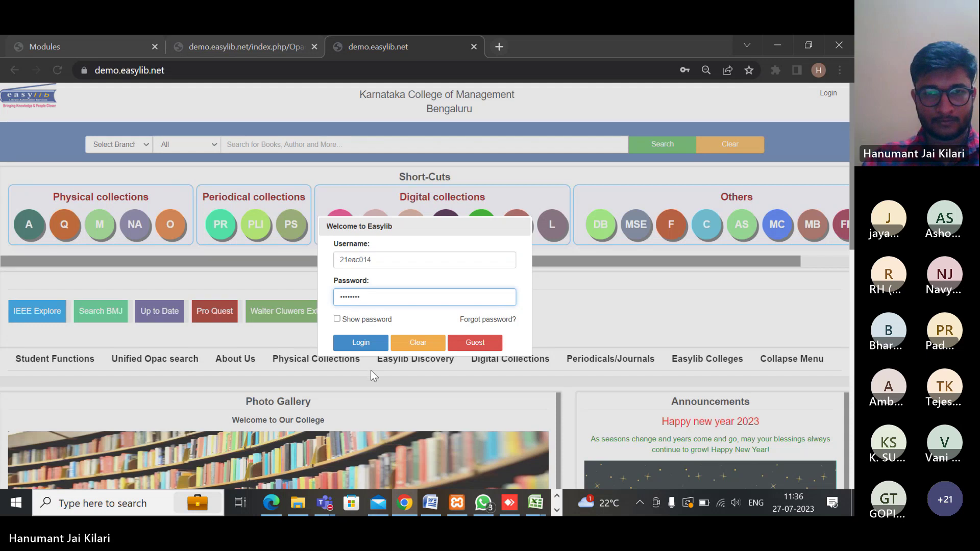
pyautogui.click(357, 343)
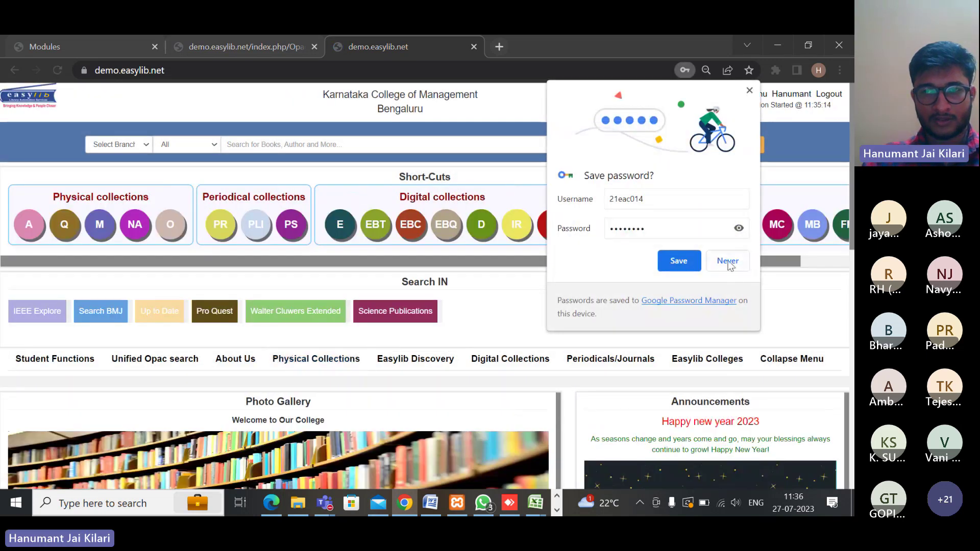
pyautogui.click(728, 262)
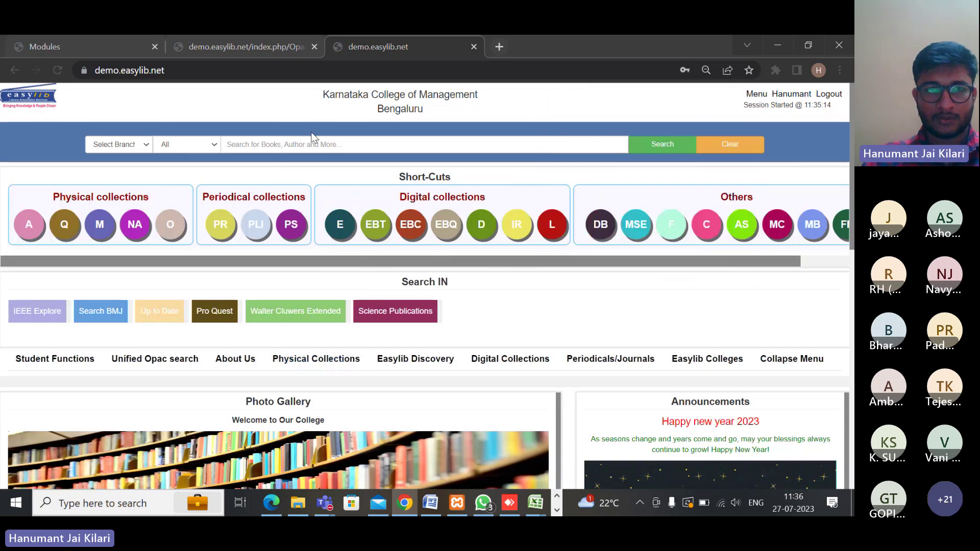
# Search the catalogue for 'anatomy' and choose the ANATOMY AND PHYSIOLOGY suggestion, which returns 26 titles
pyautogui.click(340, 147)
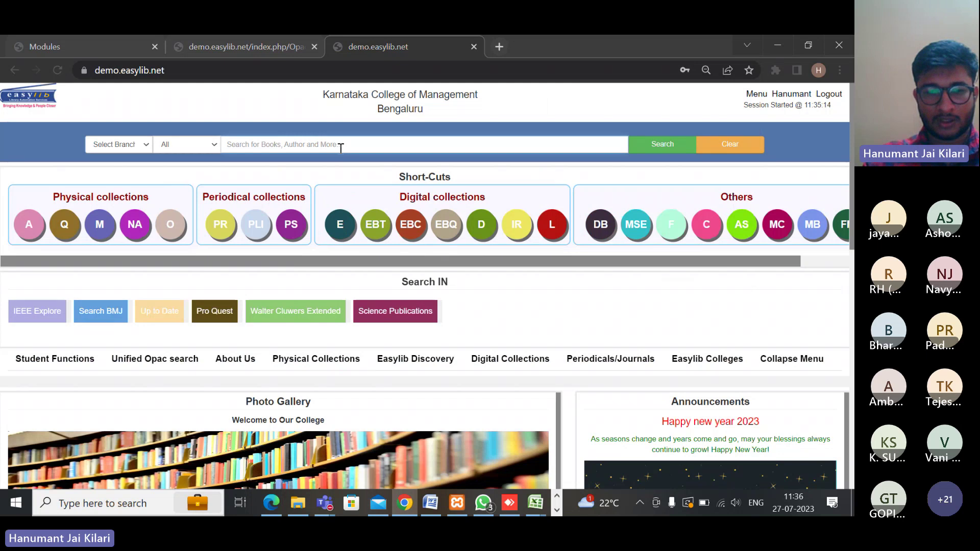
pyautogui.write('an')
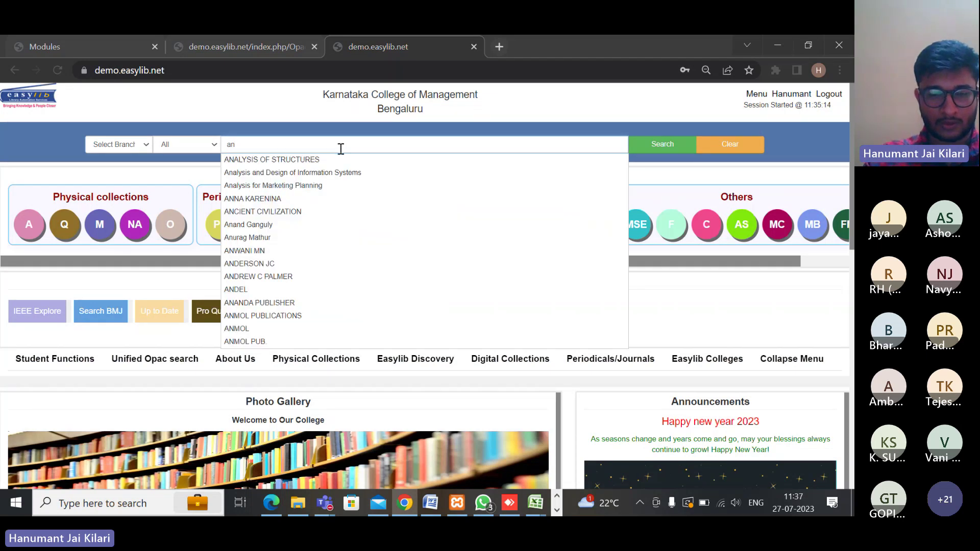
pyautogui.write('ato')
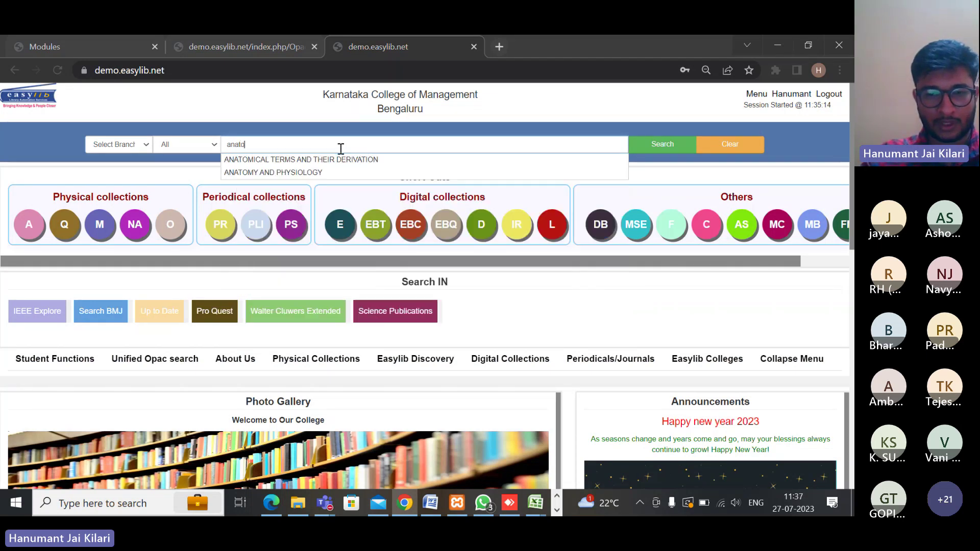
pyautogui.write('me')
pyautogui.write('y')
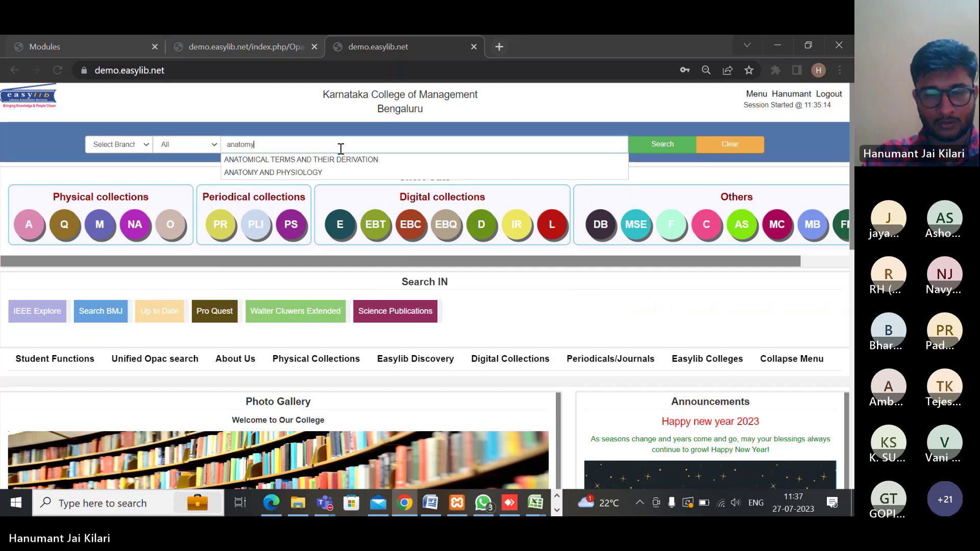
pyautogui.click(305, 159)
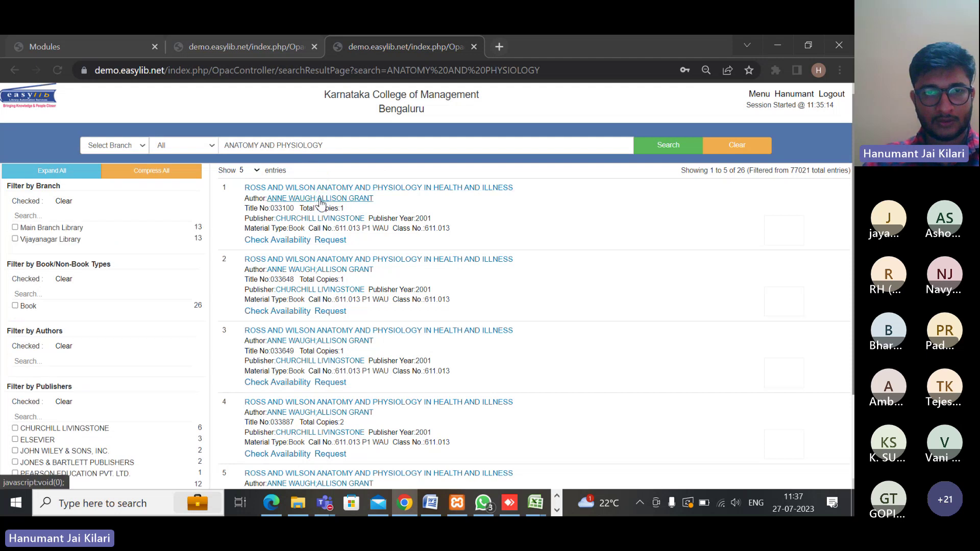
pyautogui.scroll(-2, 327, 273)
pyautogui.scroll(2, 321, 266)
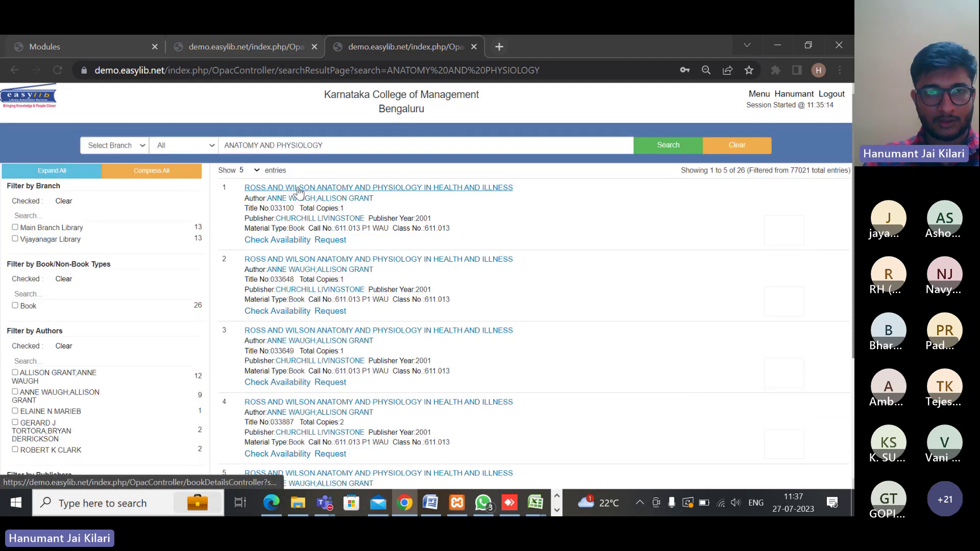
# Open the details of the first result, Ross and Wilson Anatomy and Physiology in Health and Illness
pyautogui.click(315, 190)
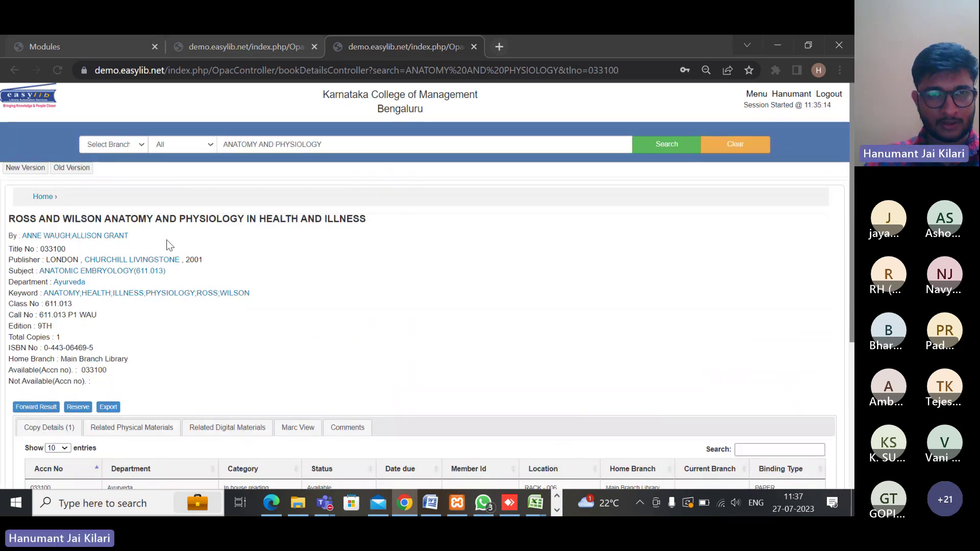
pyautogui.scroll(-5, 229, 361)
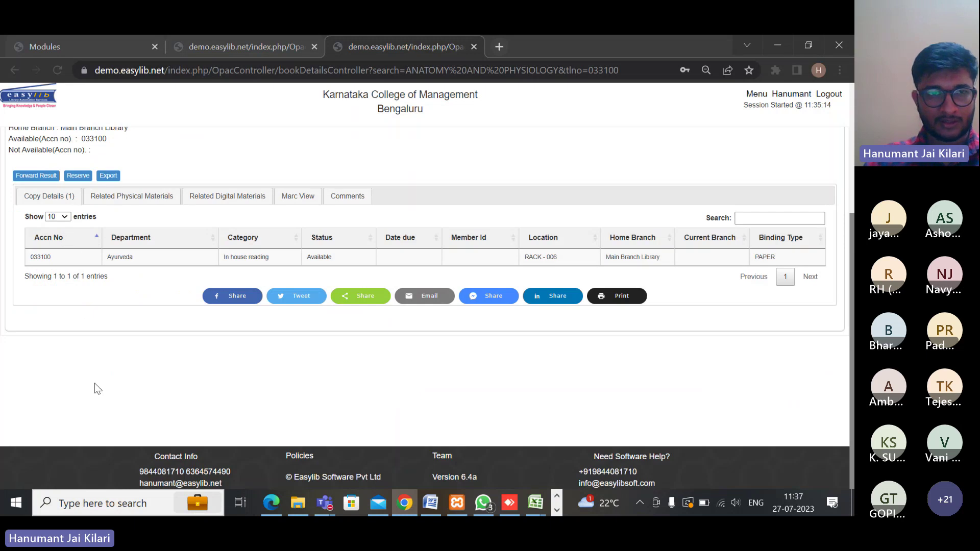
pyautogui.scroll(5, 97, 371)
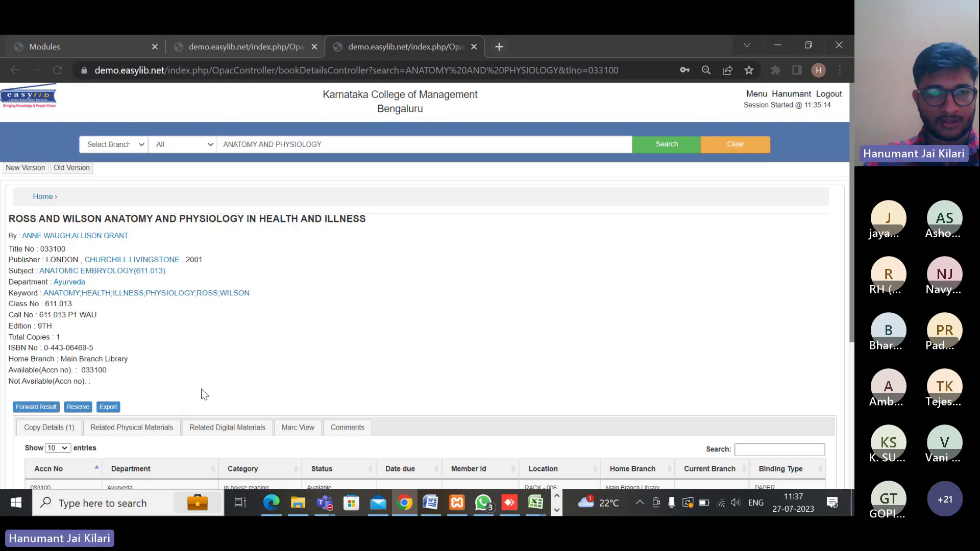
# Reserve Title No 033100 by title and dismiss the reservation-placed message
pyautogui.click(78, 408)
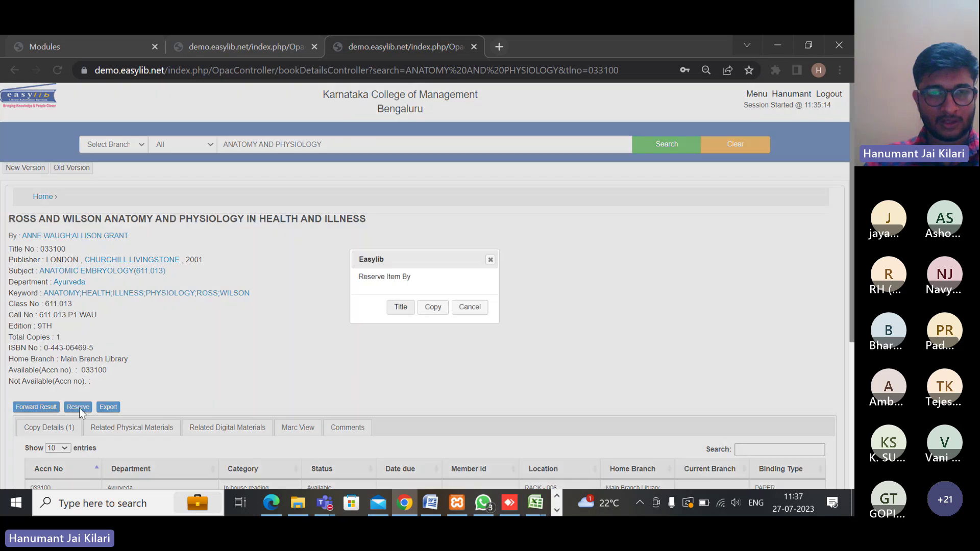
pyautogui.click(401, 307)
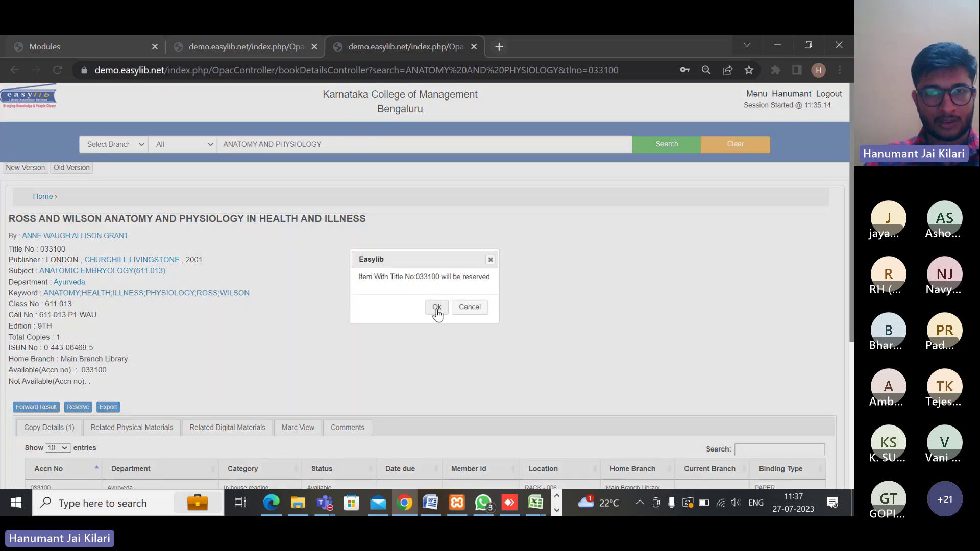
pyautogui.click(434, 307)
pyautogui.click(474, 306)
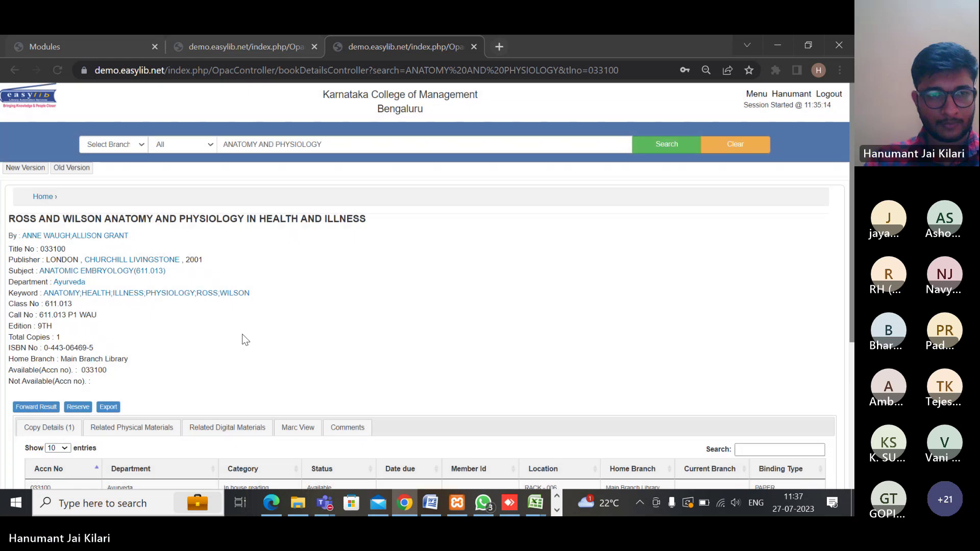
pyautogui.scroll(-5, 240, 337)
# Return to the easylib home page, open the member Menu, and expand +About Me
pyautogui.scroll(5, 238, 342)
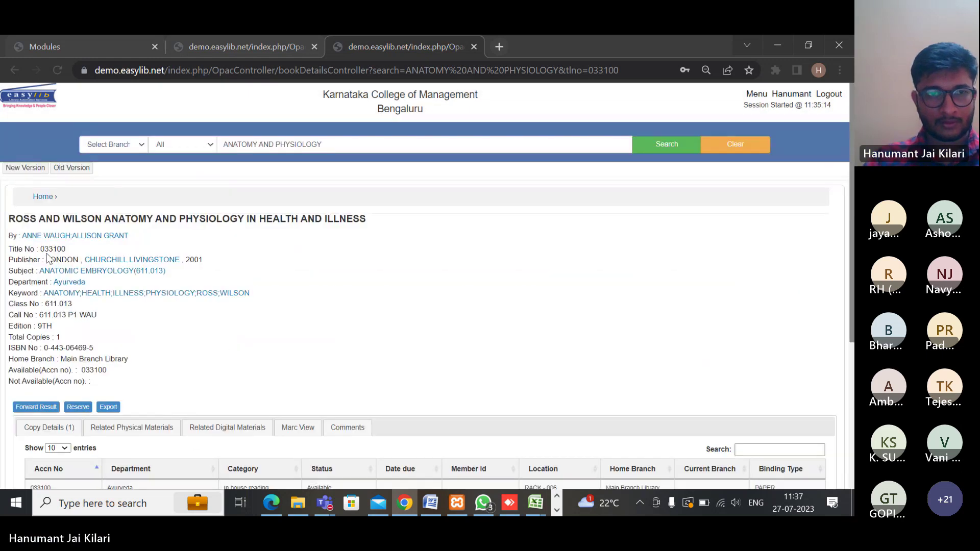
pyautogui.click(40, 109)
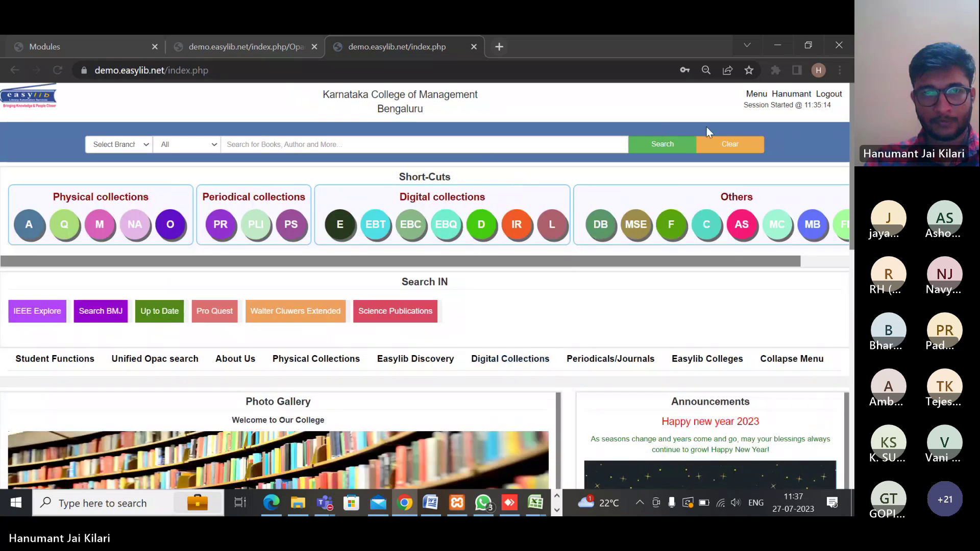
pyautogui.click(757, 94)
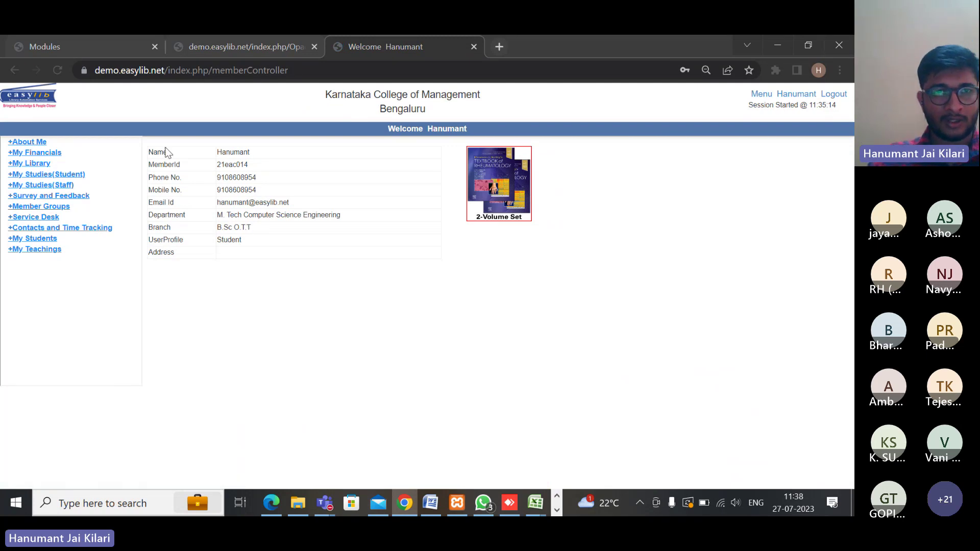
pyautogui.click(39, 143)
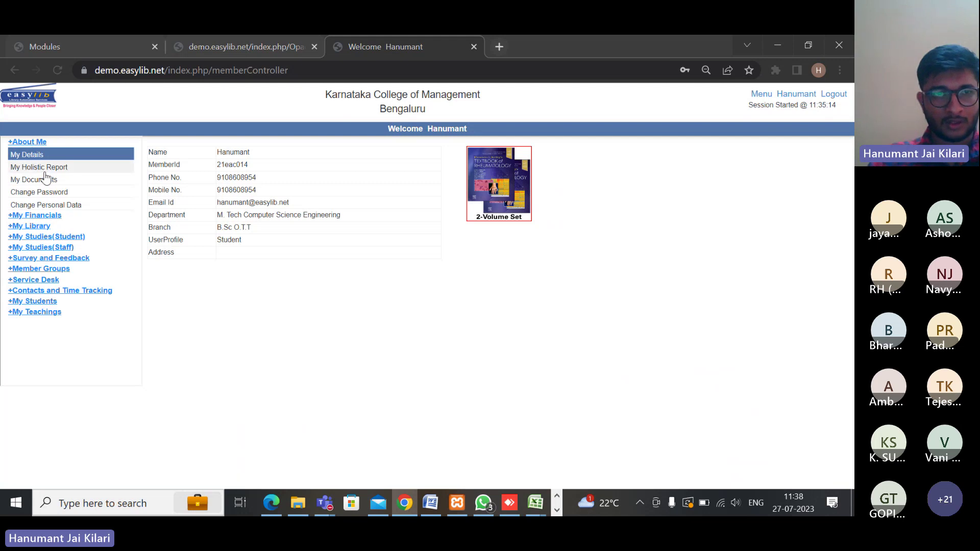
# Open My Holistic Report and highlight the Library Usage figures, such as the borrowed and reserved rows
pyautogui.click(41, 167)
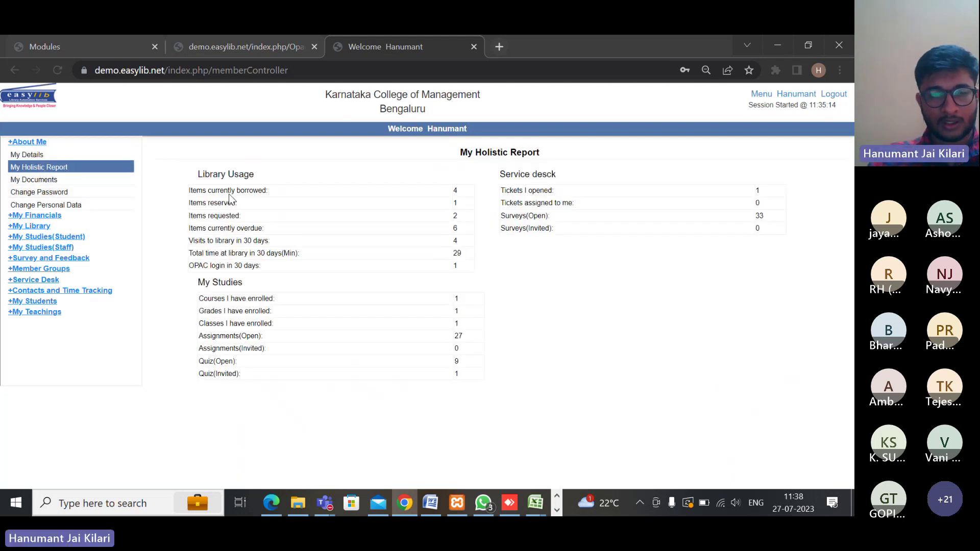
pyautogui.moveTo(185, 157); pyautogui.dragTo(550, 309)
pyautogui.click(550, 309)
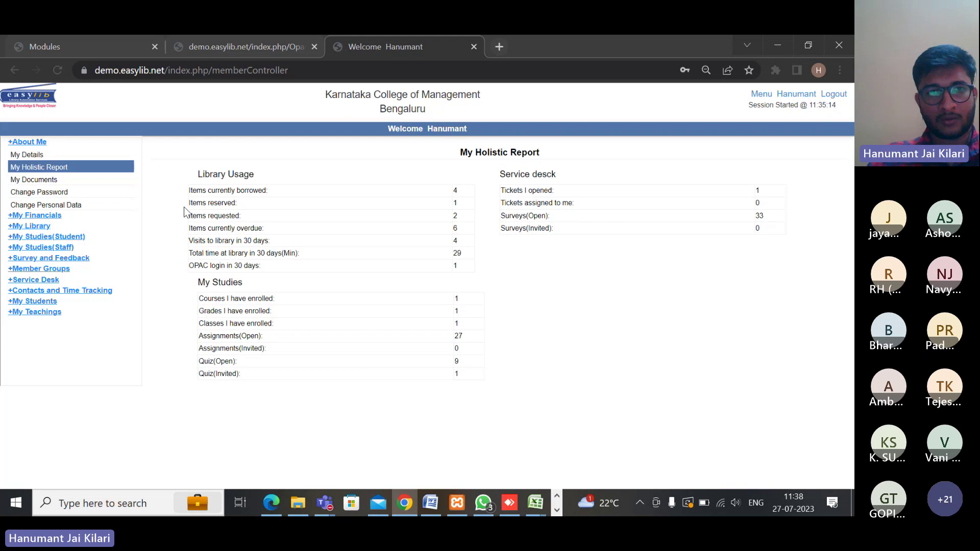
pyautogui.moveTo(188, 189); pyautogui.dragTo(214, 216)
pyautogui.click(473, 217)
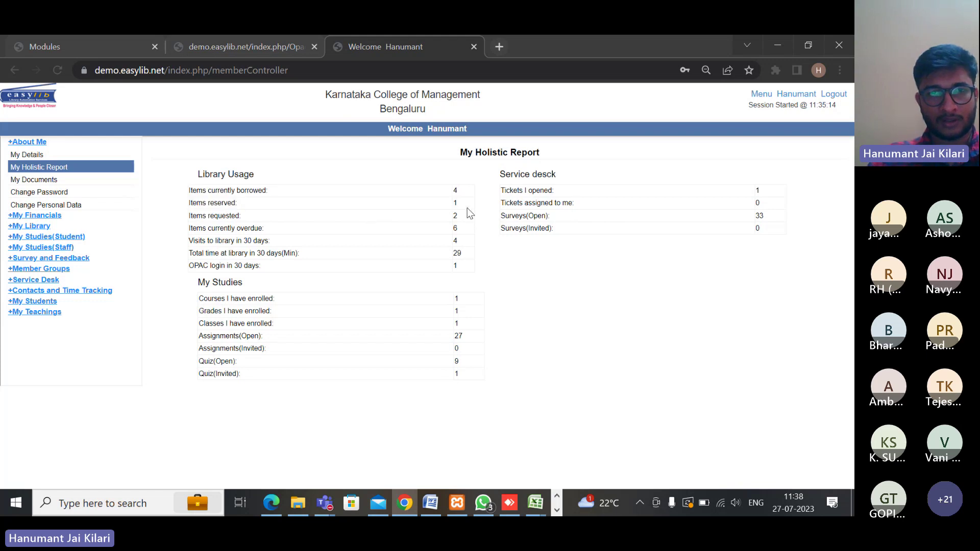
pyautogui.moveTo(188, 190); pyautogui.dragTo(317, 211)
pyautogui.click(456, 204)
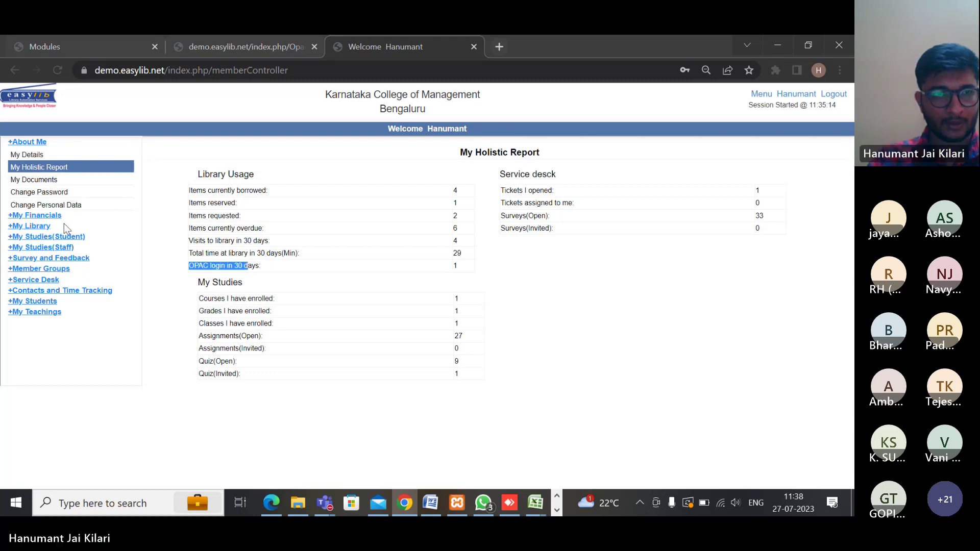
pyautogui.click(40, 173)
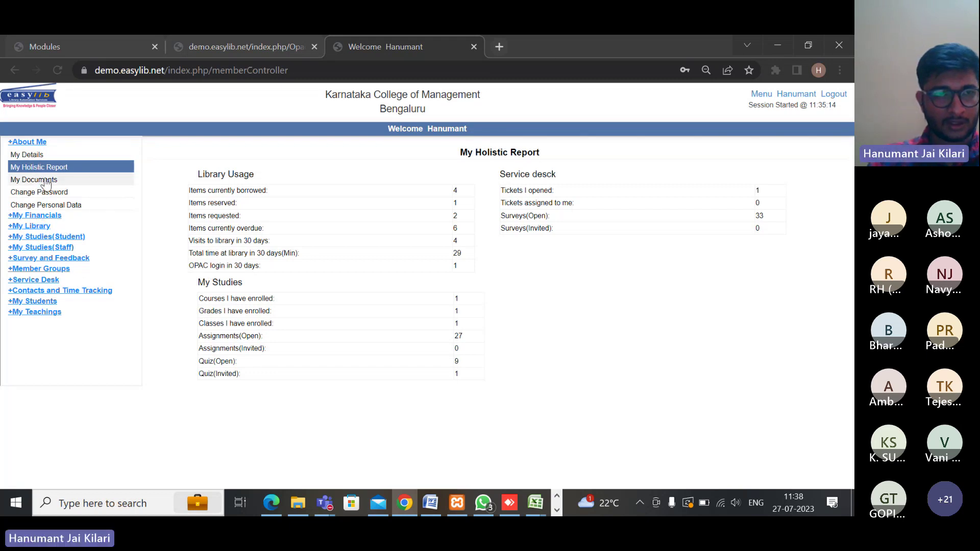
# List Books Borrowed, try renewing an overdue book and dismiss the refusal, then list Books Requested
pyautogui.click(33, 226)
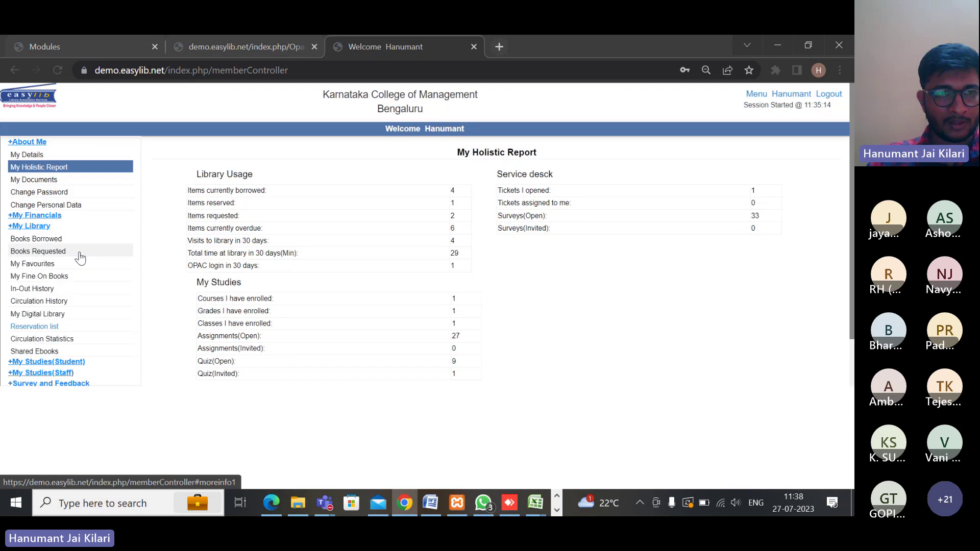
pyautogui.click(39, 241)
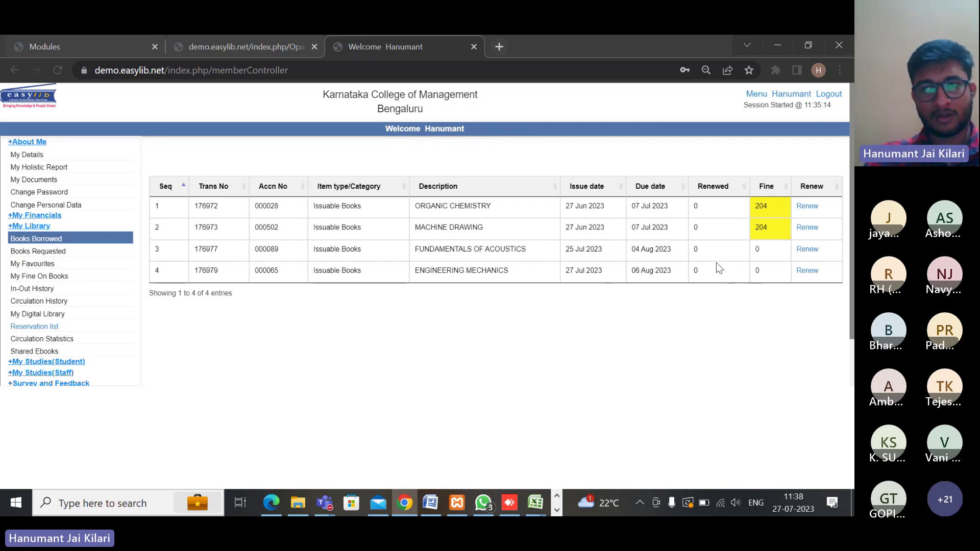
pyautogui.click(805, 206)
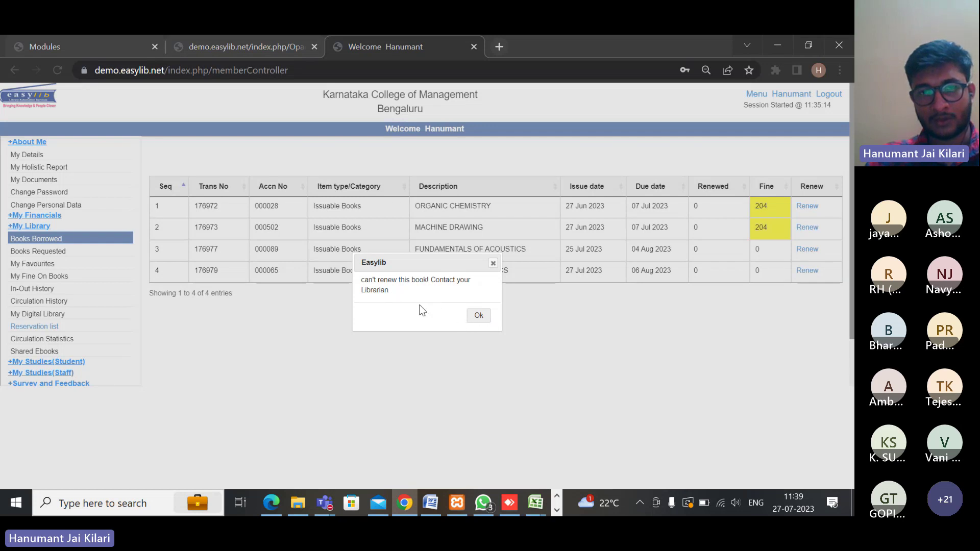
pyautogui.click(477, 316)
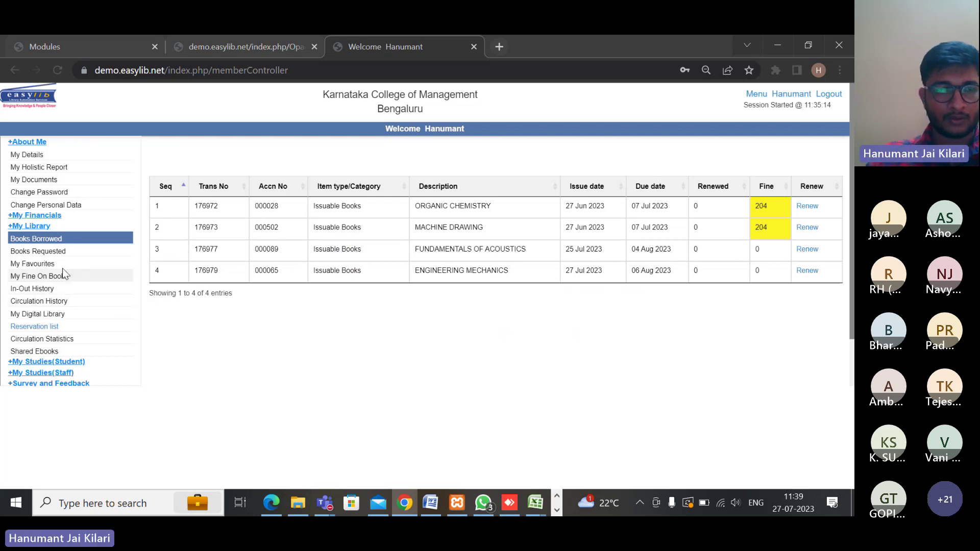
pyautogui.click(59, 253)
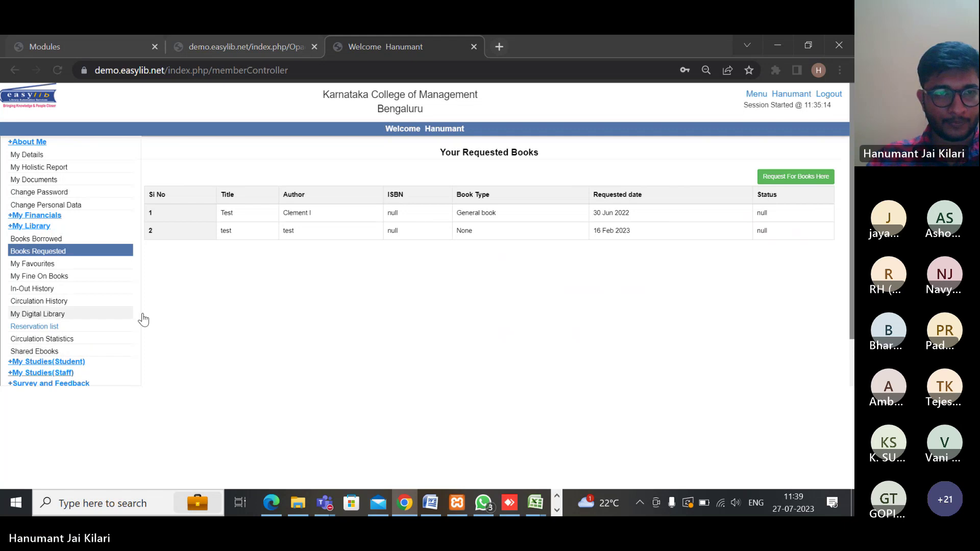
# Review My Fine On Books, then Circulation History: 44 borrowed, 4 current, 2 overdue, fine 4481
pyautogui.scroll(-1, 37, 281)
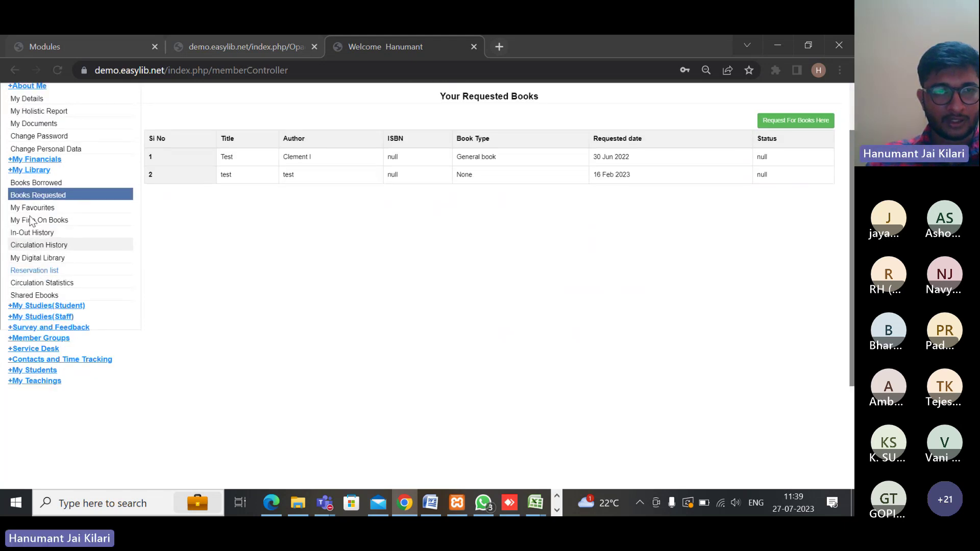
pyautogui.click(11, 221)
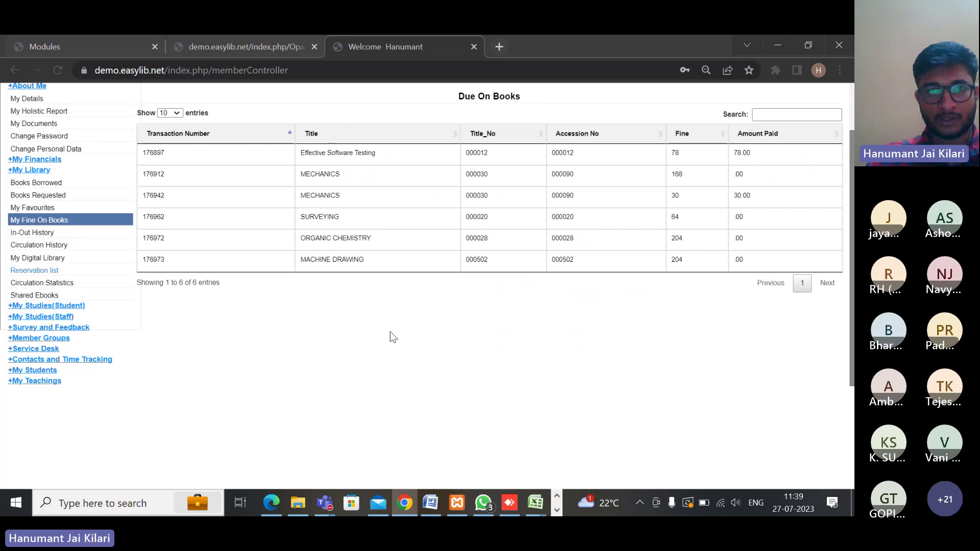
pyautogui.scroll(1, 392, 337)
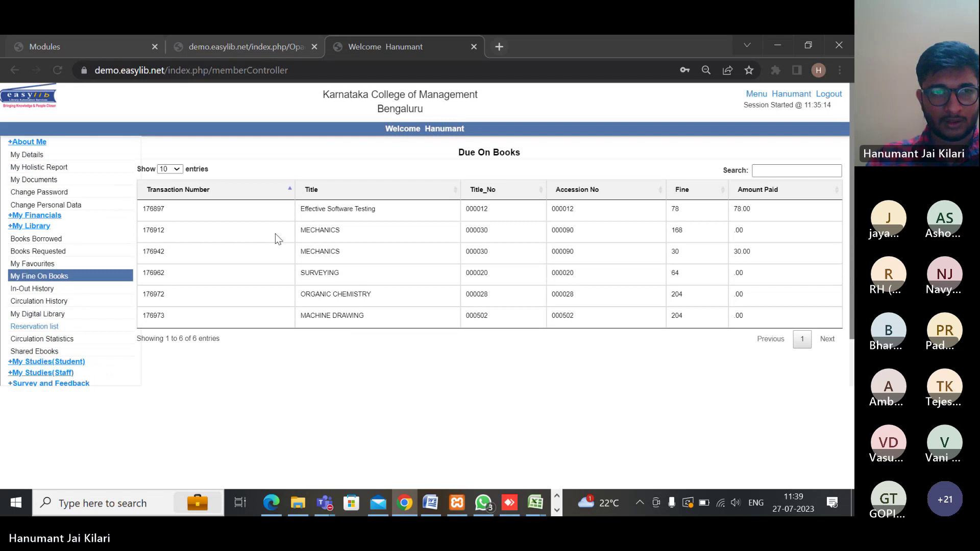
pyautogui.scroll(-1, 275, 245)
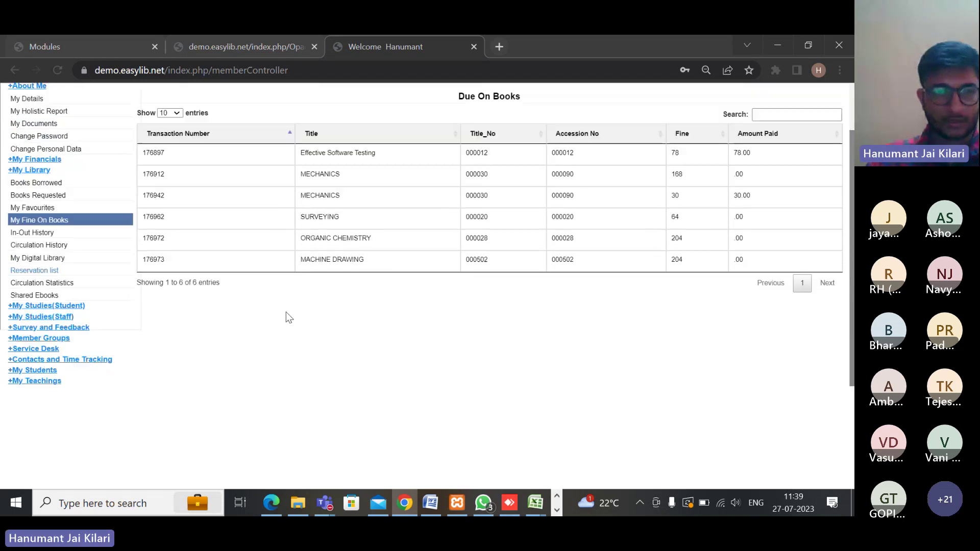
pyautogui.click(44, 247)
pyautogui.scroll(1, 265, 269)
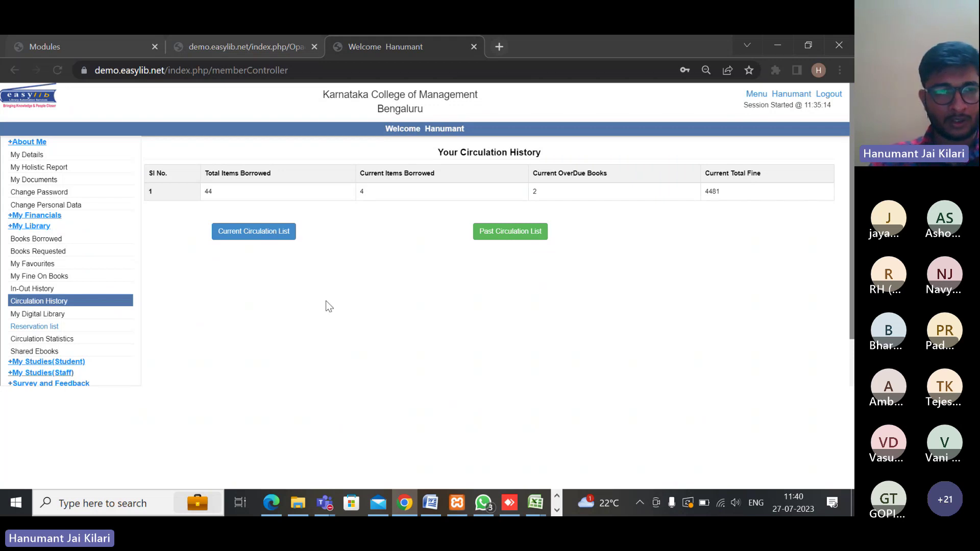
# Show Circulation Statistics for 2023, then collapse the +My Library and +About Me sections
pyautogui.click(60, 342)
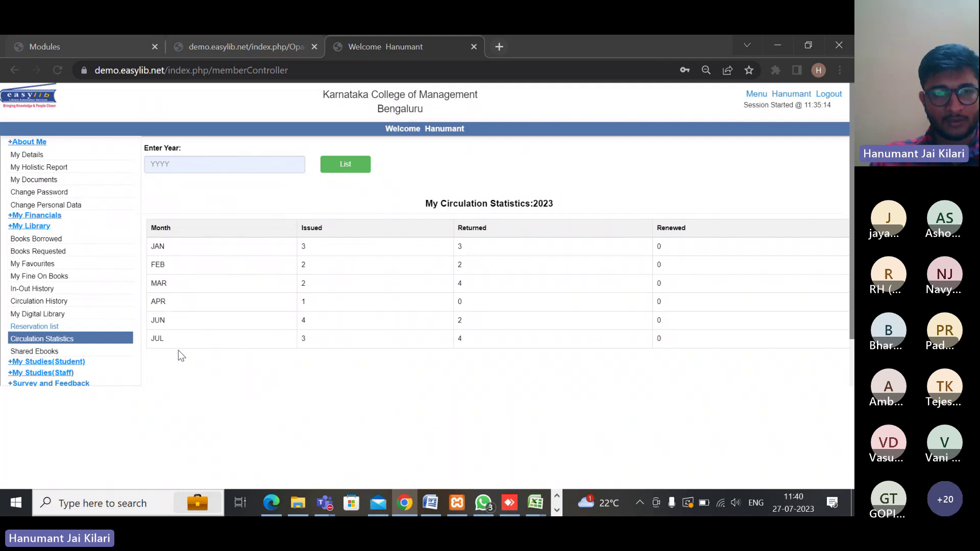
pyautogui.click(241, 165)
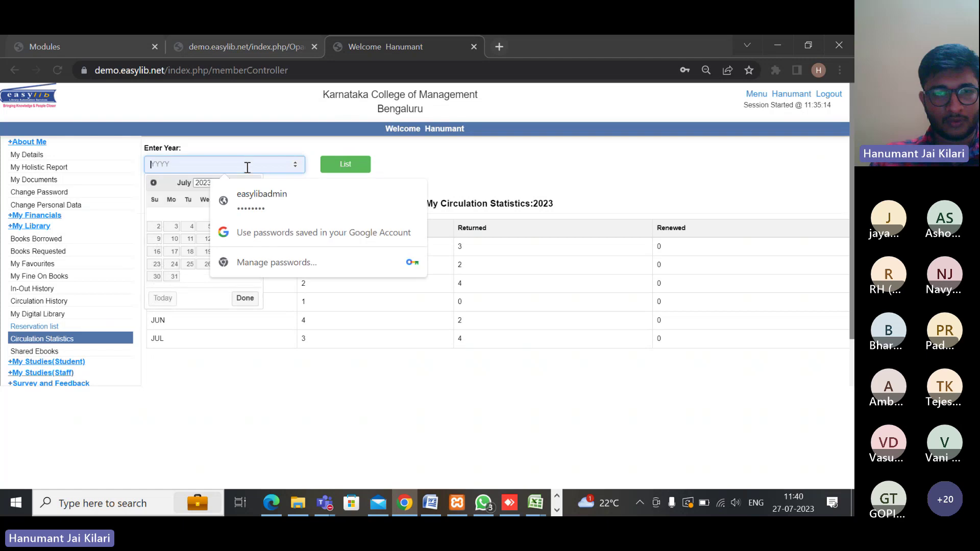
pyautogui.click(477, 175)
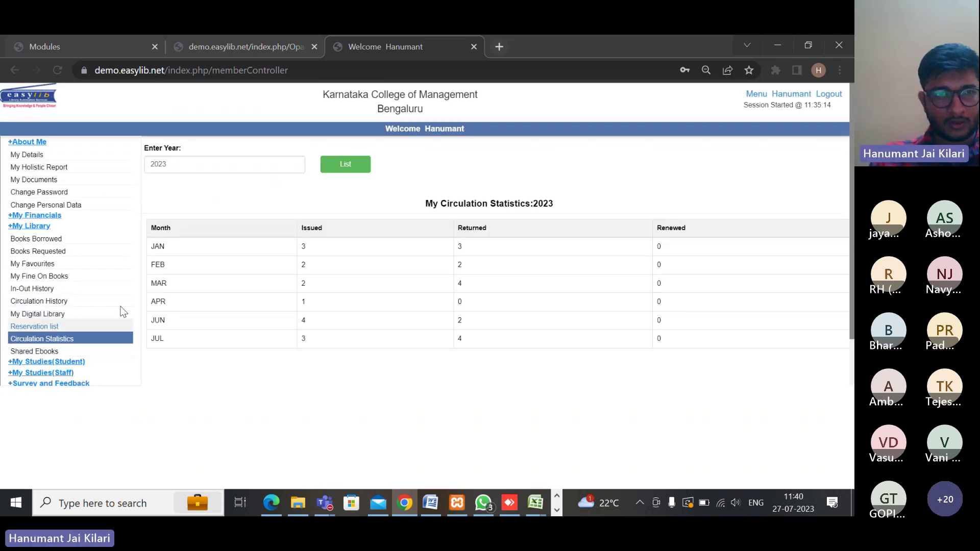
pyautogui.click(31, 230)
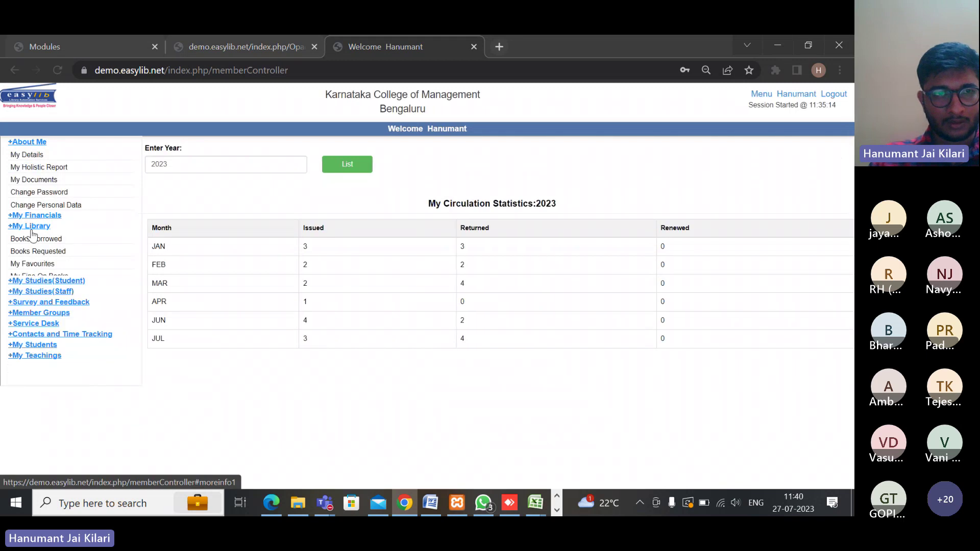
pyautogui.click(28, 144)
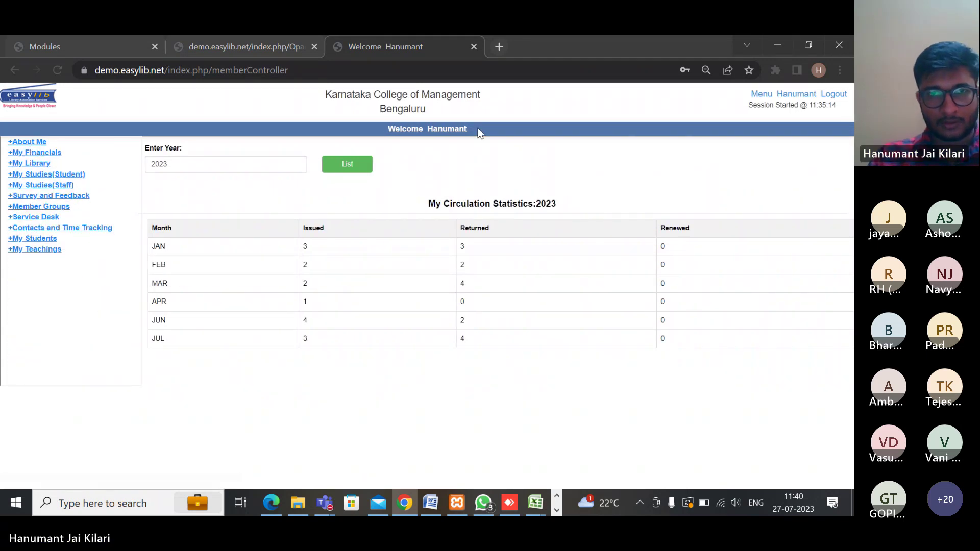
# Go to the Modules home page, close the find bar, and bring the Teams meeting to the front
pyautogui.click(258, 51)
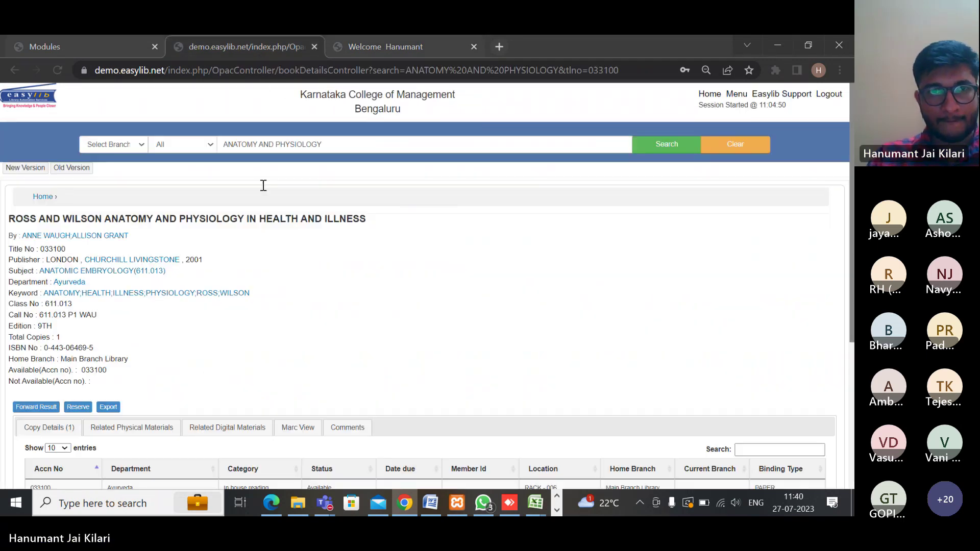
pyautogui.click(426, 56)
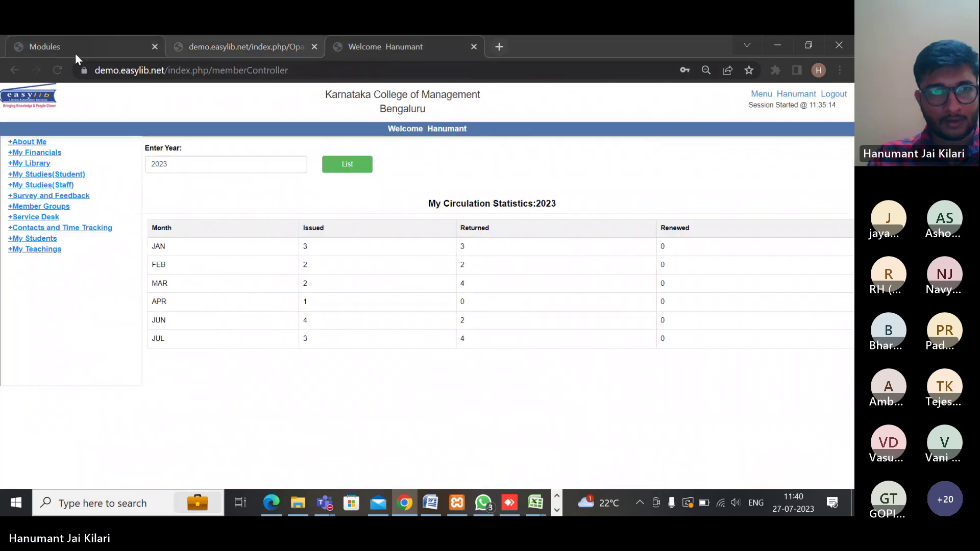
pyautogui.click(82, 54)
pyautogui.click(746, 97)
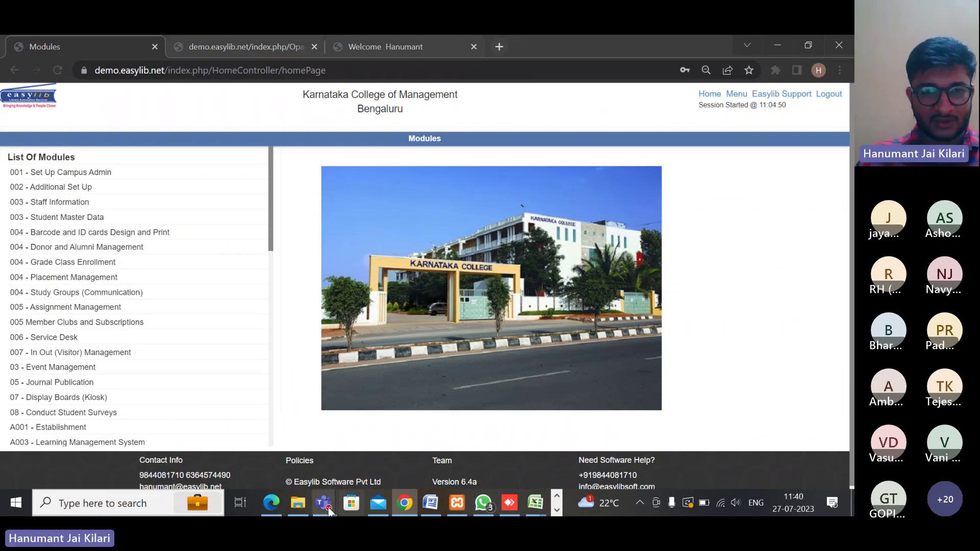
pyautogui.moveTo(325, 503)
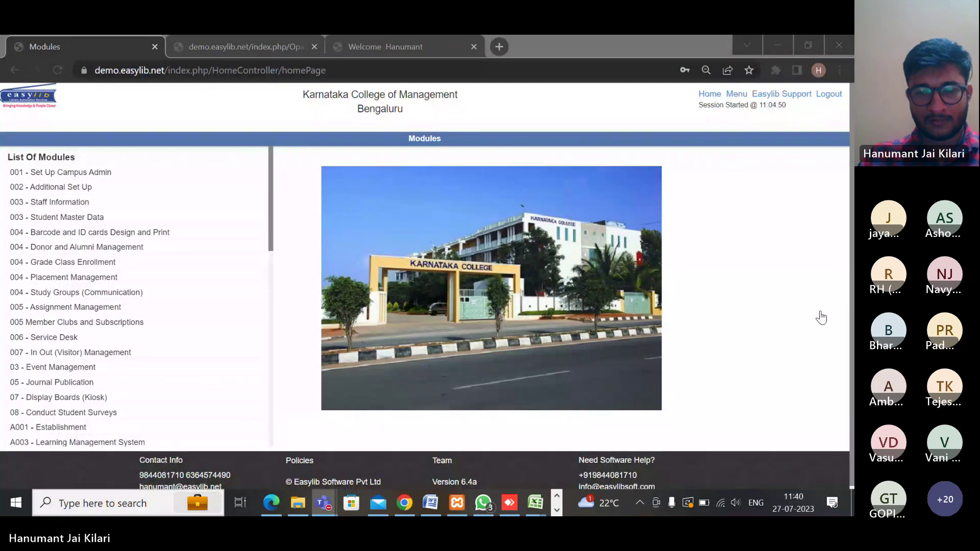
pyautogui.hotkey('alt', 'Tab')
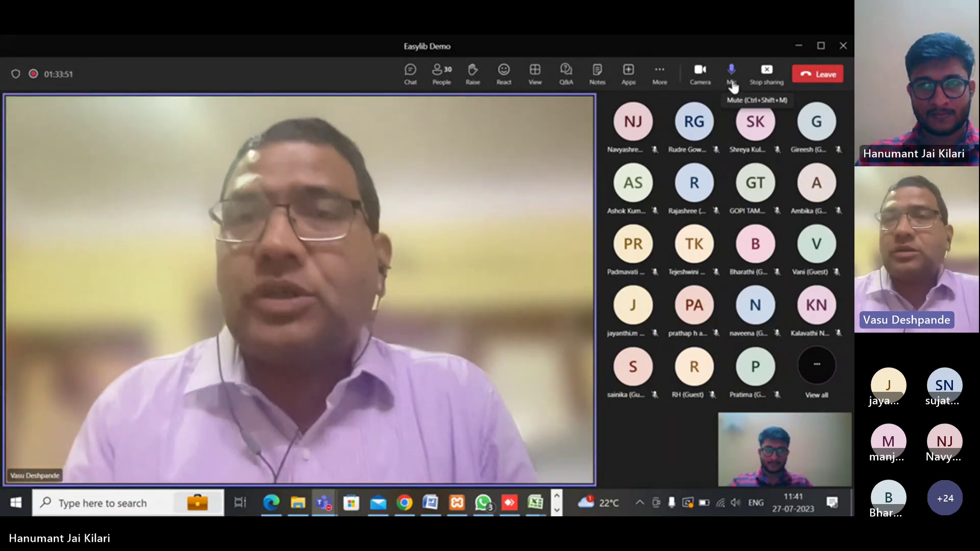
# Mute the microphone in the Teams meeting and switch over to the Edge browser
pyautogui.click(732, 74)
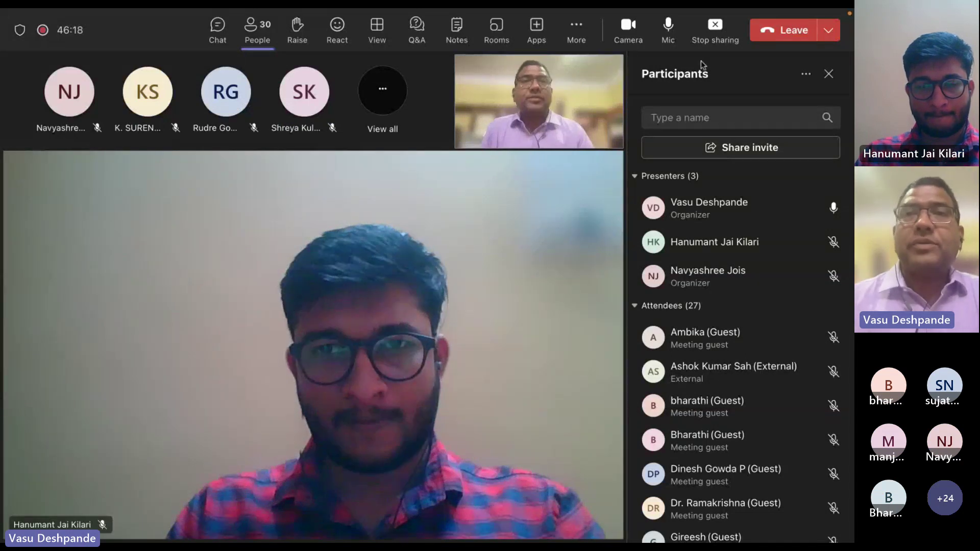
pyautogui.press('super+Tab')
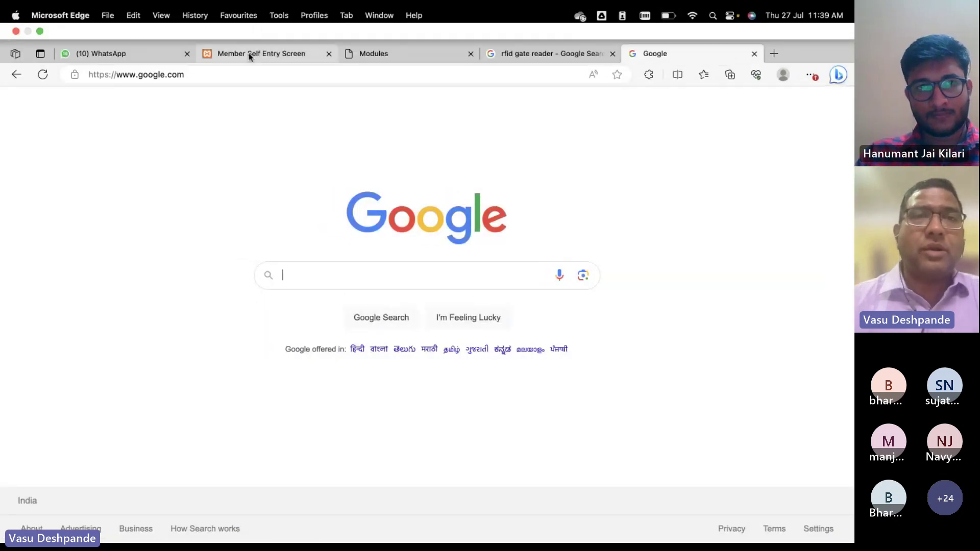
# Glance at the Member Self Entry Screen tab, then switch to Safari
pyautogui.click(249, 55)
pyautogui.press('super+Tab')
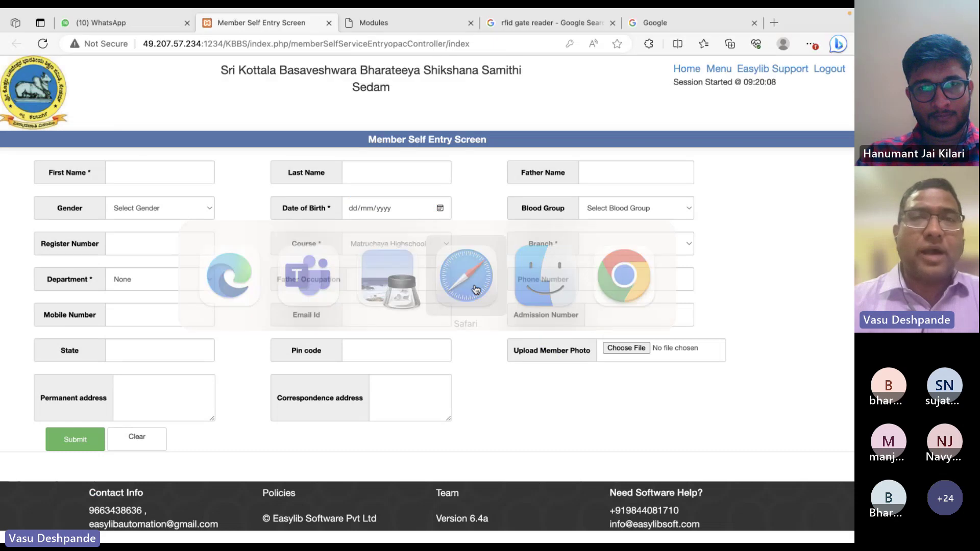
pyautogui.click(467, 277)
# Log in to the demo.easylib.net site with the member's username and password
pyautogui.click(411, 48)
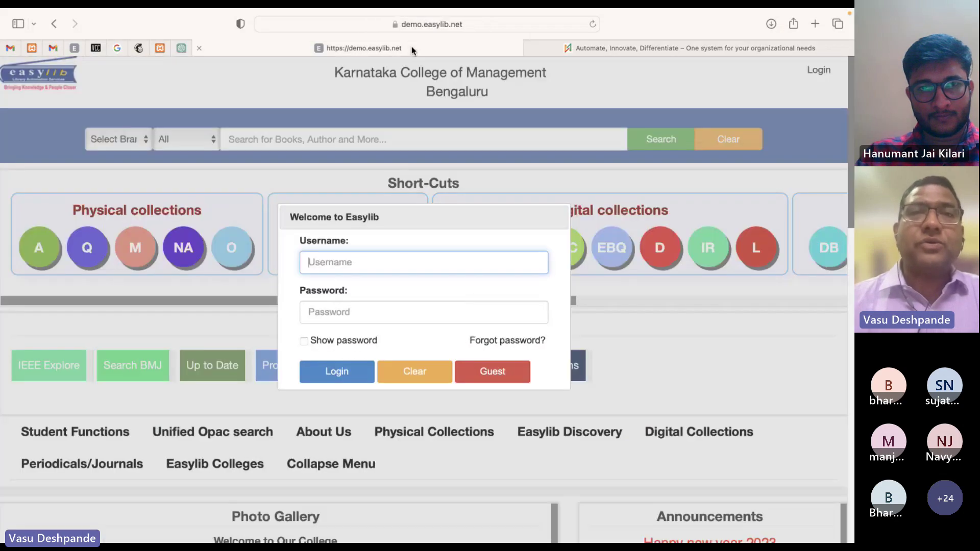
pyautogui.write('vasumd')
pyautogui.press('Tab')
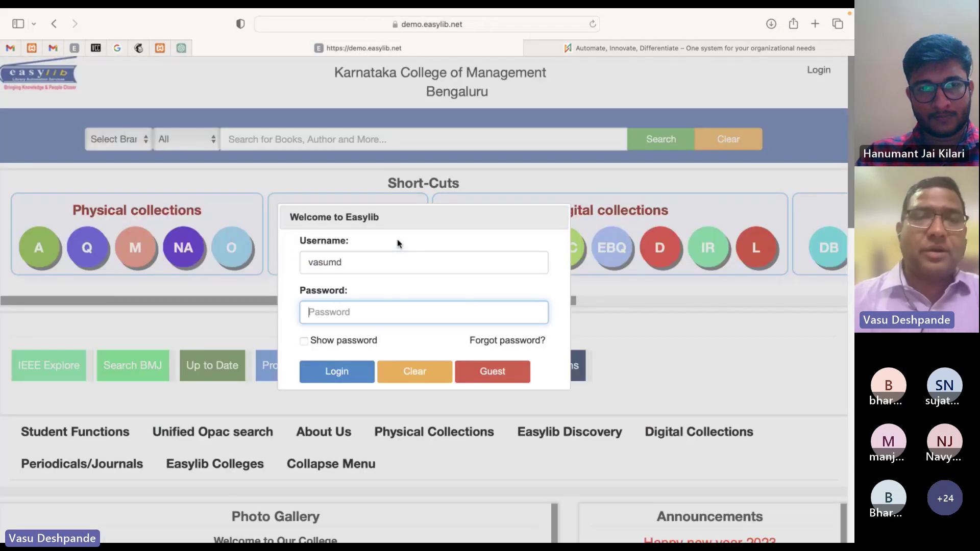
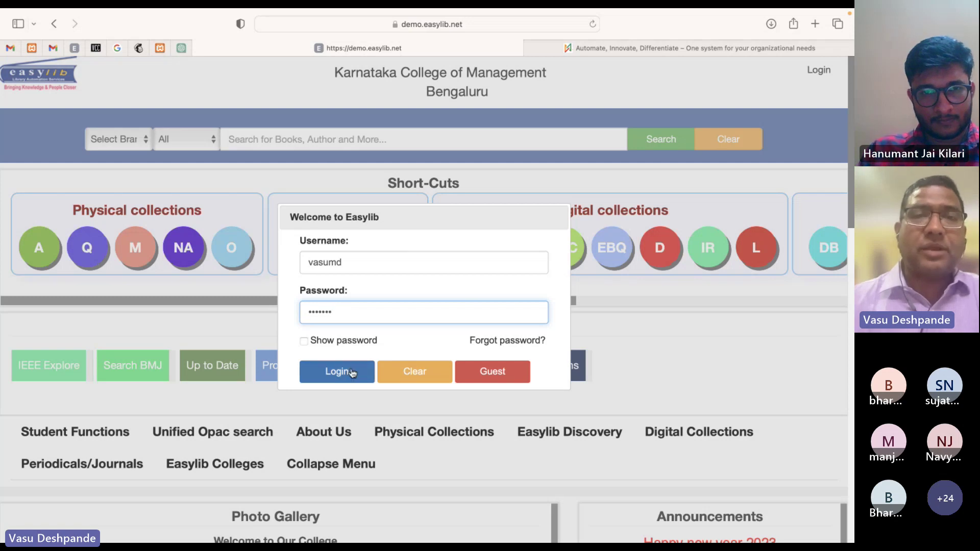
pyautogui.click(347, 373)
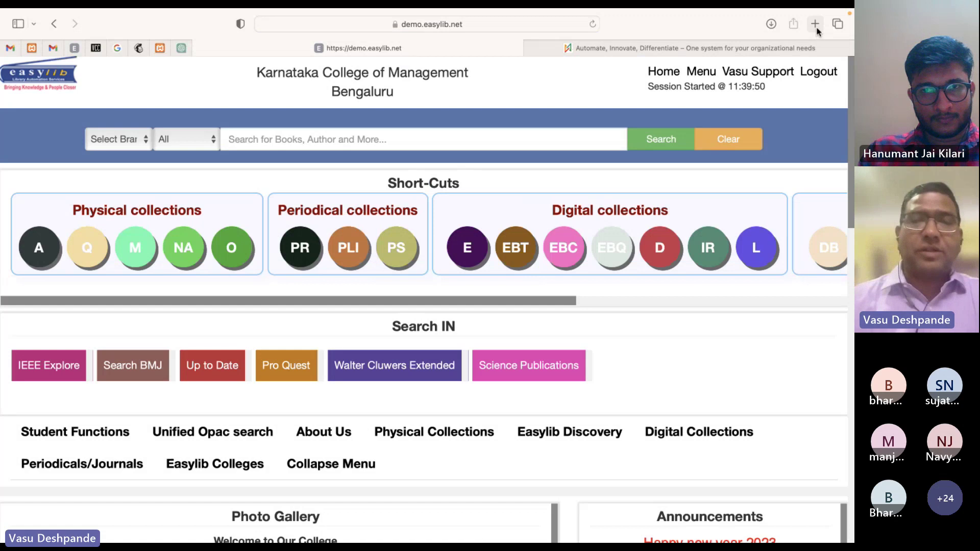
# Search Google for 'RFID GATE READER' in a new tab and show its image results
pyautogui.click(816, 27)
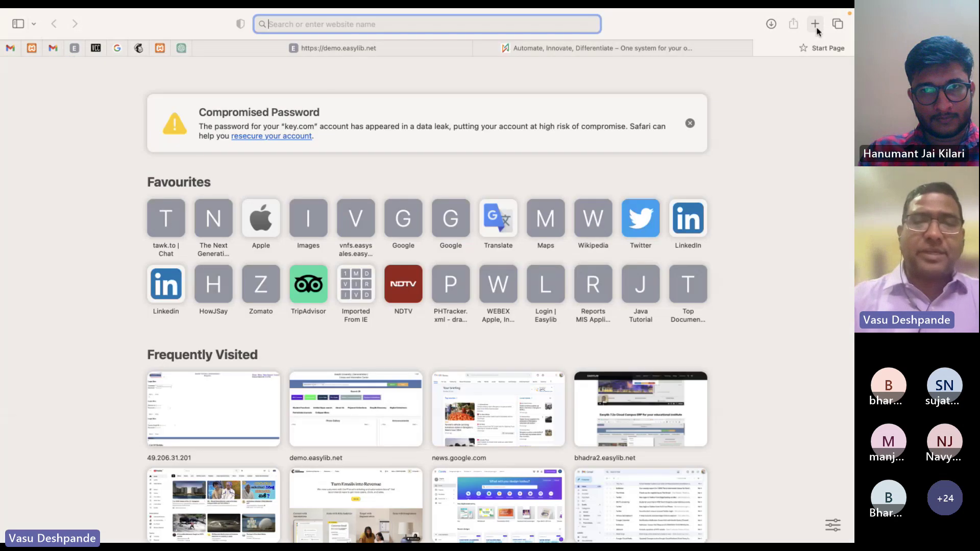
pyautogui.write('rf')
pyautogui.press('BackSpace')
pyautogui.press('BackSpace')
pyautogui.press('BackSpace')
pyautogui.write('go')
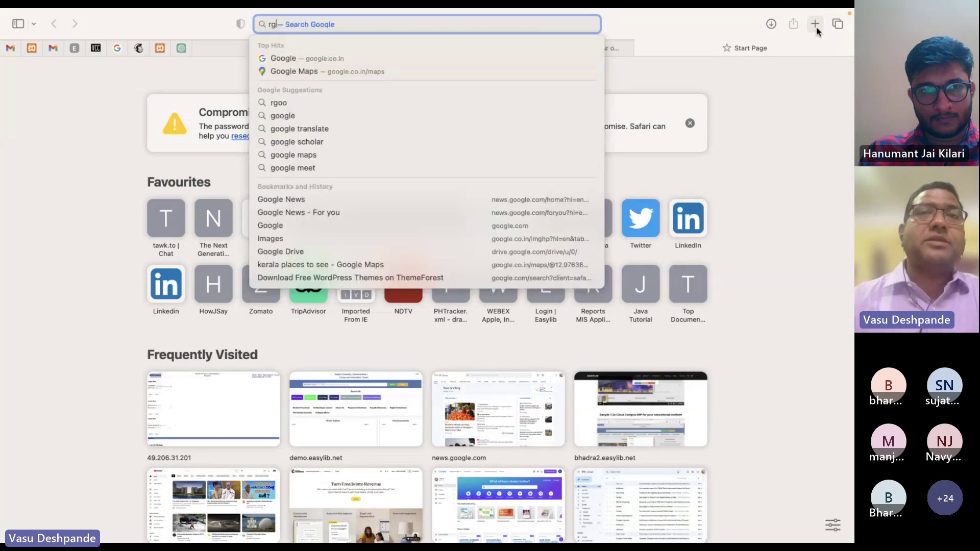
pyautogui.press('BackSpace')
pyautogui.press('BackSpace')
pyautogui.write('g')
pyautogui.press('Return')
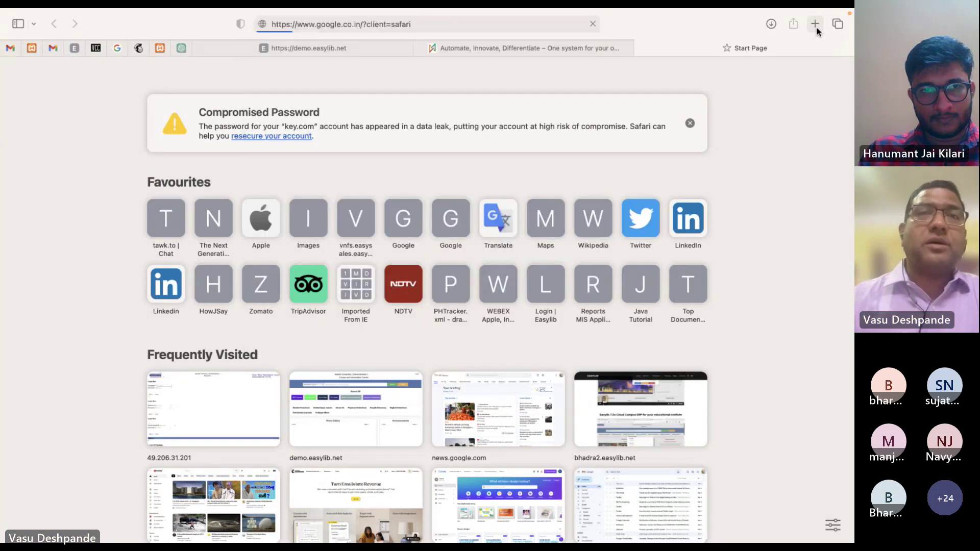
pyautogui.write('RFID ')
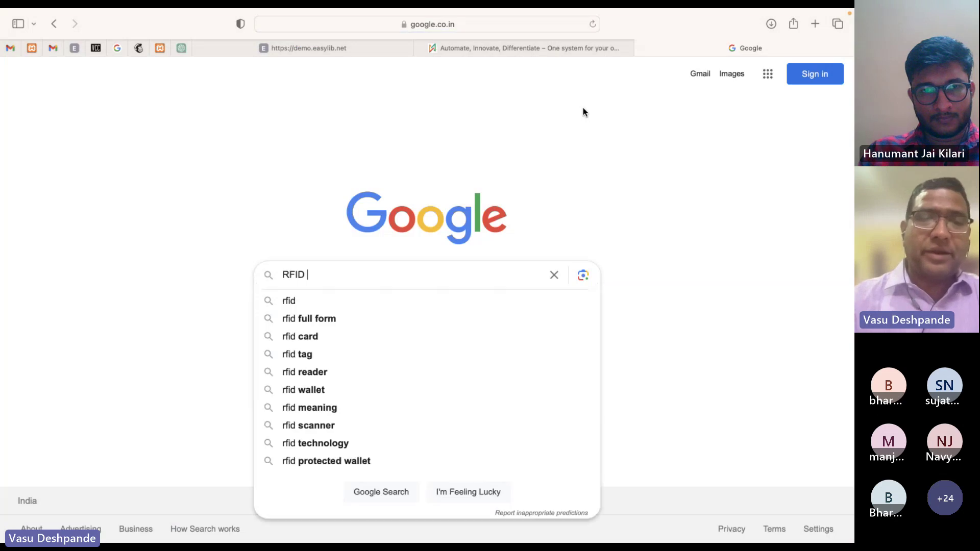
pyautogui.write('GATE READER')
pyautogui.press('Return')
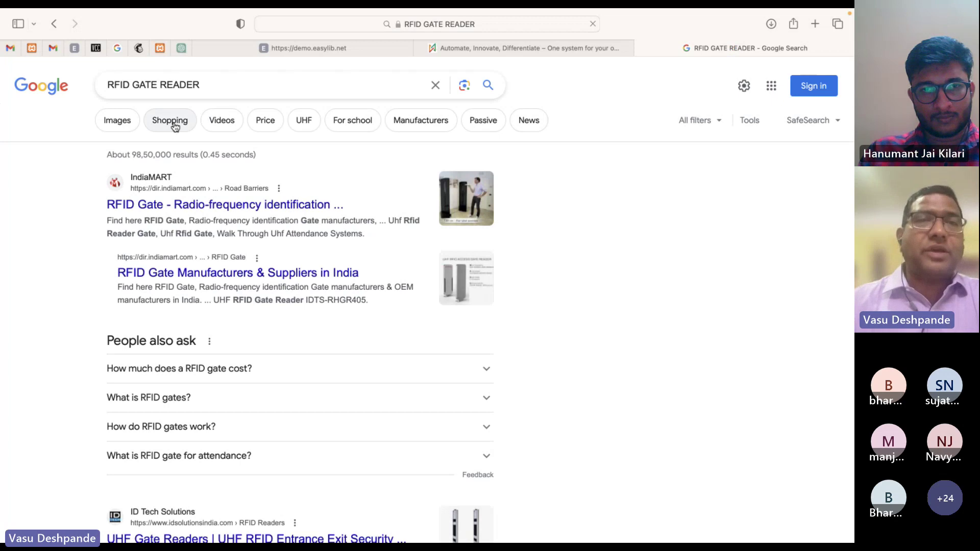
pyautogui.click(129, 124)
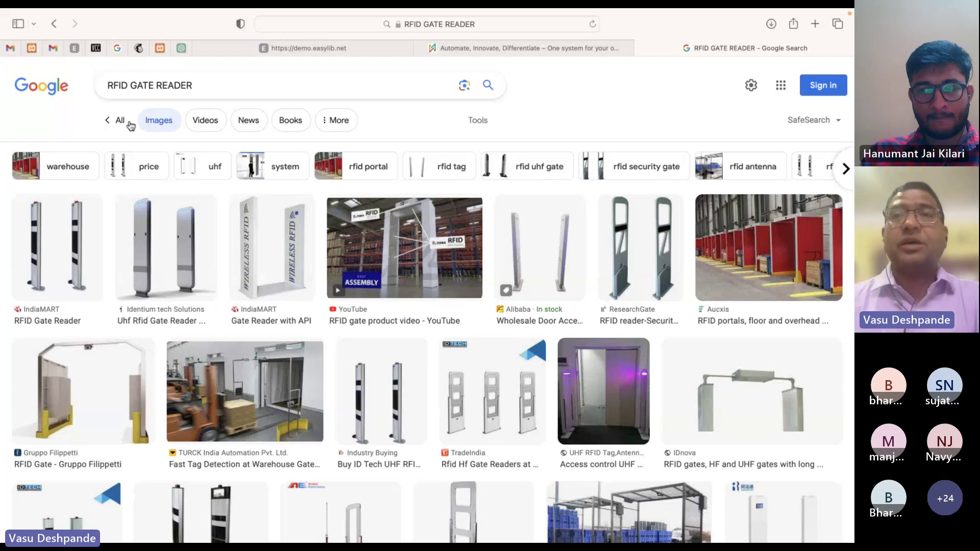
# Show Google image results for 'rfid tag', then switch to the gate reader results and the company website
pyautogui.click(817, 24)
pyautogui.write('rf')
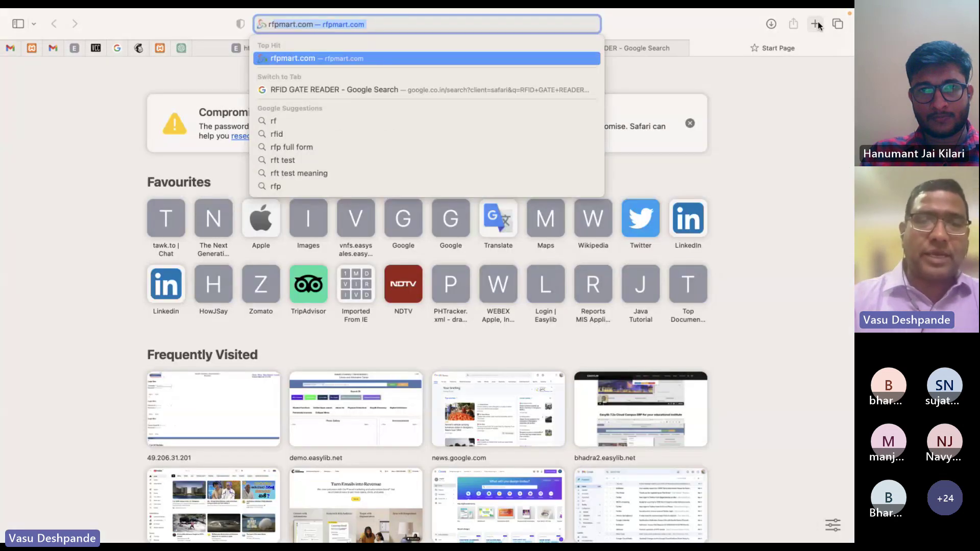
pyautogui.write('id tag')
pyautogui.press('Return')
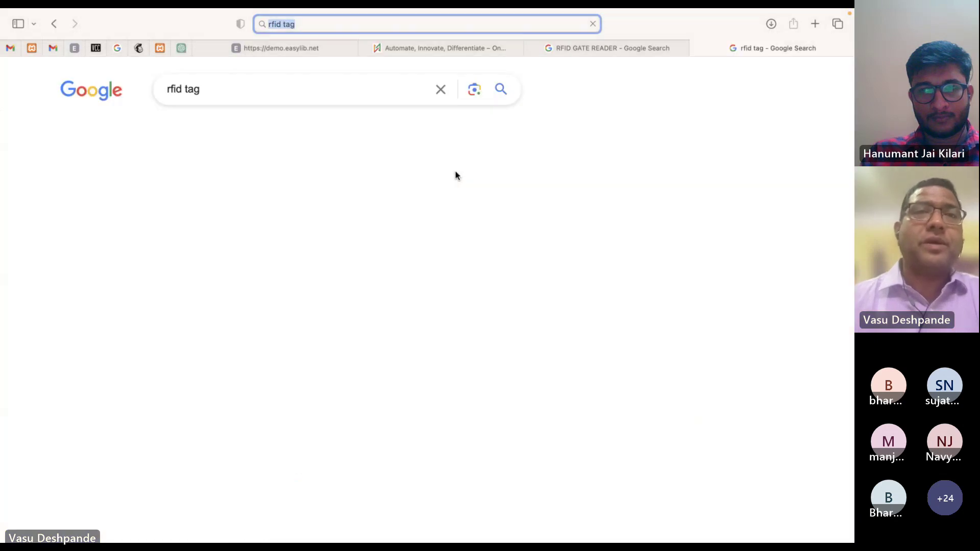
pyautogui.click(84, 132)
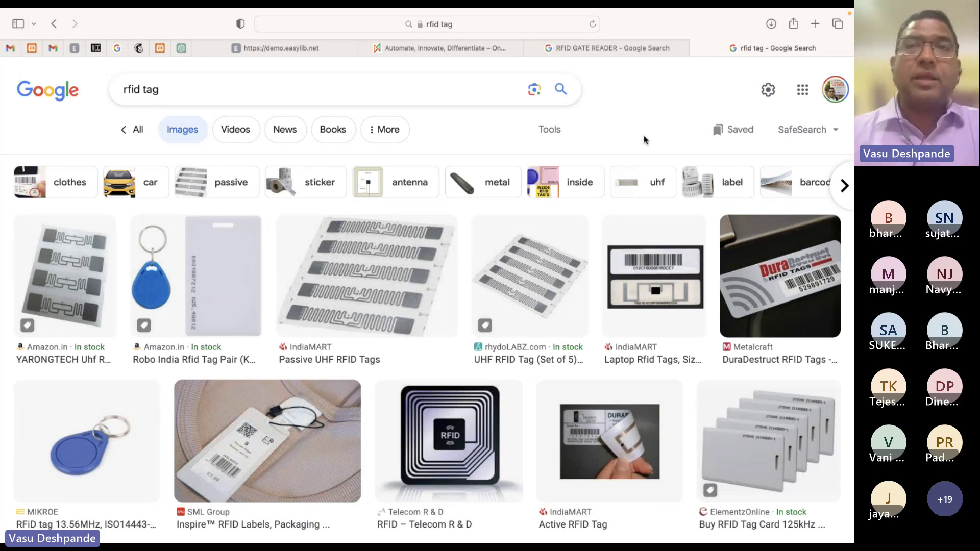
pyautogui.click(607, 48)
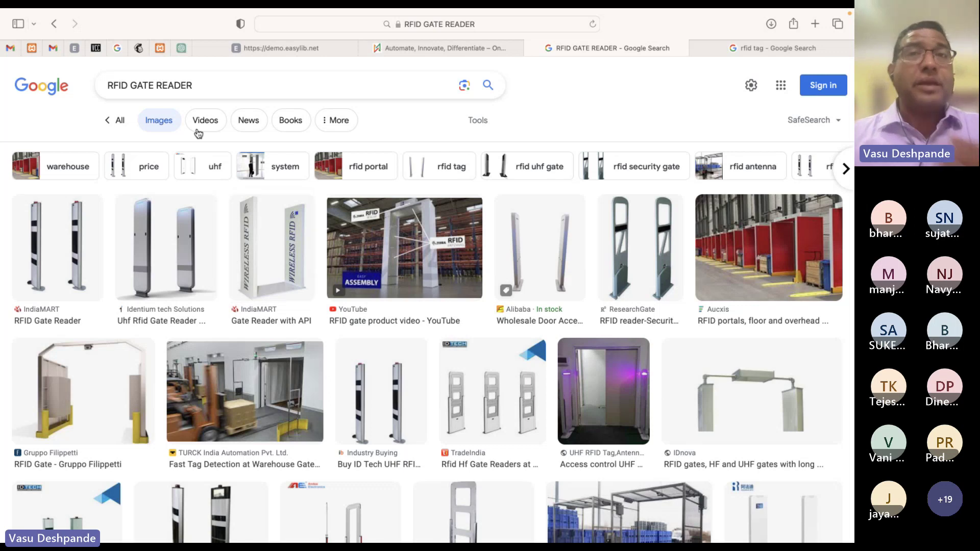
pyautogui.click(411, 54)
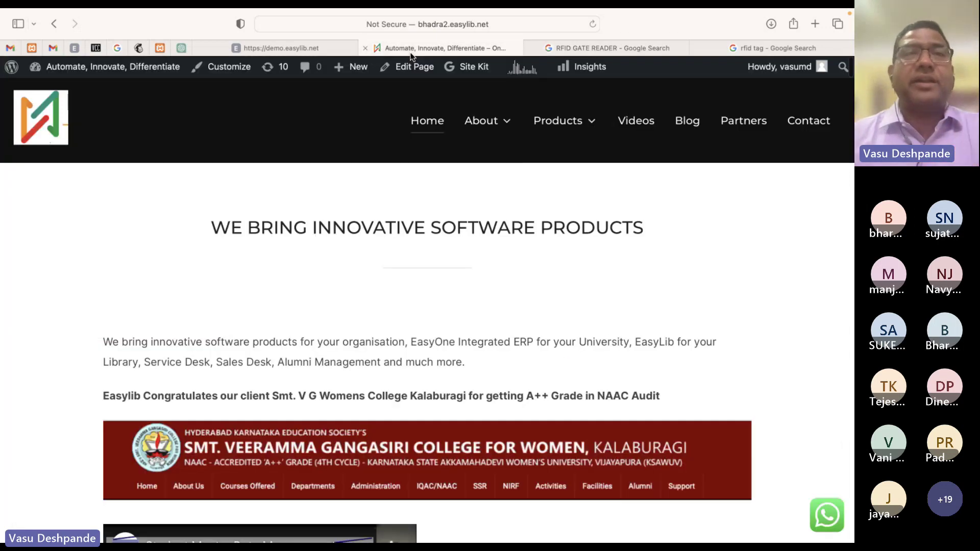
# From the Easylib module menu, open API Management's NCIP Packets page, then return to the Modules tab
pyautogui.click(299, 46)
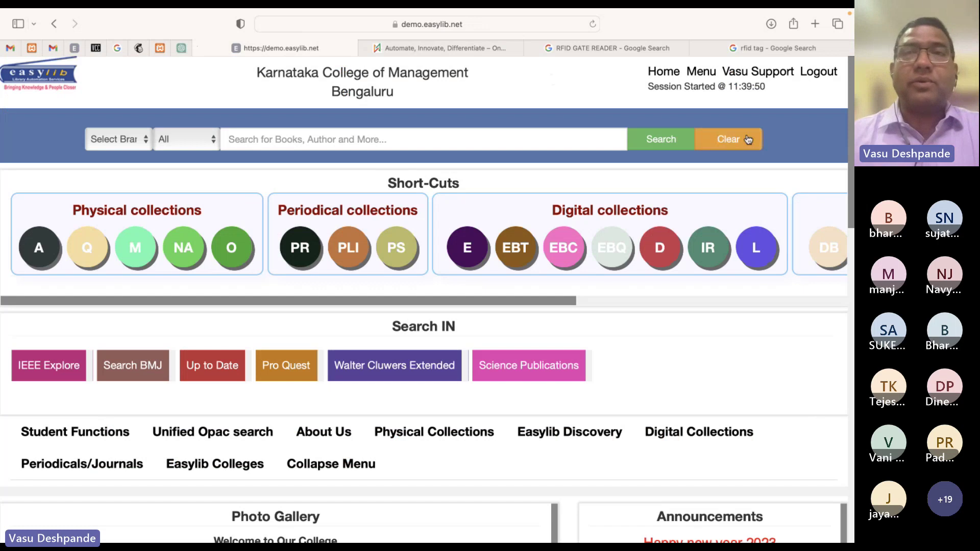
pyautogui.click(700, 71)
pyautogui.press('super+f')
pyautogui.write('circapi')
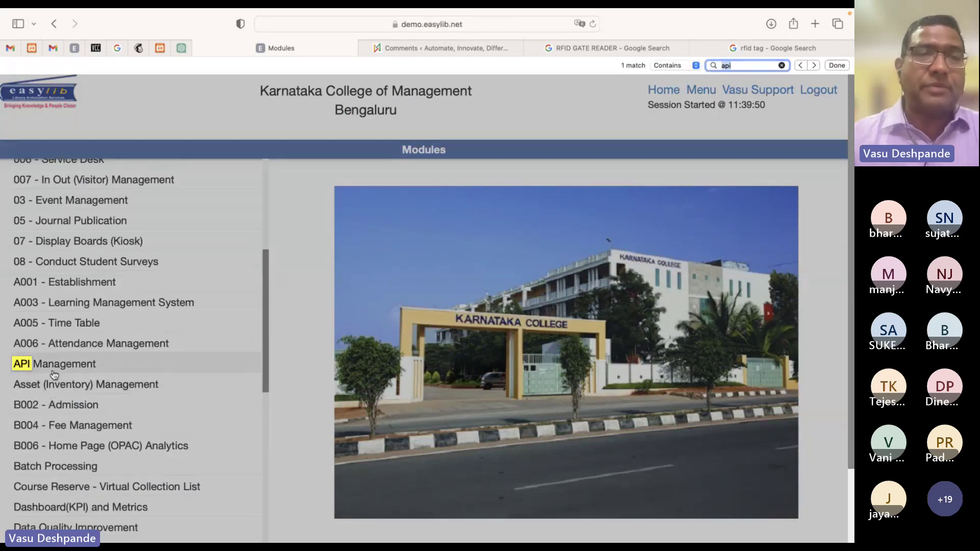
pyautogui.click(53, 370)
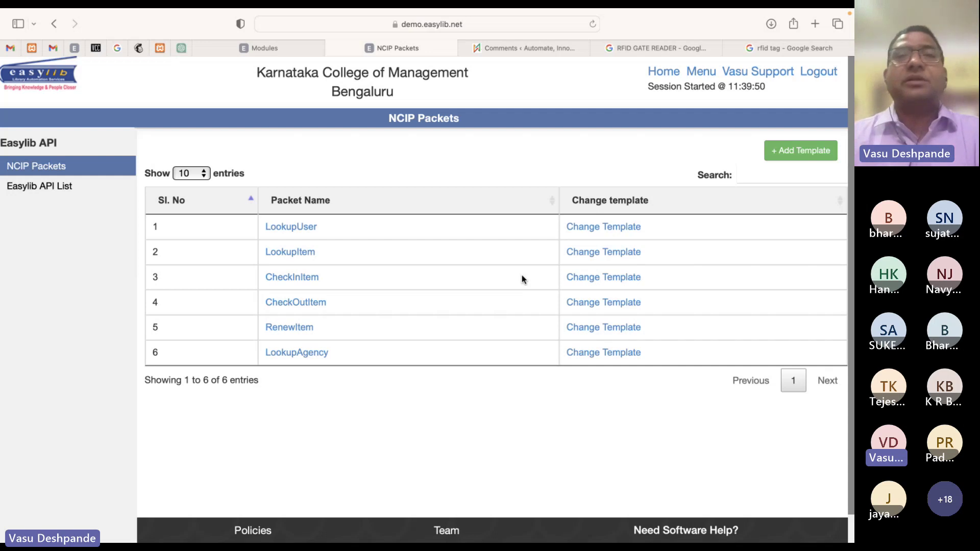
pyautogui.click(286, 48)
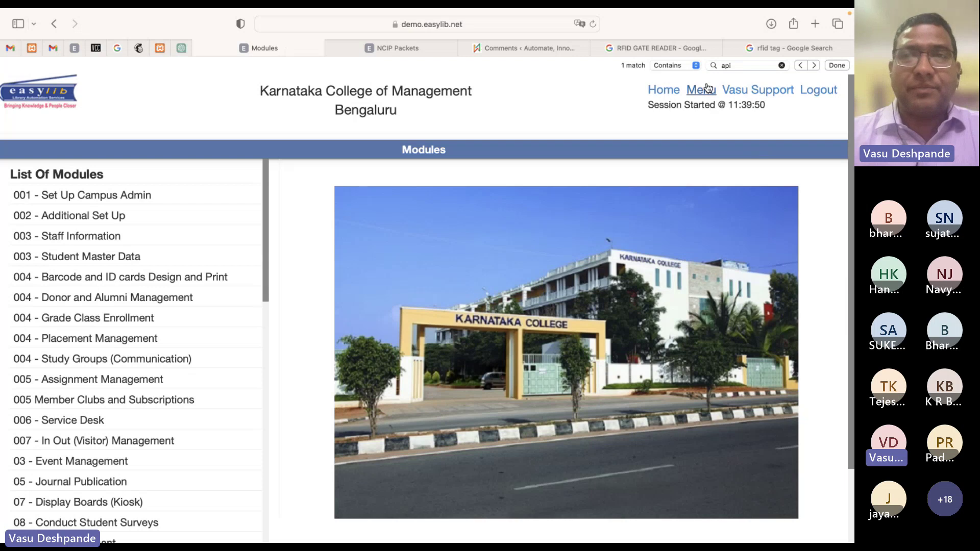
# Open Library - Circulation, allowing its blocked pop-up, and go to its Offline Circulation page
pyautogui.press('super+f')
pyautogui.write('circul')
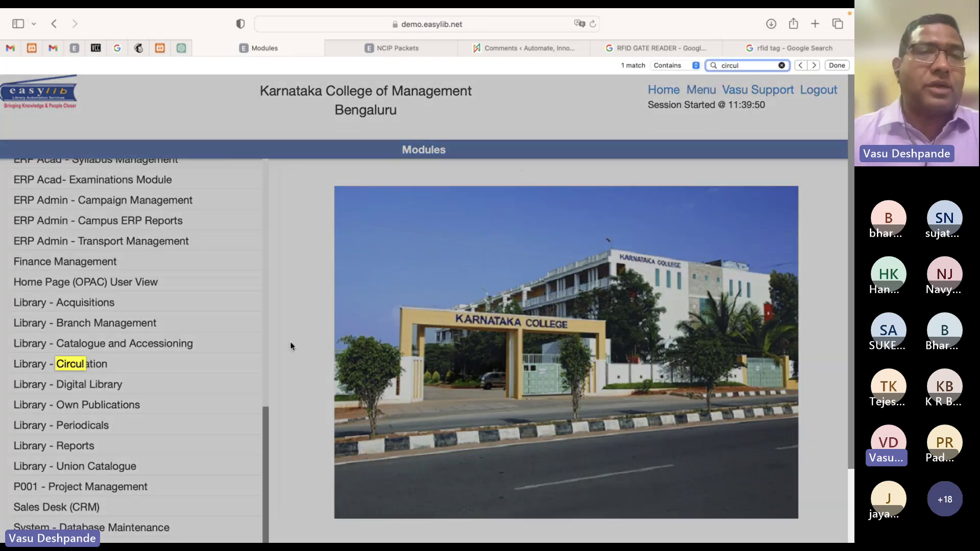
pyautogui.press('Escape')
pyautogui.click(97, 344)
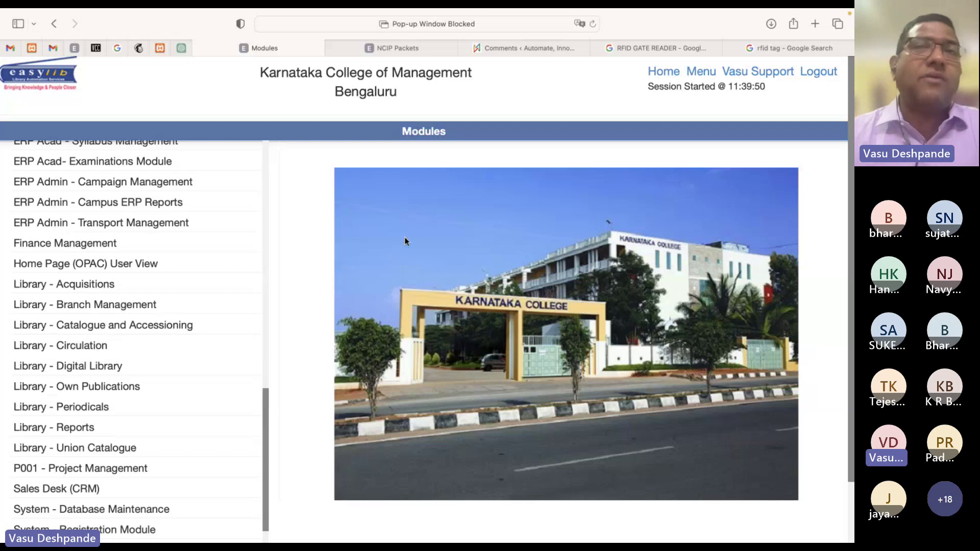
pyautogui.click(580, 24)
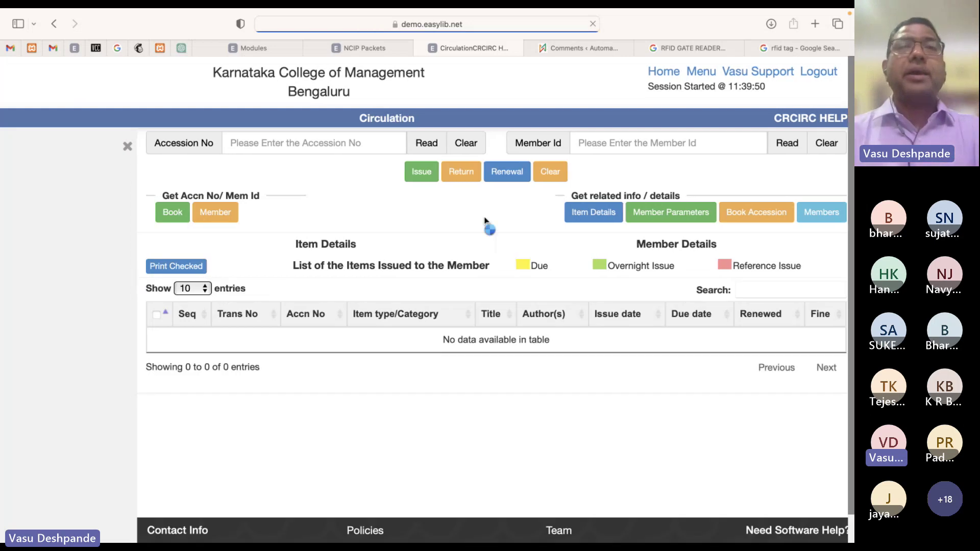
pyautogui.press('super+f')
pyautogui.write('offlin')
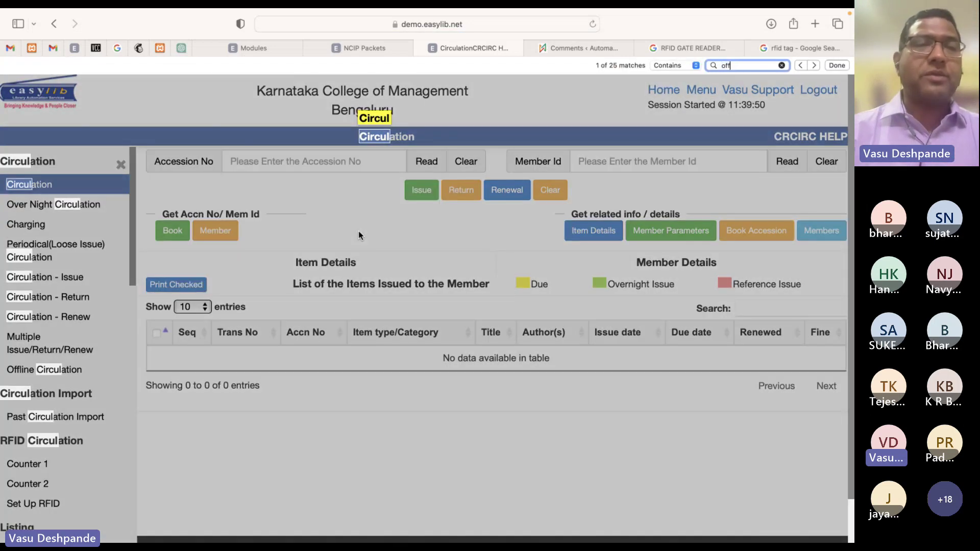
pyautogui.click(59, 369)
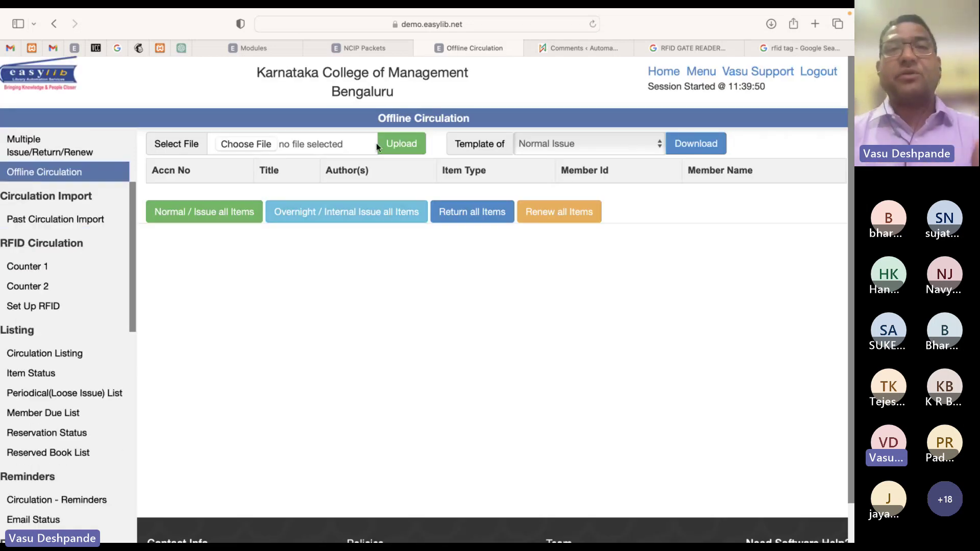
# Upload with no file selected to show the required-file error, then return to NCIP Packets
pyautogui.click(406, 149)
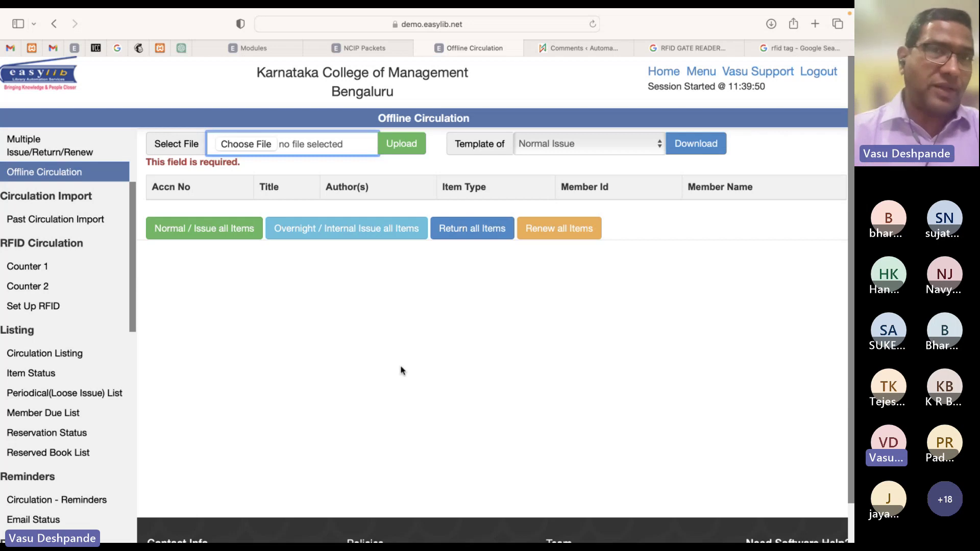
pyautogui.press('ctrl+super+f')
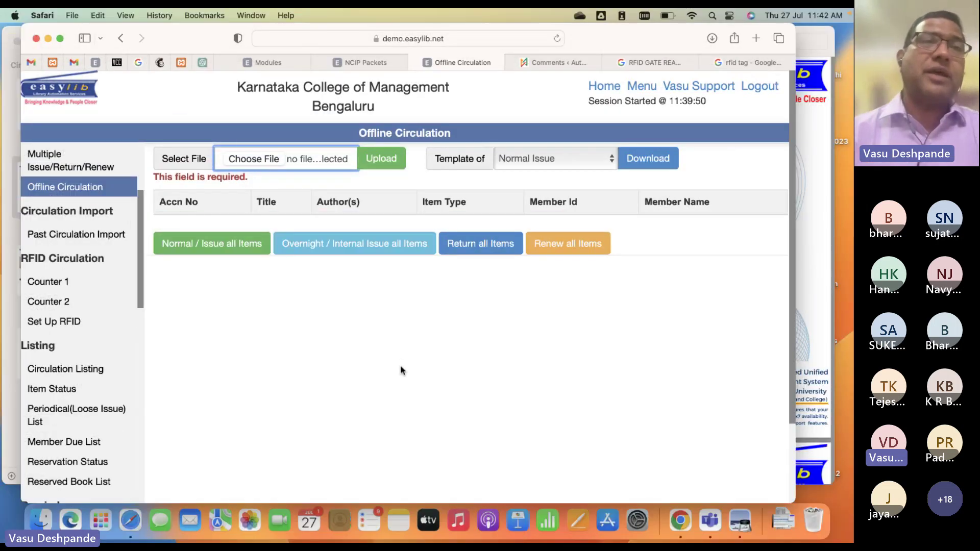
pyautogui.press('ctrl+super+f')
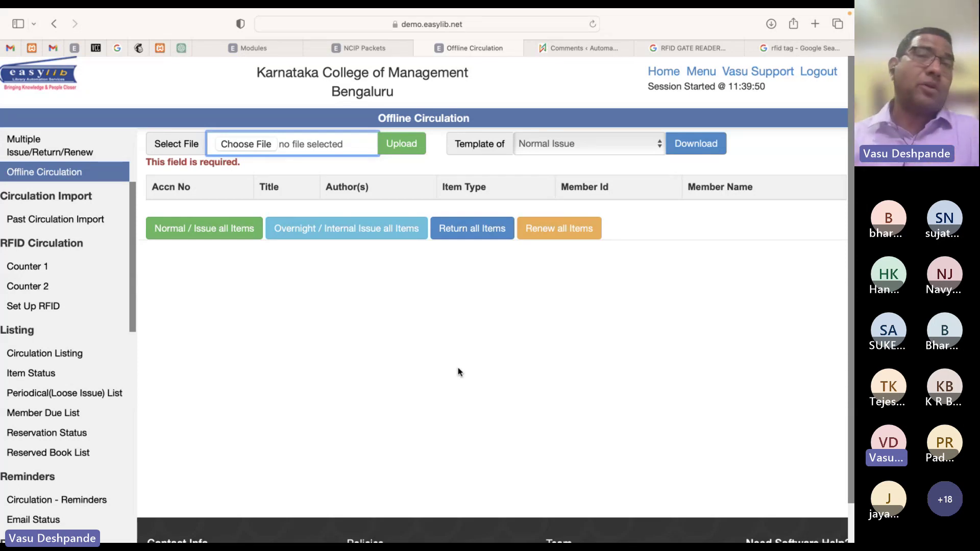
pyautogui.click(355, 46)
# Open Catalogue Data Import from Library - Catalogue and Accessioning, then switch back to Offline Circulation
pyautogui.click(690, 74)
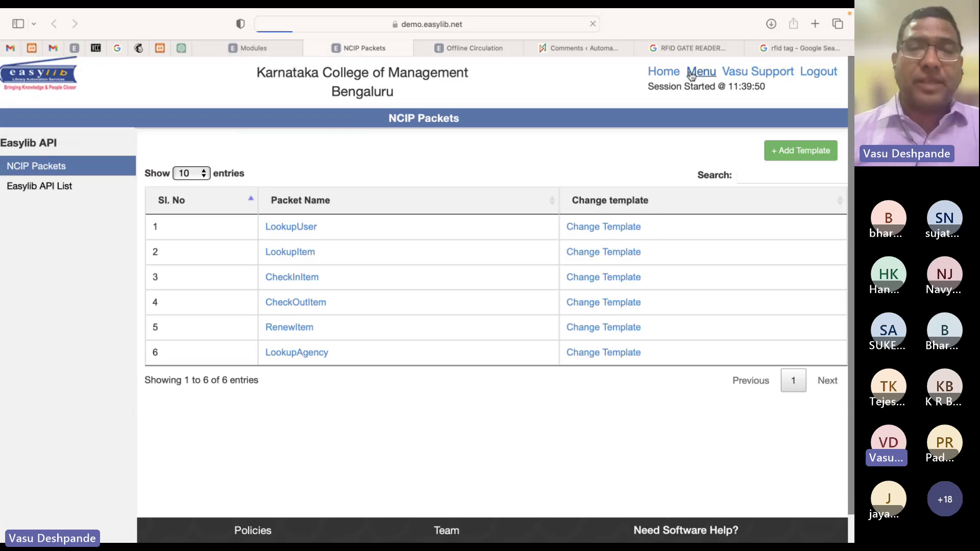
pyautogui.press('super+f')
pyautogui.write('catalo')
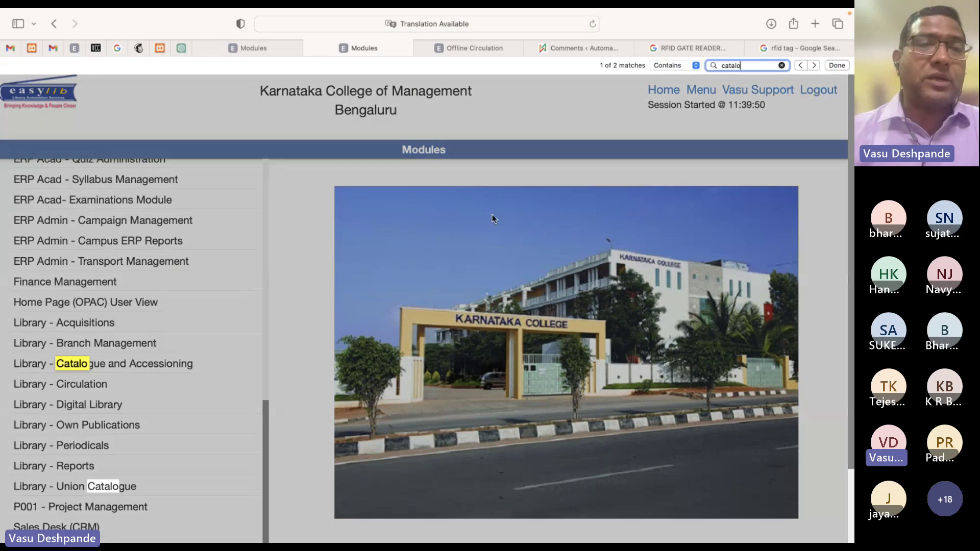
pyautogui.click(146, 363)
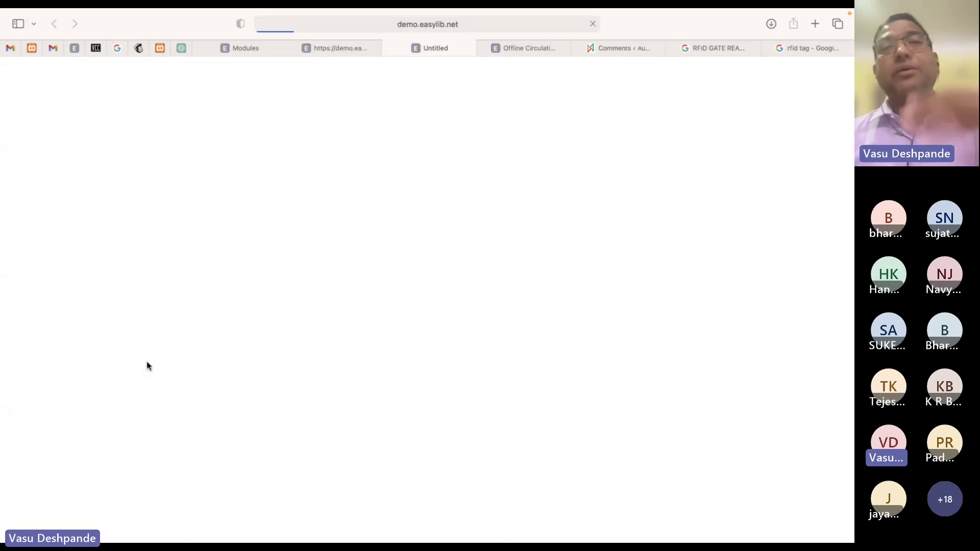
pyautogui.press('ctrl+super+f')
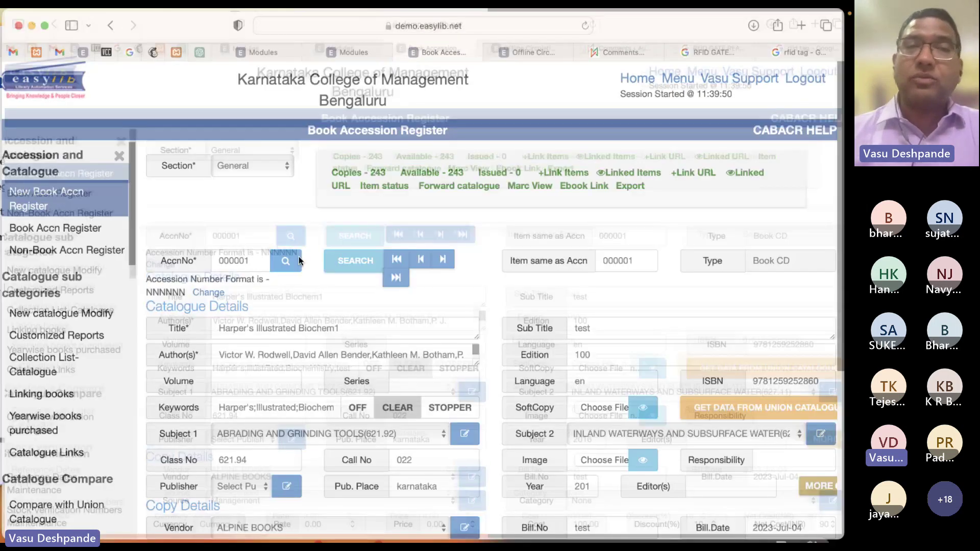
pyautogui.click(60, 37)
pyautogui.press('super+f')
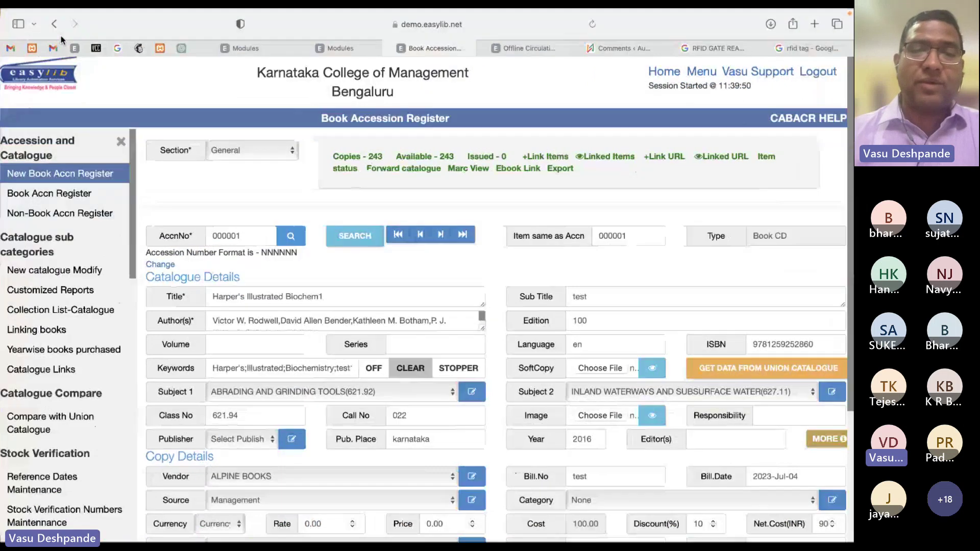
pyautogui.write('import')
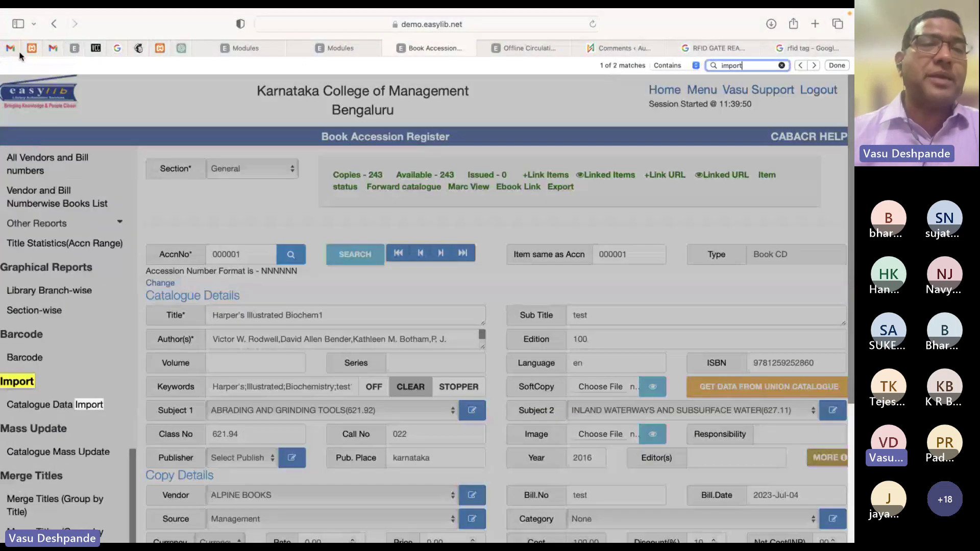
pyautogui.click(81, 405)
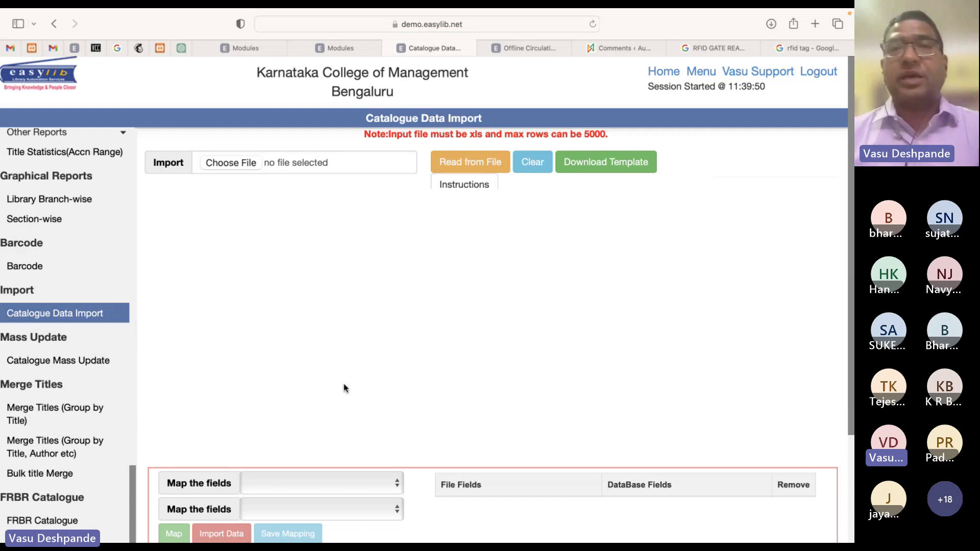
pyautogui.click(529, 48)
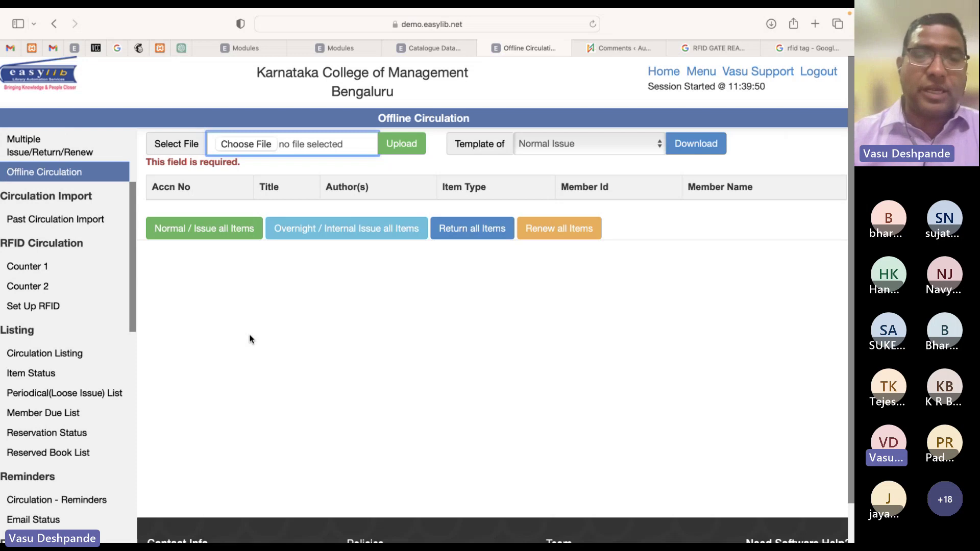
# Find 'import' among the circulation options and open Past Circulation Import, then scroll the sidebar back up
pyautogui.press('super+f')
pyautogui.write('import')
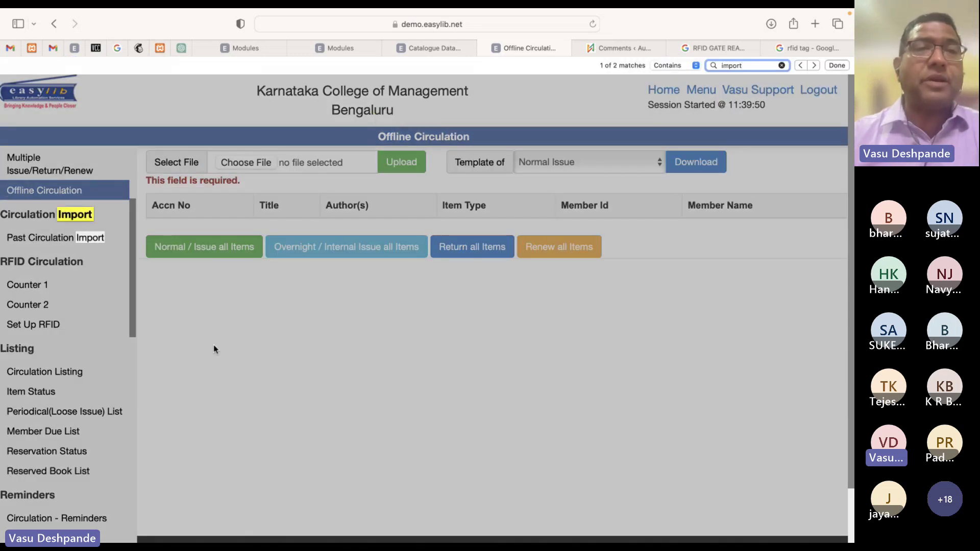
pyautogui.click(69, 239)
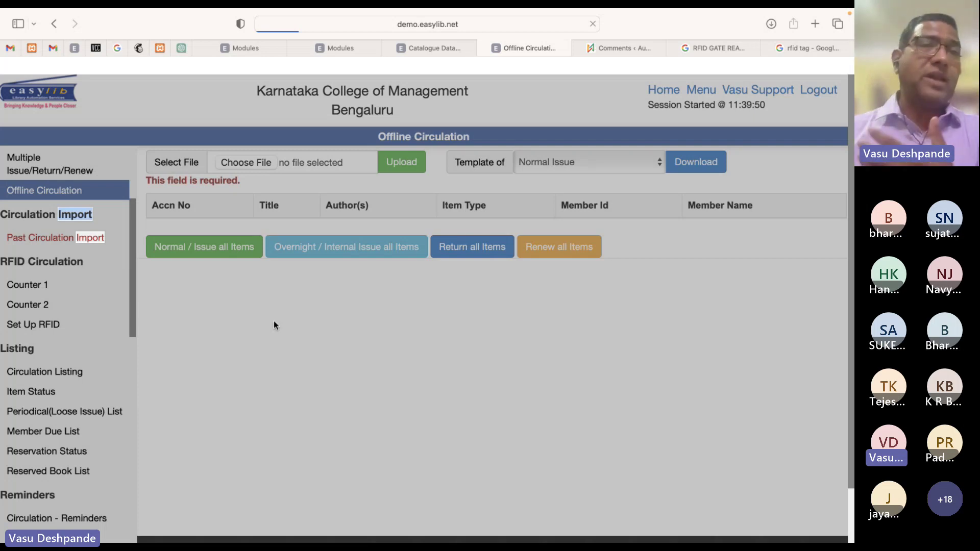
pyautogui.press('Escape')
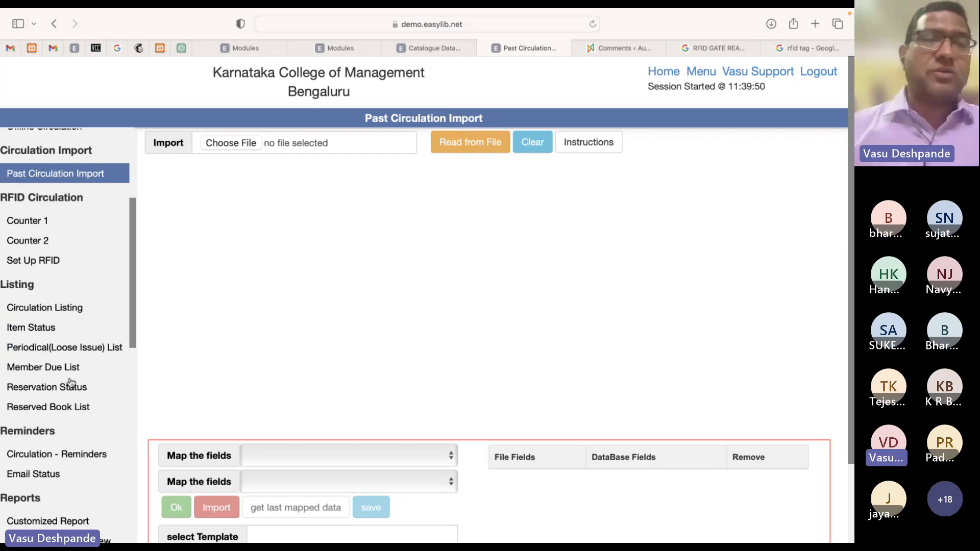
pyautogui.scroll(-12, 71, 383)
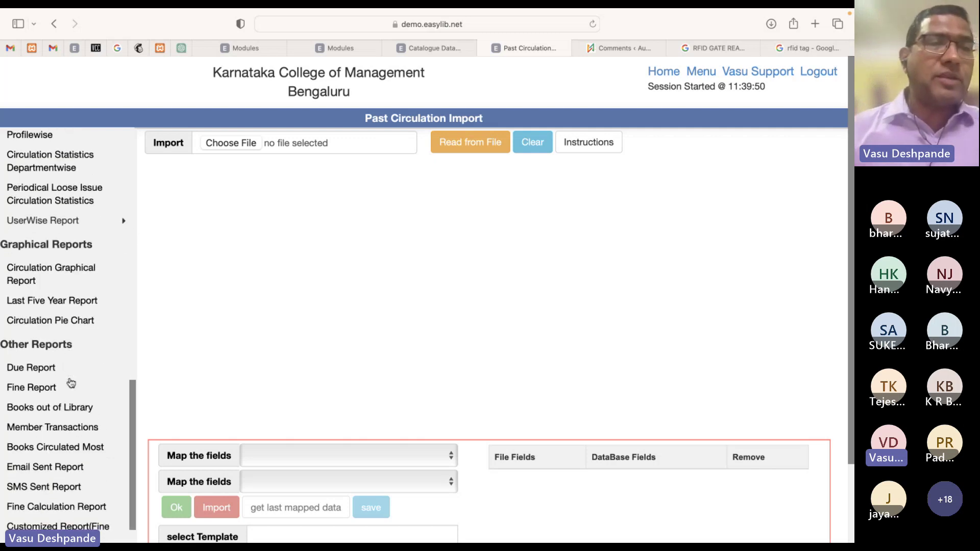
pyautogui.scroll(-6, 71, 383)
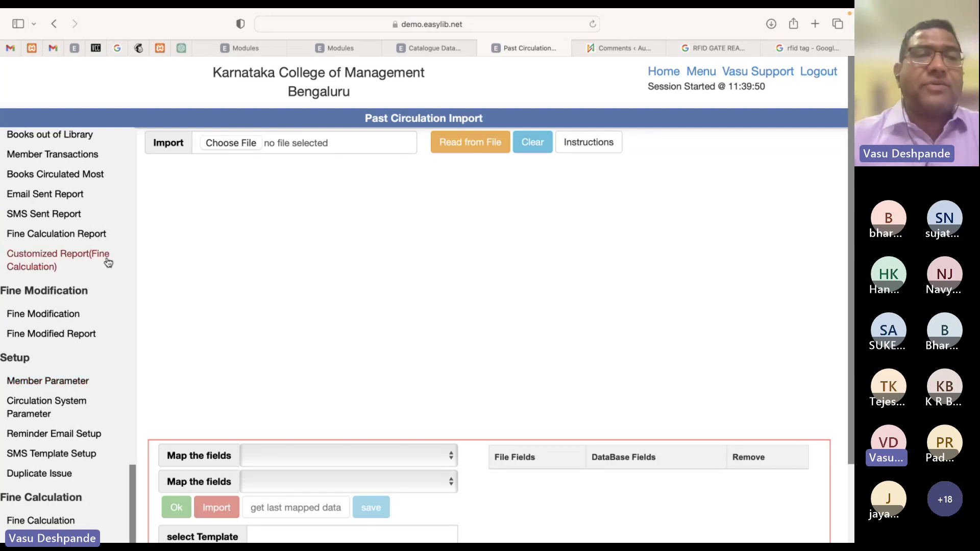
pyautogui.scroll(15, 82, 226)
pyautogui.scroll(5, 82, 225)
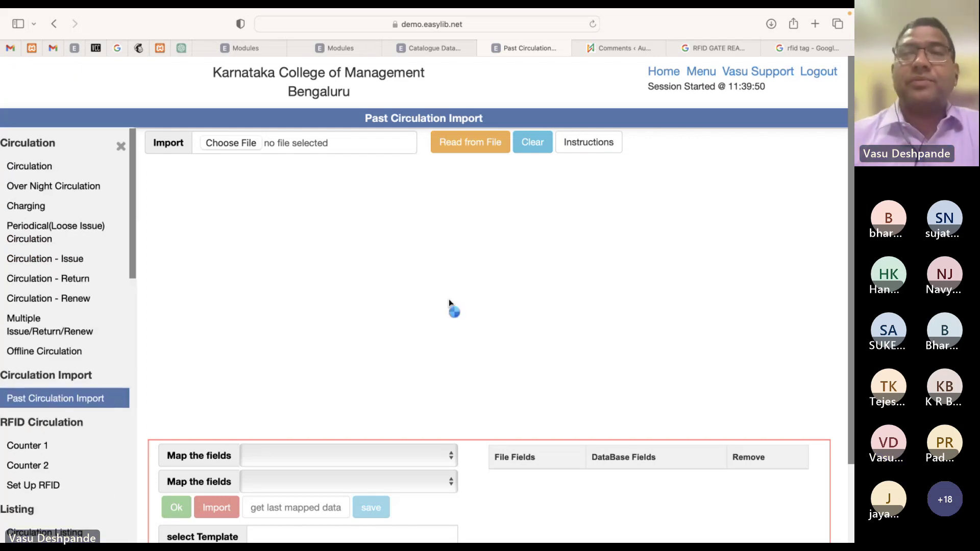
# Scroll through the Teams meeting participants and view the chat, then bring the browser forward
pyautogui.hotkey('ctrl', 'Right')
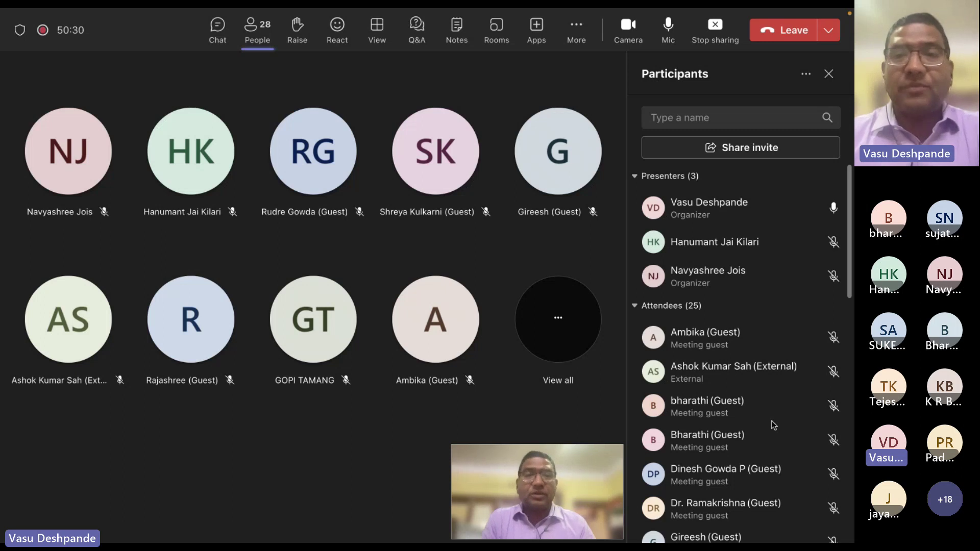
pyautogui.scroll(-8, 771, 420)
pyautogui.scroll(-1, 771, 425)
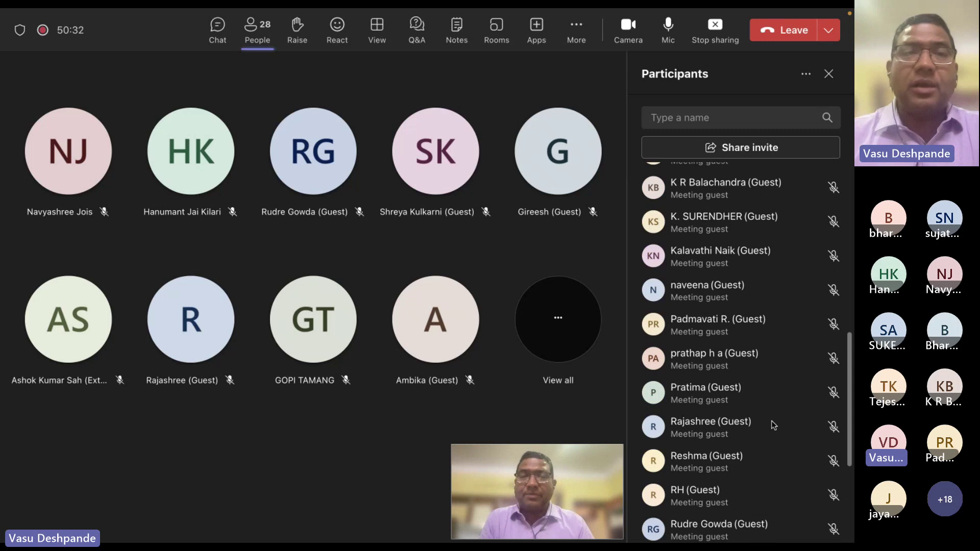
pyautogui.click(226, 30)
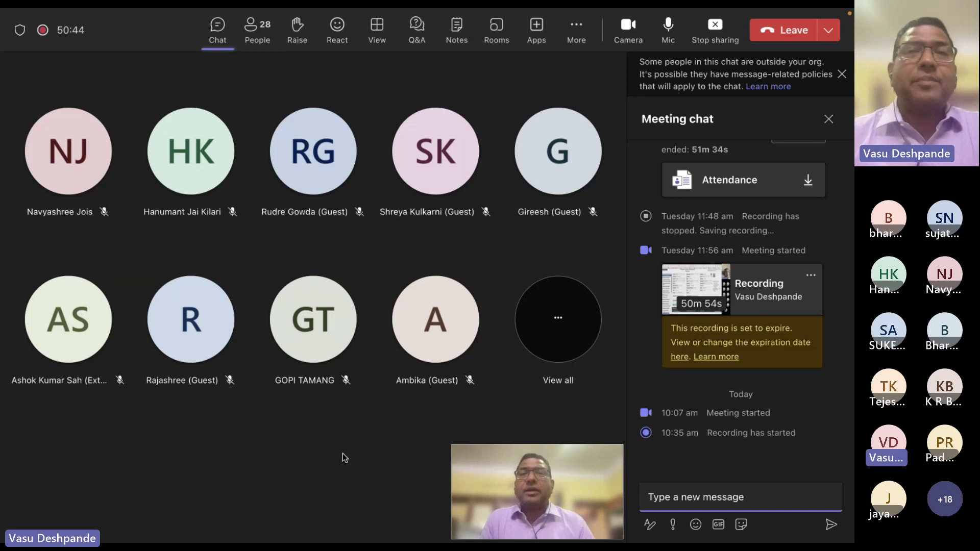
pyautogui.press('super+Tab')
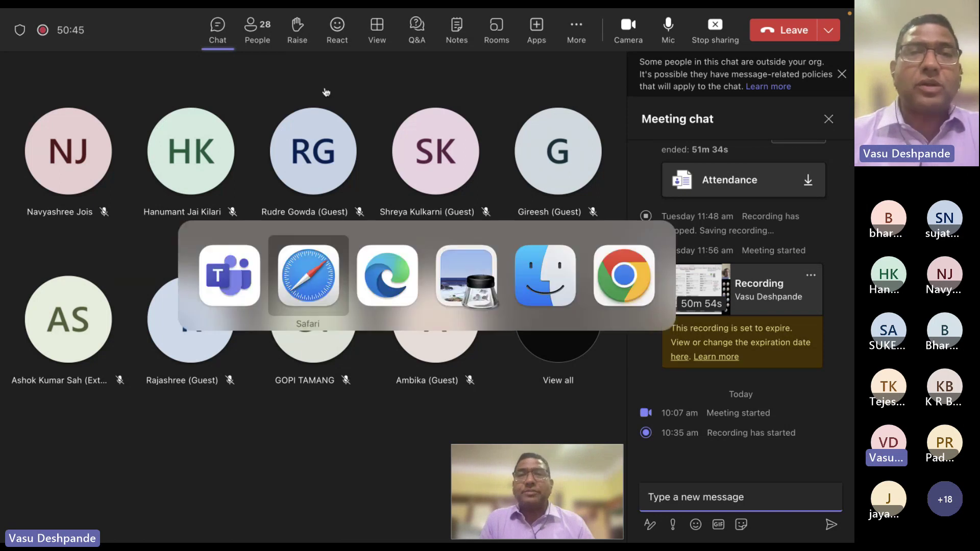
pyautogui.press('super+Tab')
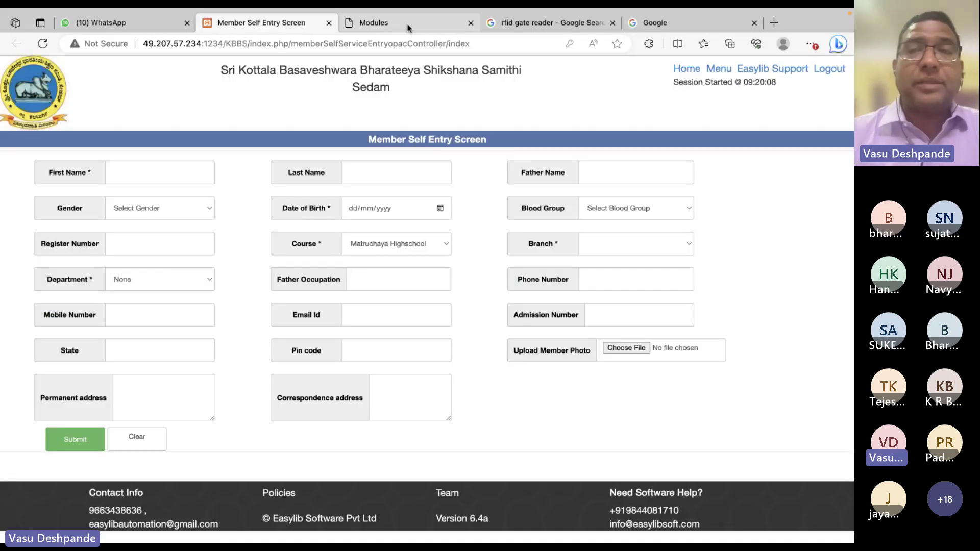
# Stay on the Member Self Entry Screen, then switch to Safari showing Past Circulation Import
pyautogui.press('super+Tab')
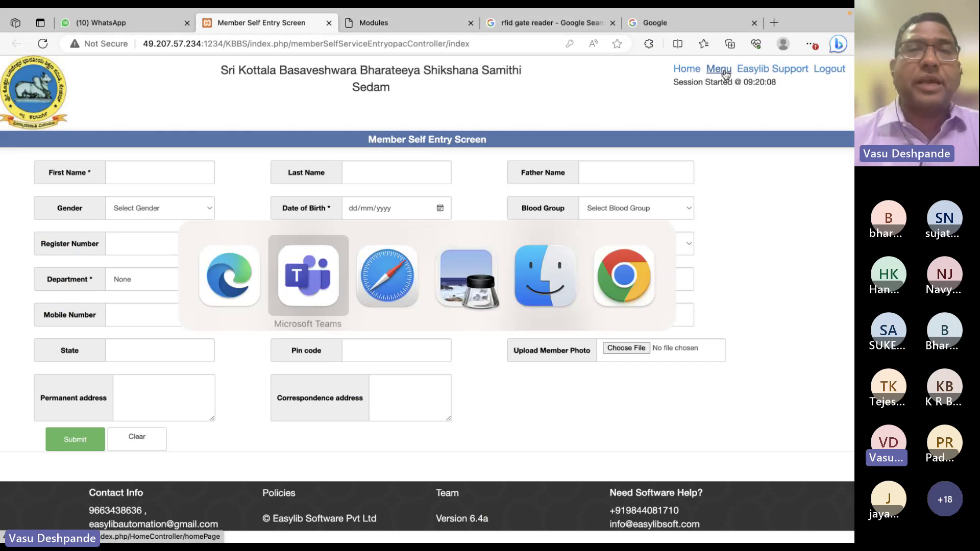
pyautogui.press('super+Escape')
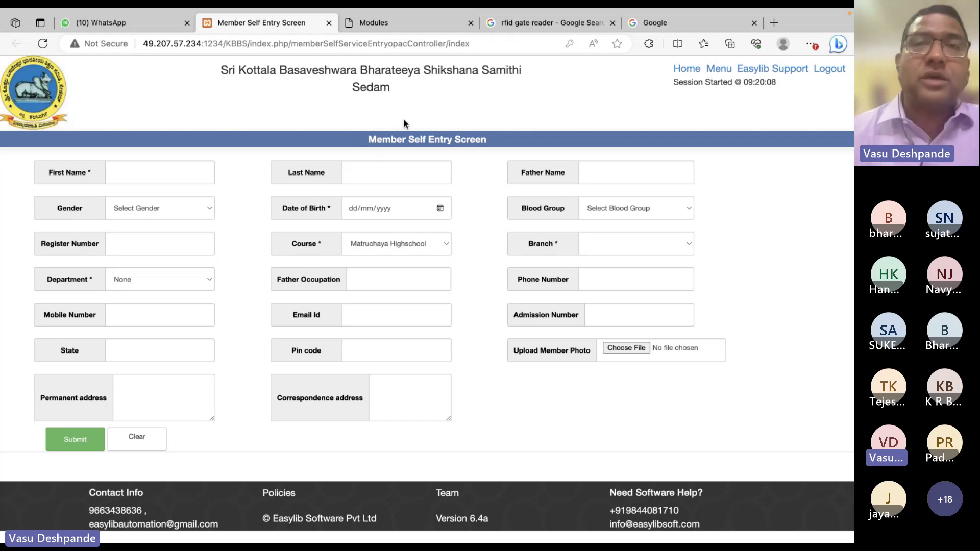
pyautogui.press('super+Tab')
pyautogui.press('super+Tab')
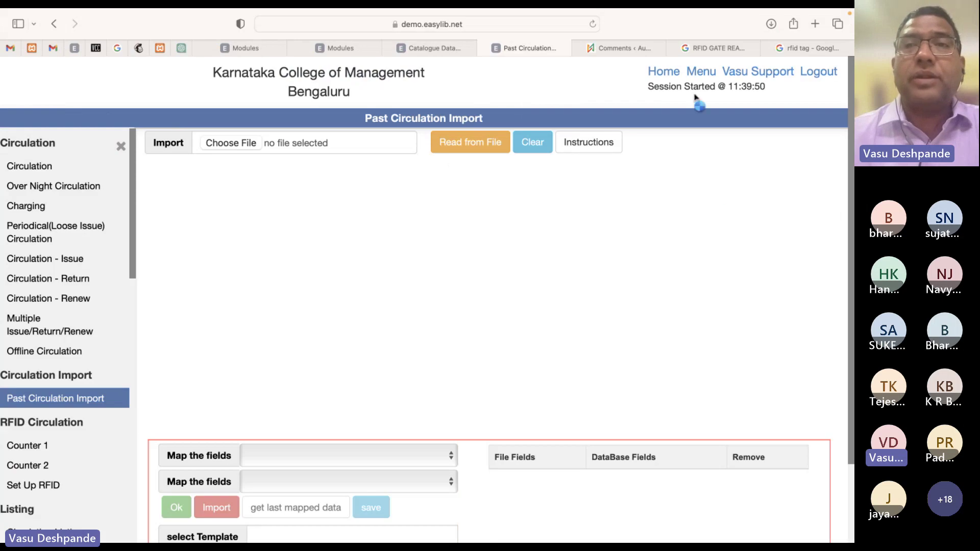
# Open the 003 - Student Master Data and 004 - Barcode and ID cards modules, returning to Modules
pyautogui.click(701, 72)
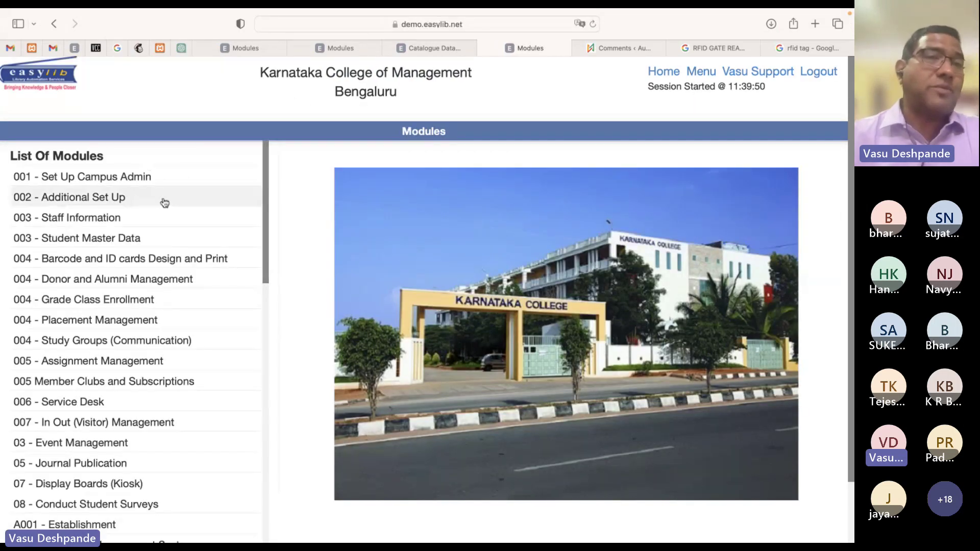
pyautogui.moveTo(162, 201); pyautogui.dragTo(21, 164)
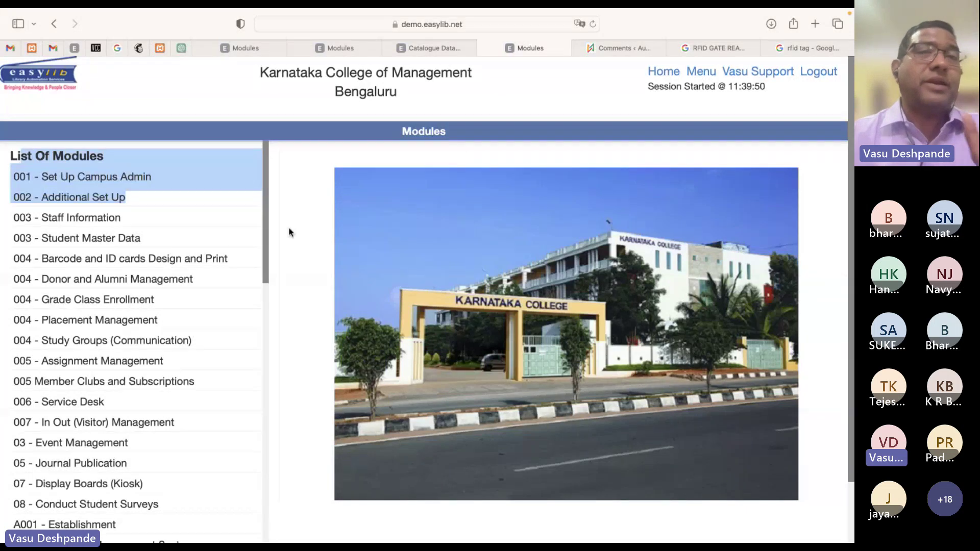
pyautogui.click(289, 229)
pyautogui.click(152, 238)
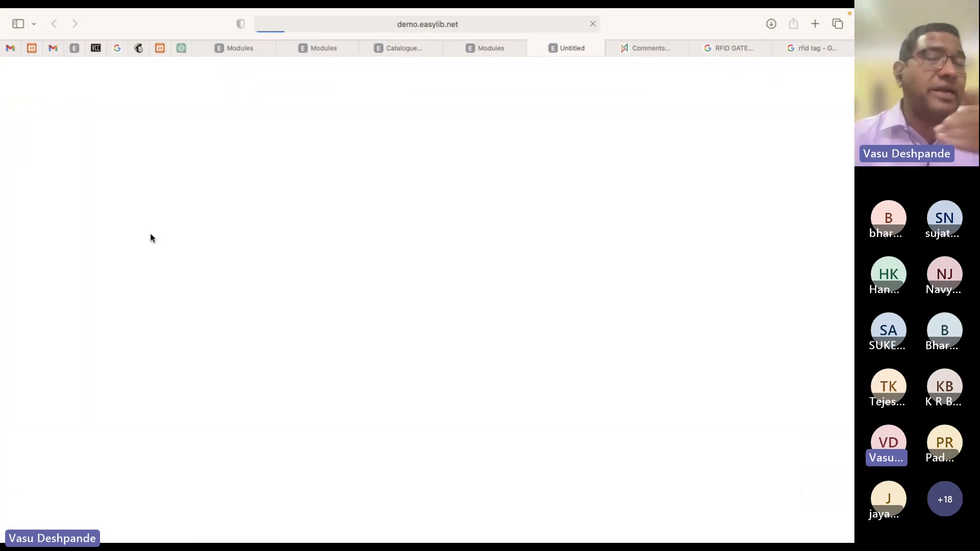
pyautogui.scroll(-7, 72, 368)
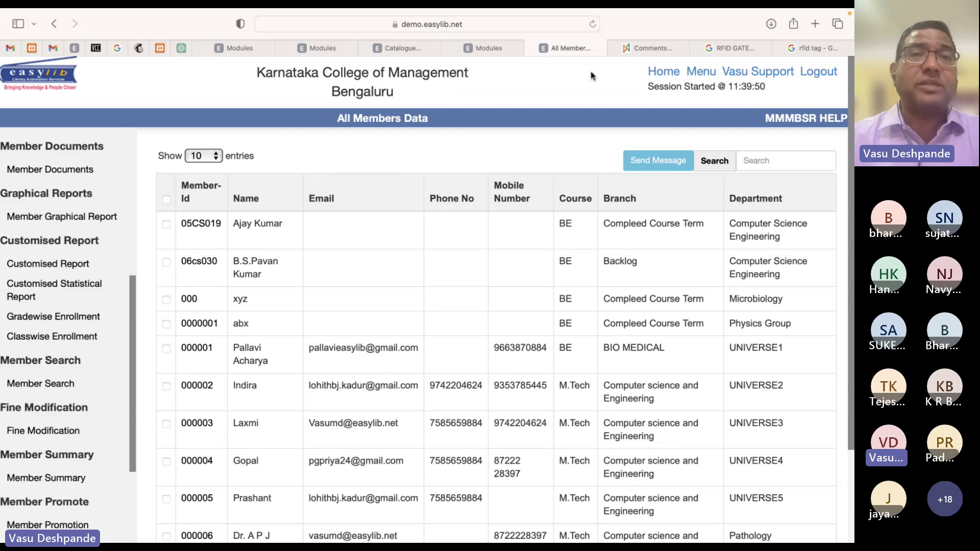
pyautogui.click(488, 48)
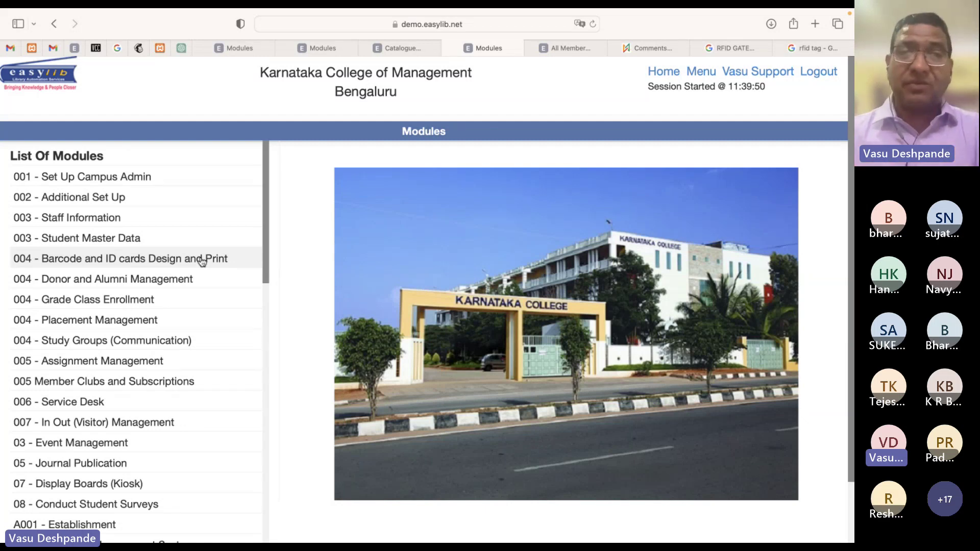
pyautogui.click(202, 261)
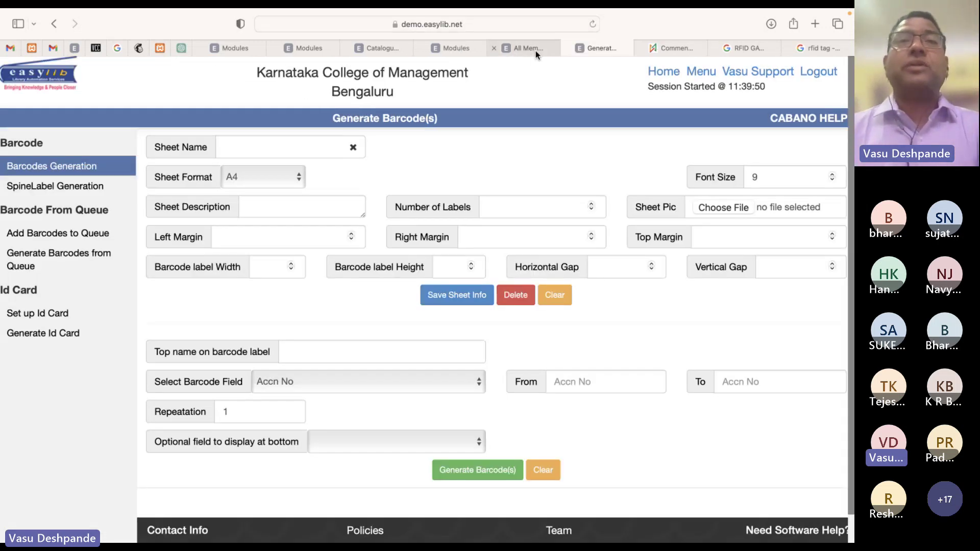
pyautogui.click(535, 51)
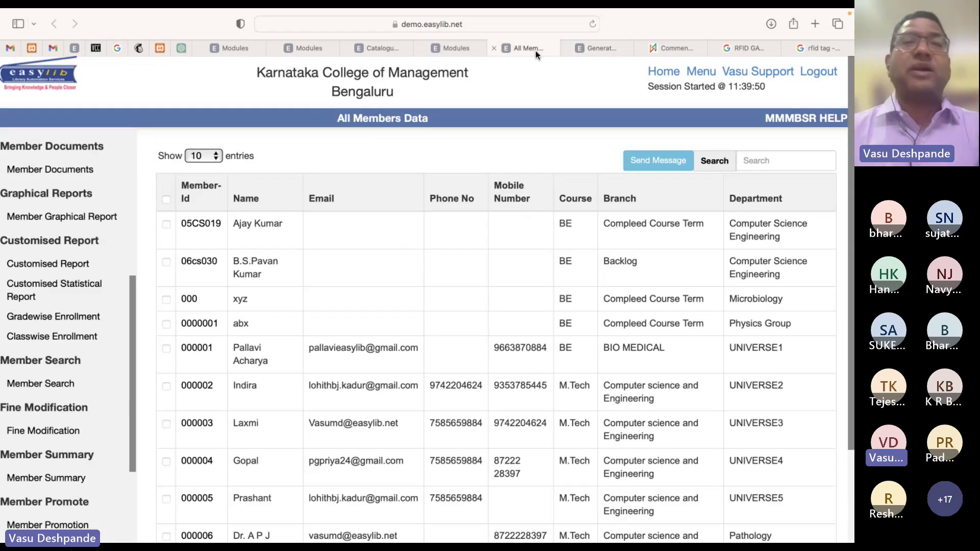
pyautogui.click(467, 48)
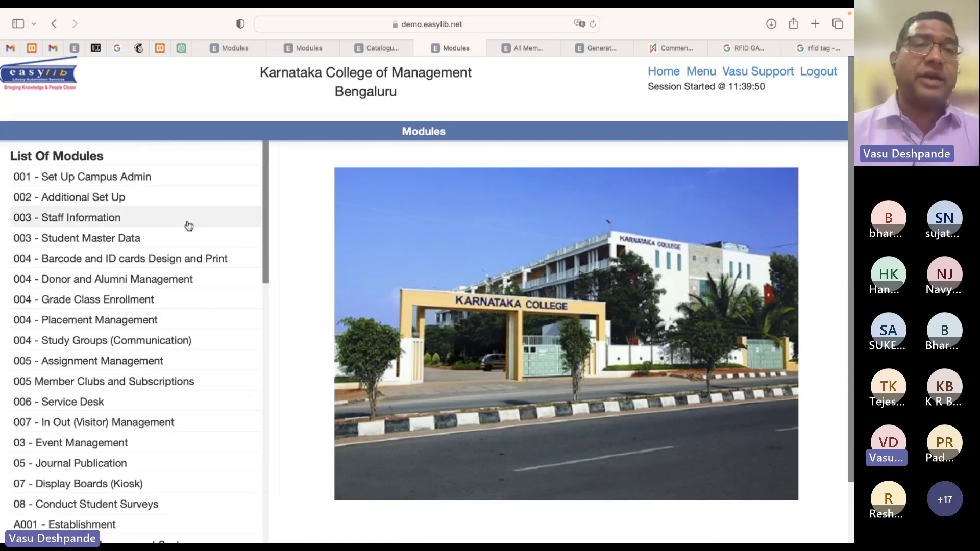
# In Grade Class Enrollment, choose Dr.Agnihotri Degree College, 2023–24, BSC 1st year, and no section
pyautogui.click(110, 301)
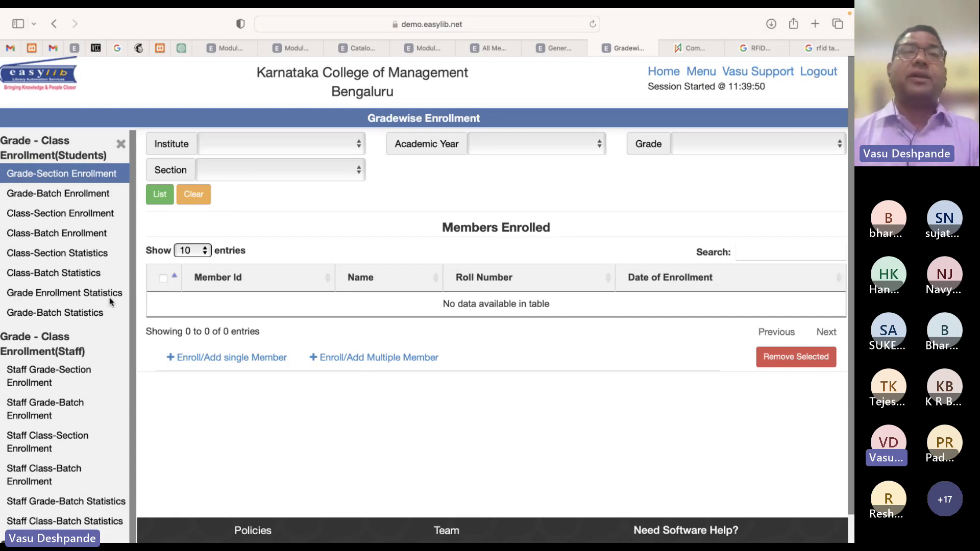
pyautogui.click(302, 151)
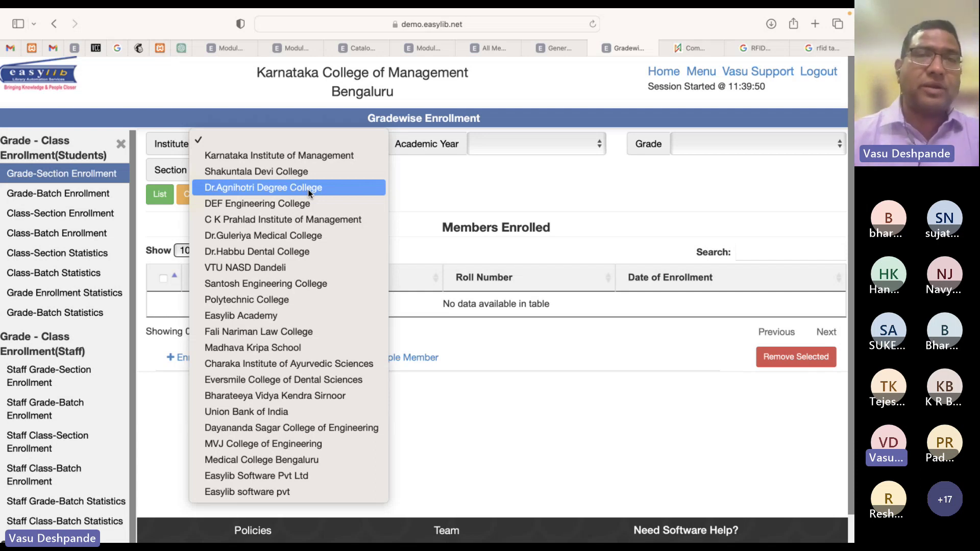
pyautogui.click(310, 193)
pyautogui.click(541, 141)
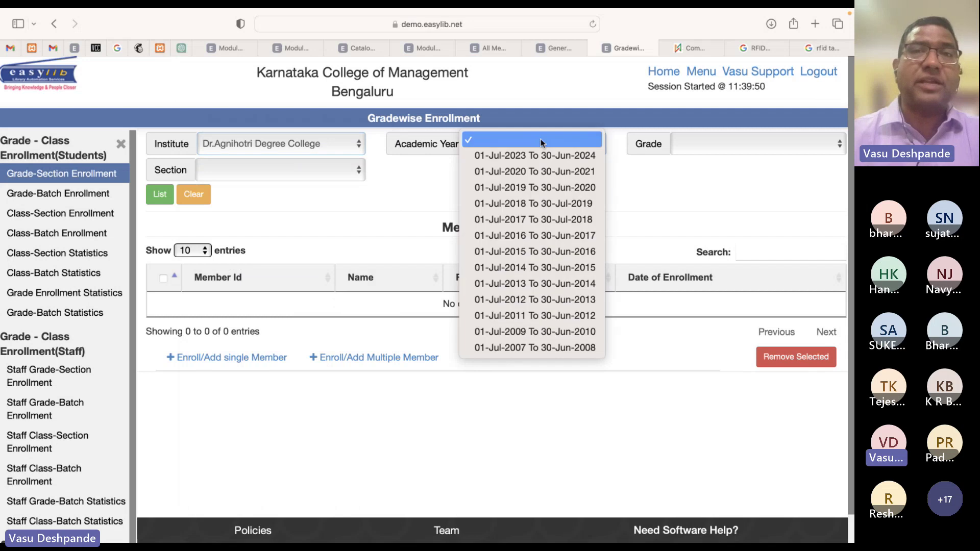
pyautogui.click(541, 154)
pyautogui.click(709, 146)
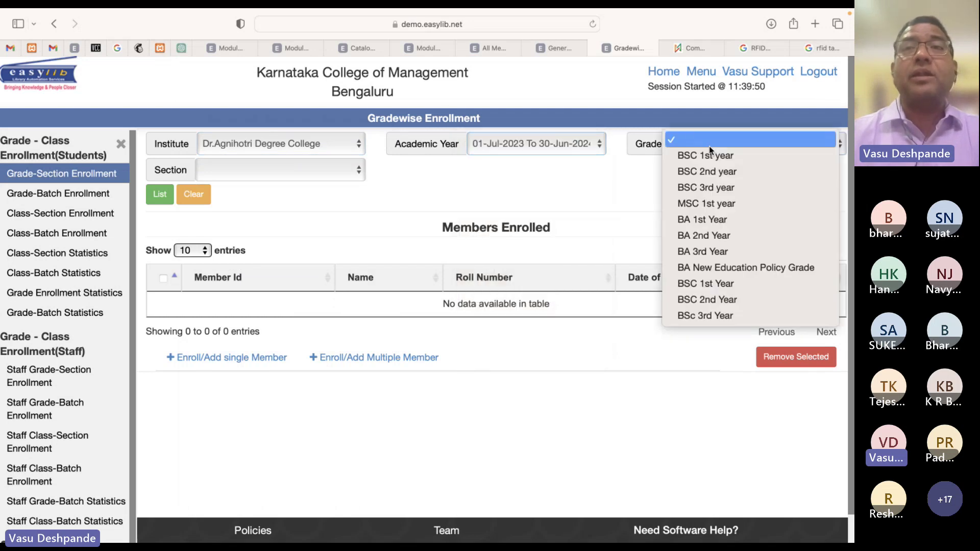
pyautogui.click(706, 158)
pyautogui.click(312, 170)
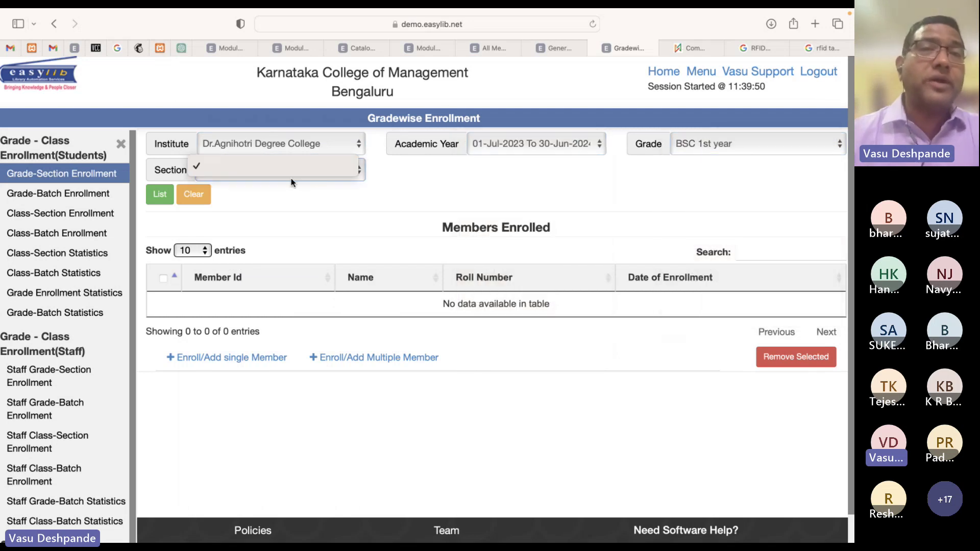
pyautogui.click(299, 169)
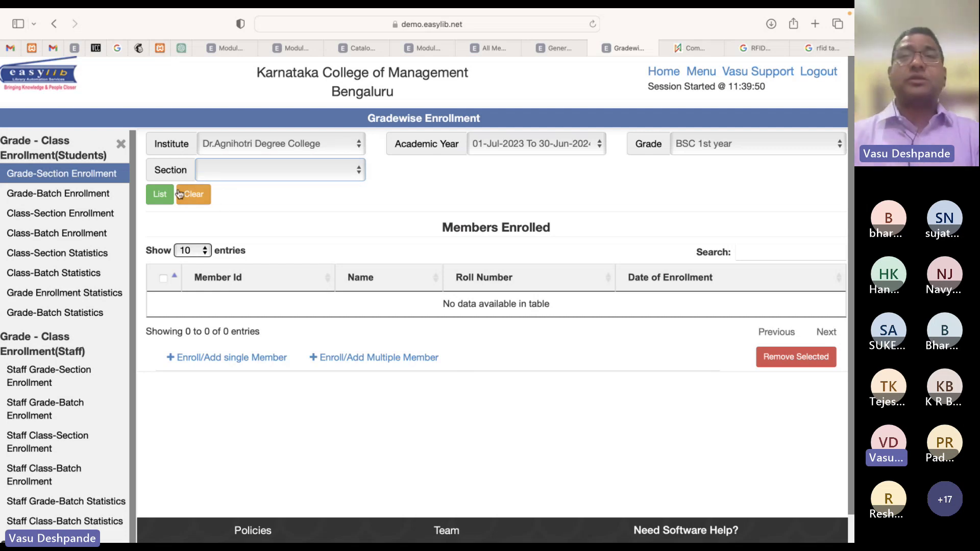
pyautogui.click(560, 62)
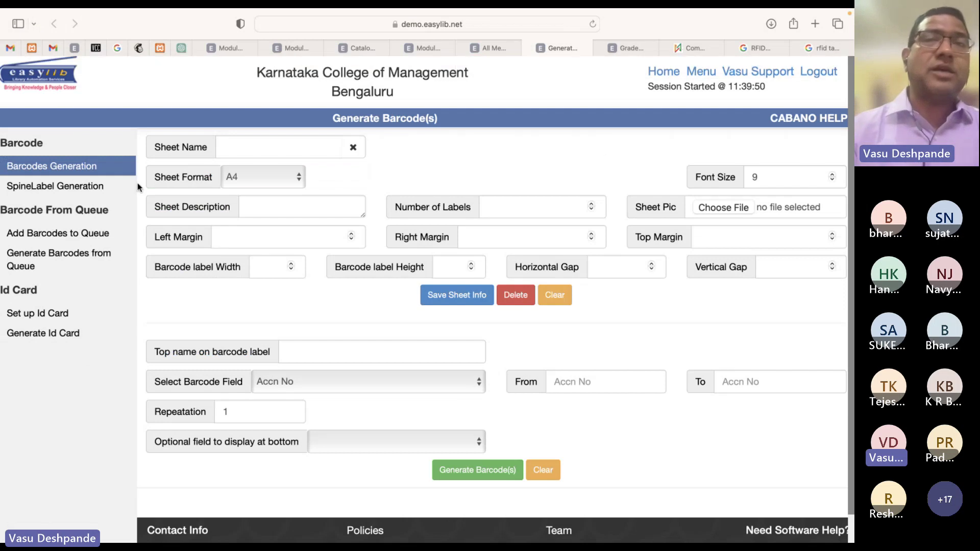
# Switch from the Generate Barcode(s) page back to the Modules tab
pyautogui.click(432, 45)
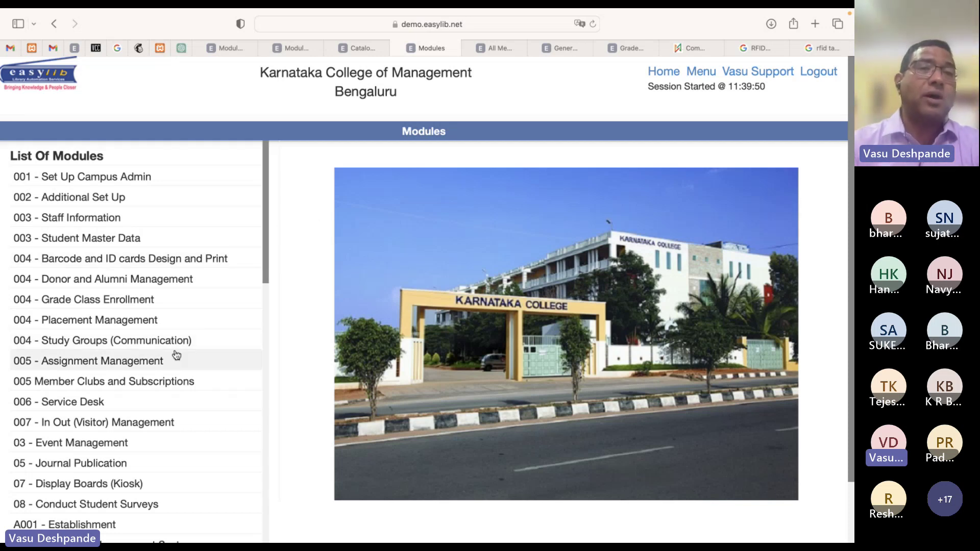
# Scroll the module list and open the A001 - Establishment module
pyautogui.scroll(-5, 176, 355)
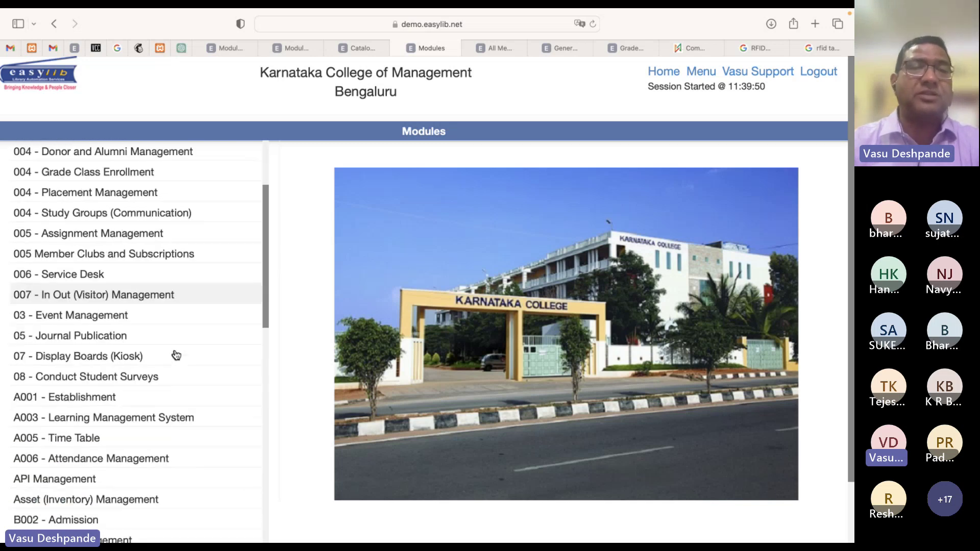
pyautogui.scroll(-6, 176, 355)
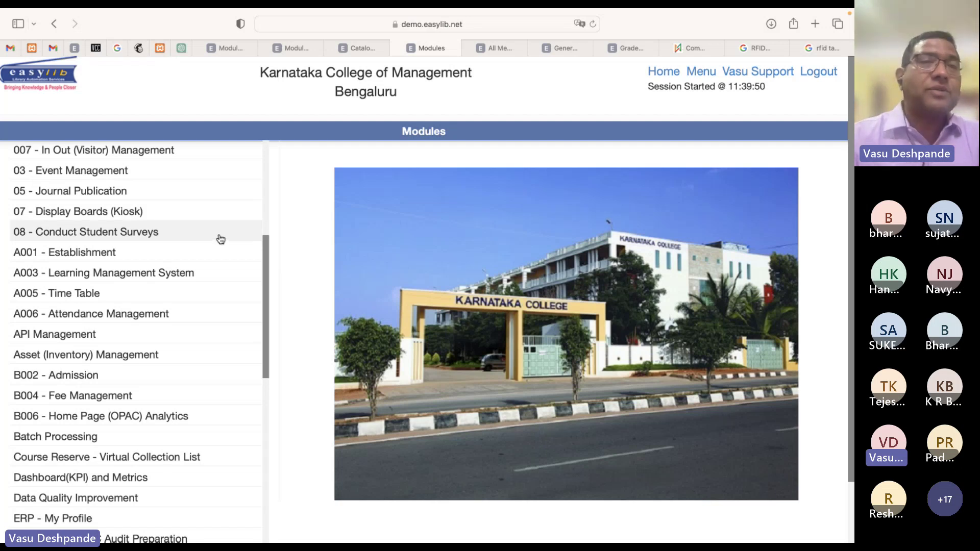
pyautogui.click(109, 257)
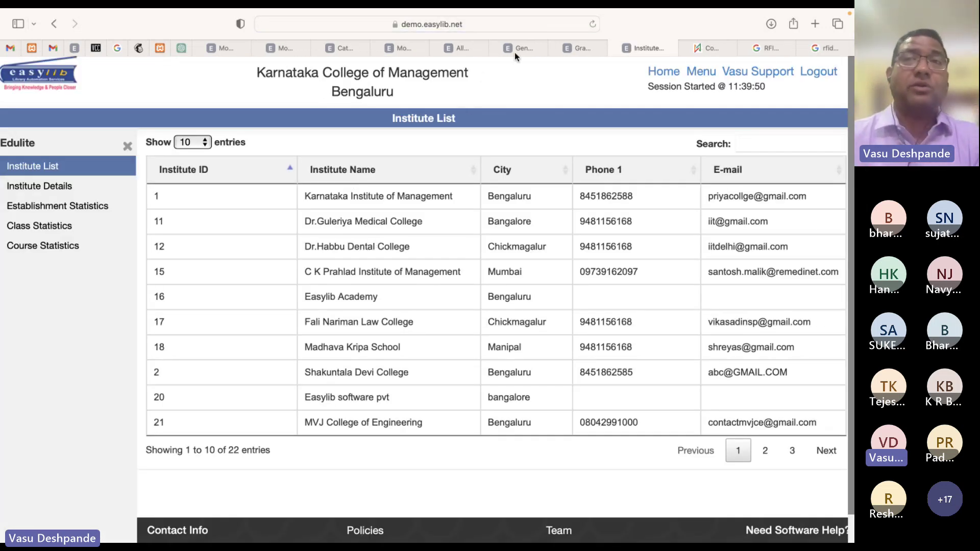
# Close the Gradewise Enrollment, Institute List, Generate Barcode(s) and All Members Data tabs
pyautogui.click(581, 47)
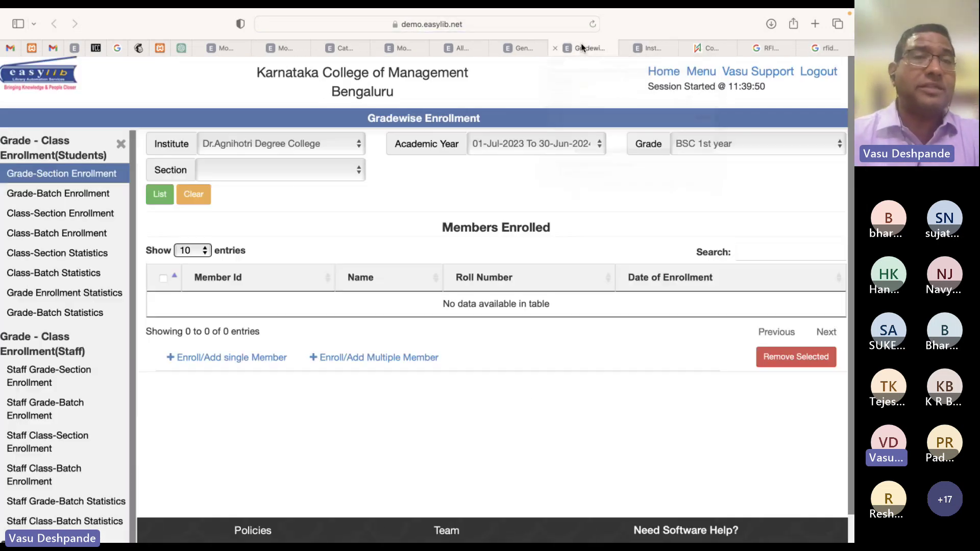
pyautogui.click(554, 48)
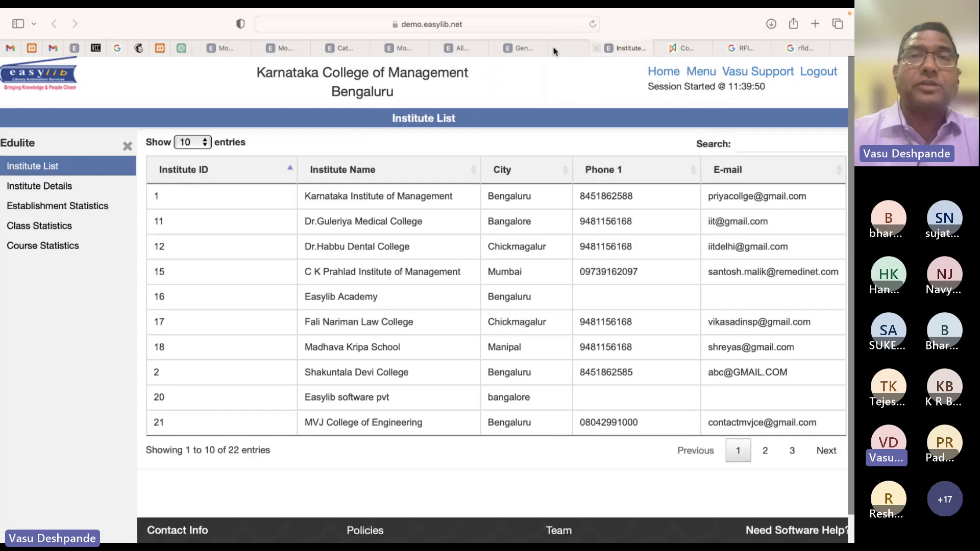
pyautogui.click(554, 47)
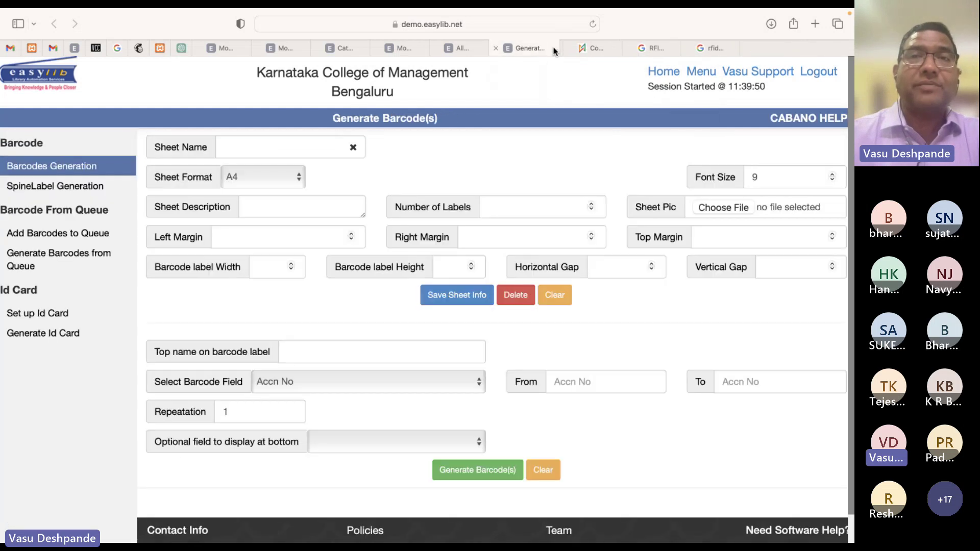
pyautogui.click(497, 47)
pyautogui.click(433, 46)
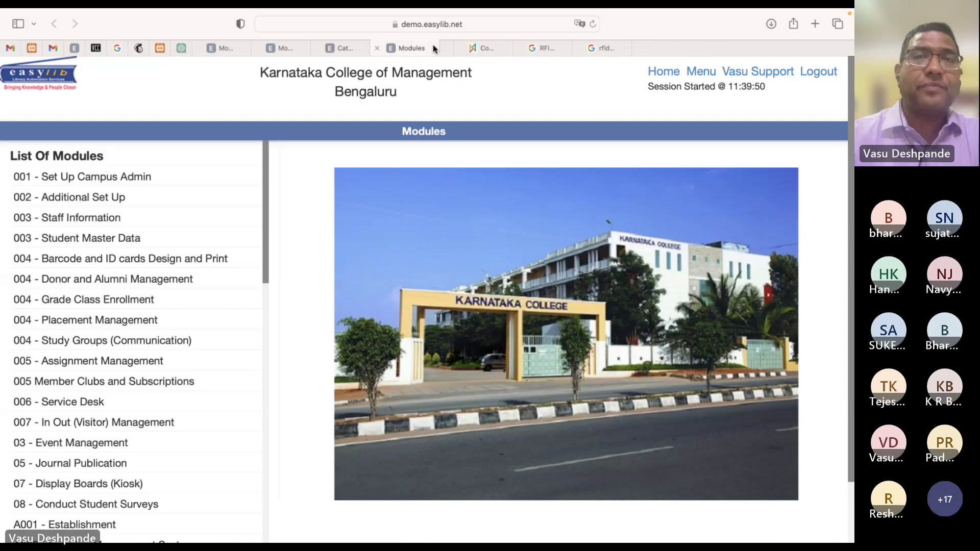
pyautogui.scroll(-3, 184, 344)
# Open 03 - Event Management to show the July 27 Circulation Module Demo registration report
pyautogui.scroll(-3, 184, 346)
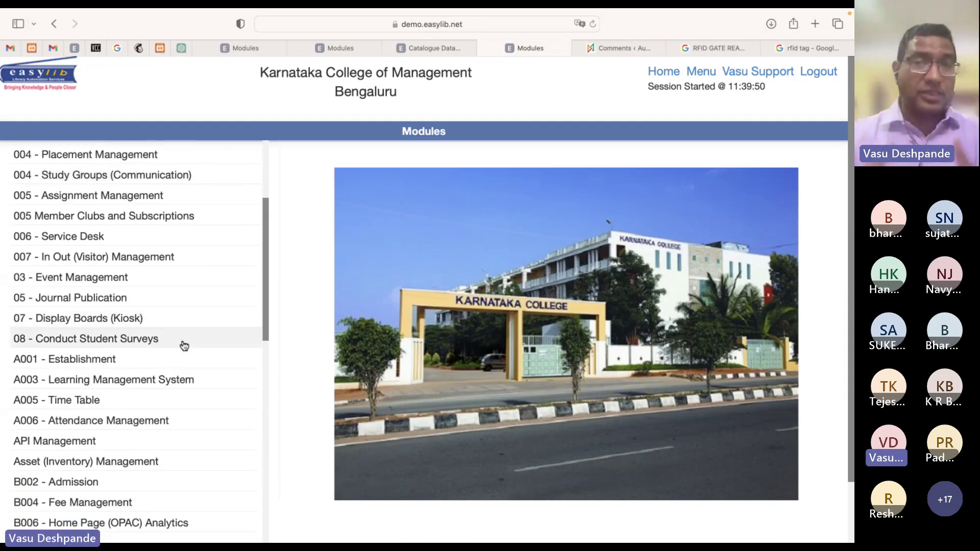
pyautogui.click(109, 277)
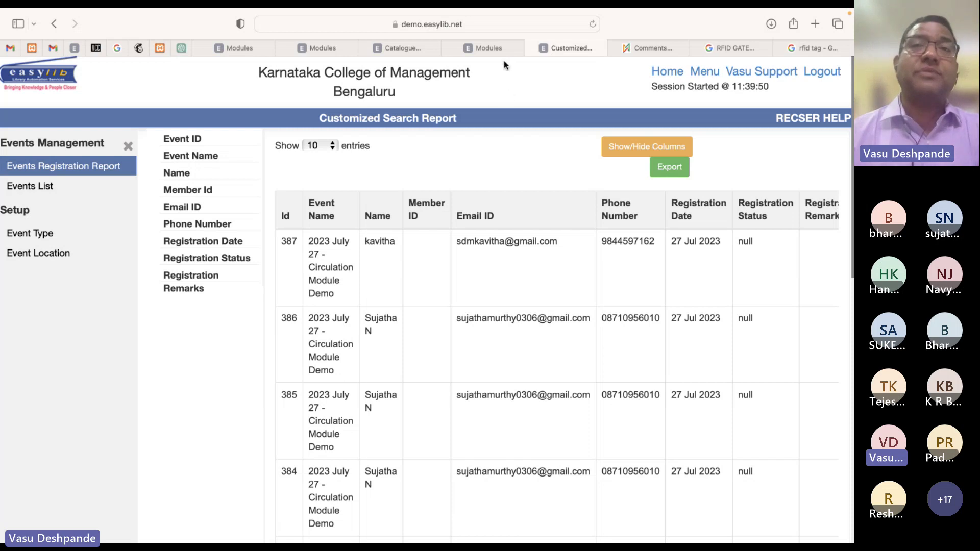
pyautogui.click(500, 48)
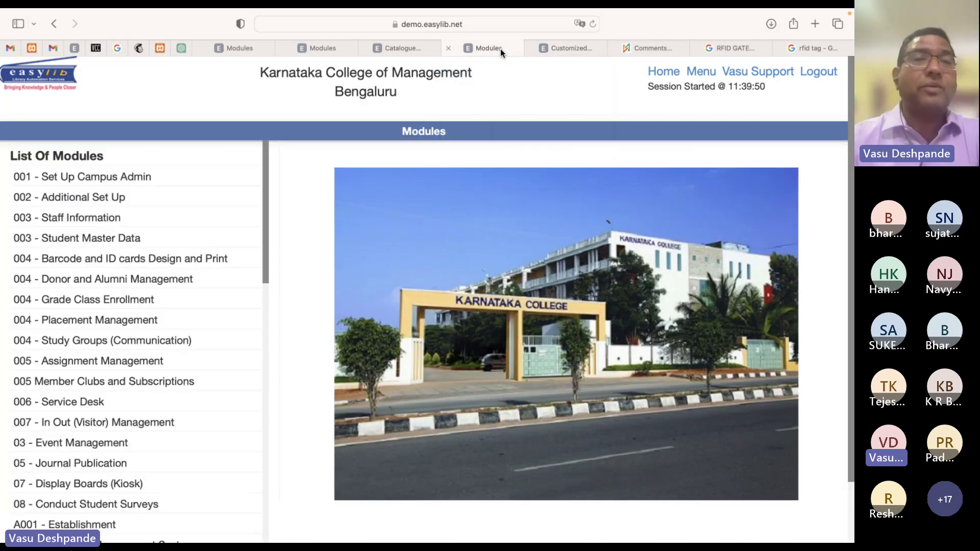
pyautogui.scroll(-5, 166, 381)
pyautogui.scroll(-4, 166, 386)
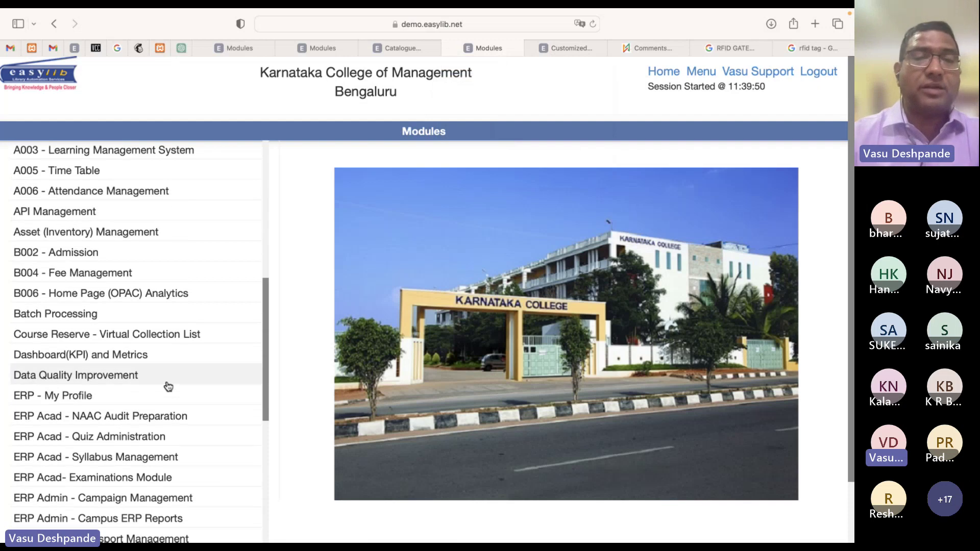
pyautogui.press('super+f')
pyautogui.write('event')
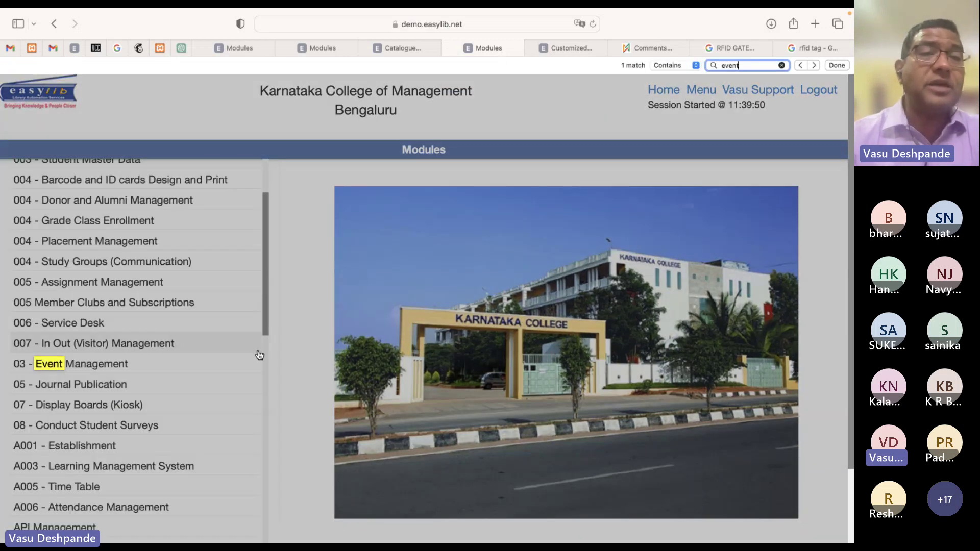
pyautogui.press('Escape')
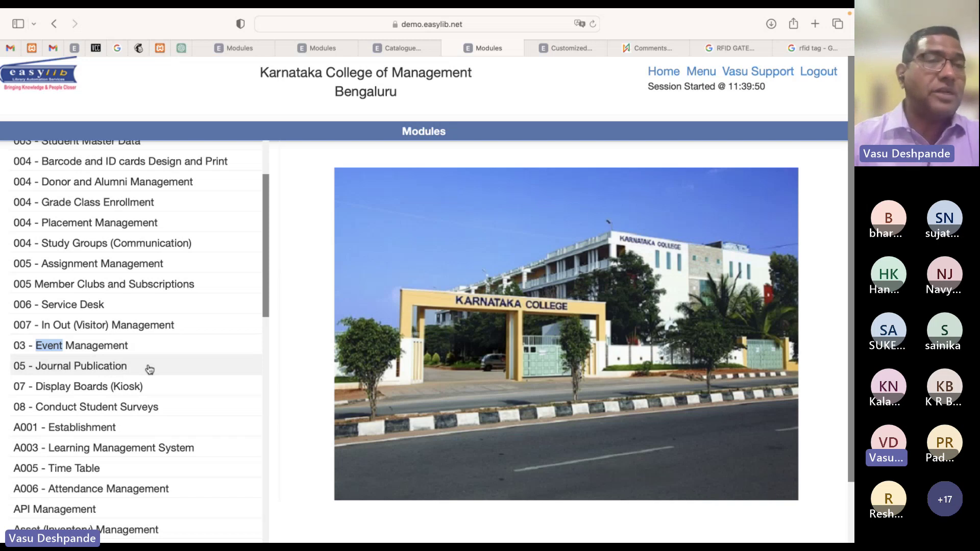
pyautogui.scroll(-5, 167, 405)
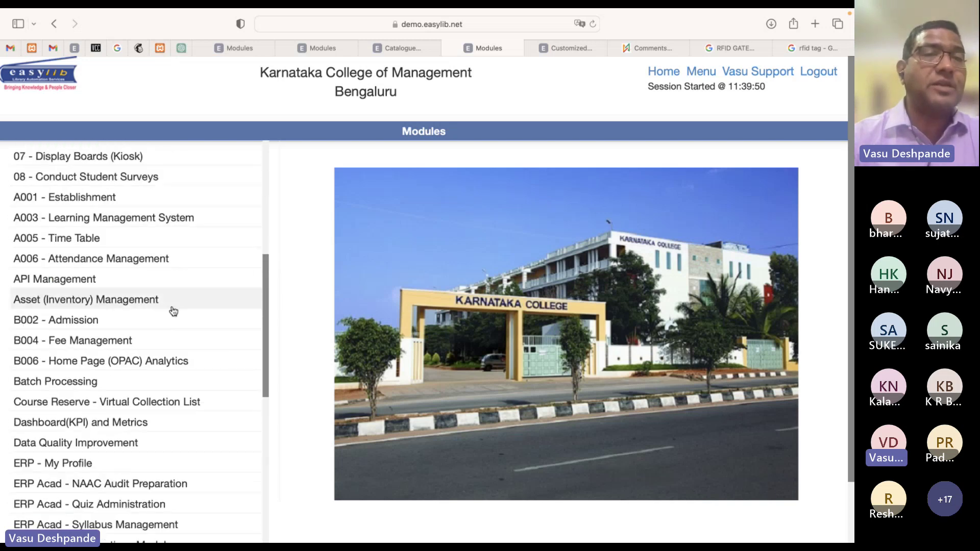
pyautogui.scroll(-4, 173, 311)
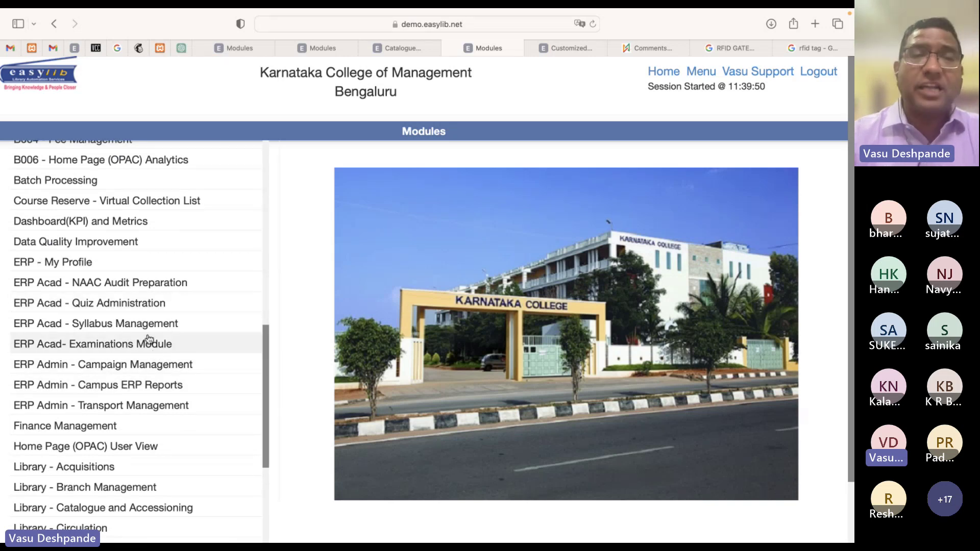
pyautogui.scroll(-5, 112, 407)
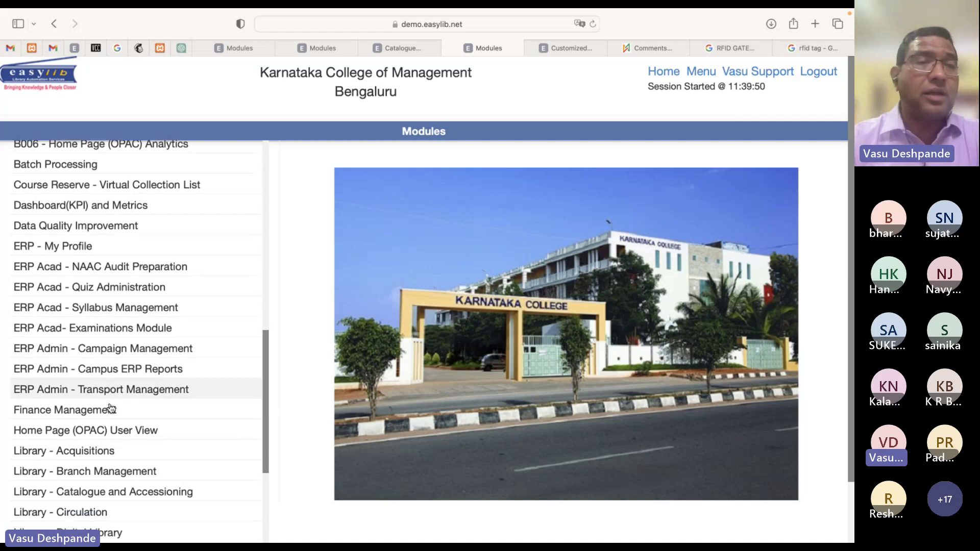
pyautogui.moveTo(156, 439); pyautogui.dragTo(2, 238)
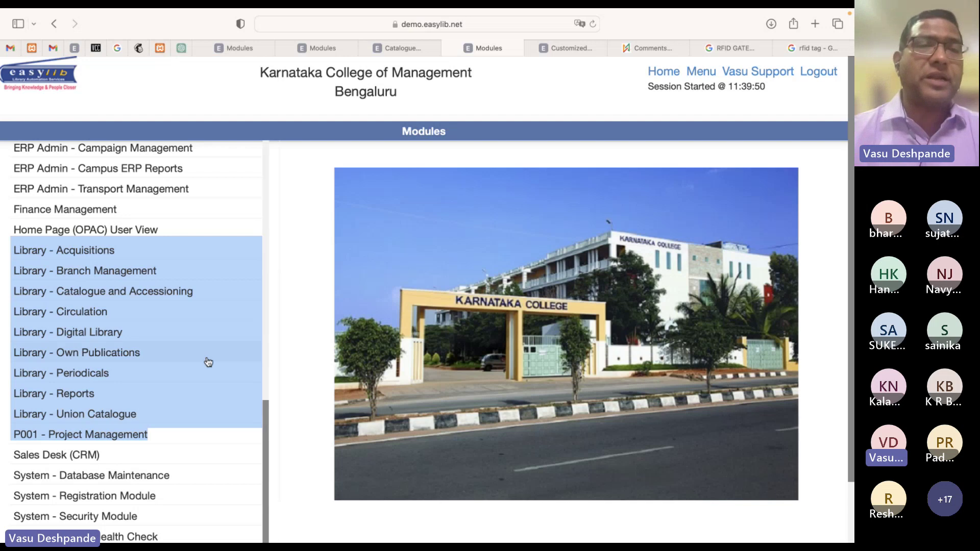
pyautogui.scroll(-5, 208, 361)
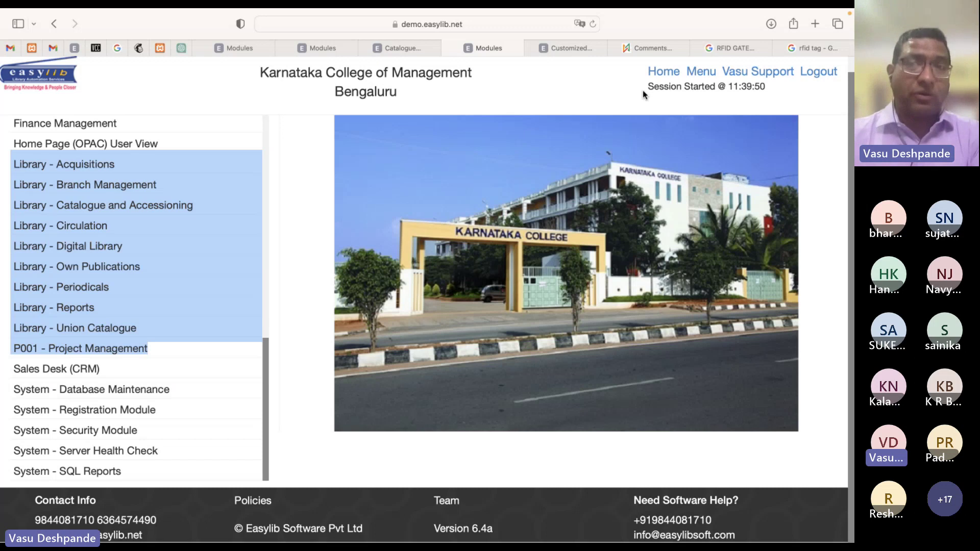
pyautogui.click(559, 97)
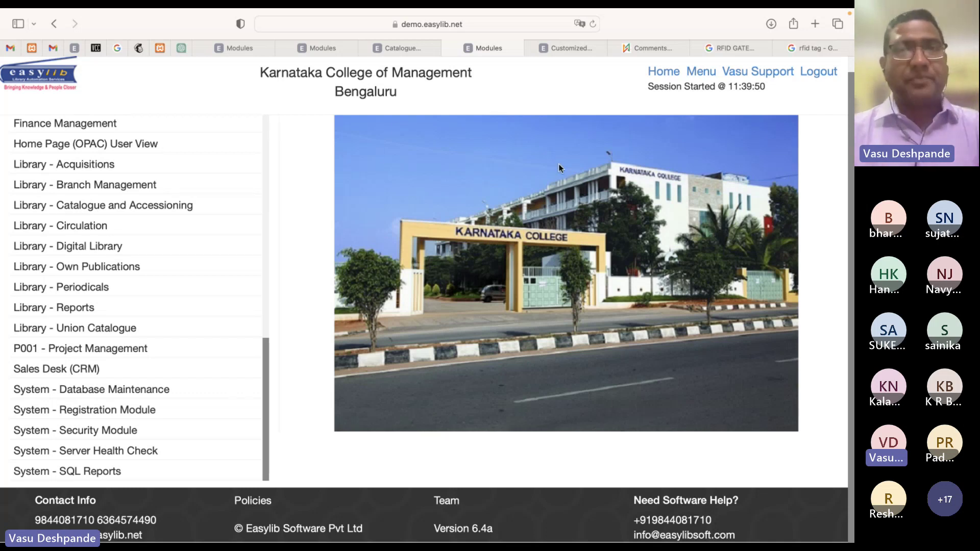
# Open the Vasu Support site and its New Ticket form, then close that page
pyautogui.click(777, 74)
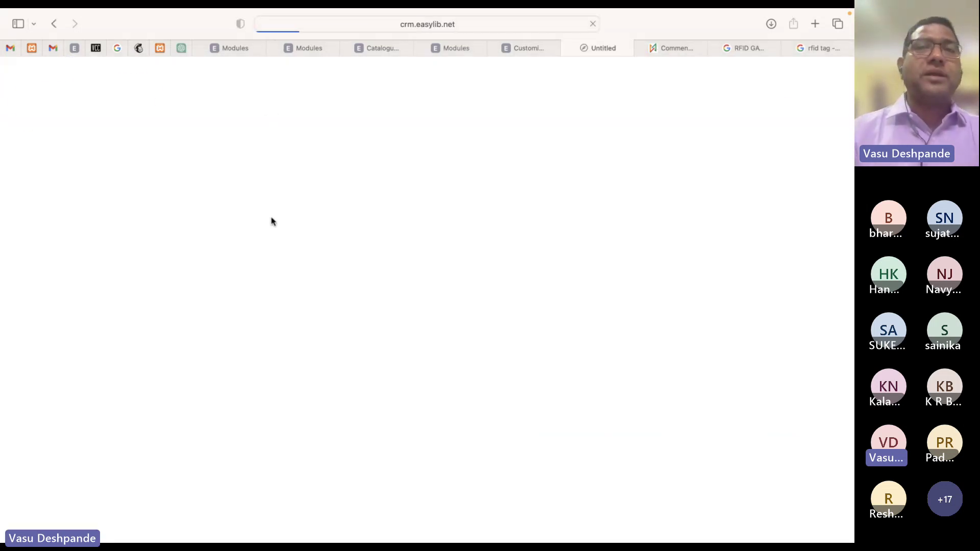
pyautogui.click(87, 172)
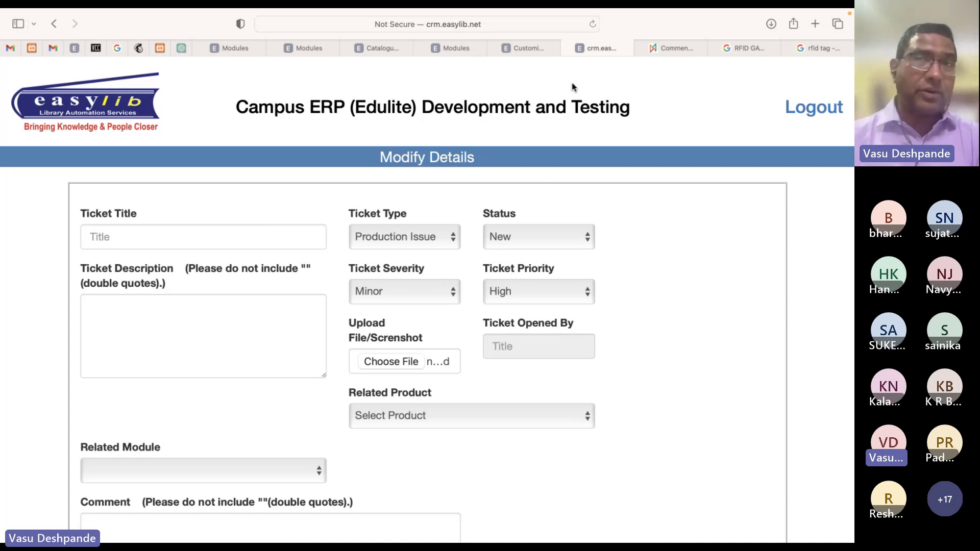
pyautogui.click(567, 48)
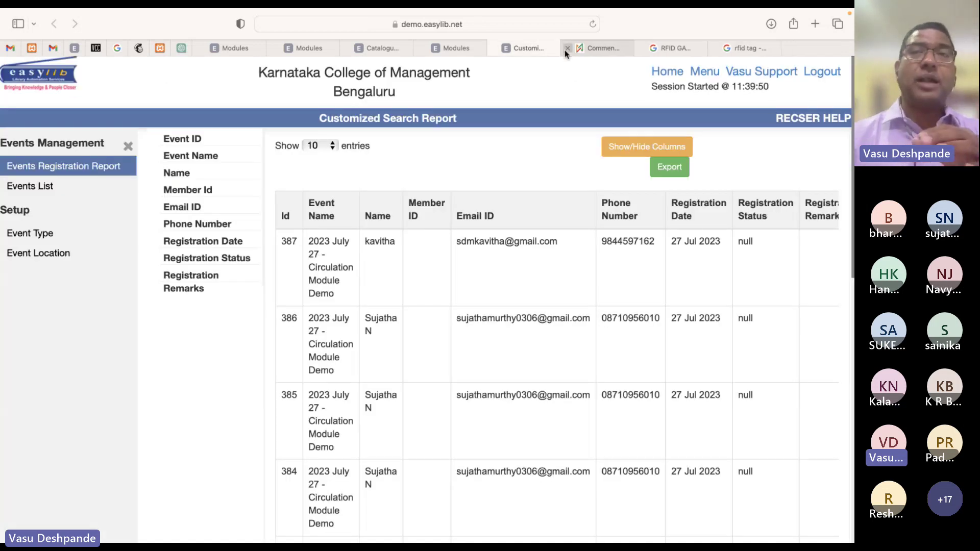
# Reopen support to list Your Tickets, return to the Tickets Dashboard, then switch to Teams
pyautogui.click(768, 74)
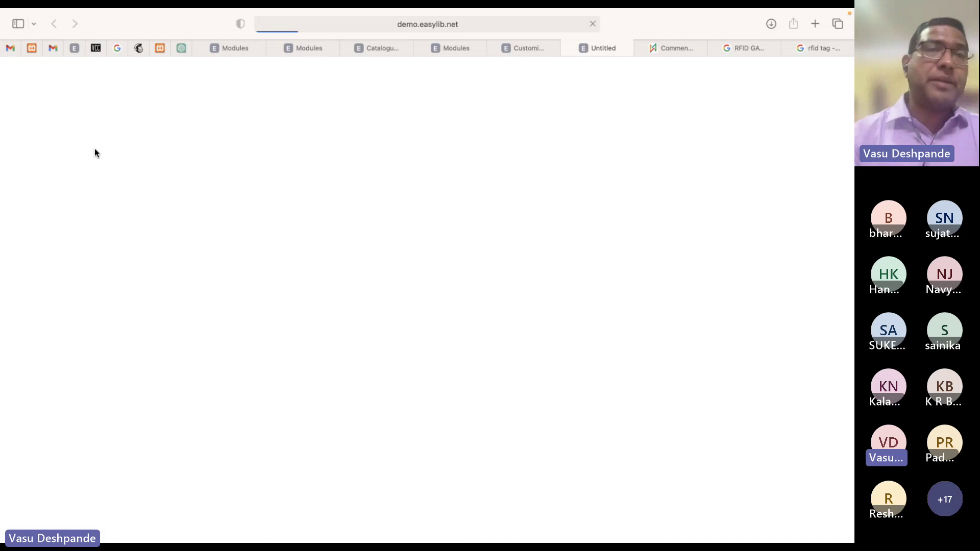
pyautogui.click(145, 162)
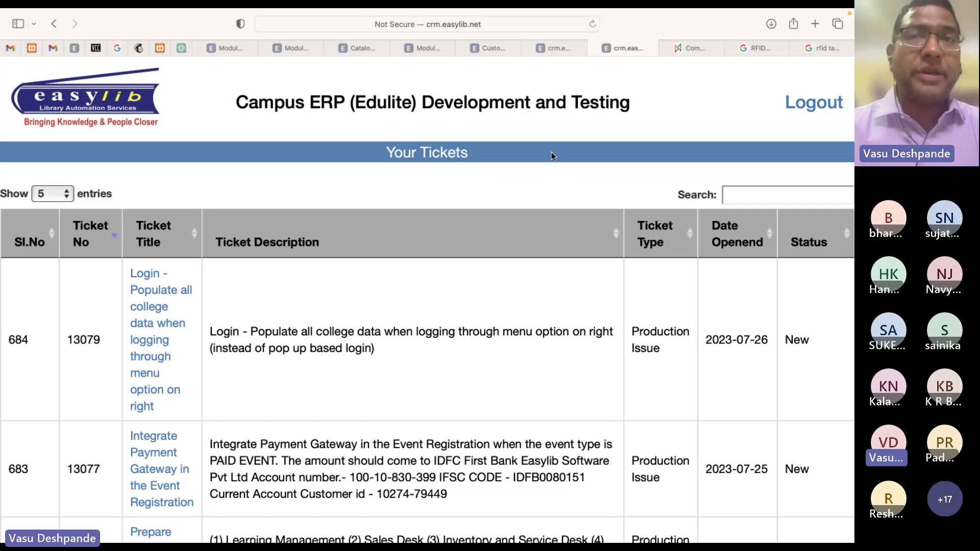
pyautogui.click(552, 48)
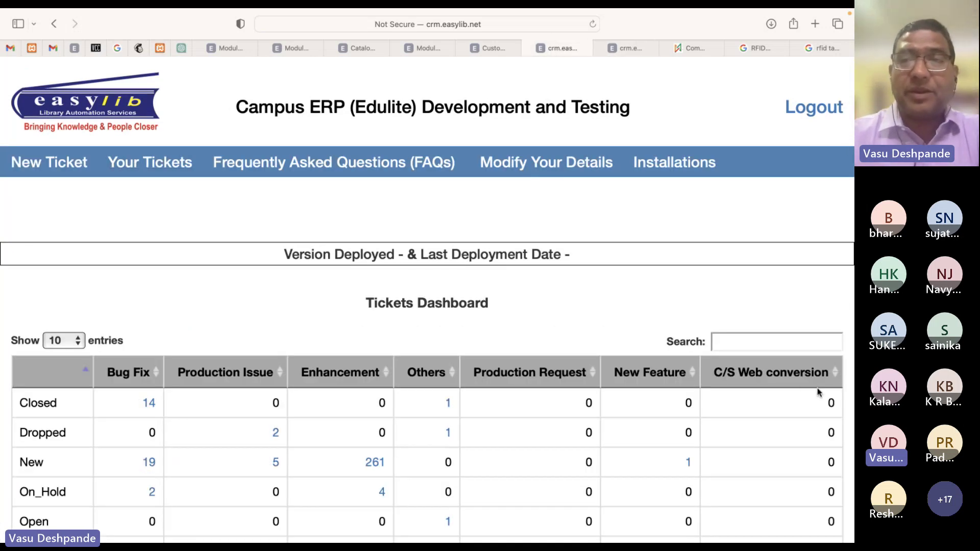
pyautogui.hotkey('ctrl', 'Left')
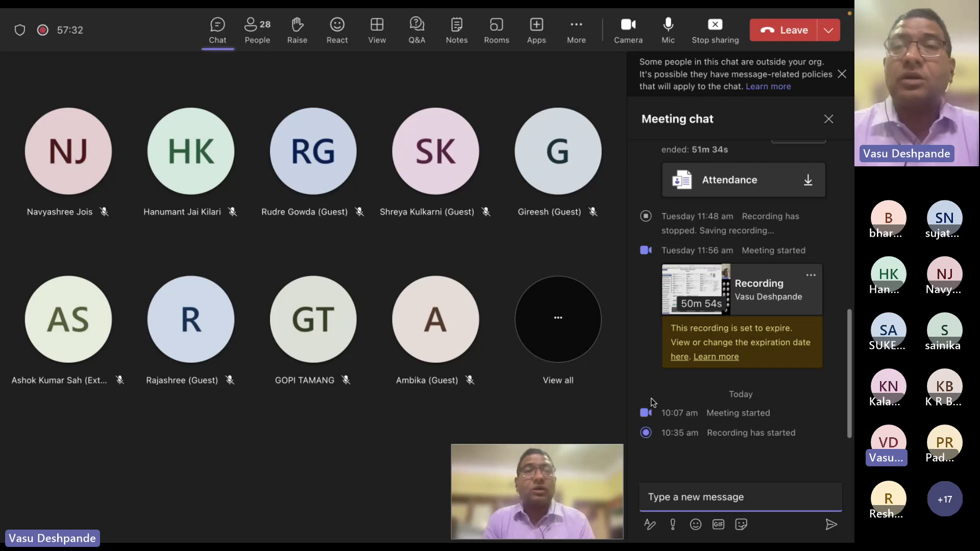
# Dismiss the outside-organisation chat notice in Teams and switch back to the Easylib CRM dashboard
pyautogui.click(846, 73)
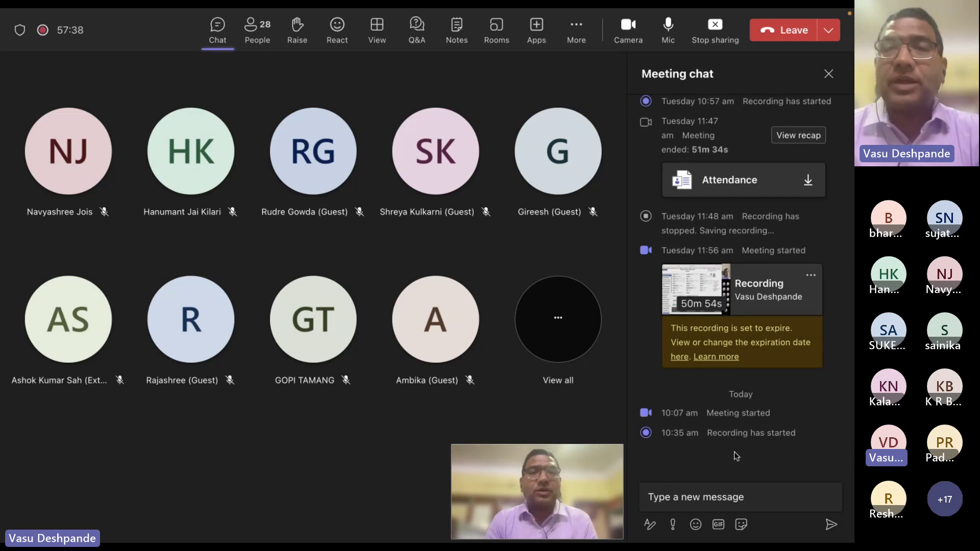
pyautogui.scroll(5, 727, 248)
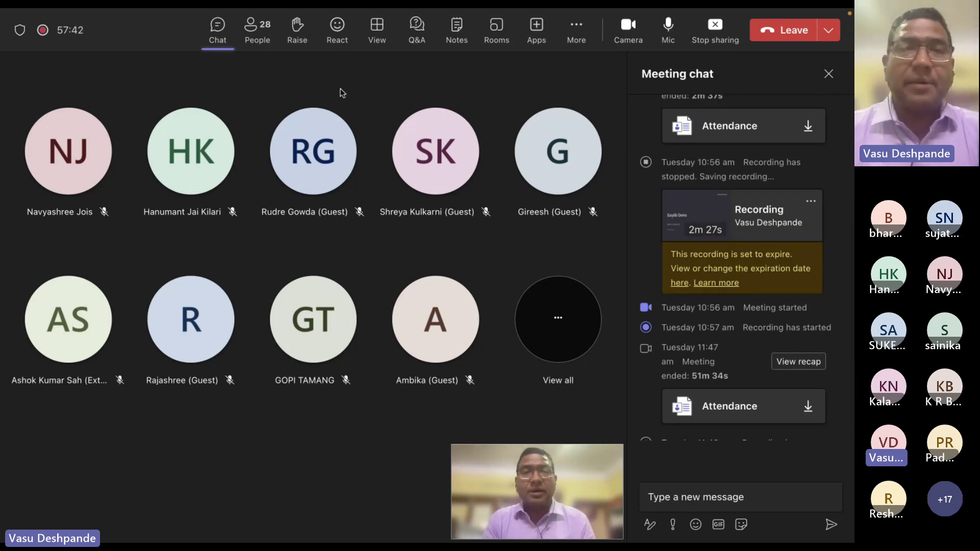
pyautogui.press('super+Tab')
pyautogui.press('super+Tab')
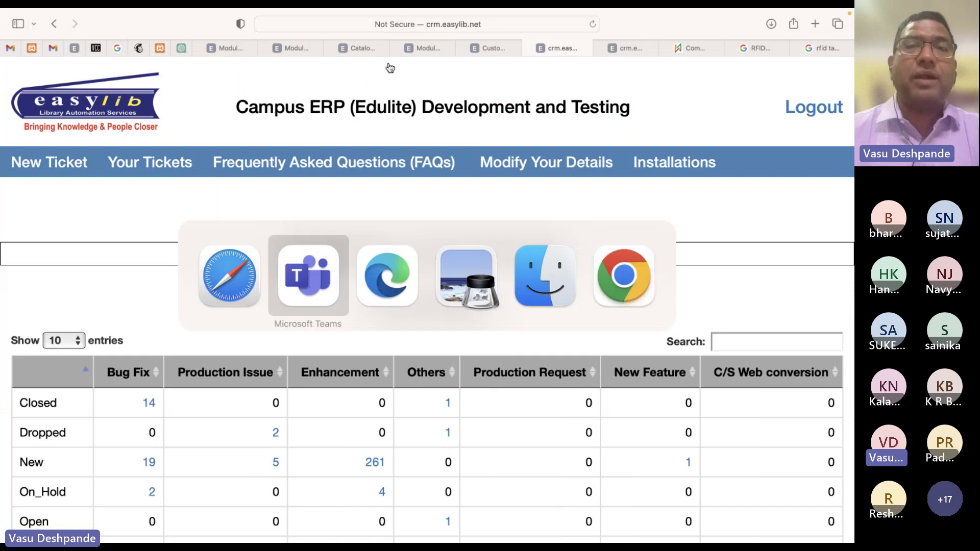
pyautogui.press('super+Tab')
pyautogui.press('super+Tab')
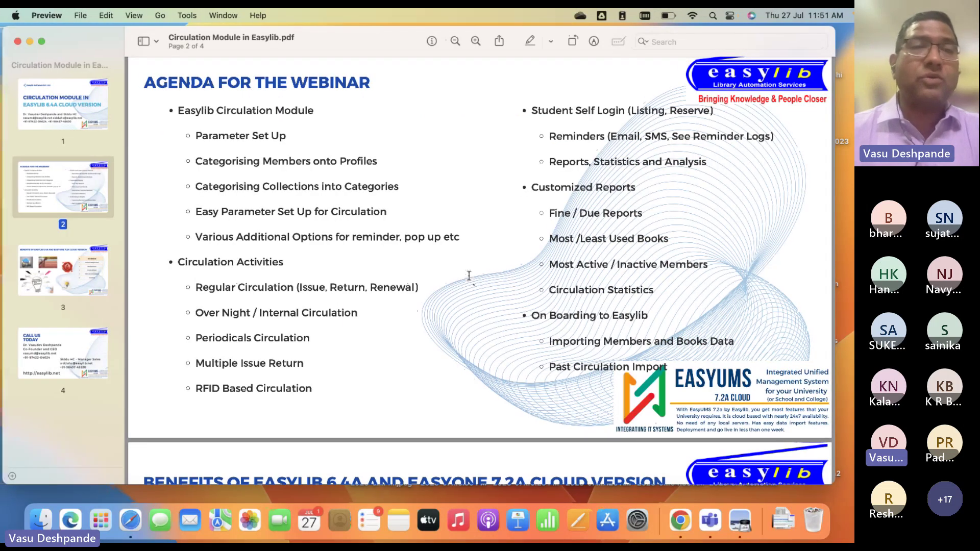
# Scroll the PDF to page 3, the Easylib 6.4A and EasyOne 7.2A Cloud benefits slide
pyautogui.scroll(-3, 469, 276)
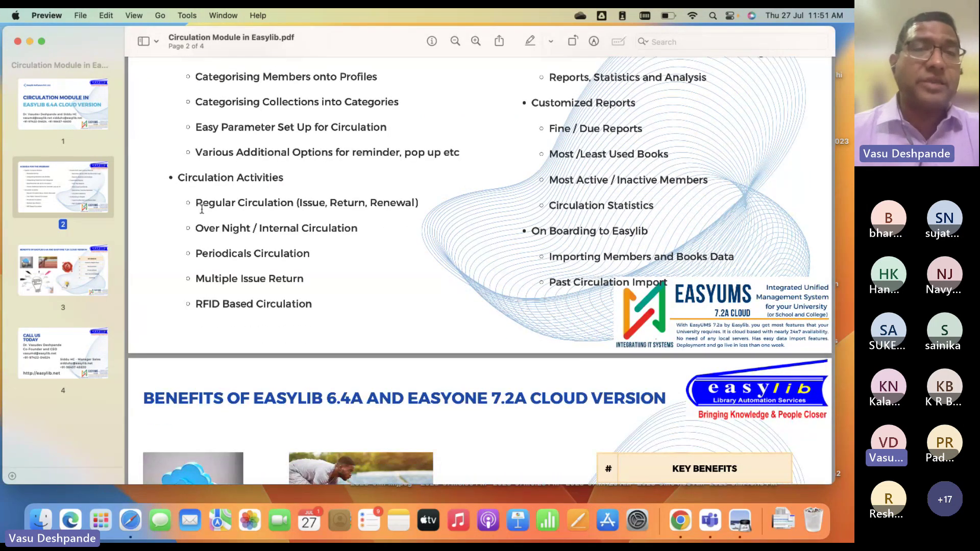
pyautogui.scroll(-8, 299, 195)
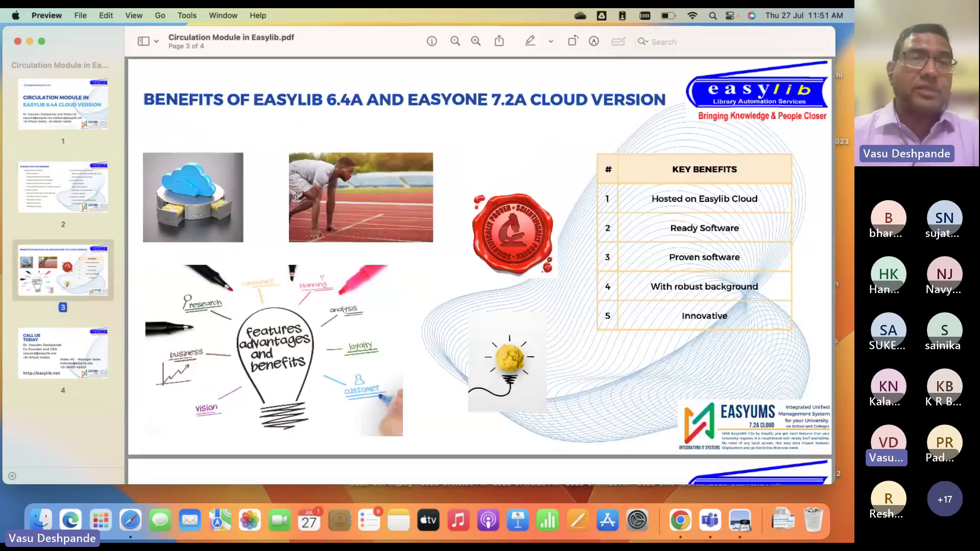